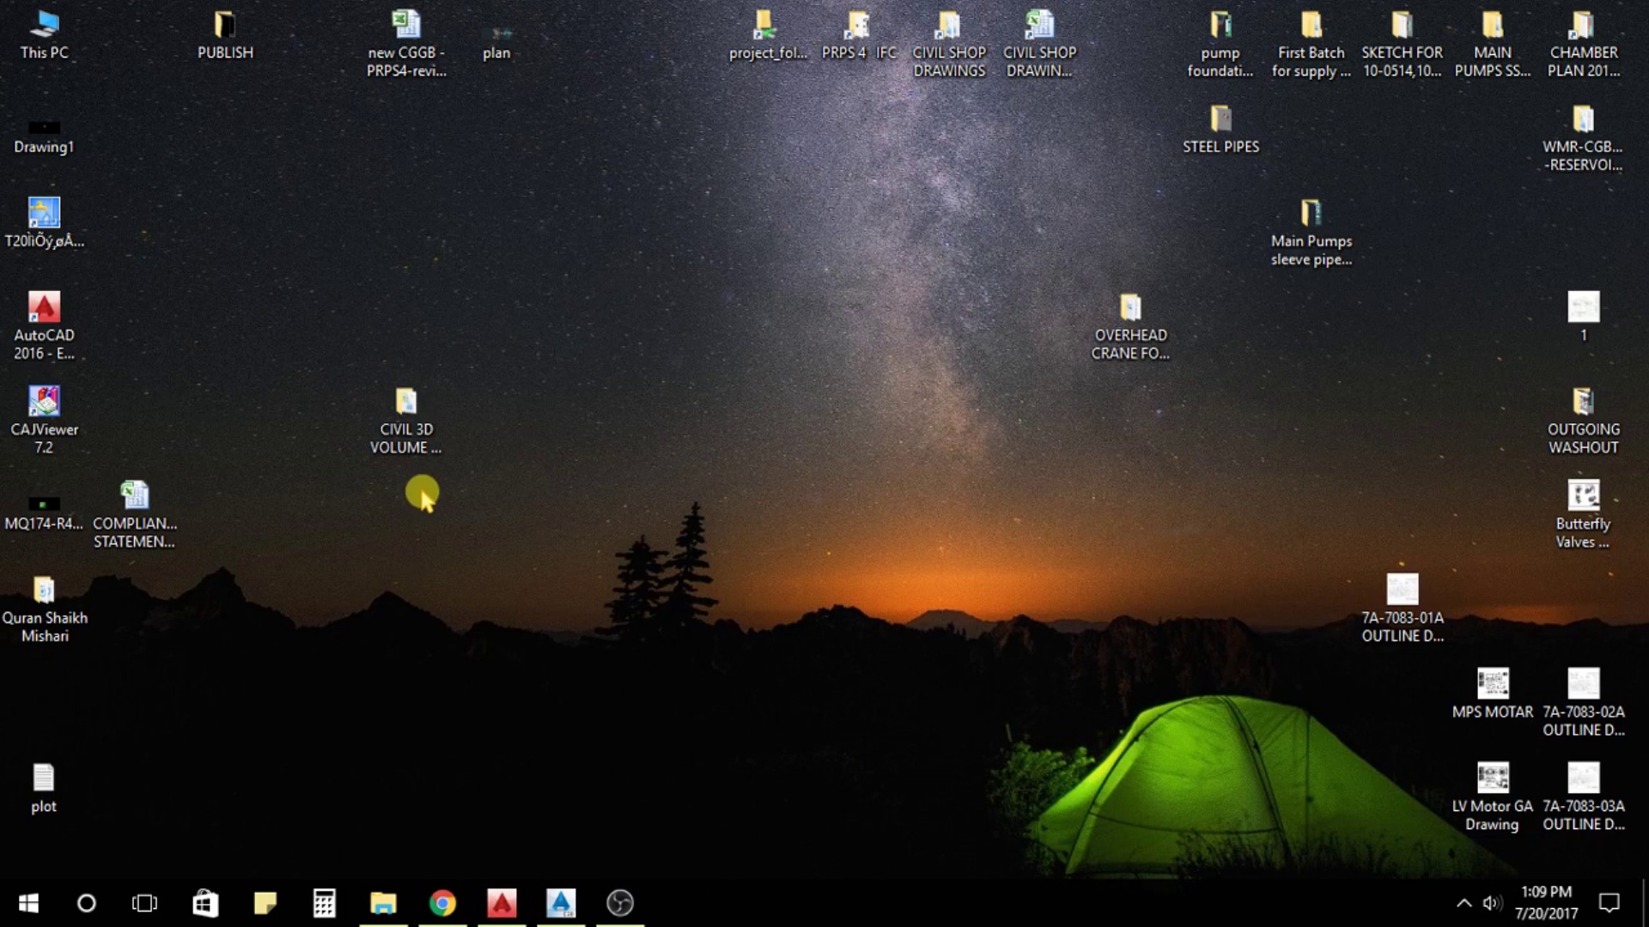
Create Drawing2 from the _AutoCAD Civil 3D (Metric) NCS template.
click(412, 431)
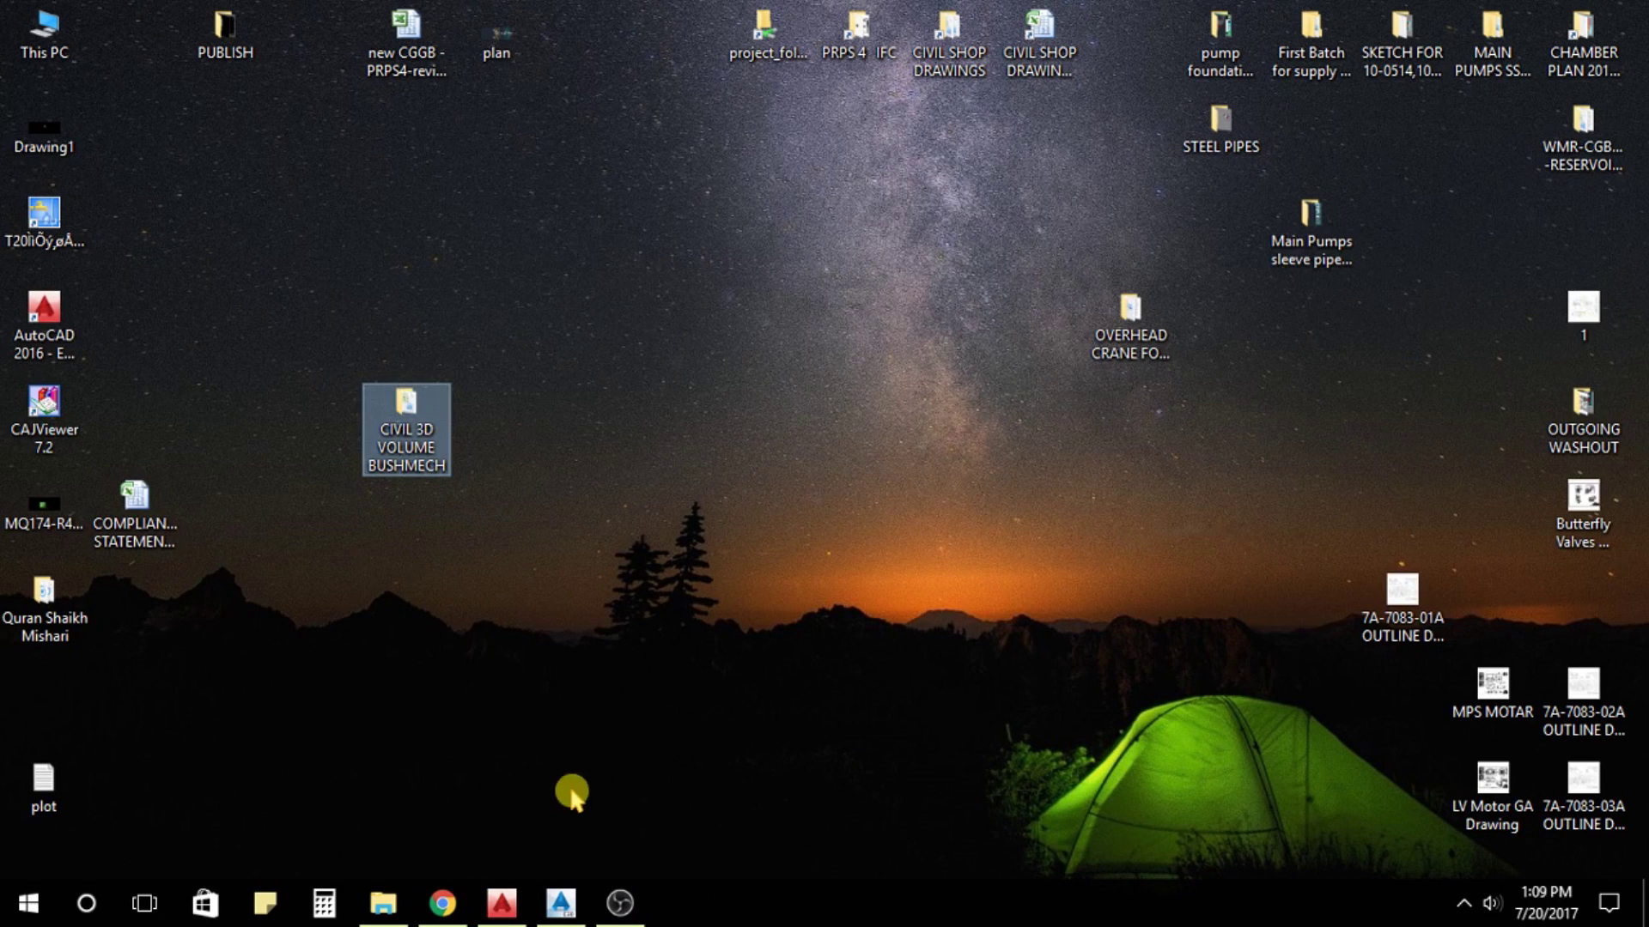
click(559, 903)
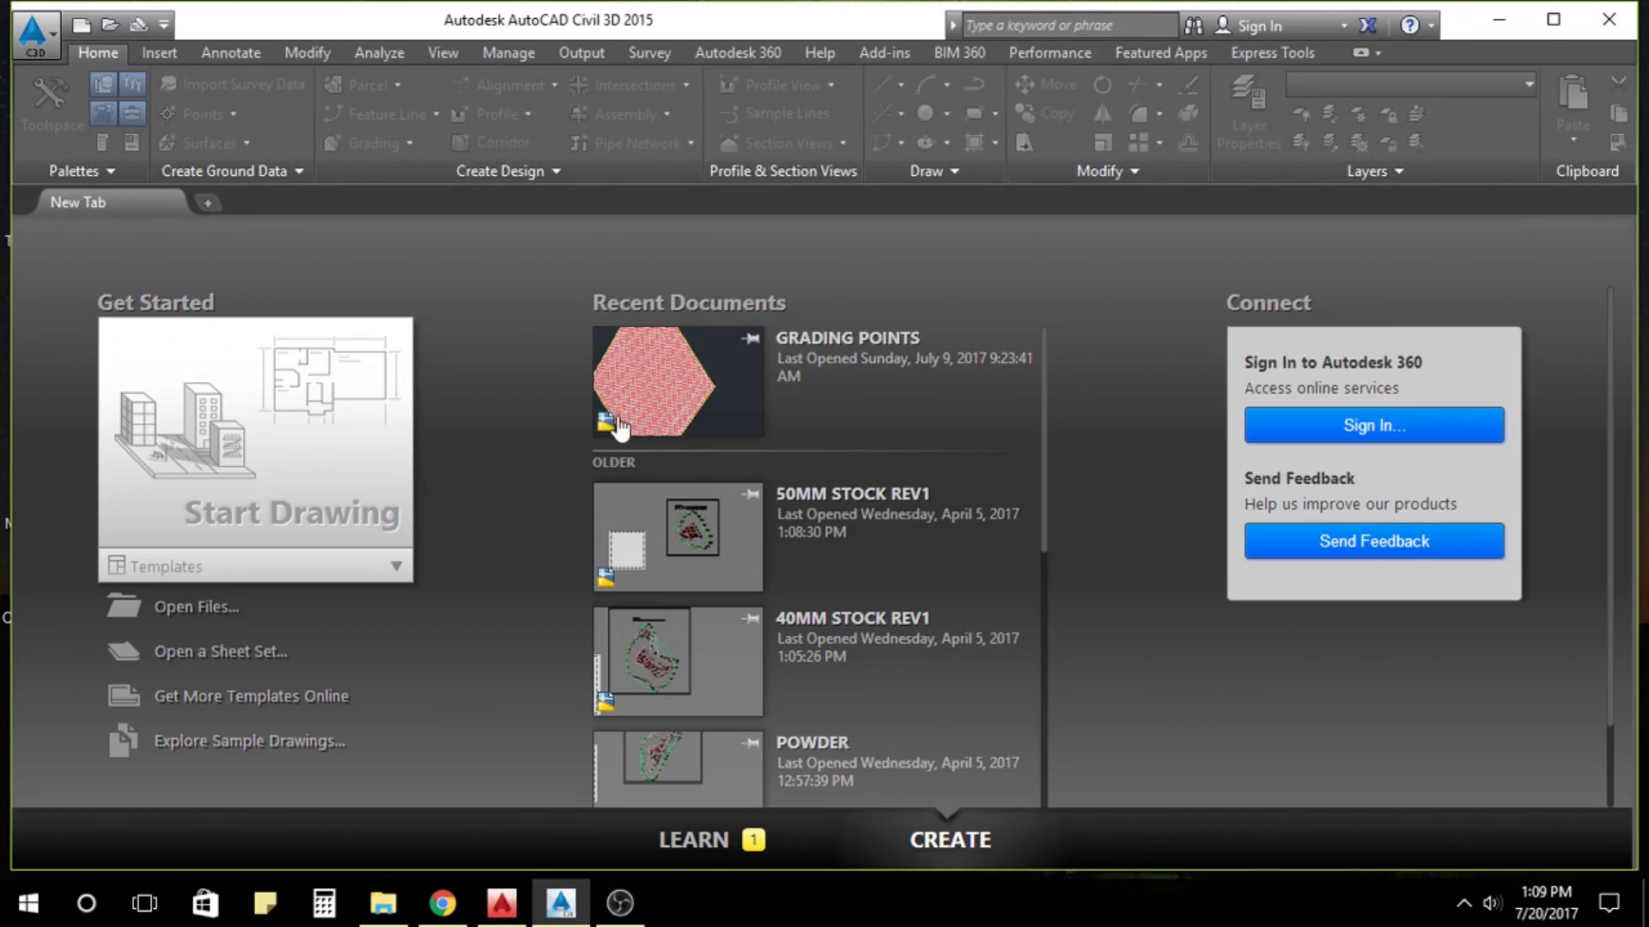
click(32, 34)
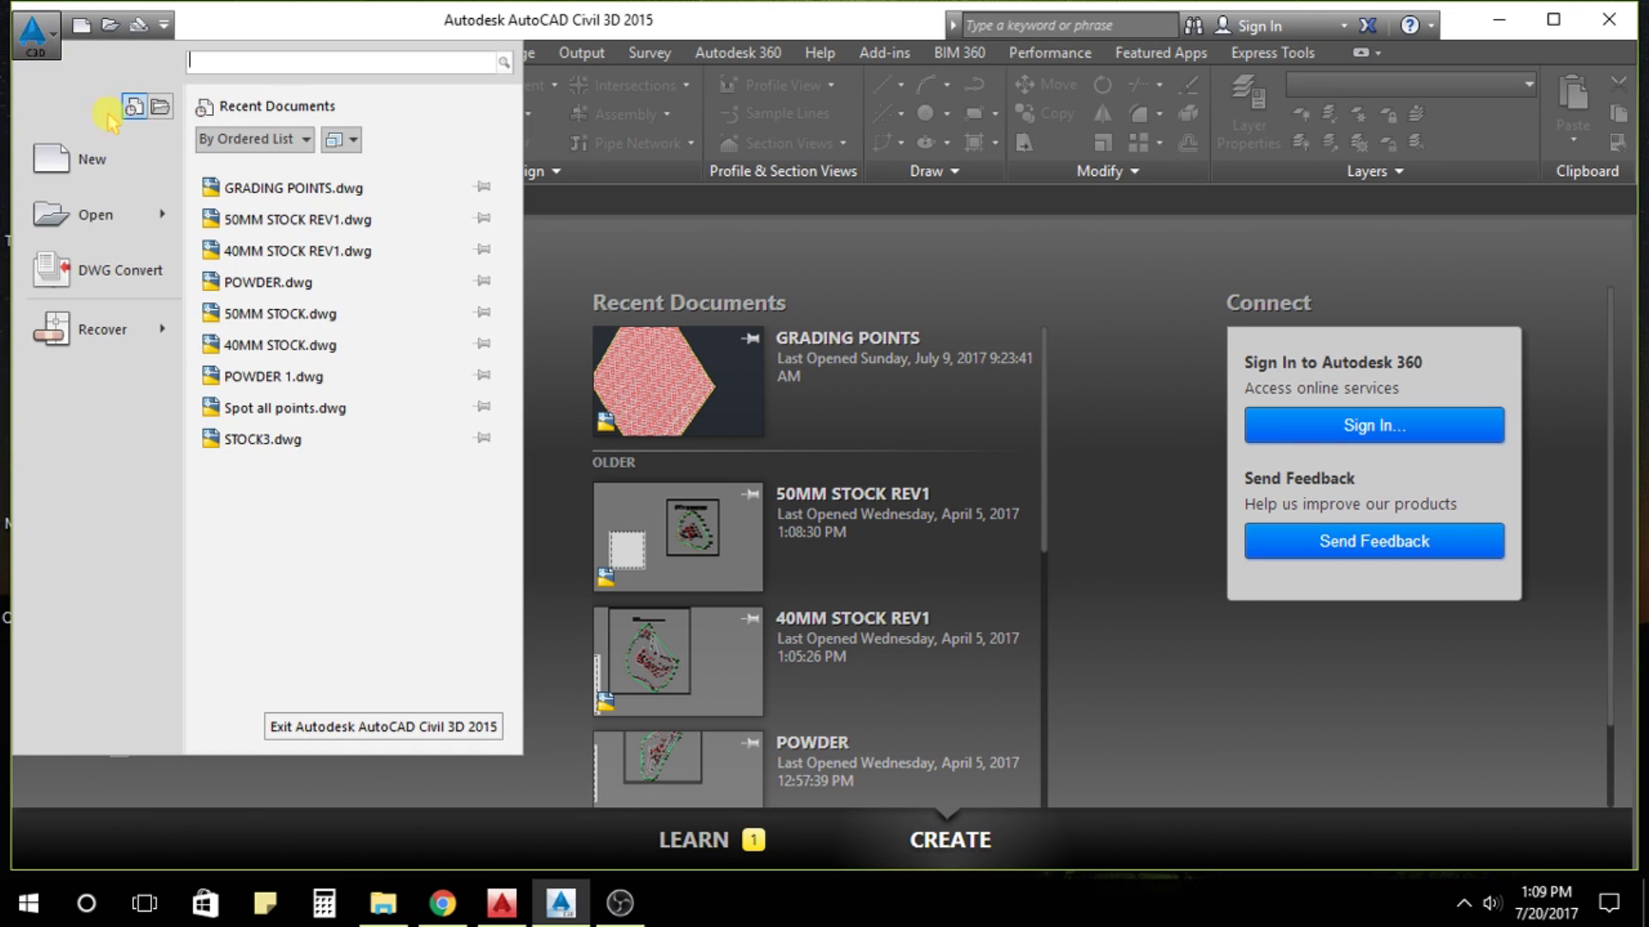
click(93, 160)
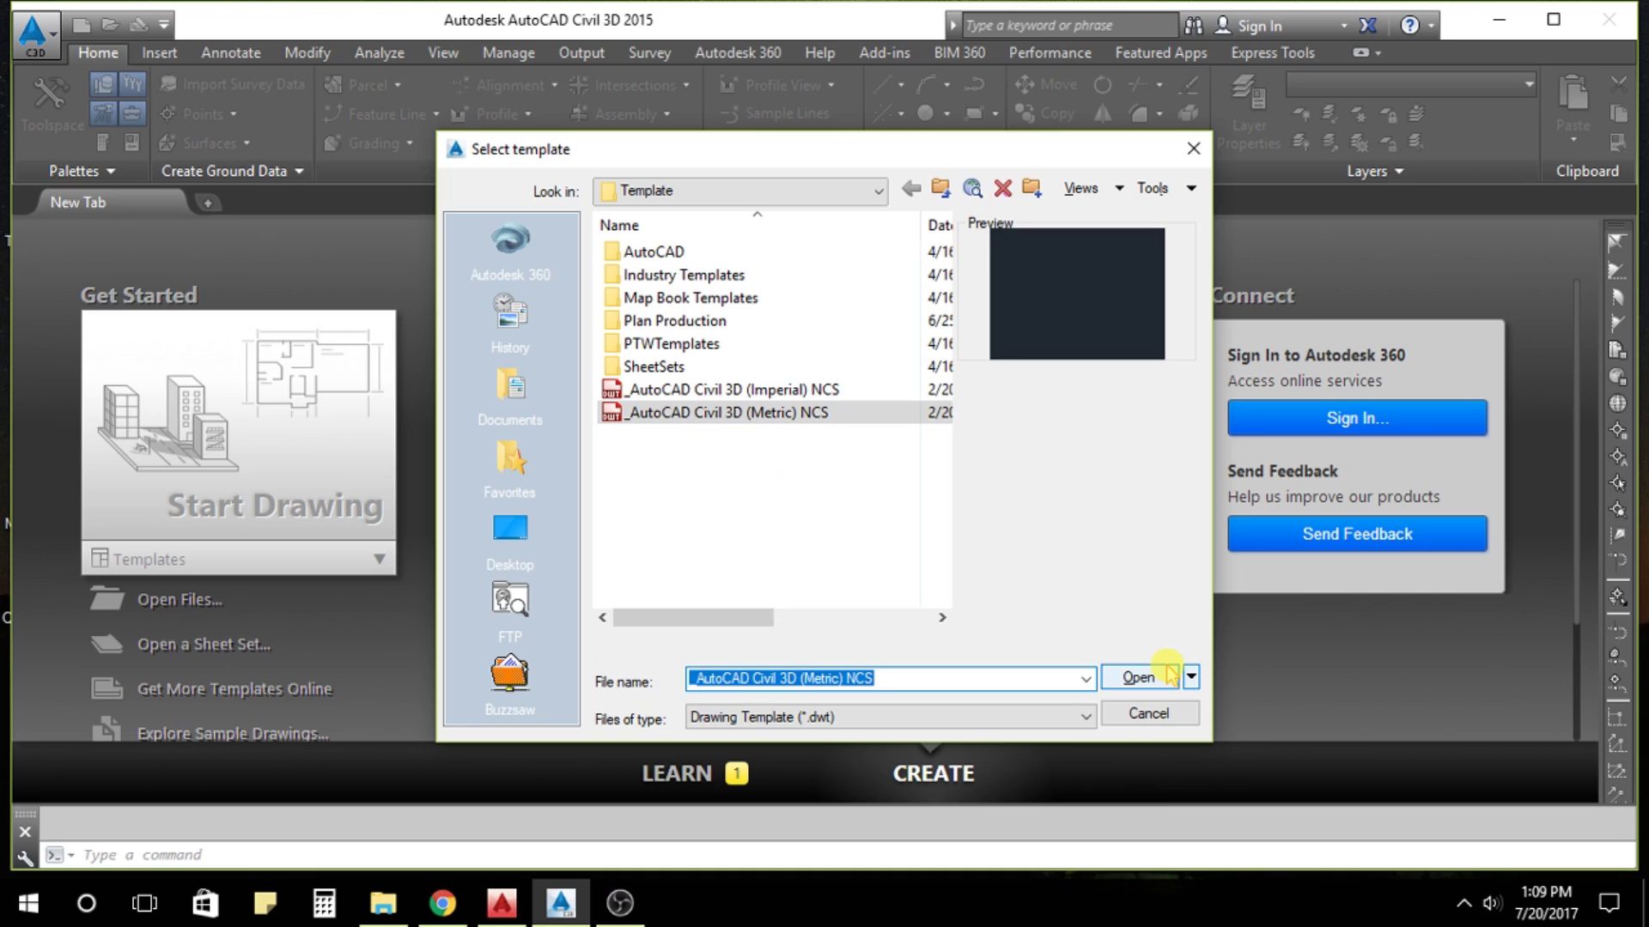
click(1139, 678)
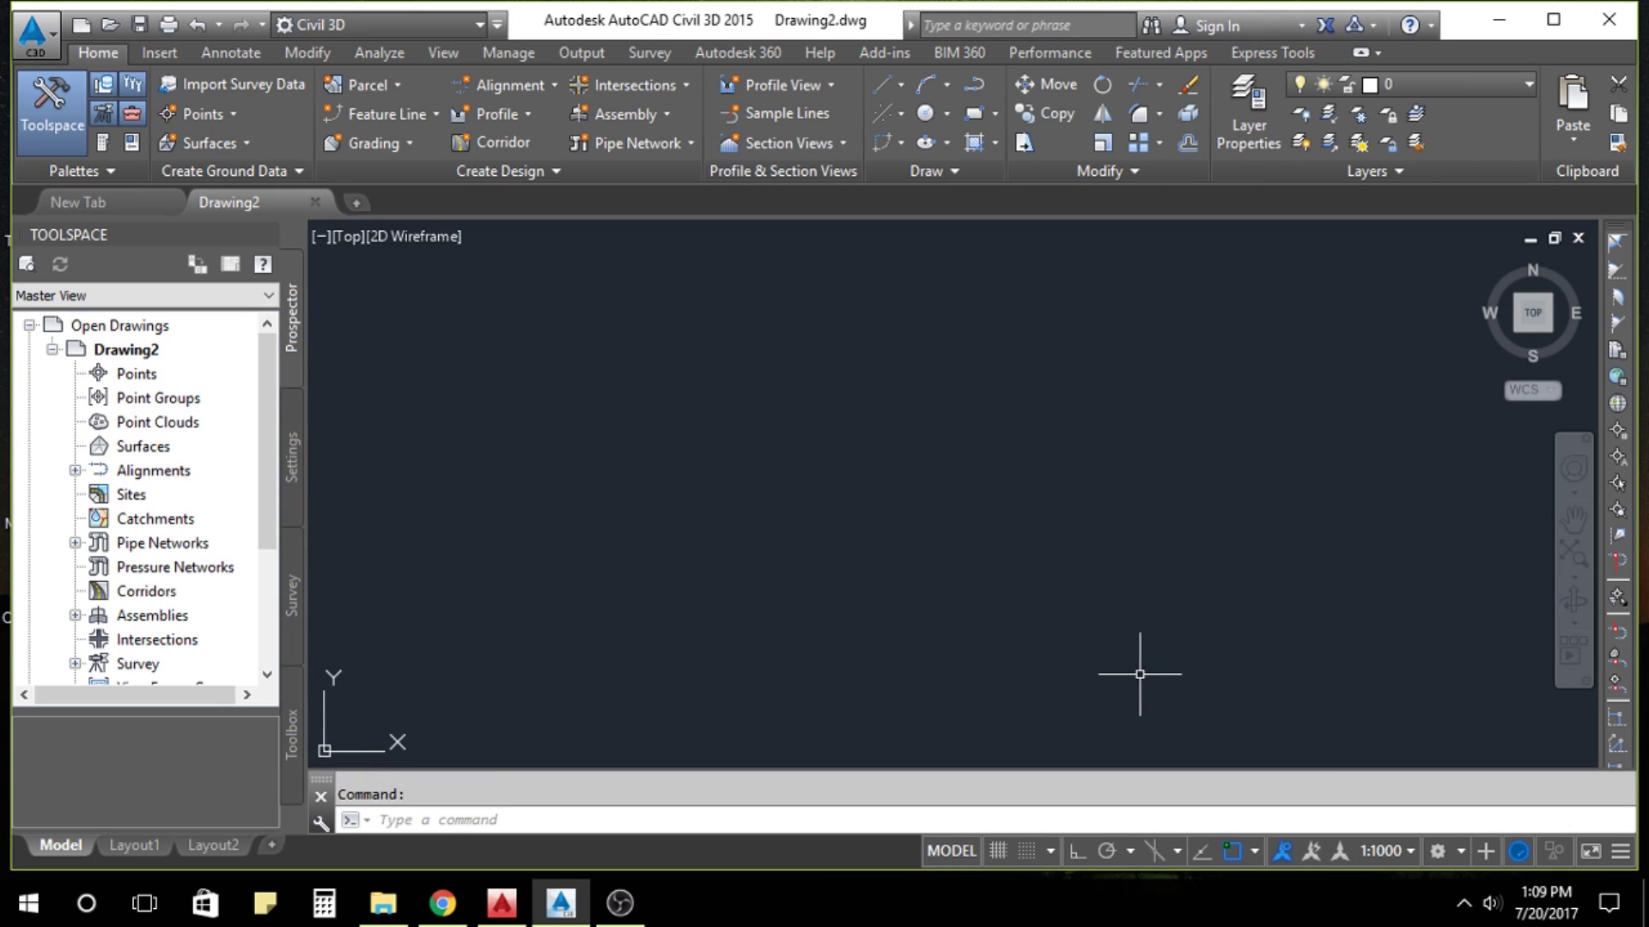
Try a Points from File import, find the folder has no CSV, and cancel it.
click(171, 58)
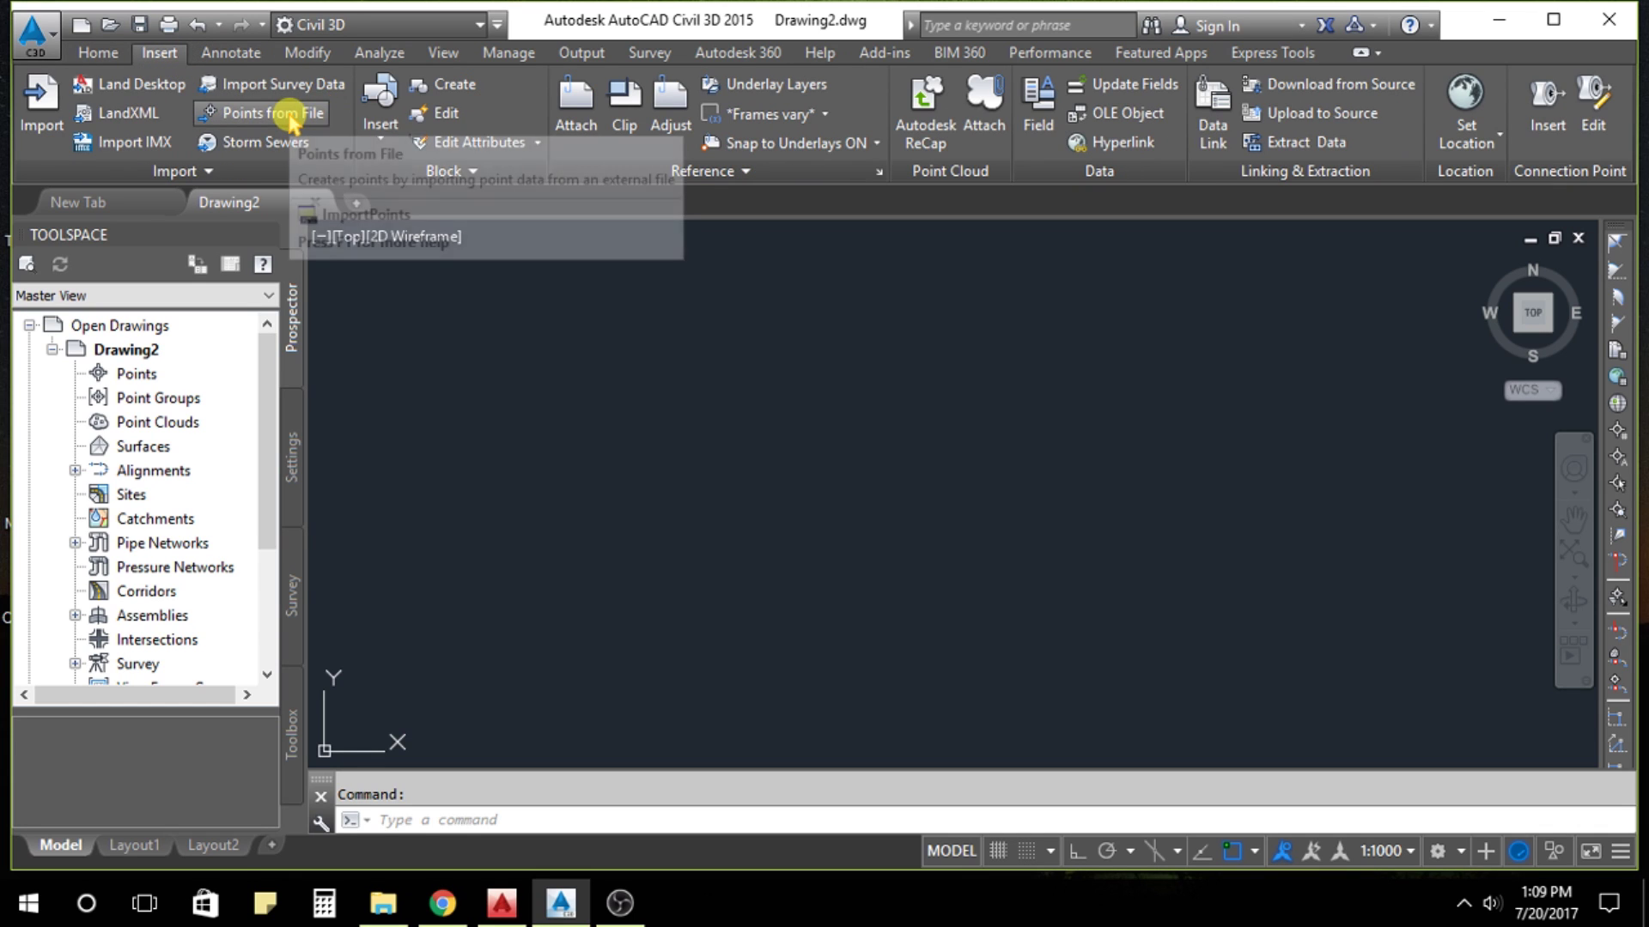
click(291, 121)
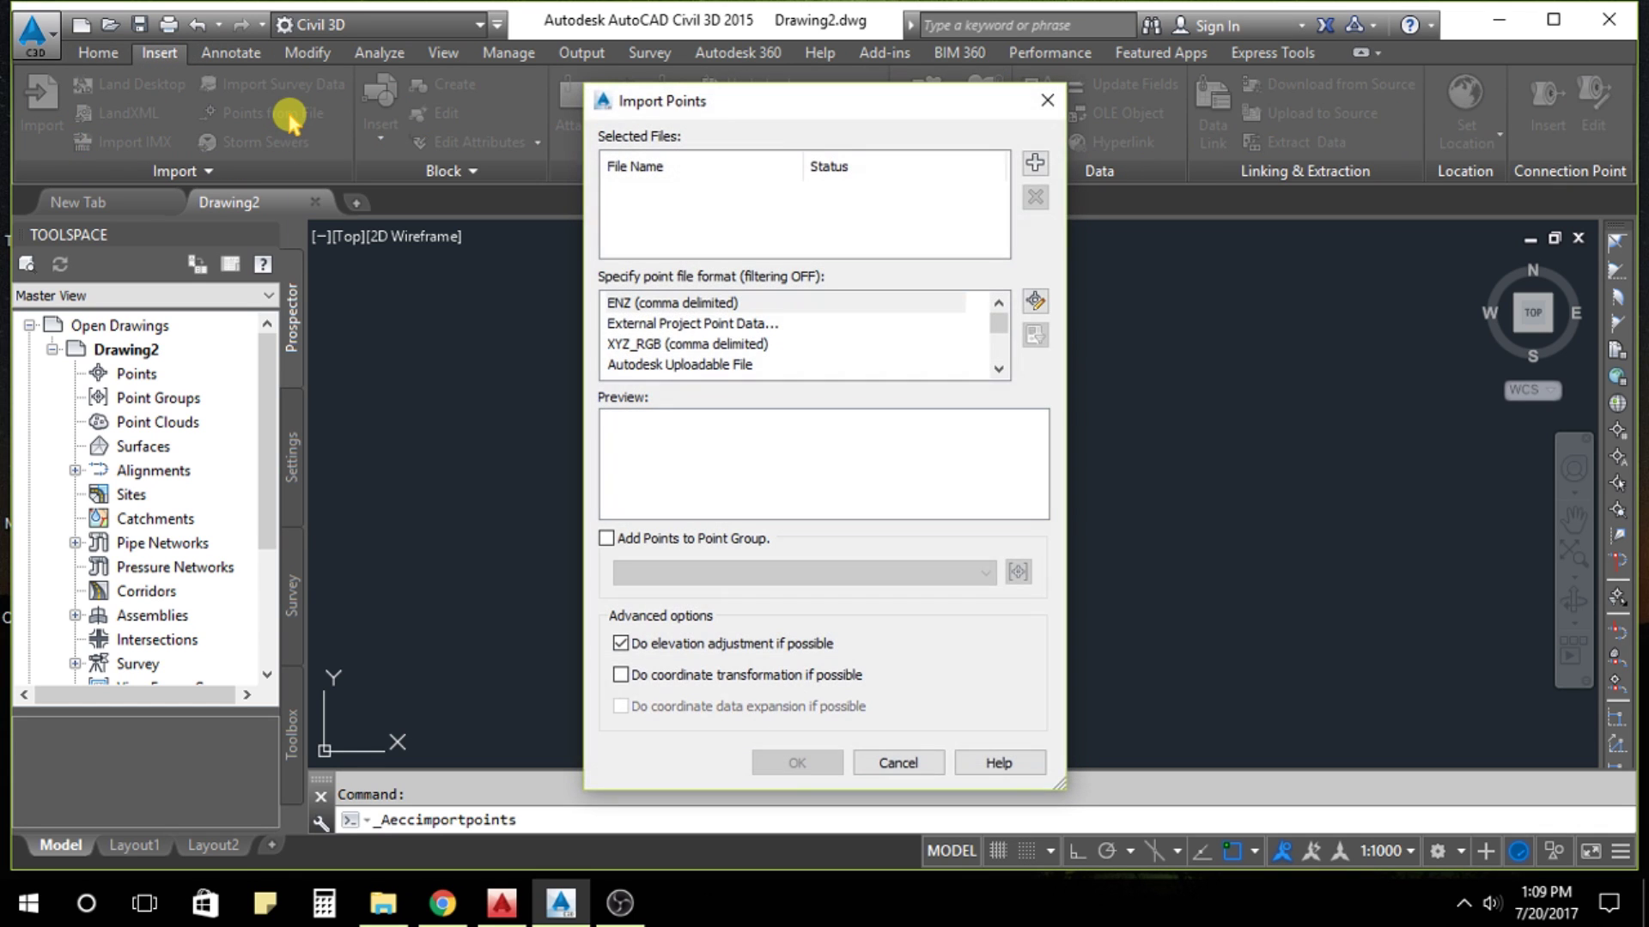
click(1037, 164)
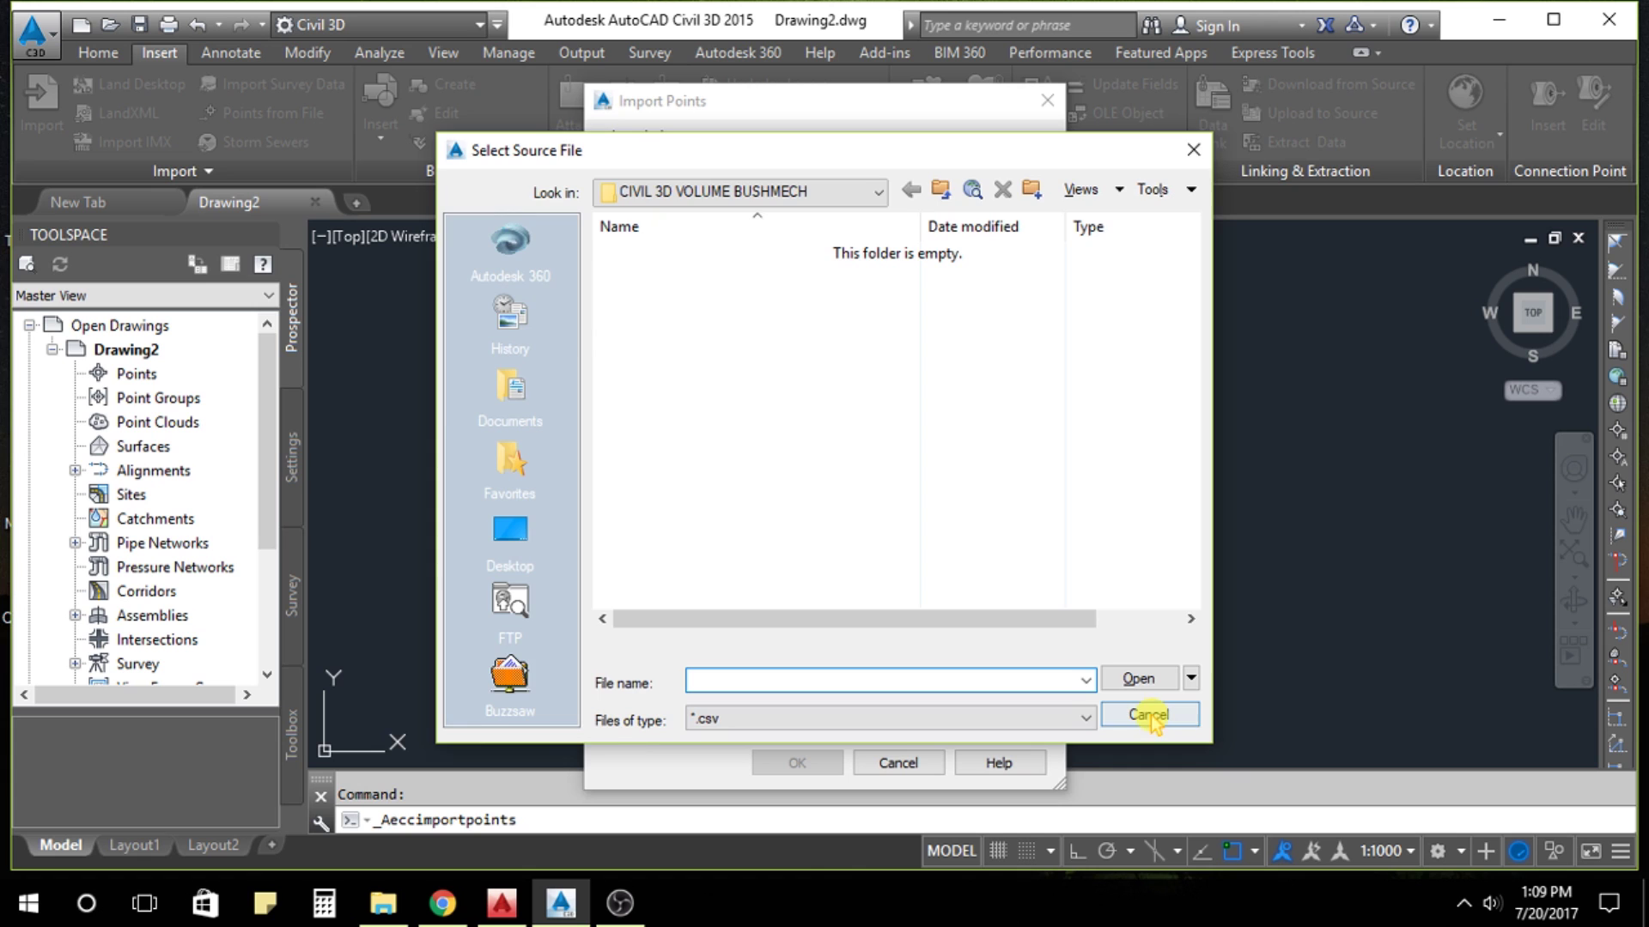
click(1147, 715)
click(1047, 104)
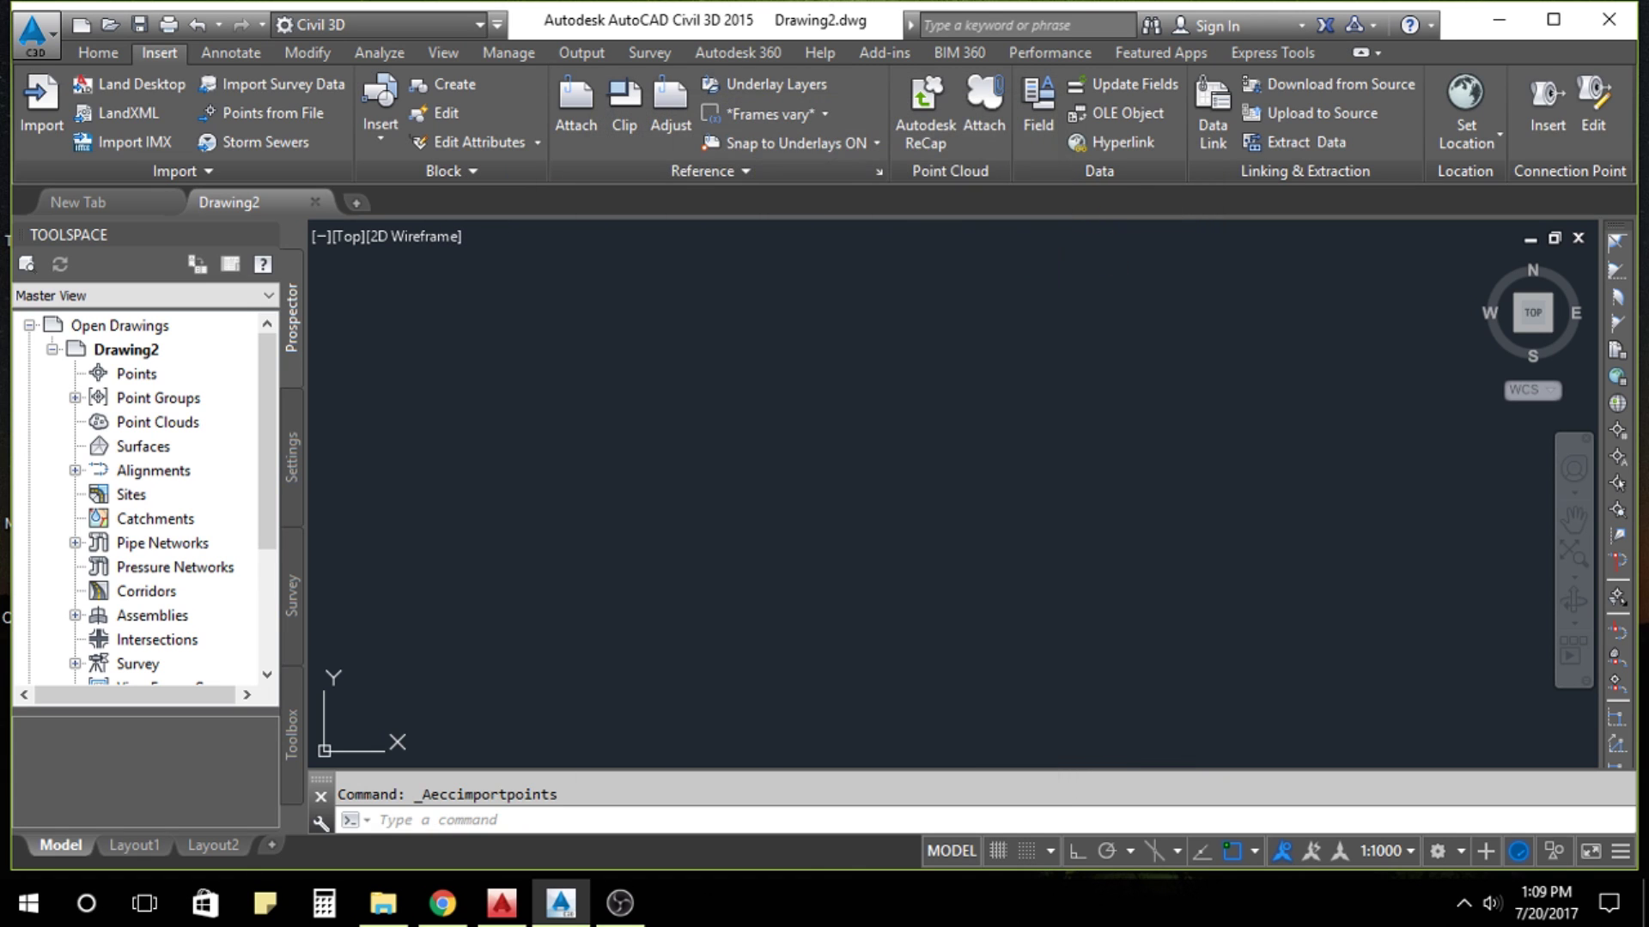
Open the Stock -125 workbook from the CIVIL 3D VOLUME BUSHMECH desktop folder.
click(1501, 21)
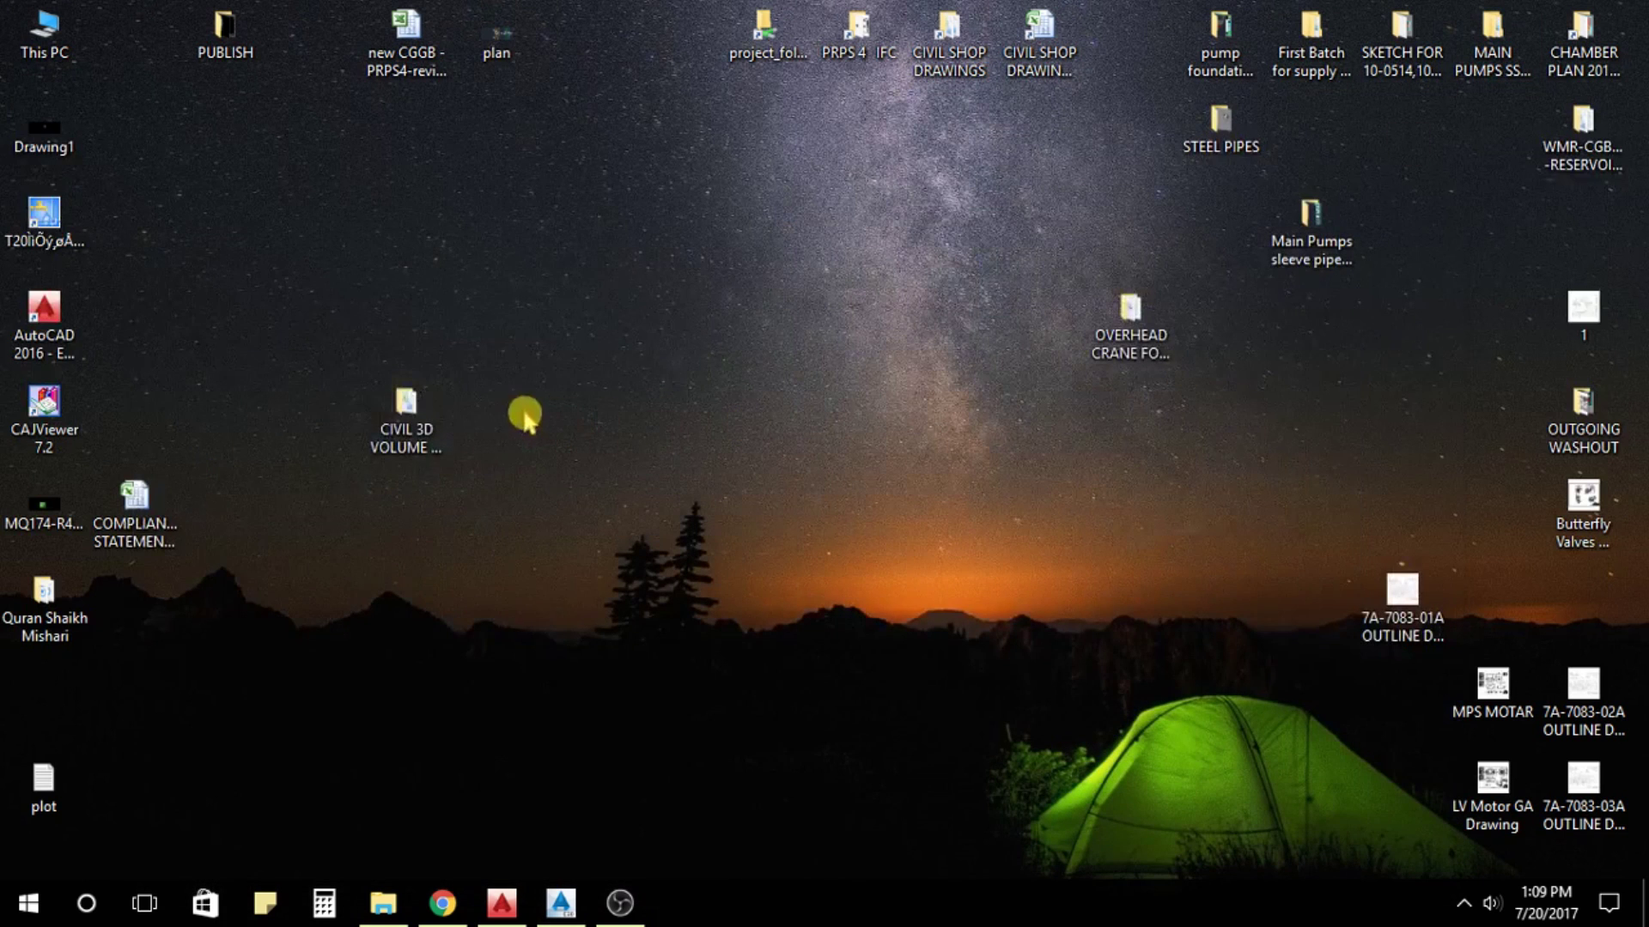
click(404, 416)
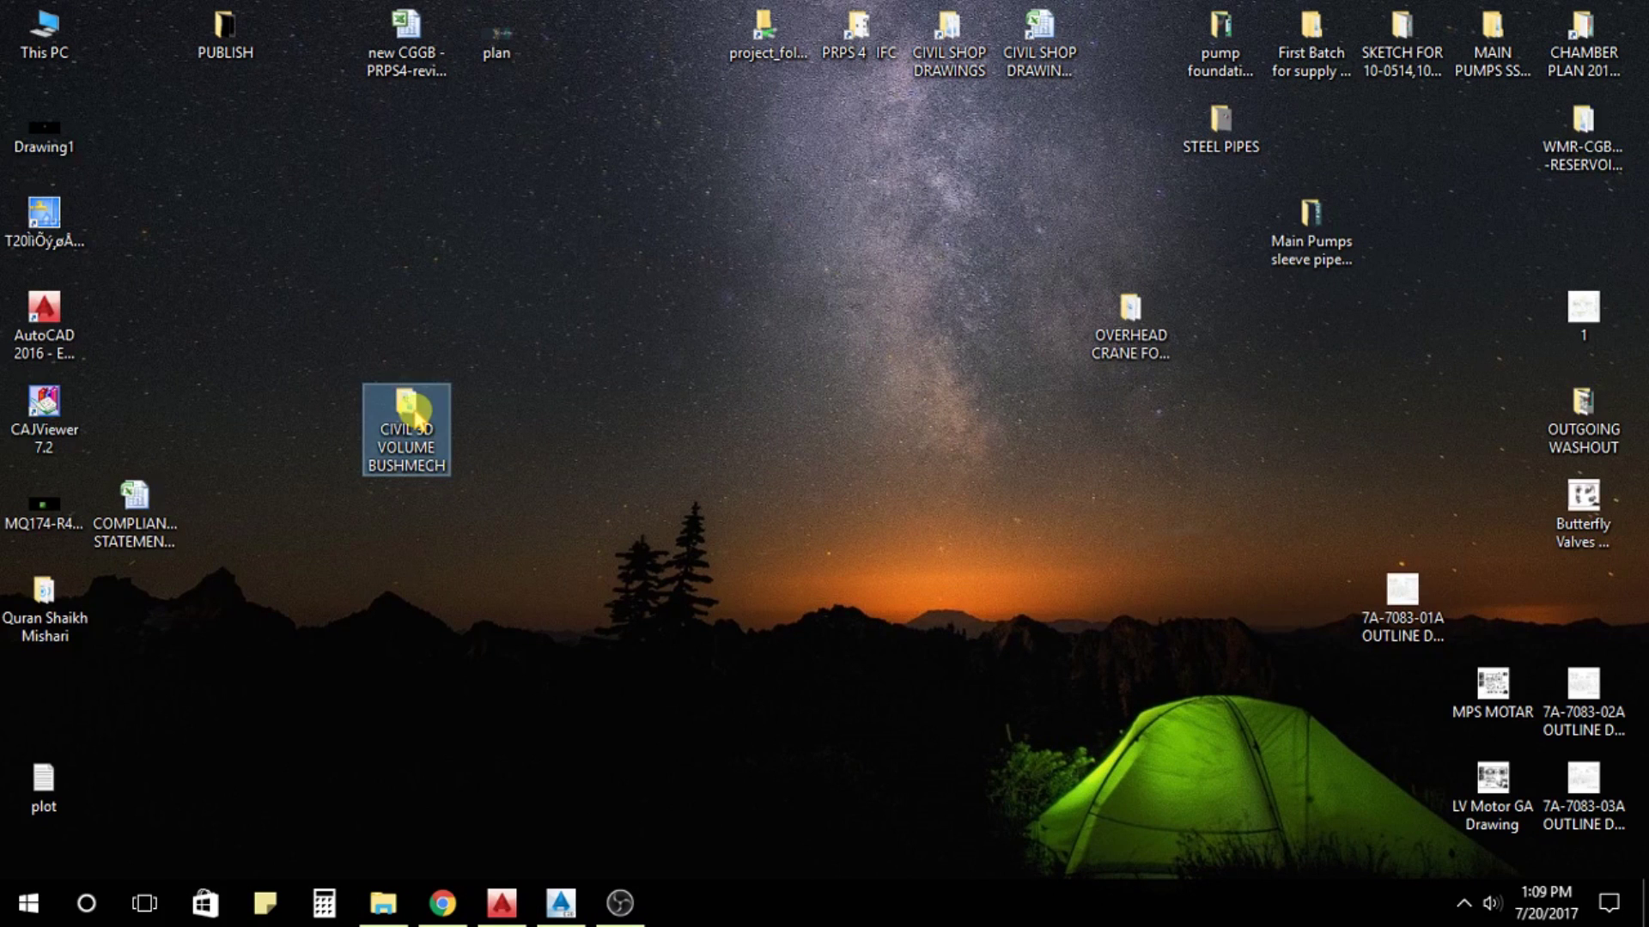
double_click(409, 410)
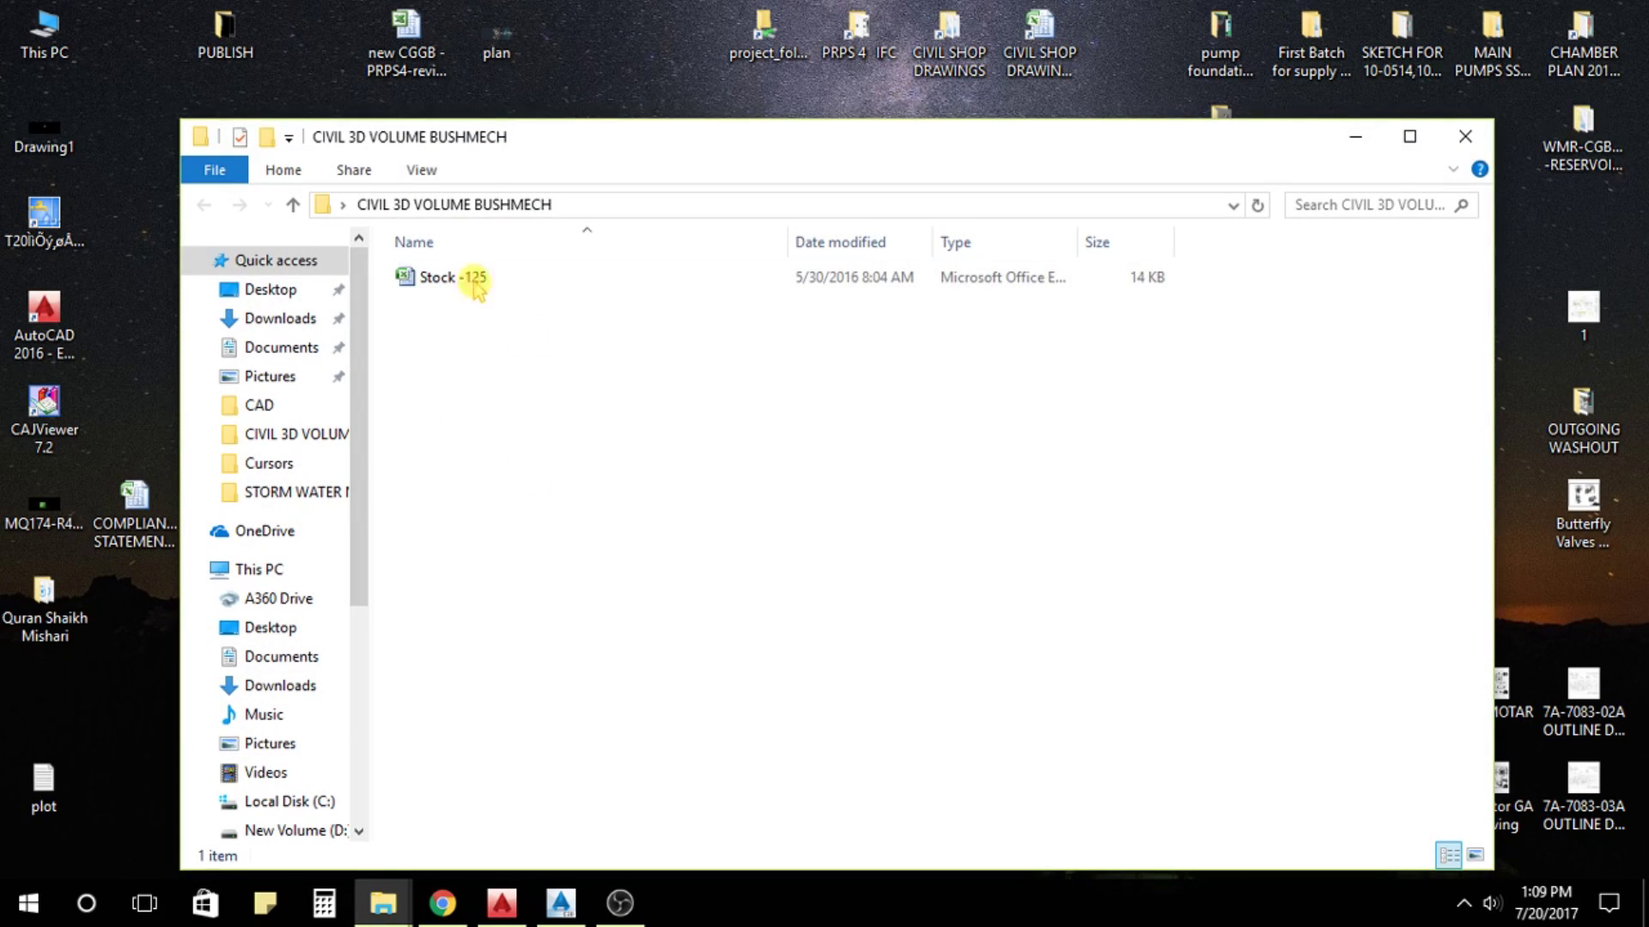
click(454, 278)
click(453, 284)
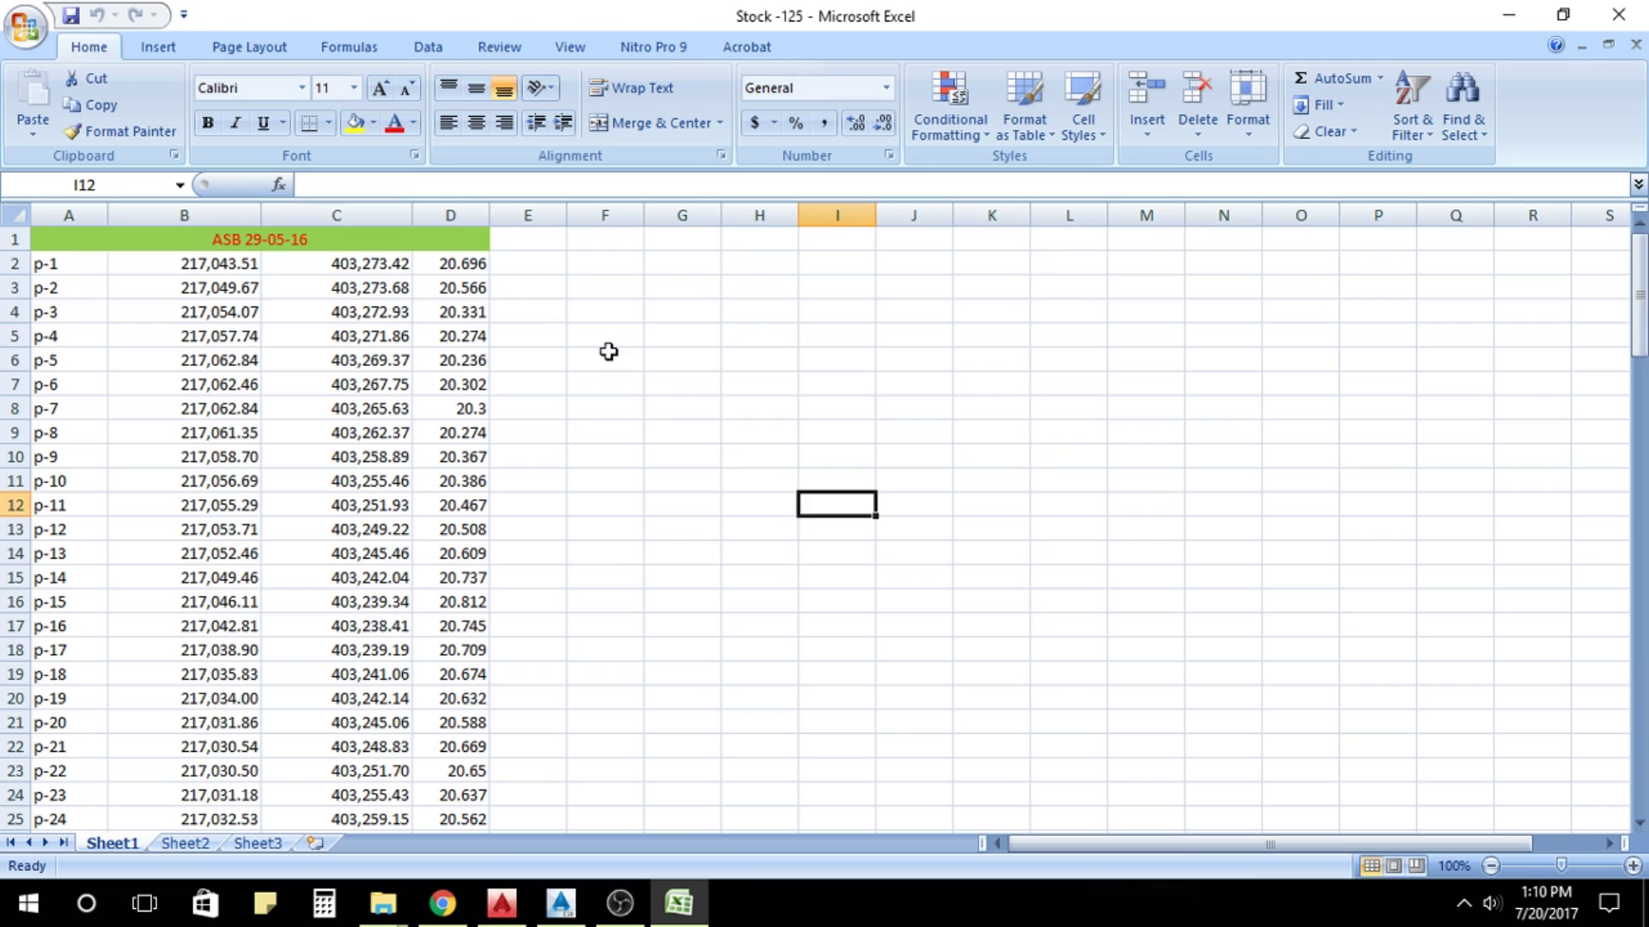
scroll(608, 352, down, 3)
scroll(630, 352, down, 4)
scroll(629, 351, down, 6)
scroll(630, 352, down, 6)
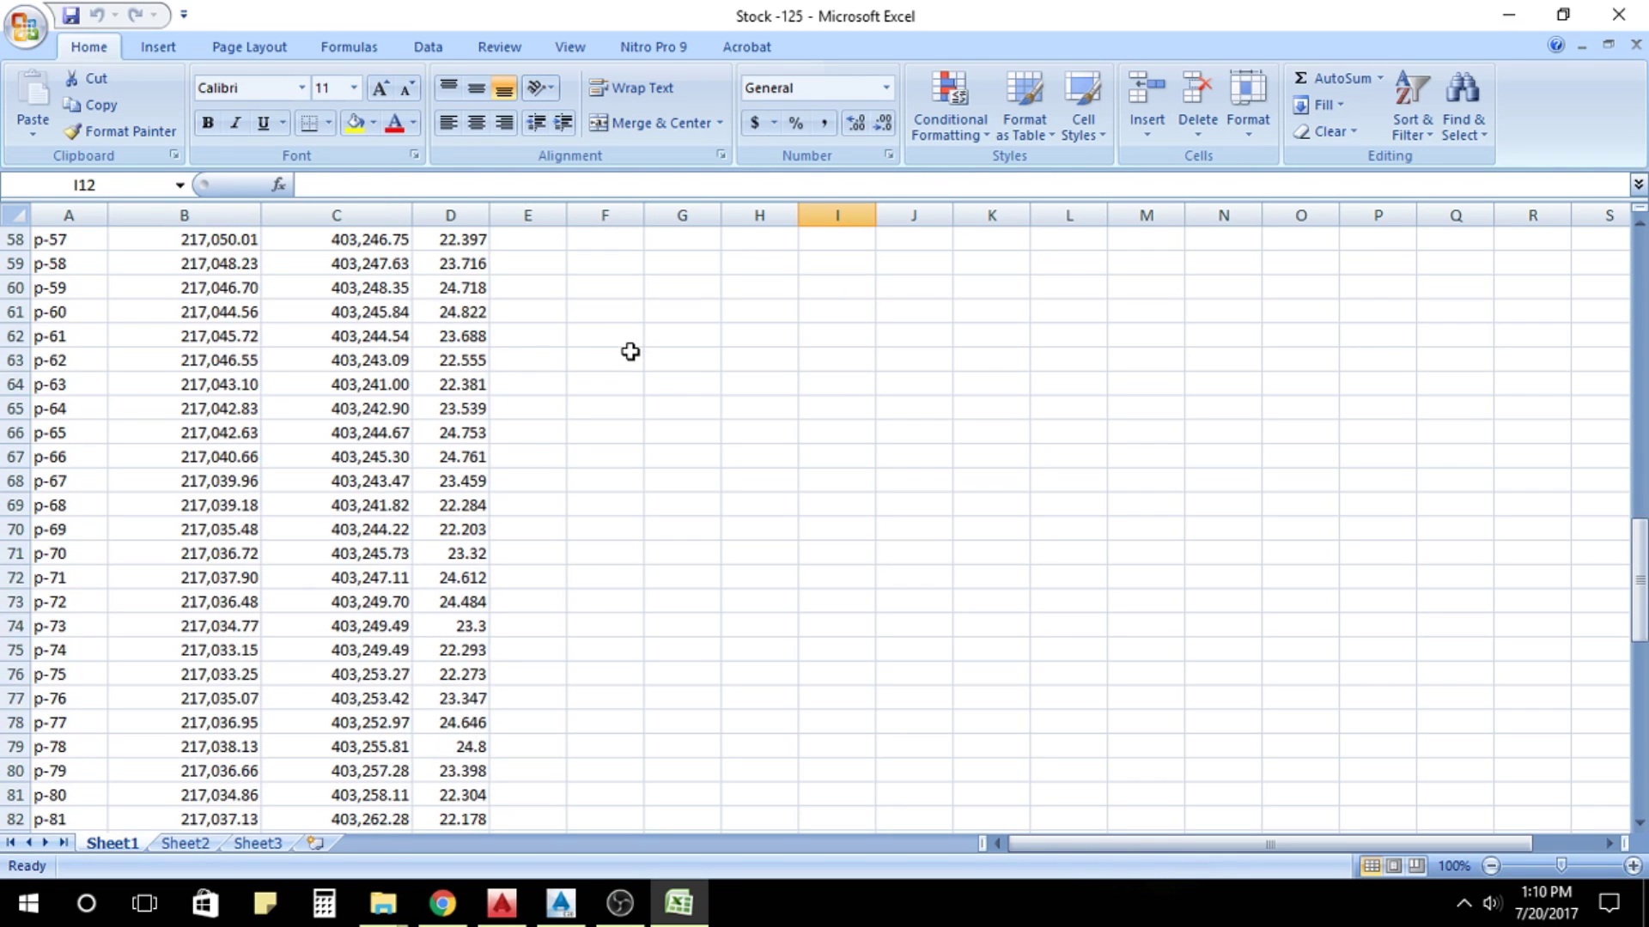
scroll(631, 351, down, 8)
scroll(631, 364, down, 5)
scroll(618, 380, up, 7)
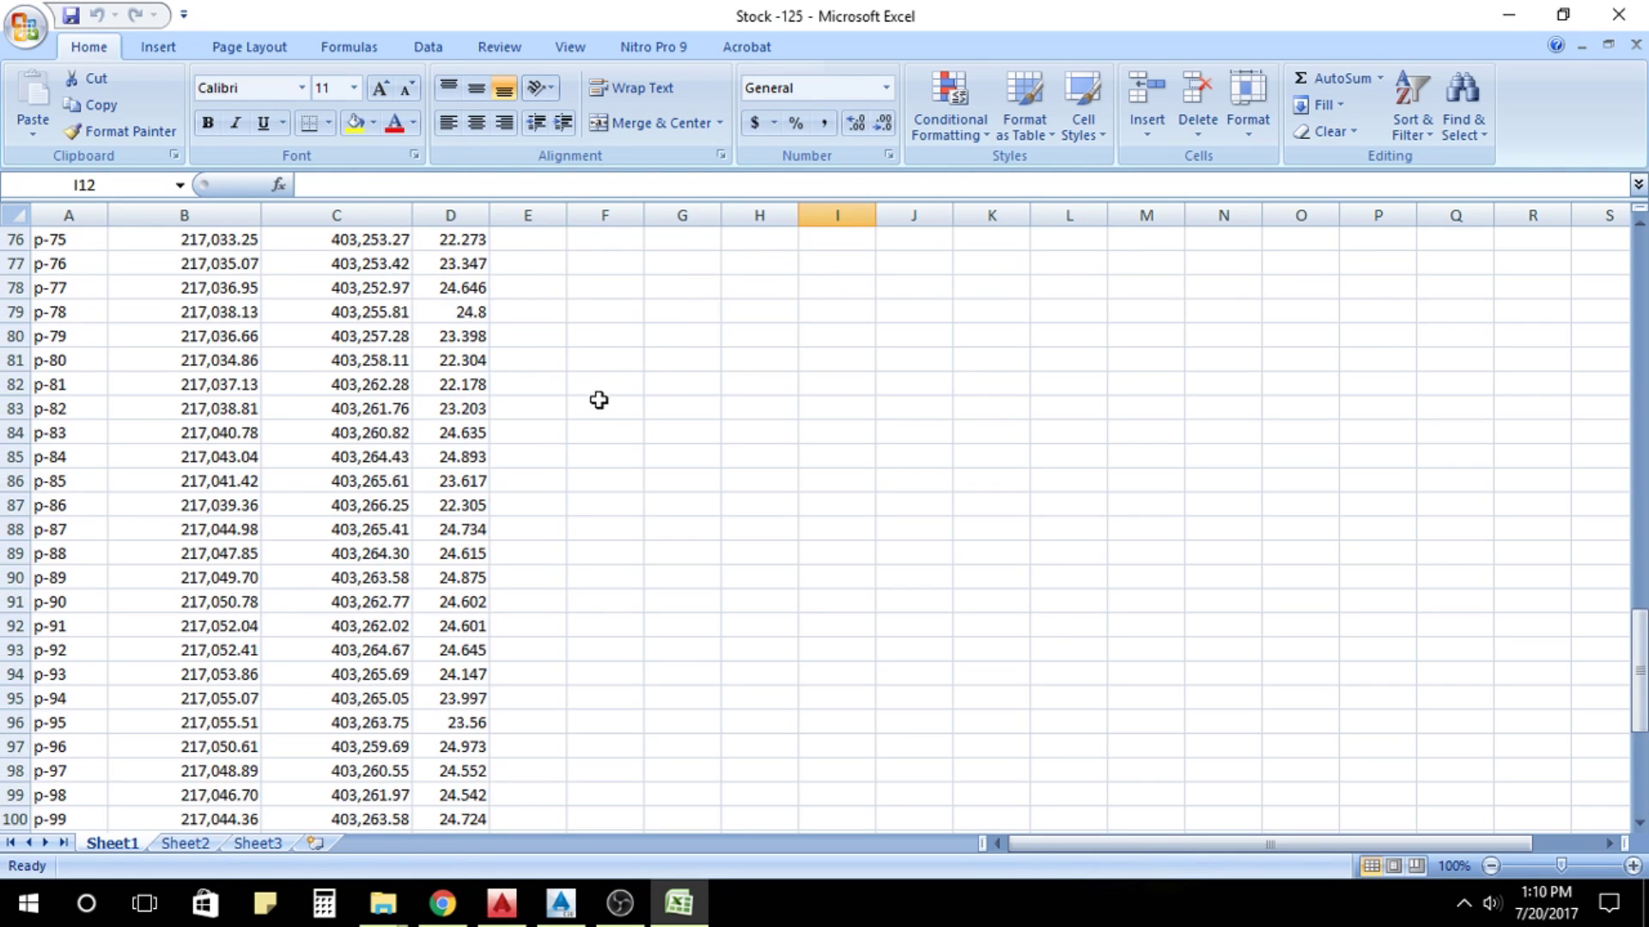
scroll(574, 367, up, 7)
scroll(535, 323, up, 7)
scroll(517, 319, up, 9)
scroll(516, 325, up, 2)
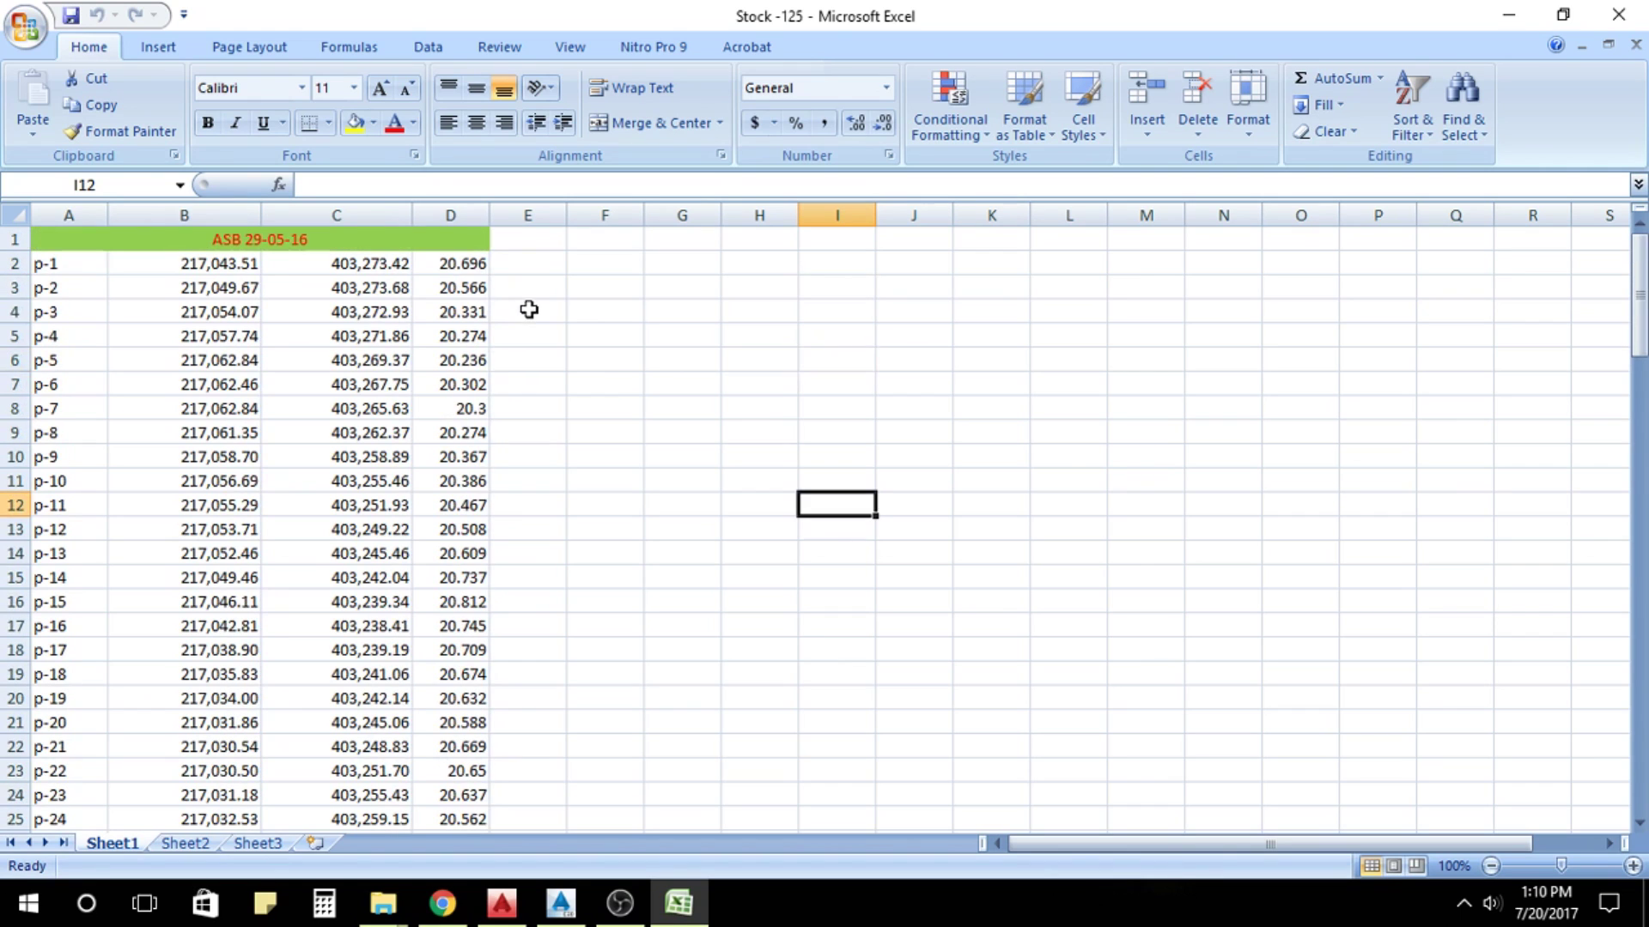
Delete the point-name column A and the title row 1.
click(69, 216)
right_click(72, 217)
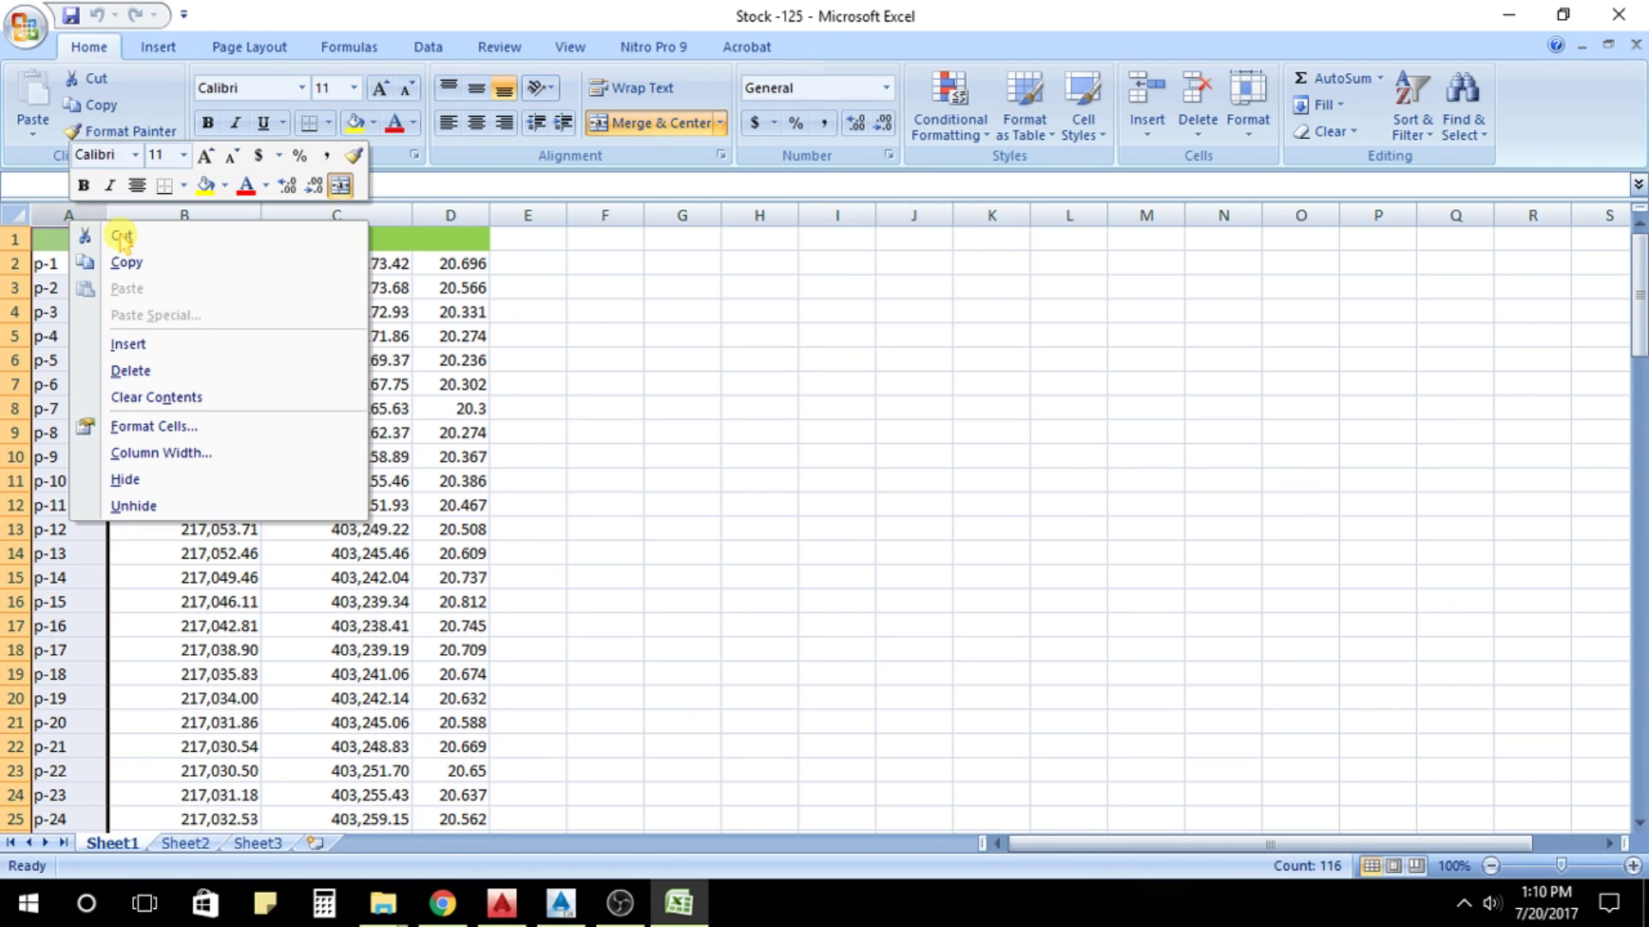
click(142, 361)
click(13, 240)
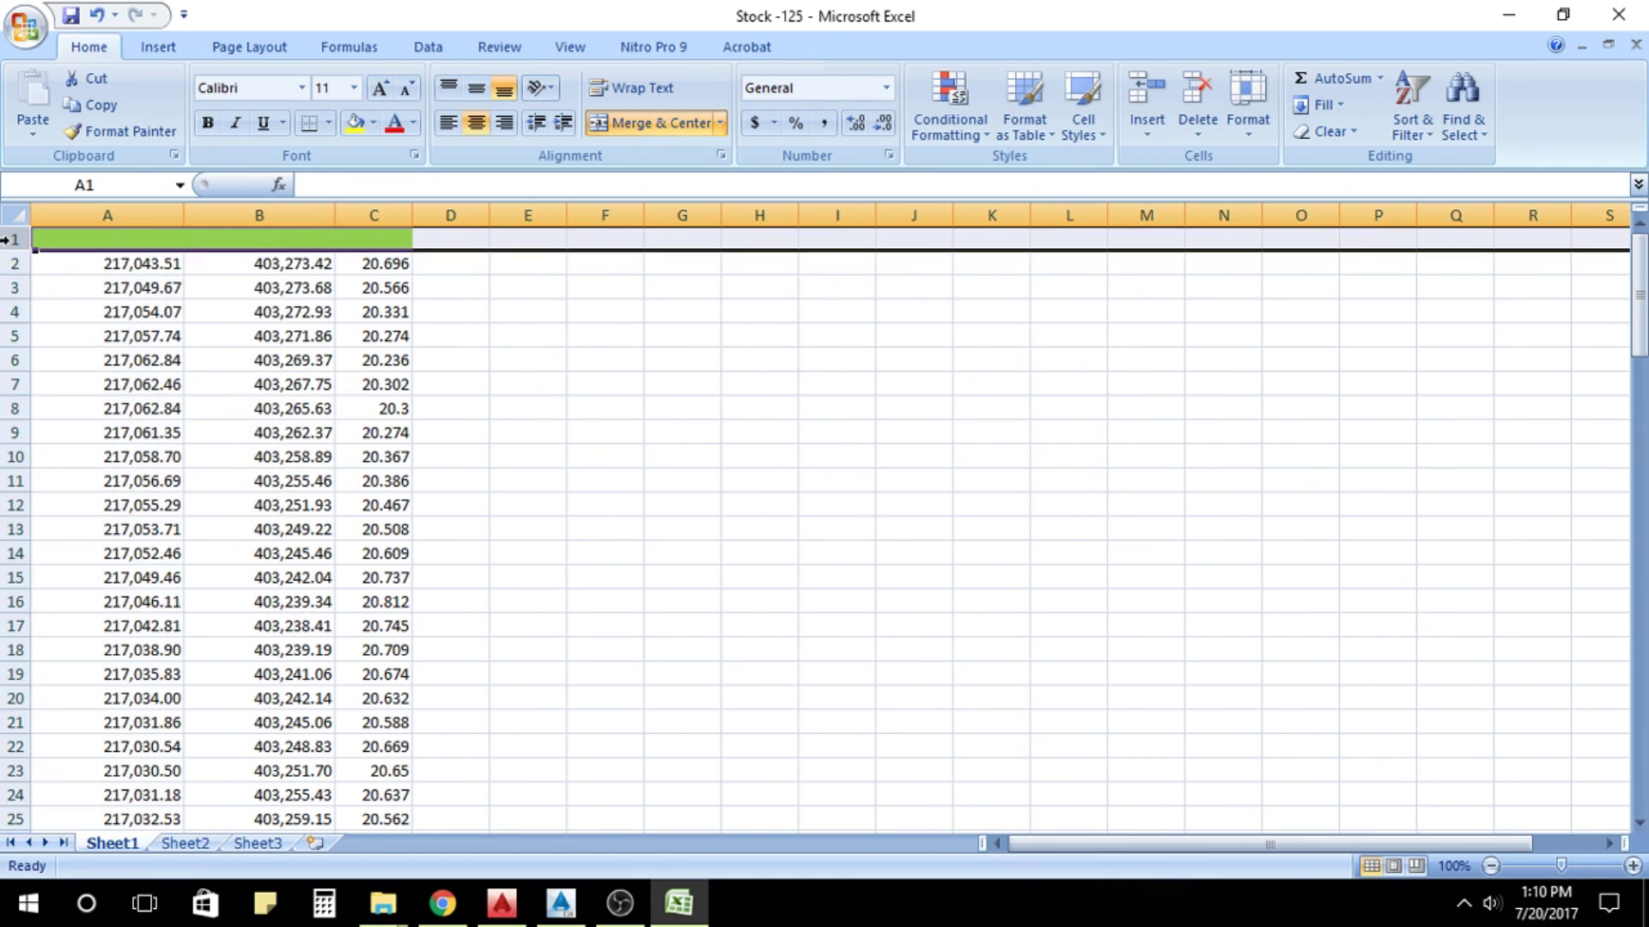
right_click(13, 241)
click(109, 392)
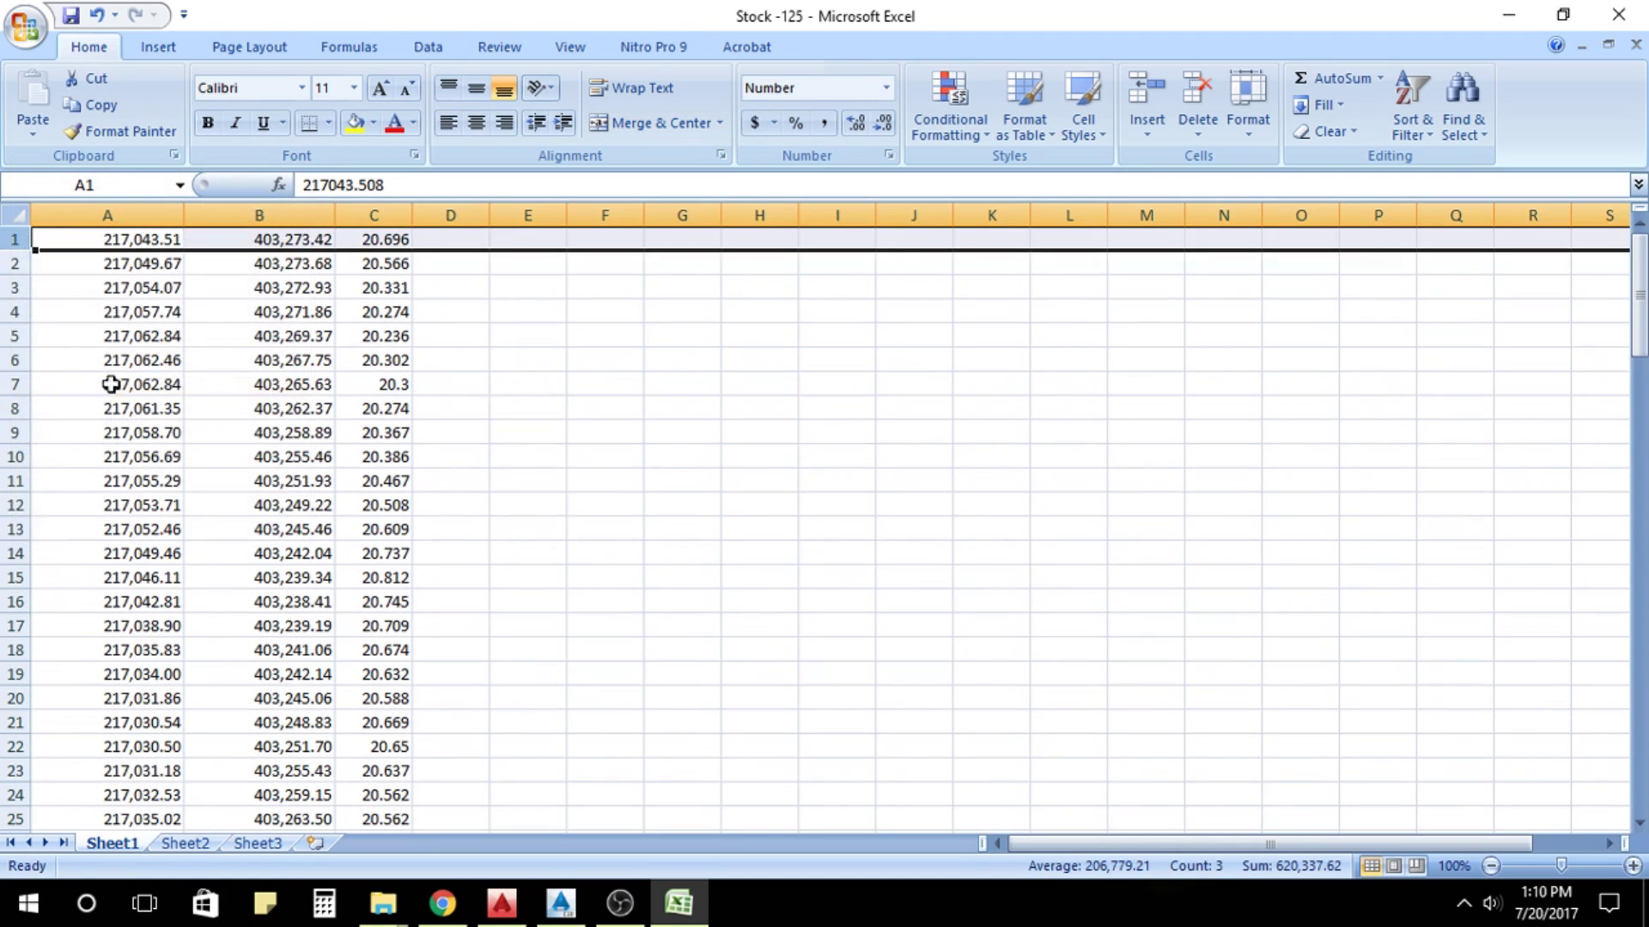
Apply General number format to the coordinate range A1:C115.
click(89, 240)
drag(111, 237, 366, 881)
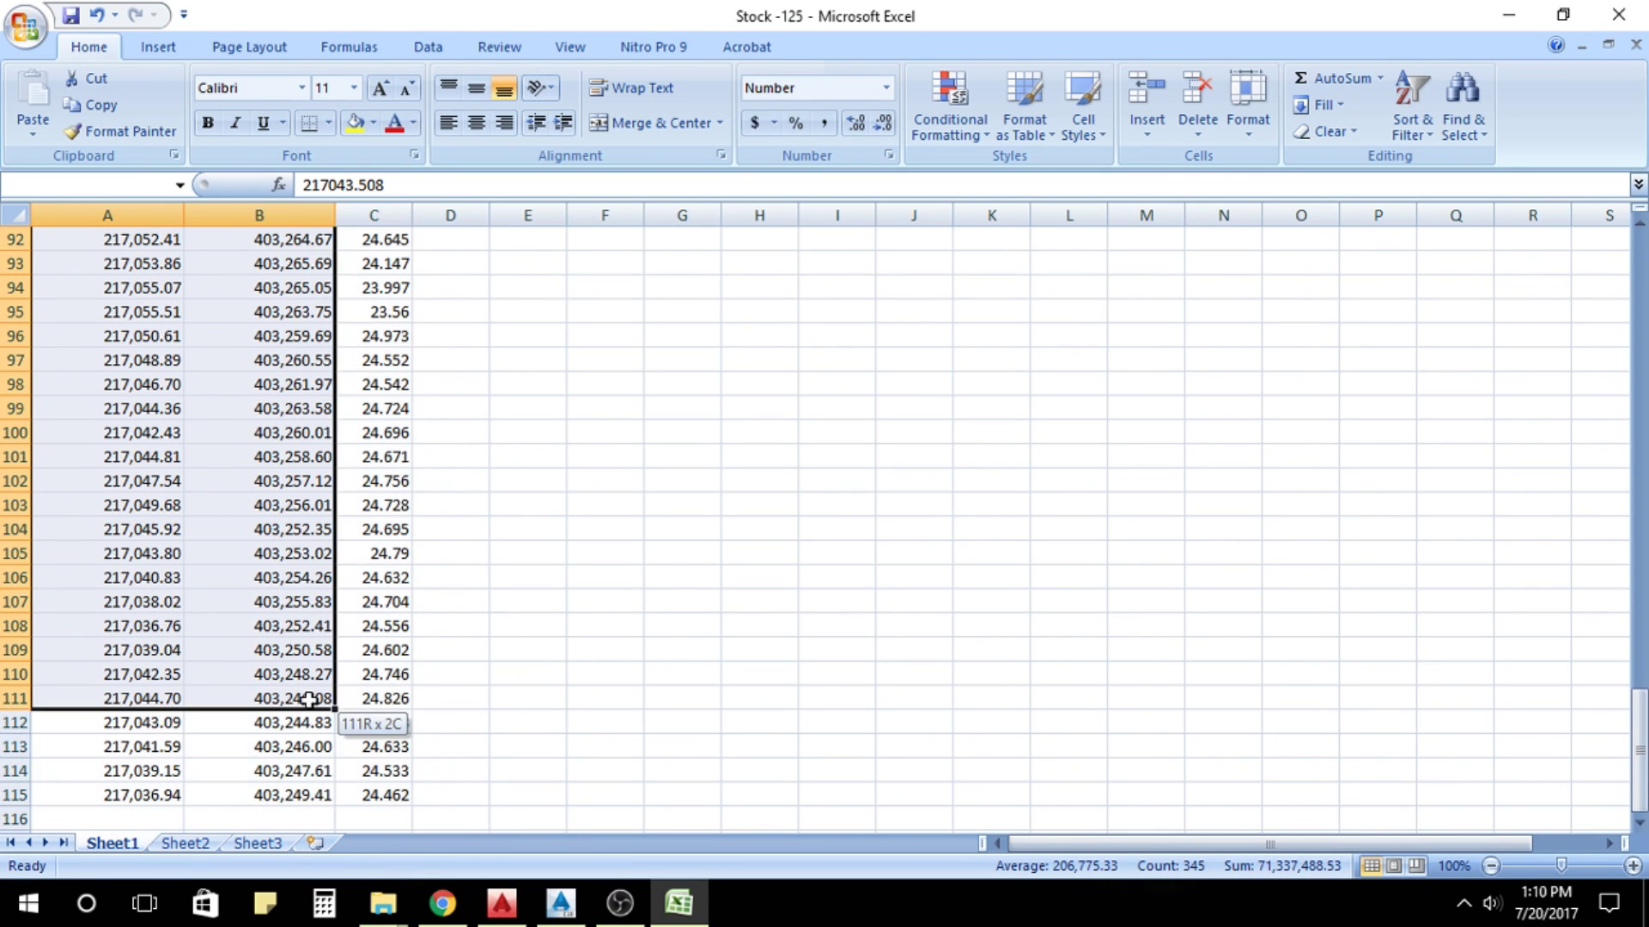
drag(365, 881, 367, 792)
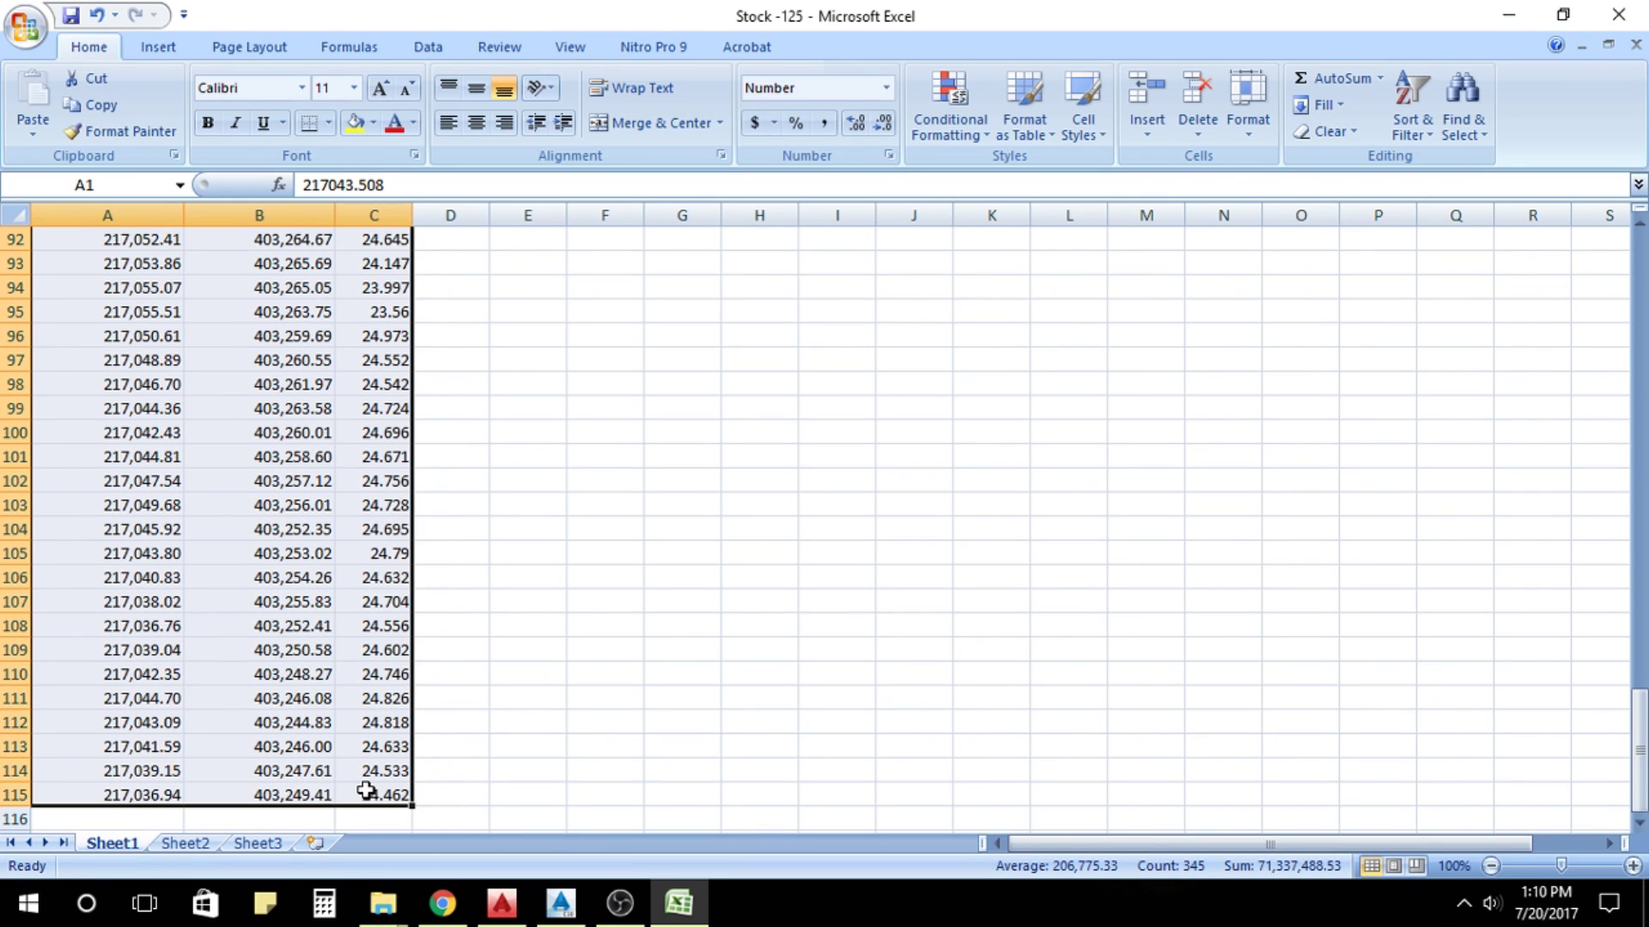
click(886, 88)
click(831, 129)
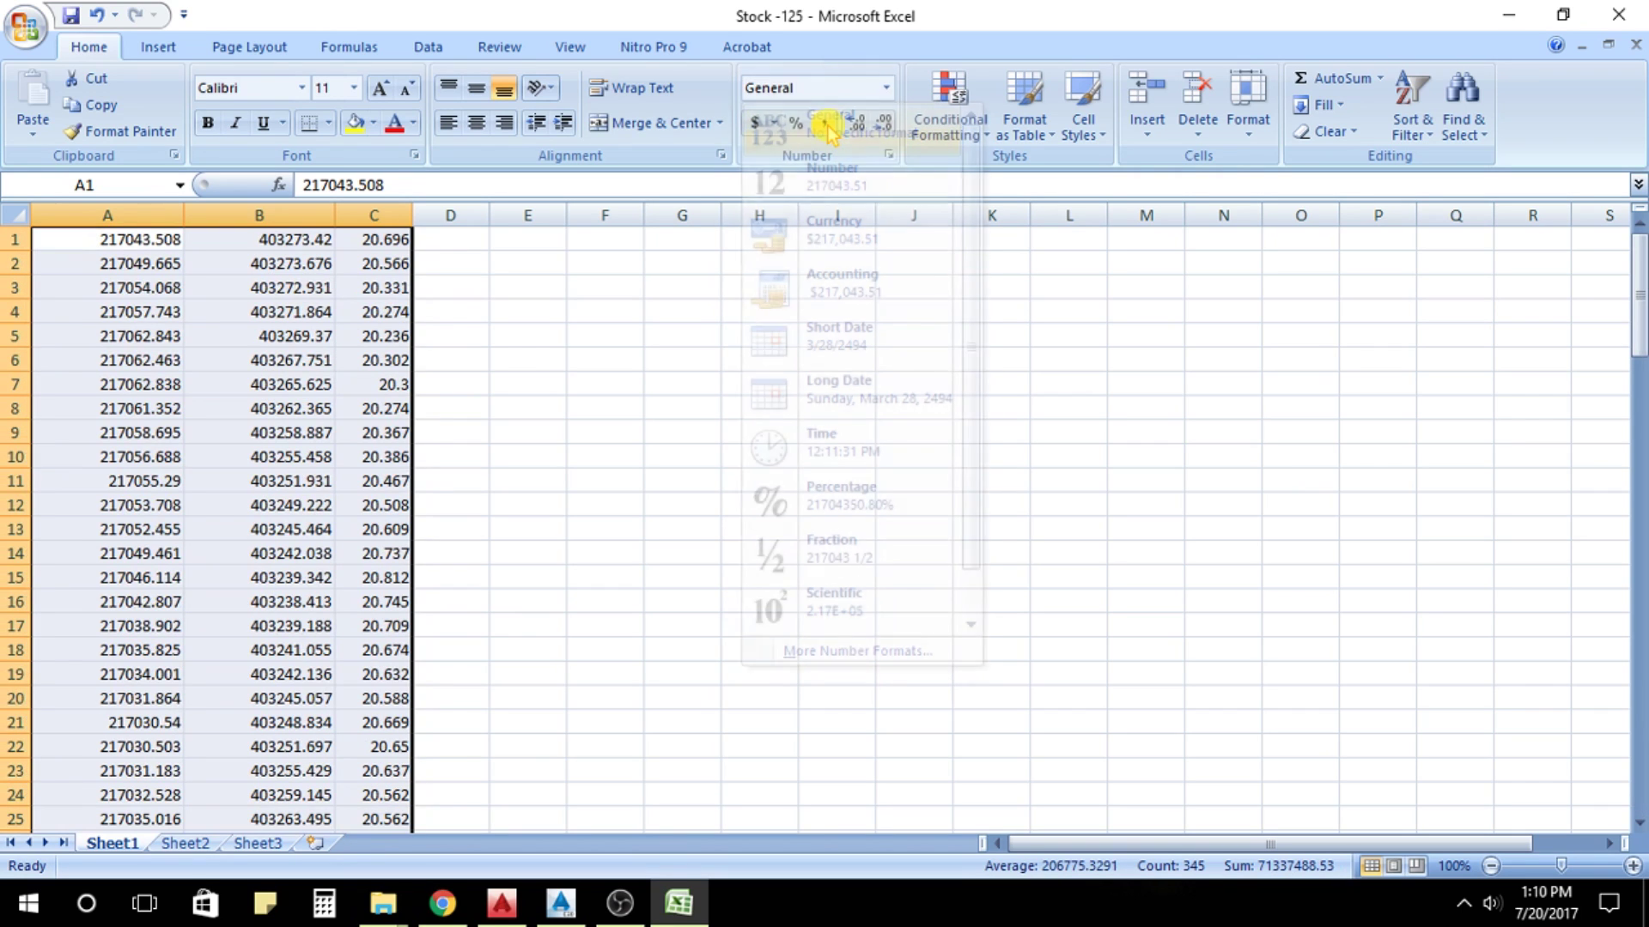
Save the sheet as 'Stock -125 CSV' in CSV (Comma delimited) format.
click(25, 26)
mouse_move(77, 239)
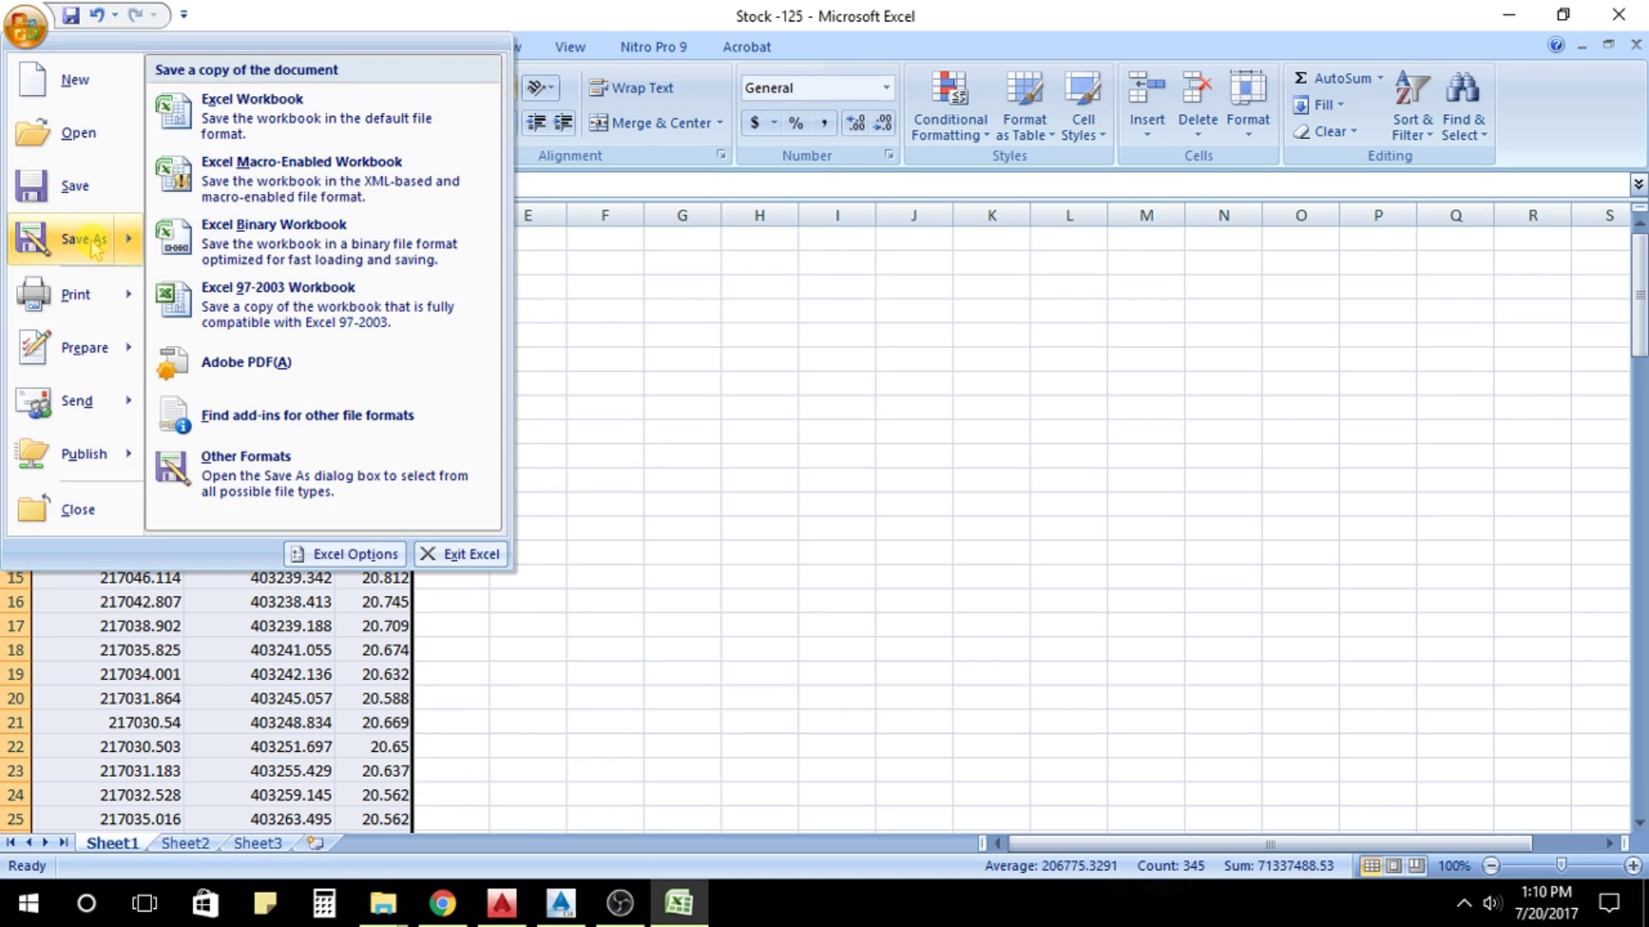
click(95, 244)
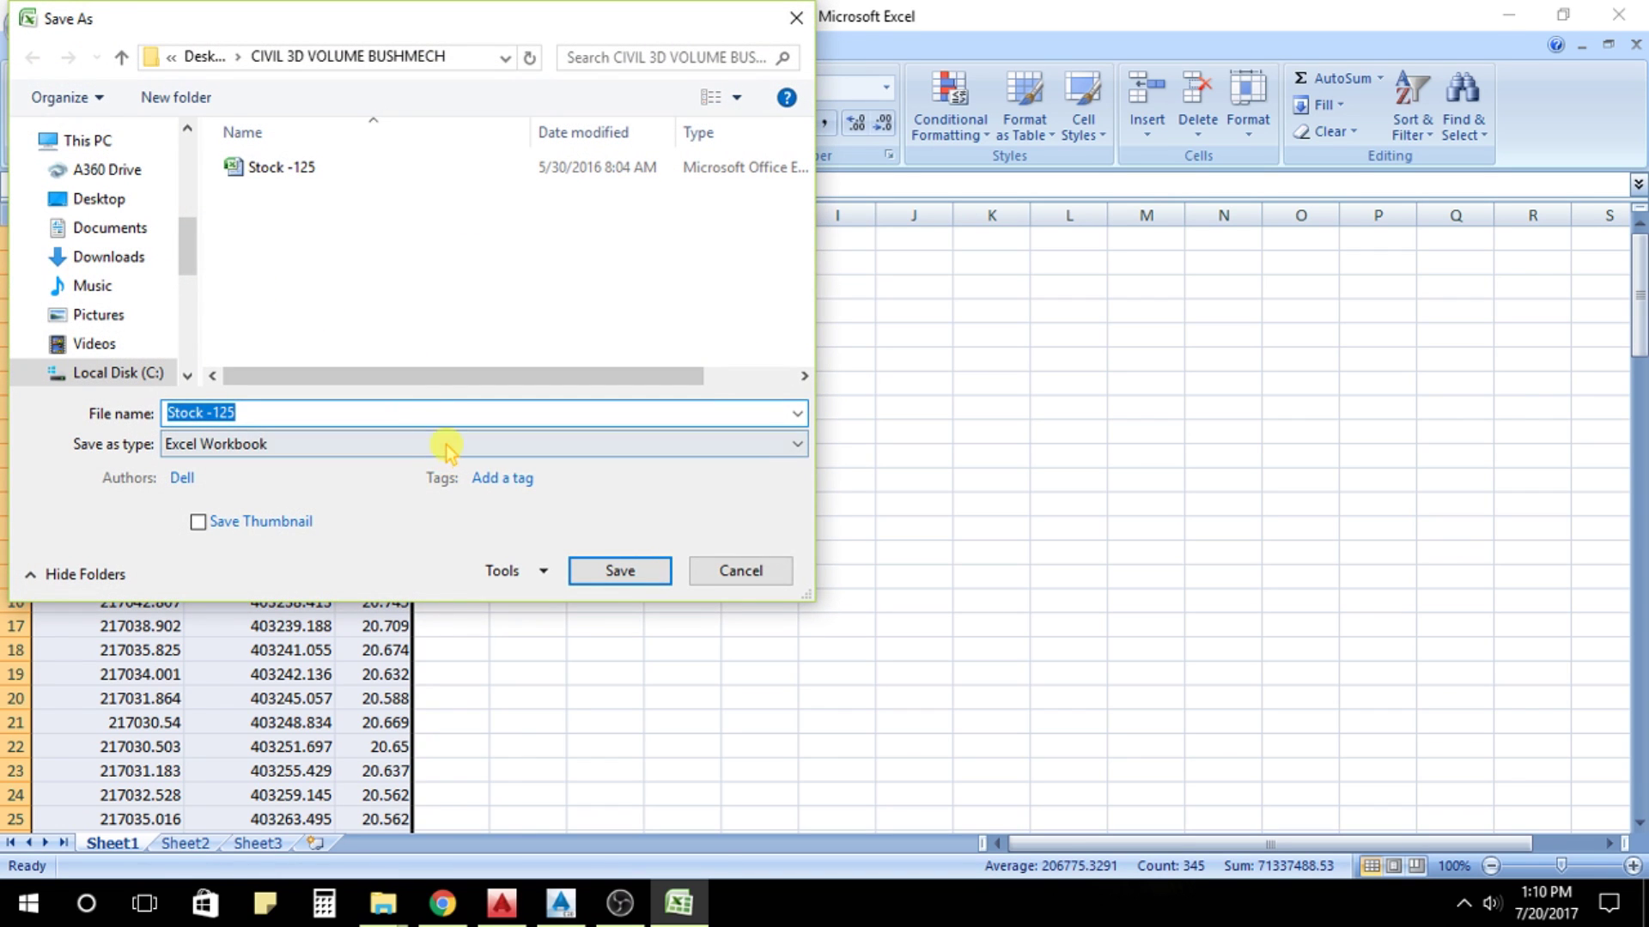
click(445, 444)
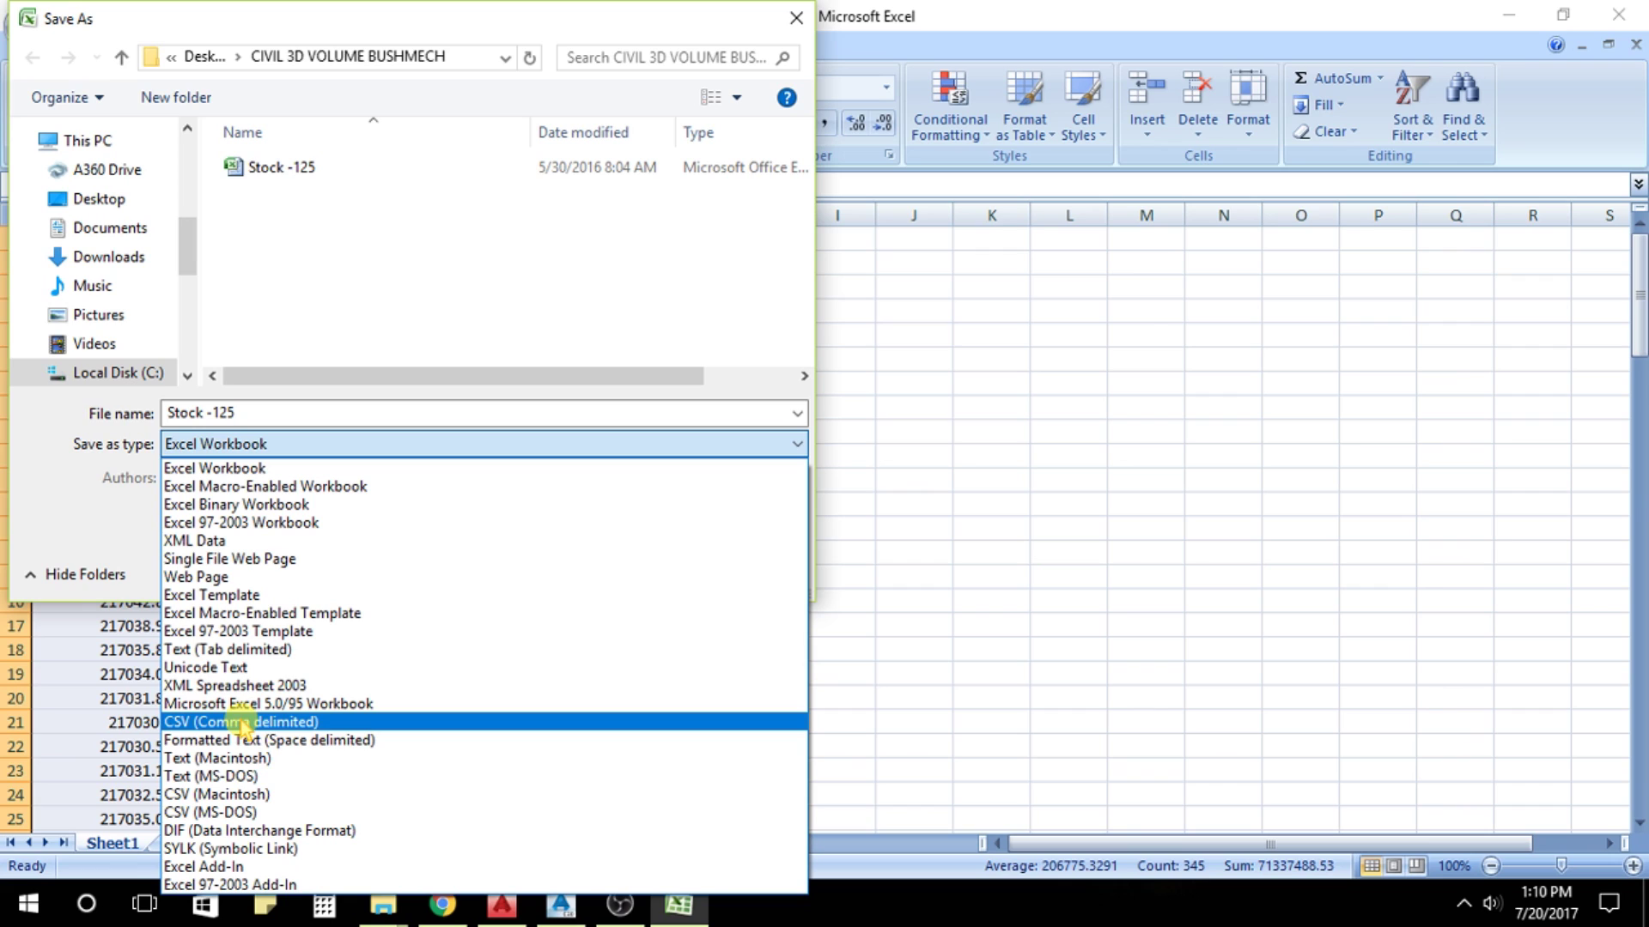
click(357, 725)
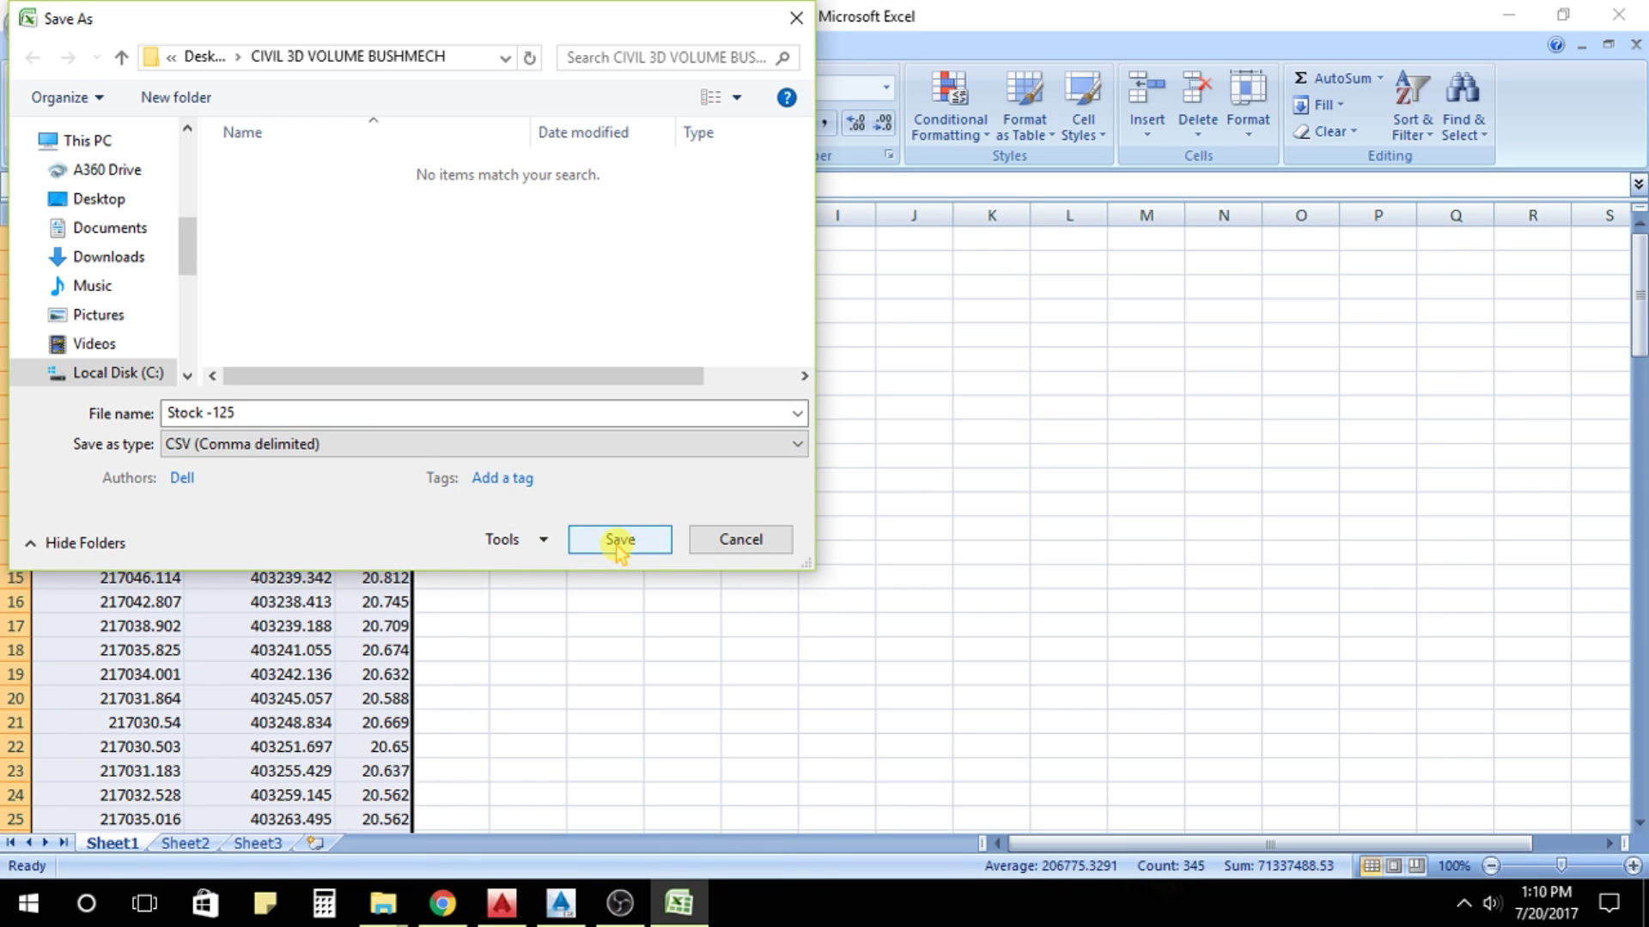
click(213, 412)
text(CSV)
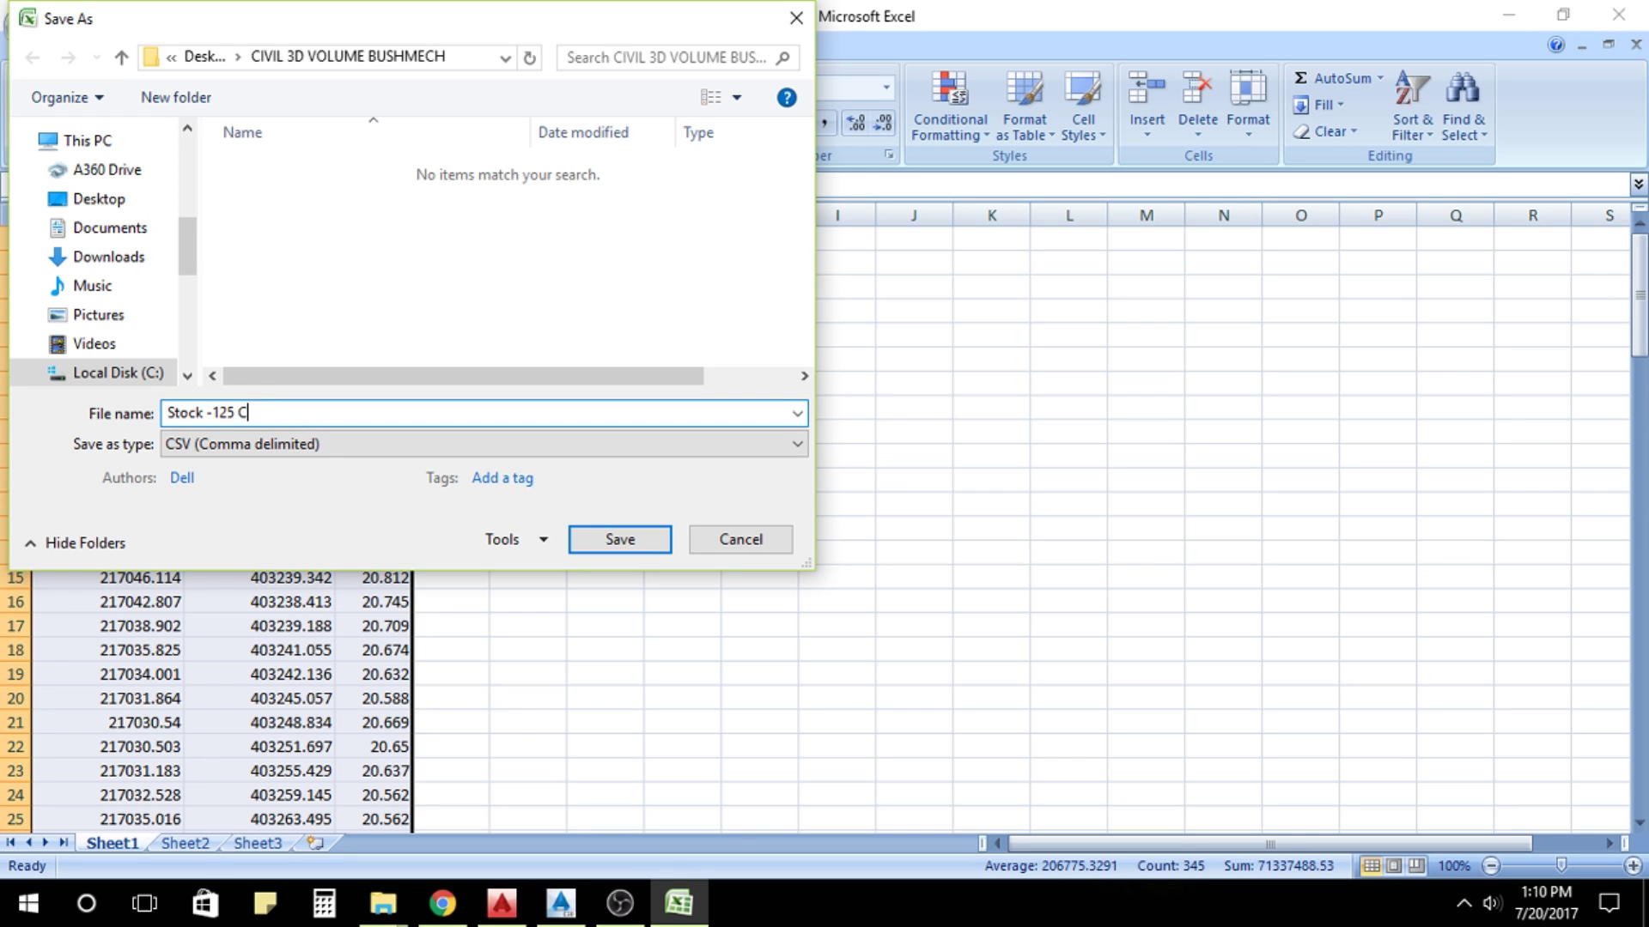
click(601, 540)
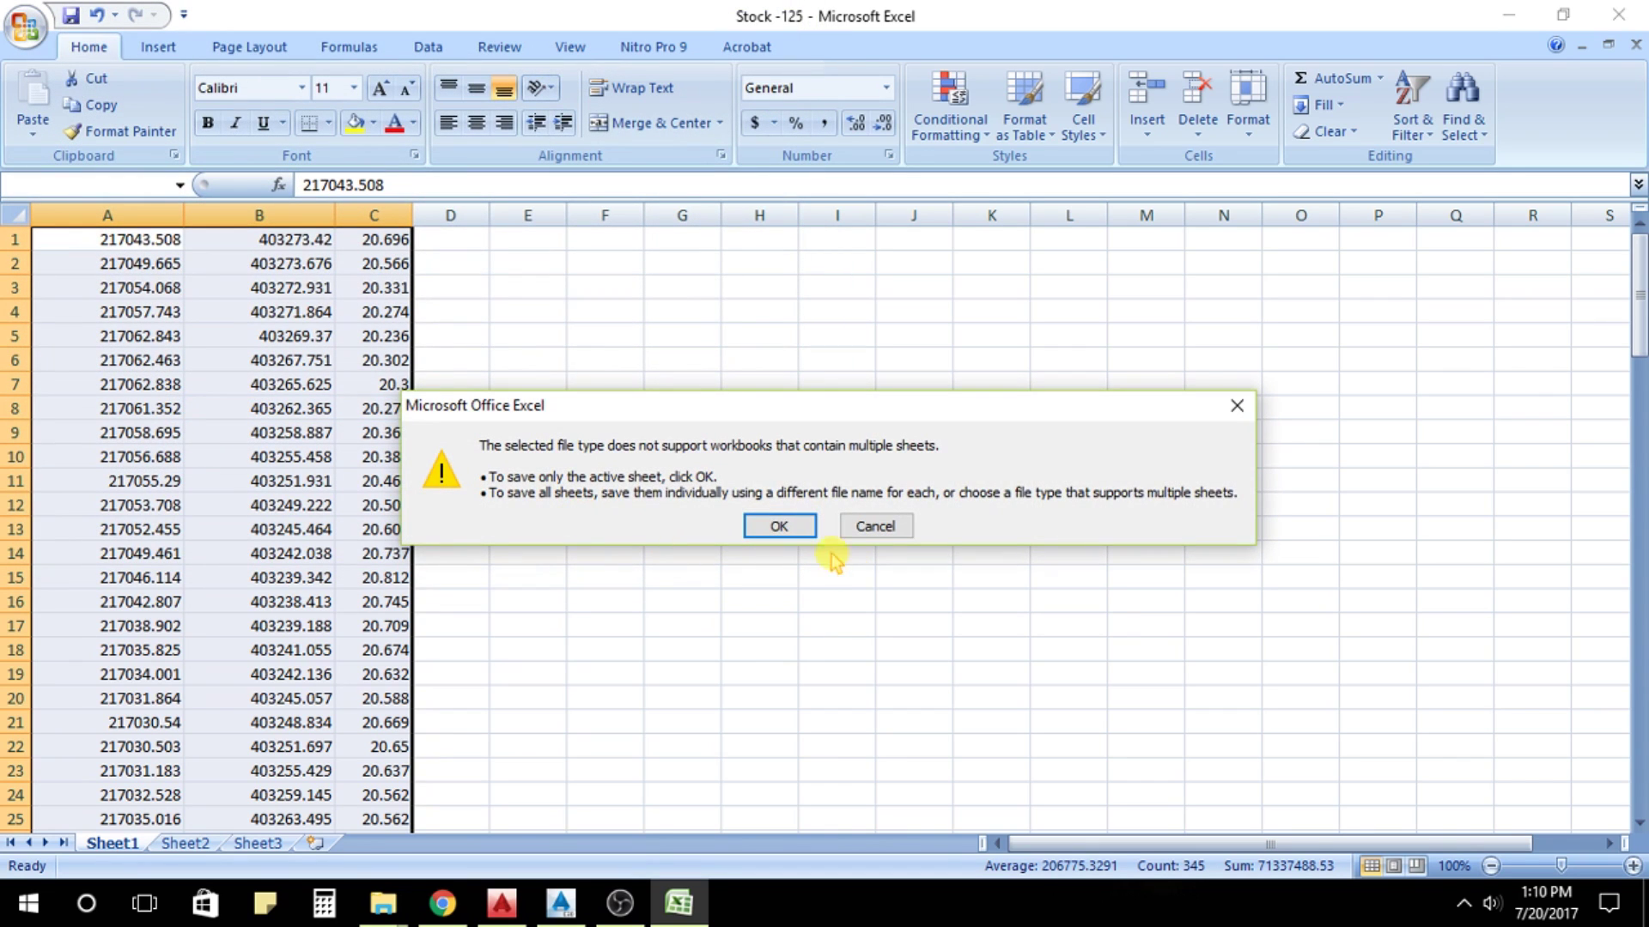
click(780, 525)
click(728, 532)
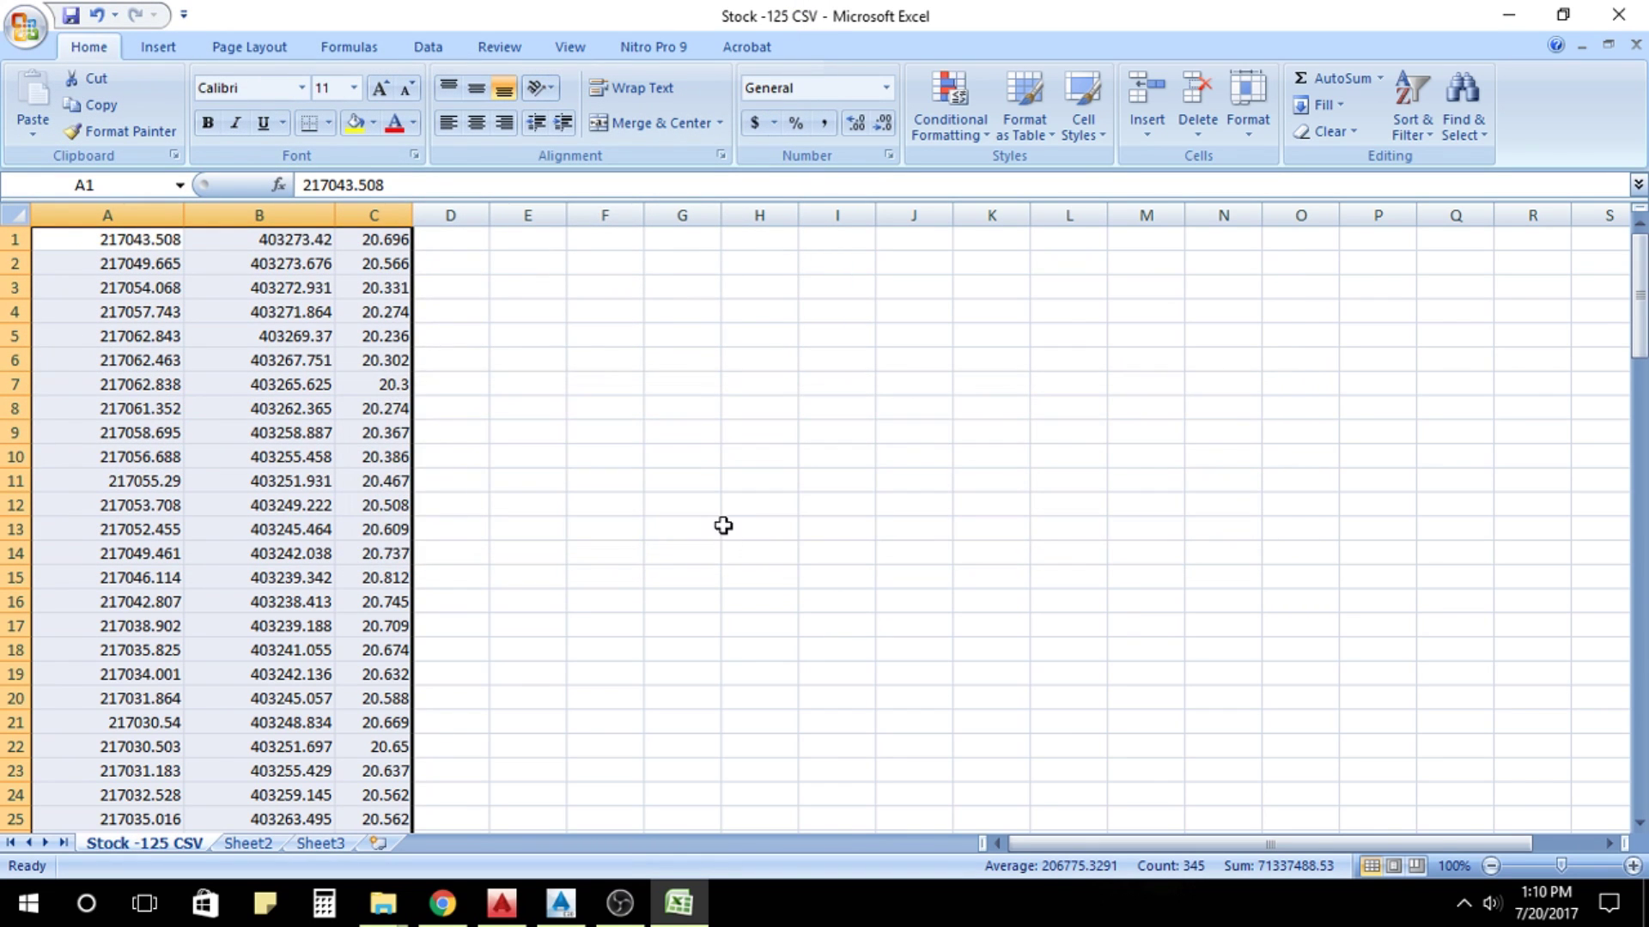
Close Excel without saving and select the new CSV file in Explorer.
click(1619, 13)
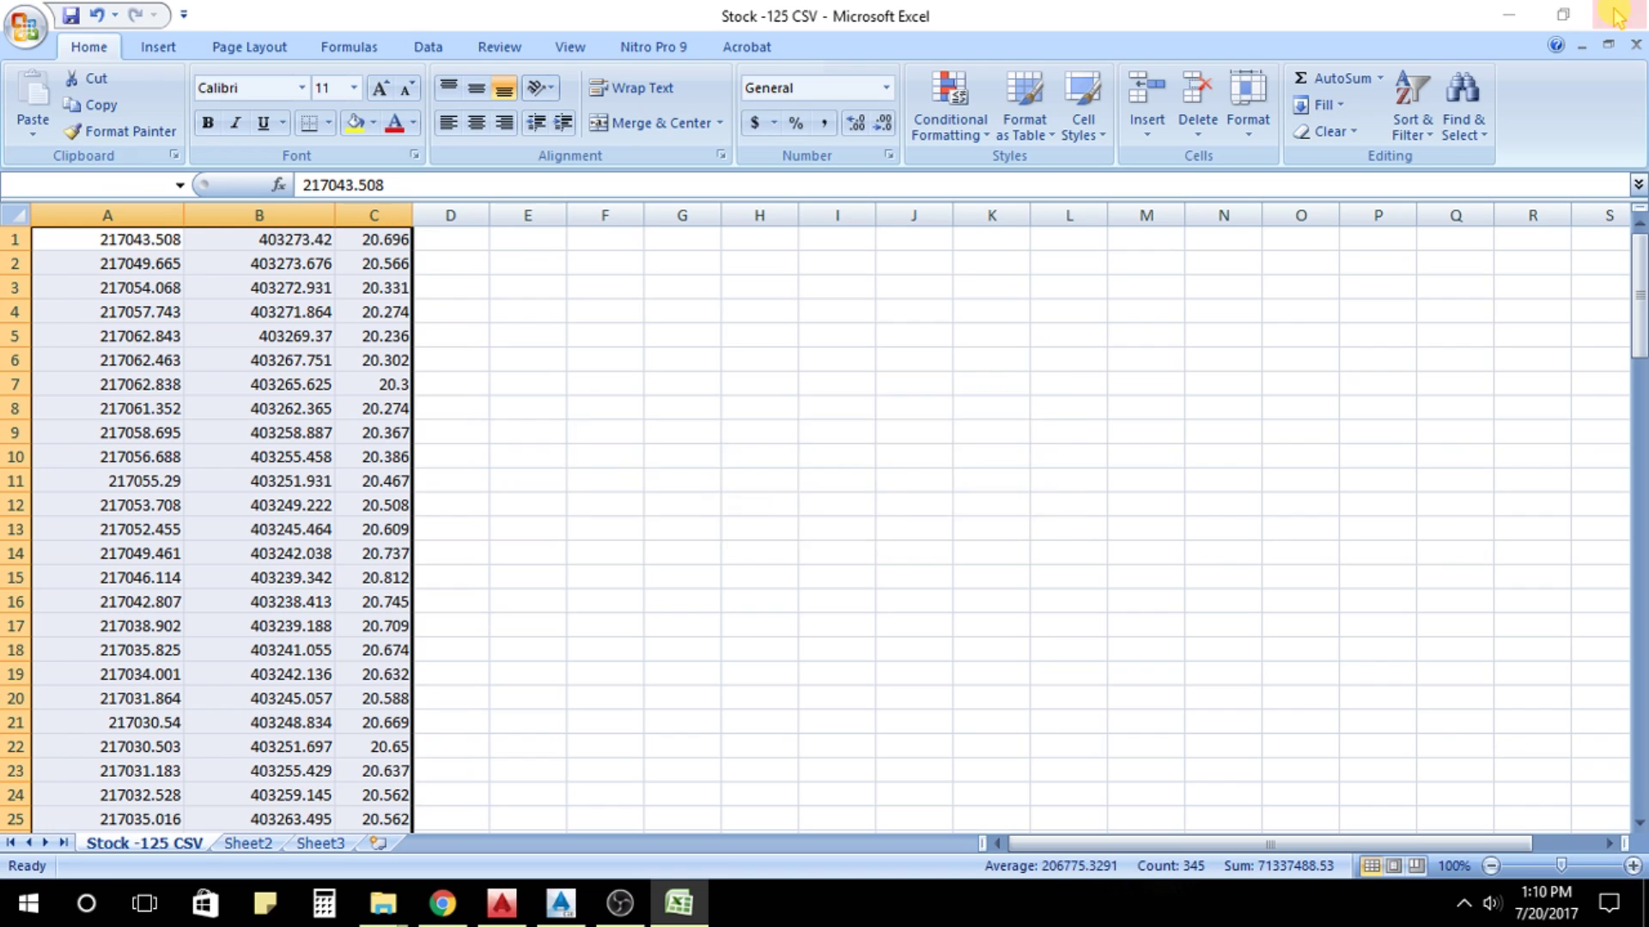
click(830, 512)
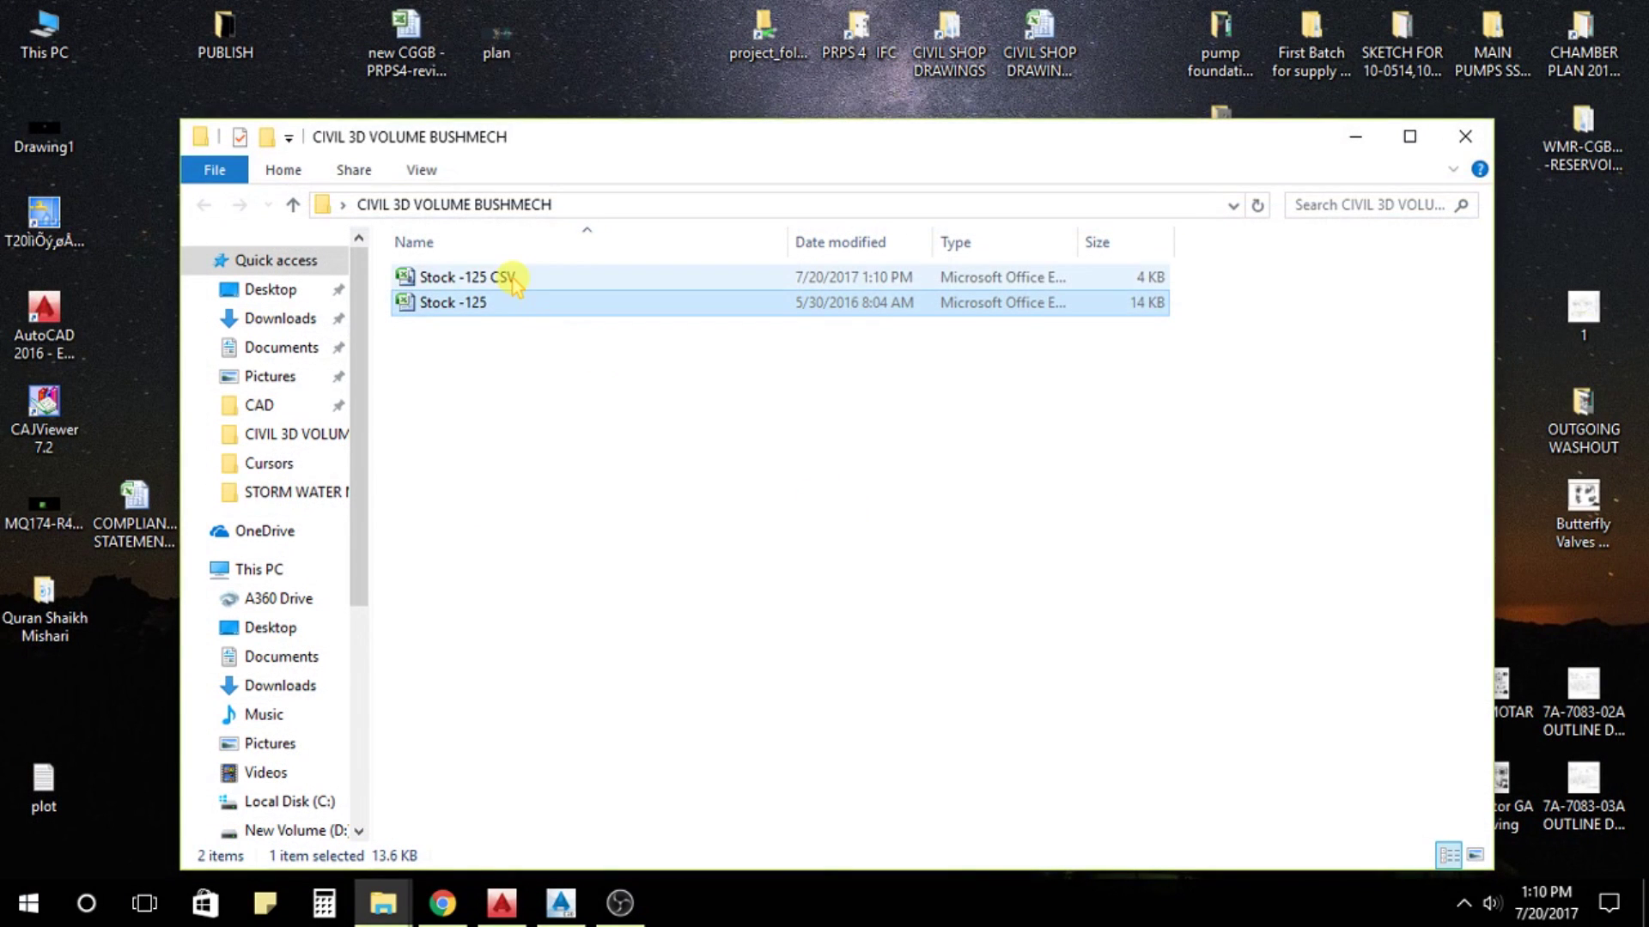
click(510, 283)
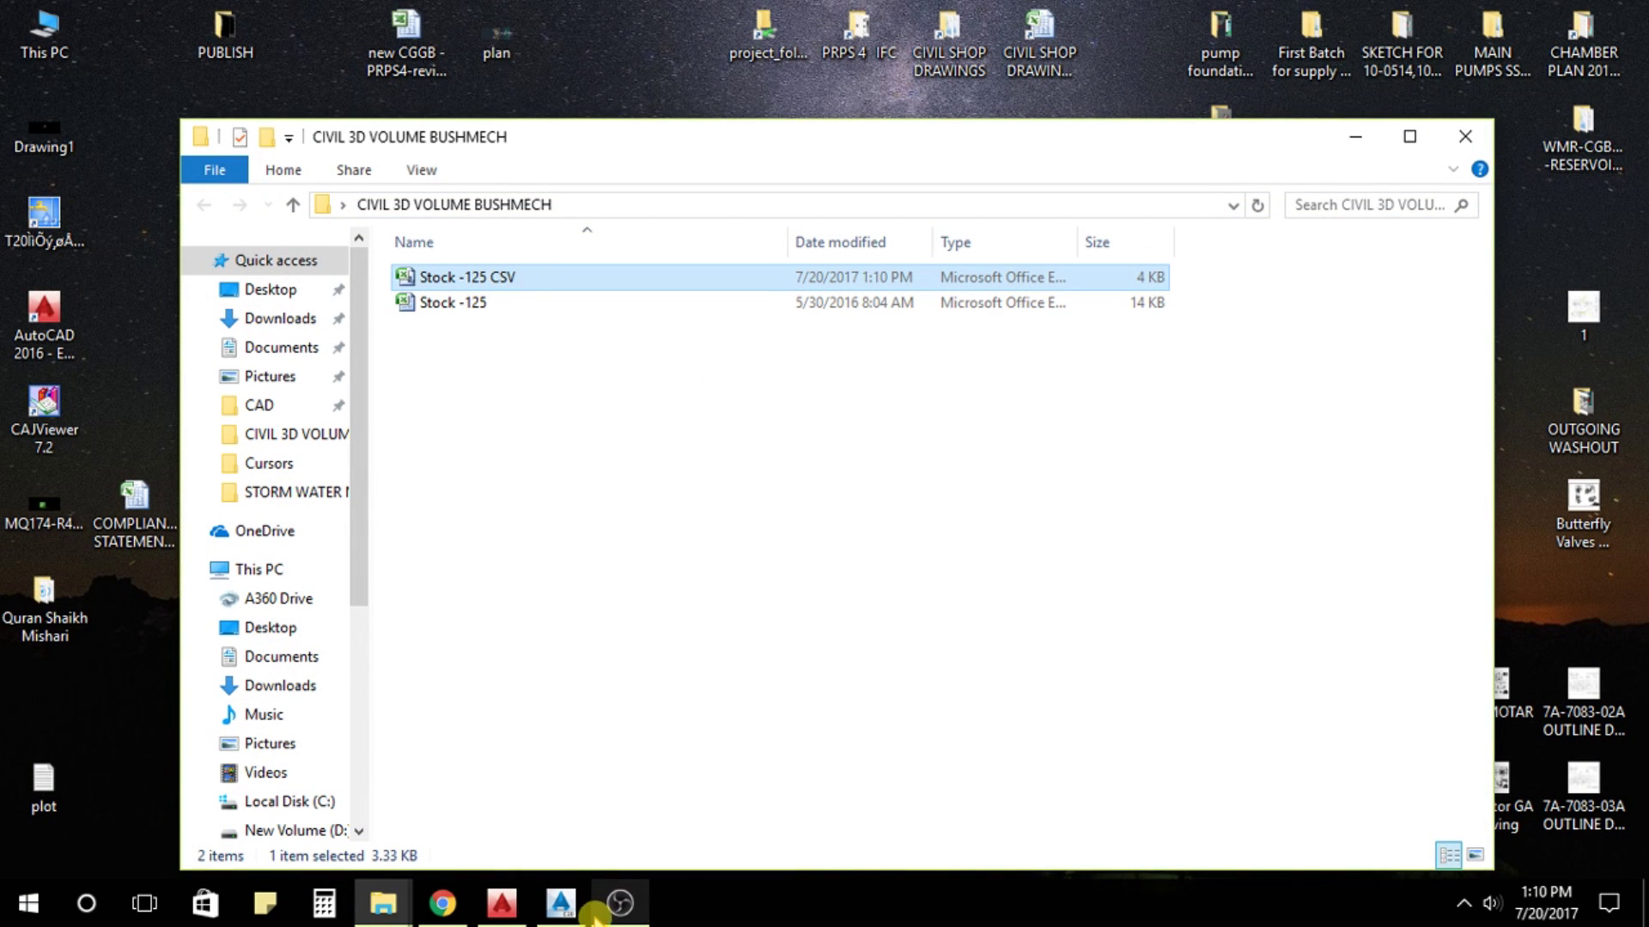
Import the Stock -125 CSV points into Drawing2 with the ENZ (comma delimited) format.
click(561, 903)
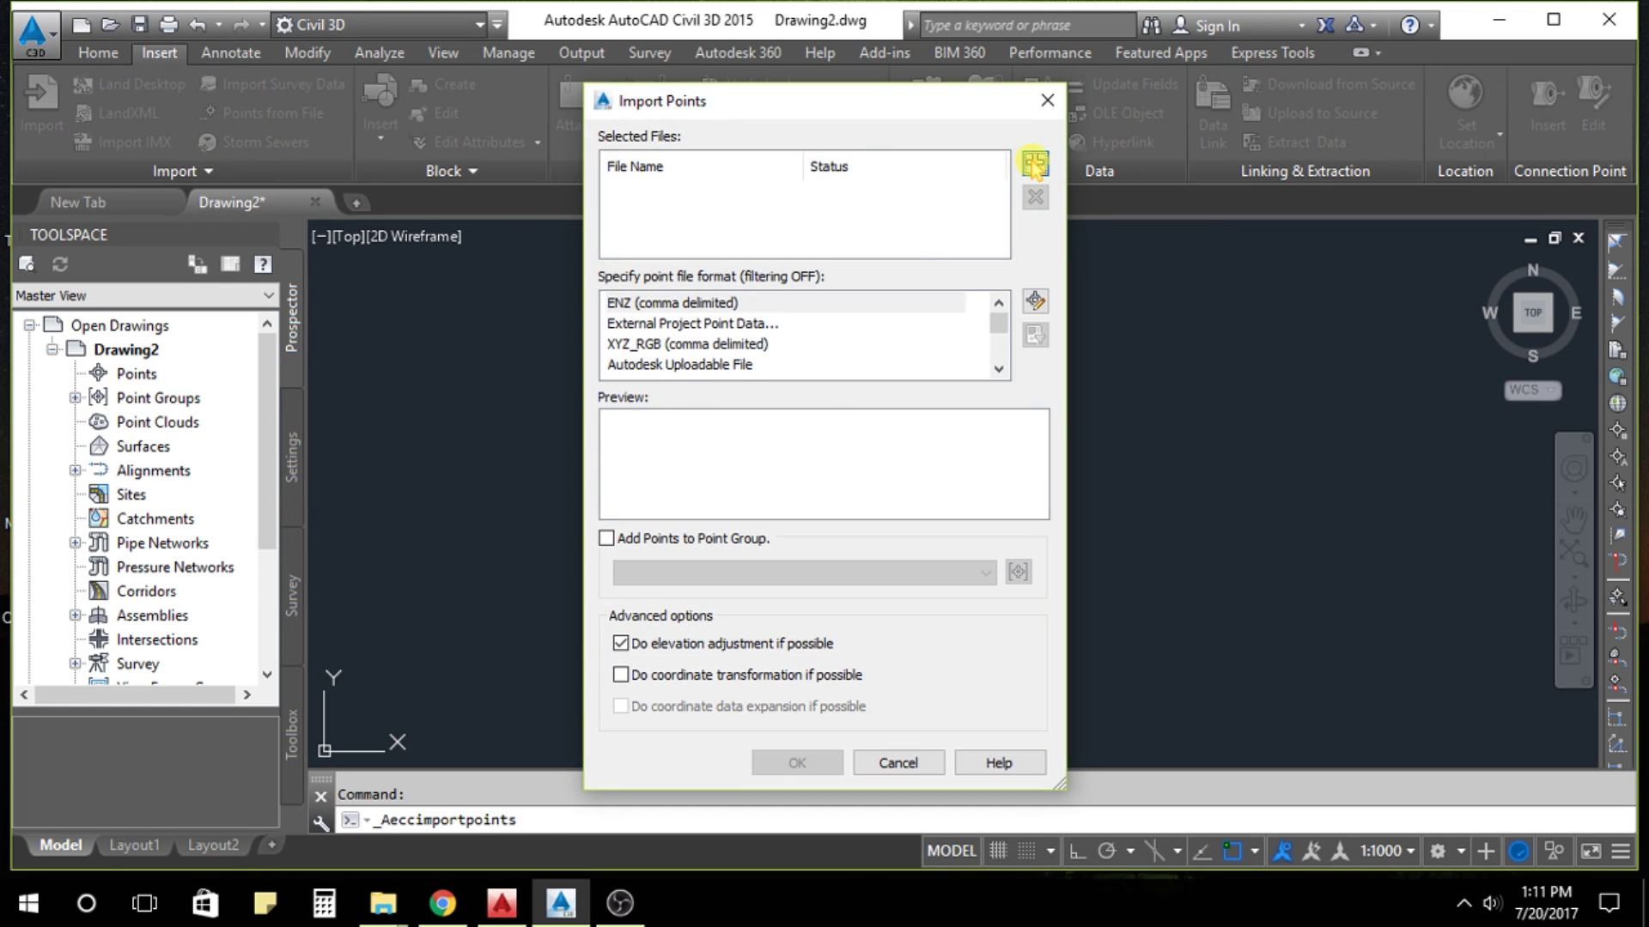
click(1035, 164)
click(709, 255)
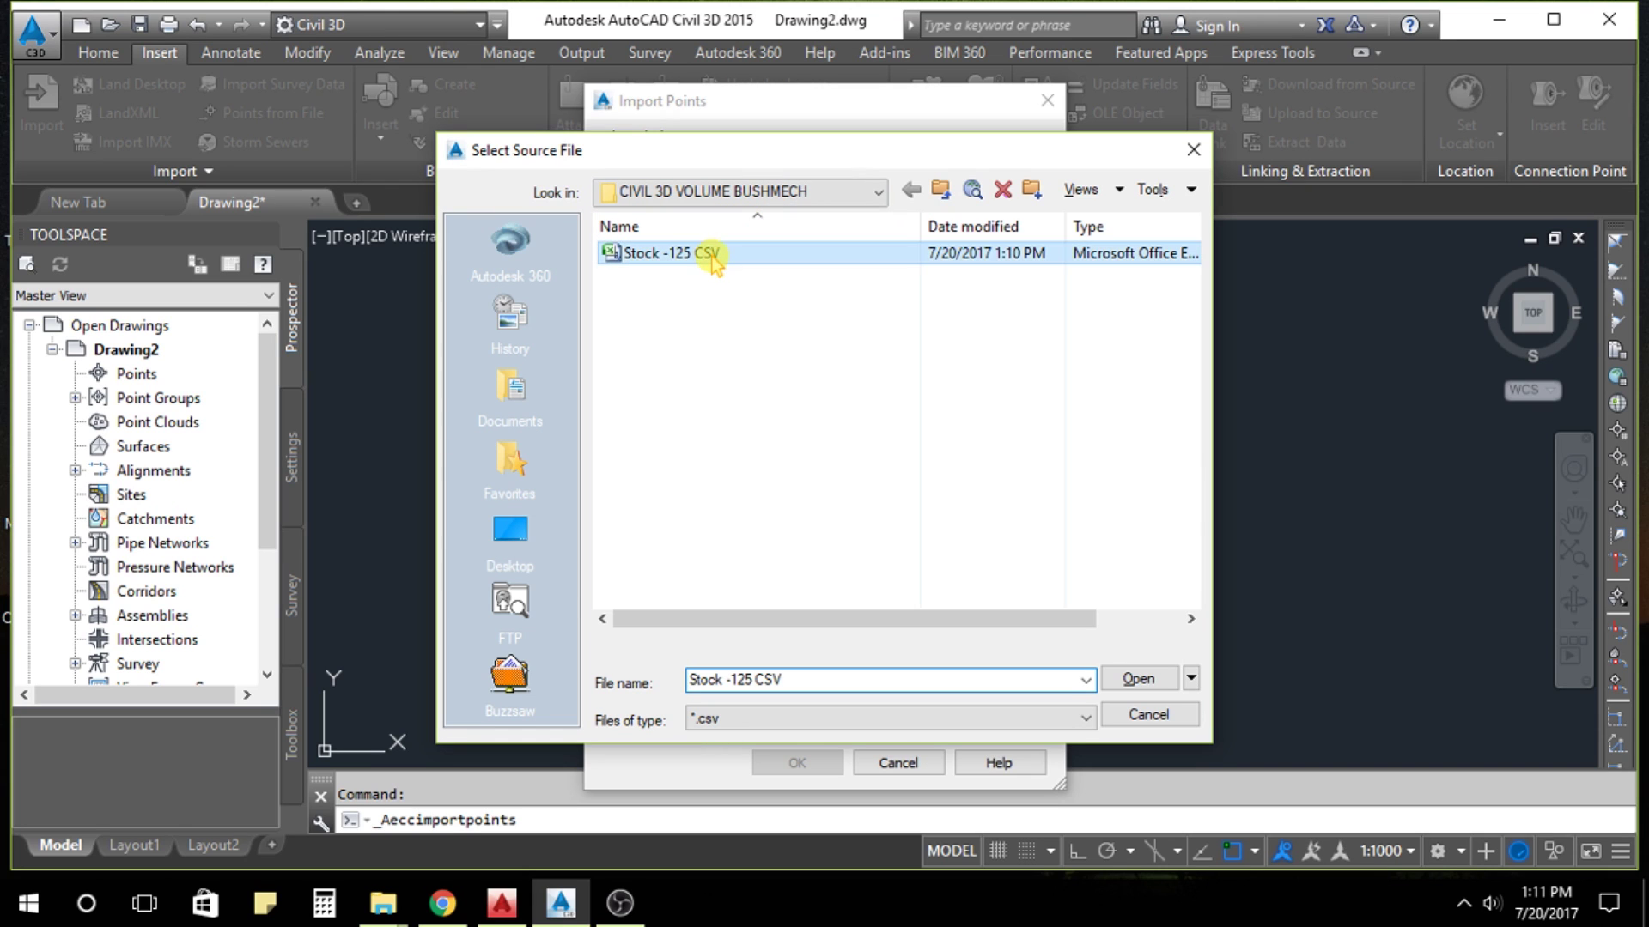
click(1139, 678)
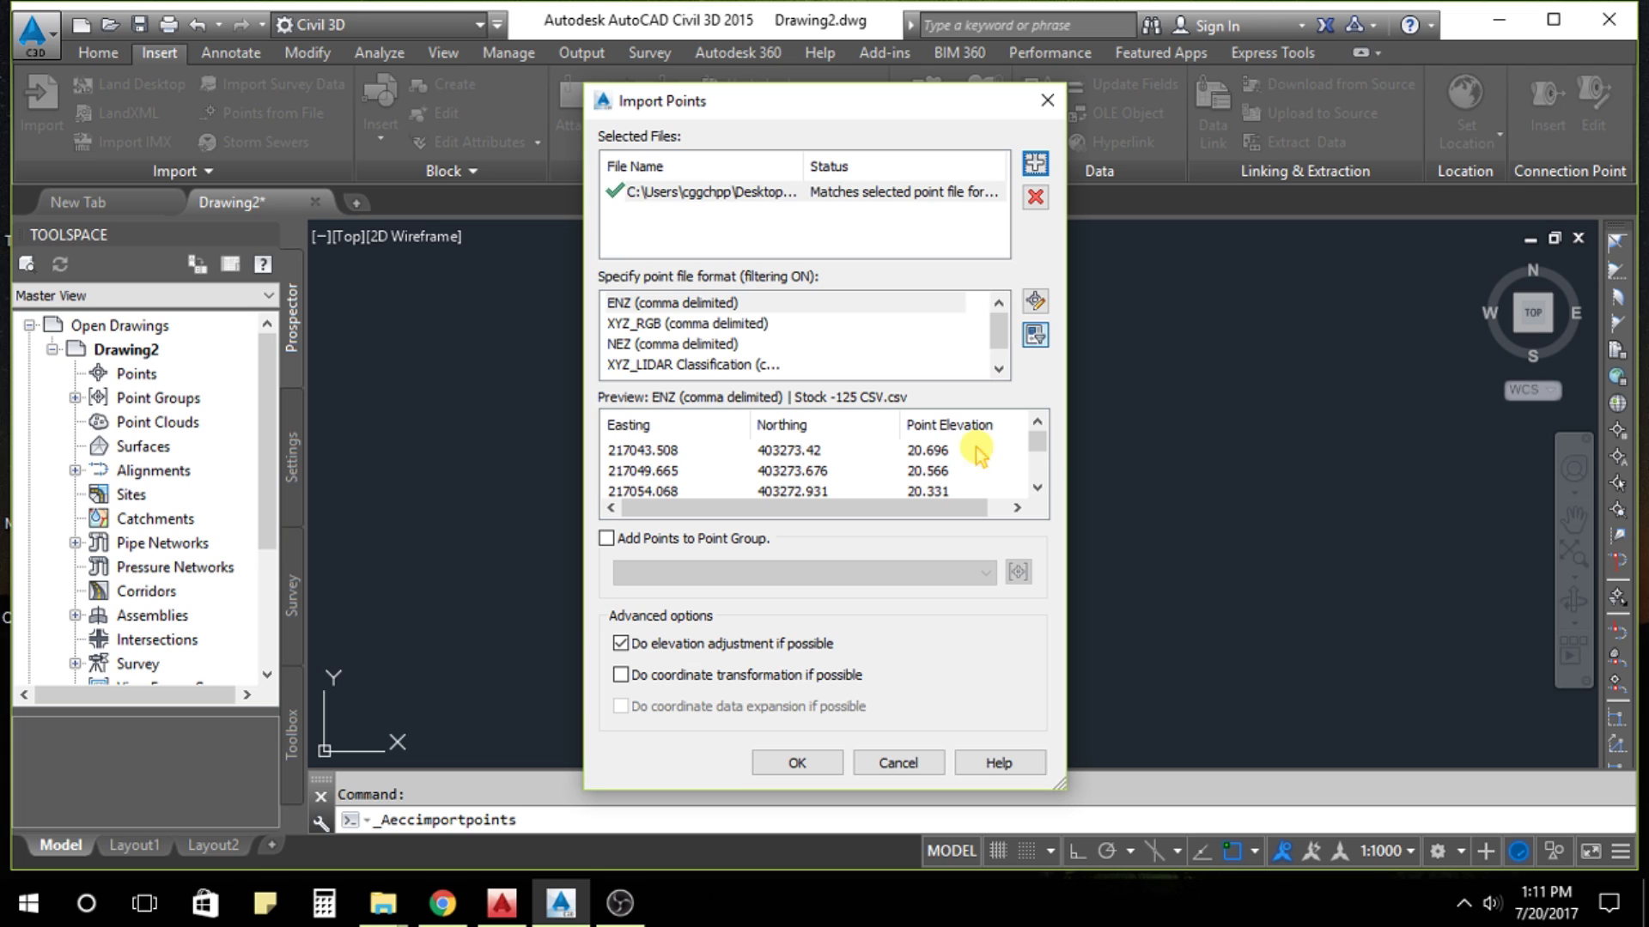
drag(1039, 438, 1038, 488)
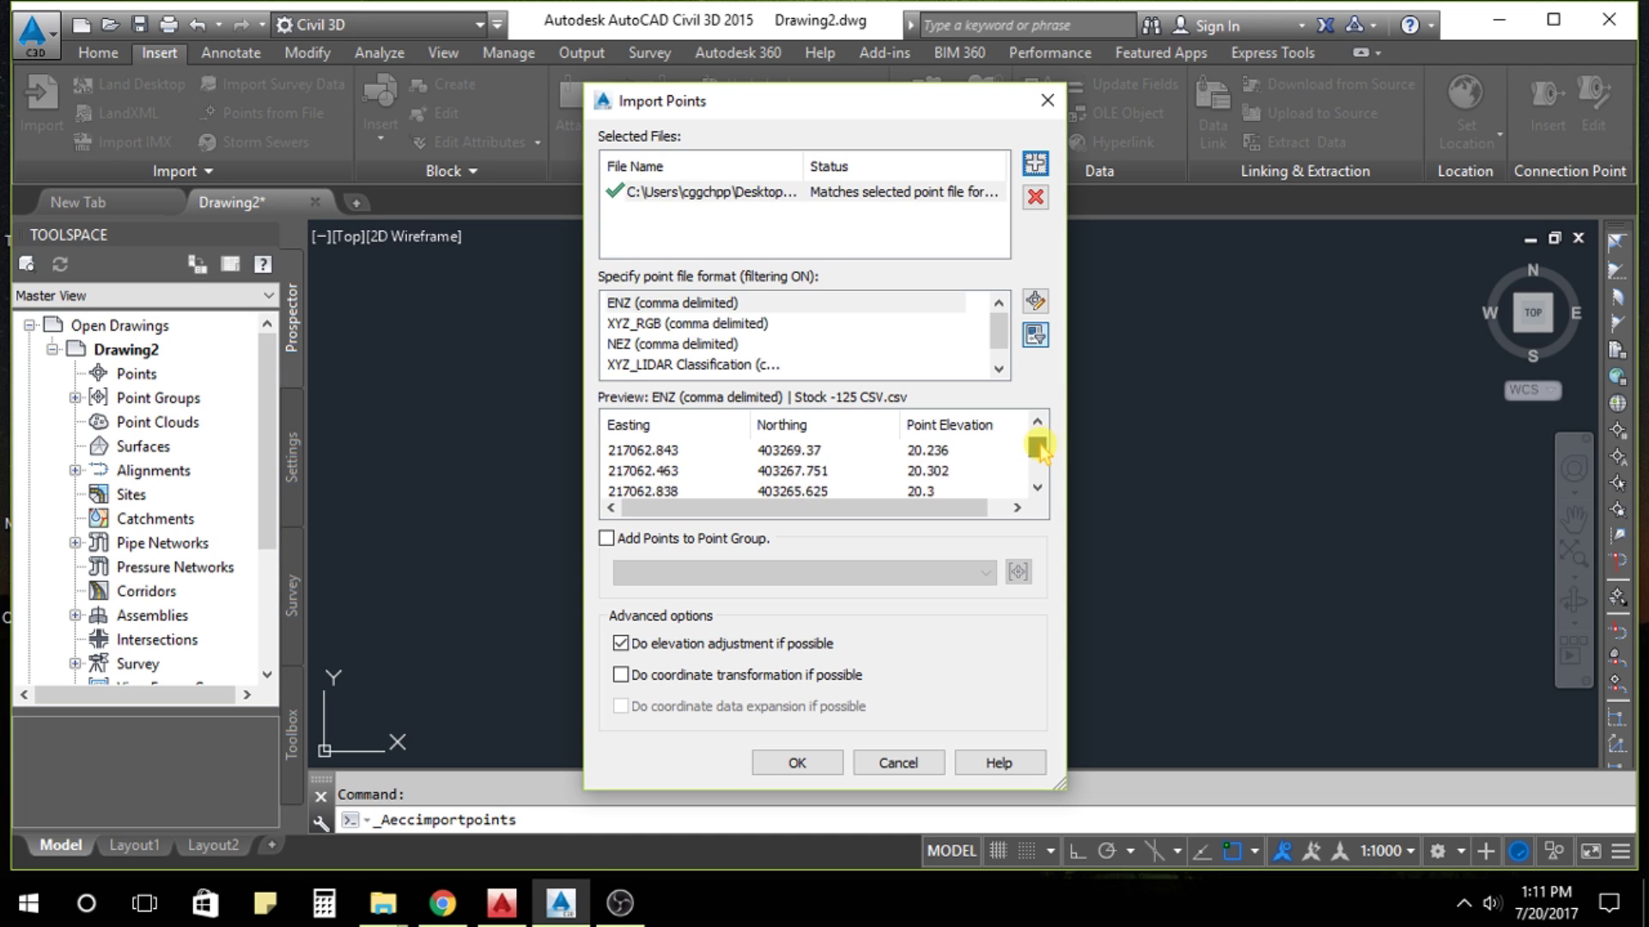
click(812, 766)
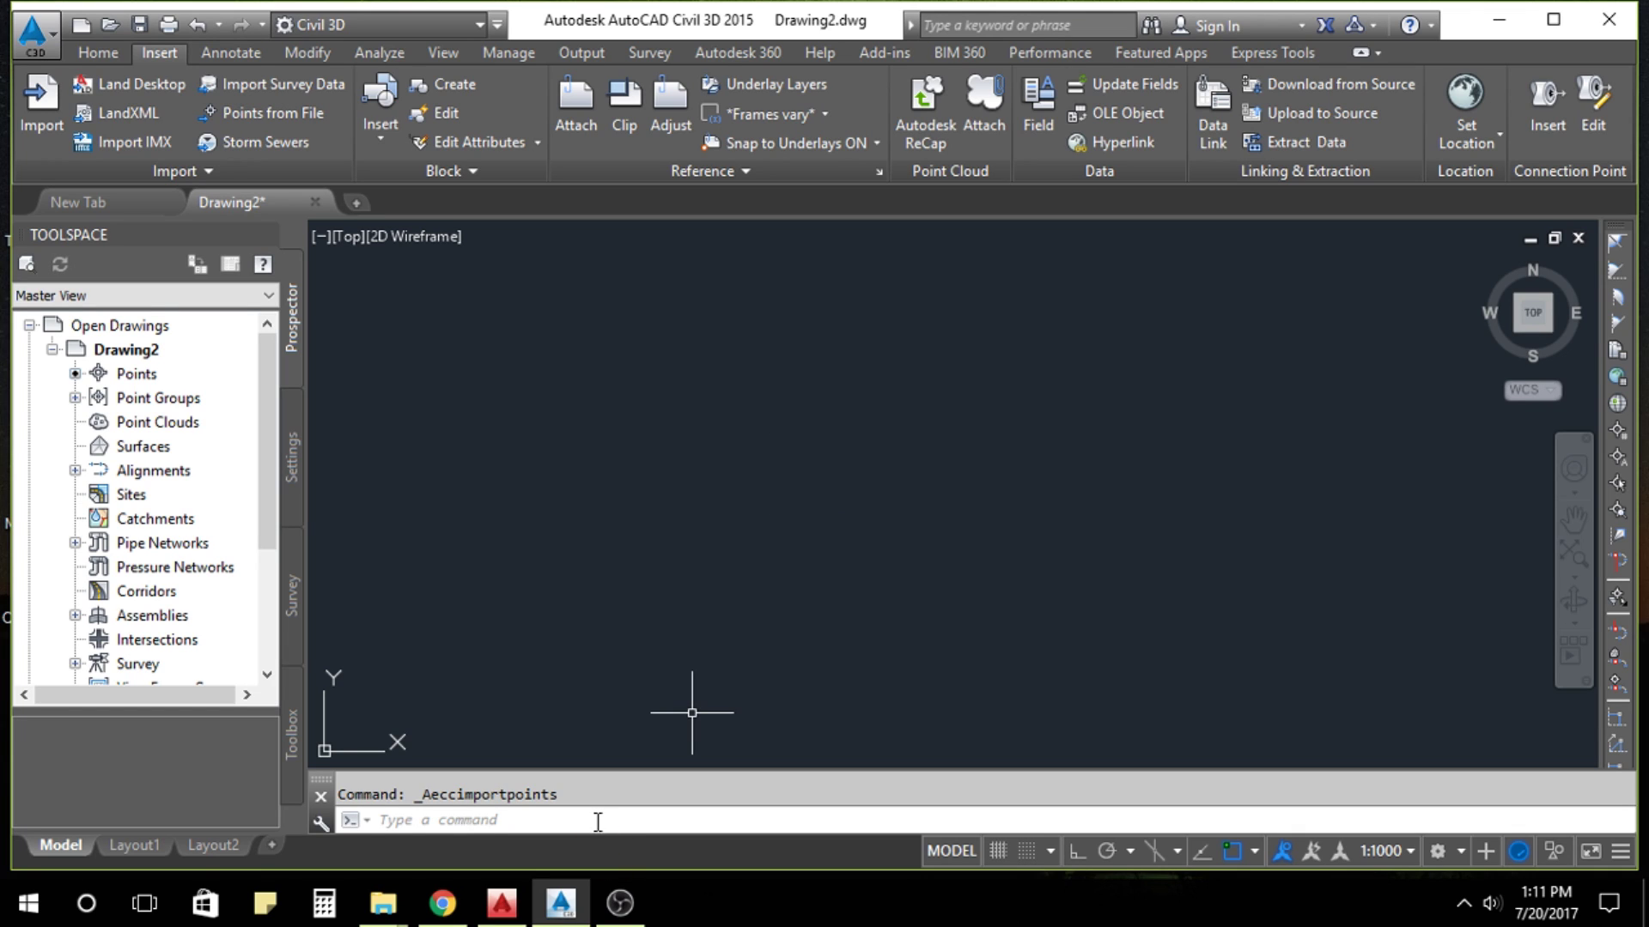
click(987, 822)
text(z)
Zoom to all imported points and set the annotation scale to 1:100.
key(Return)
text(E)
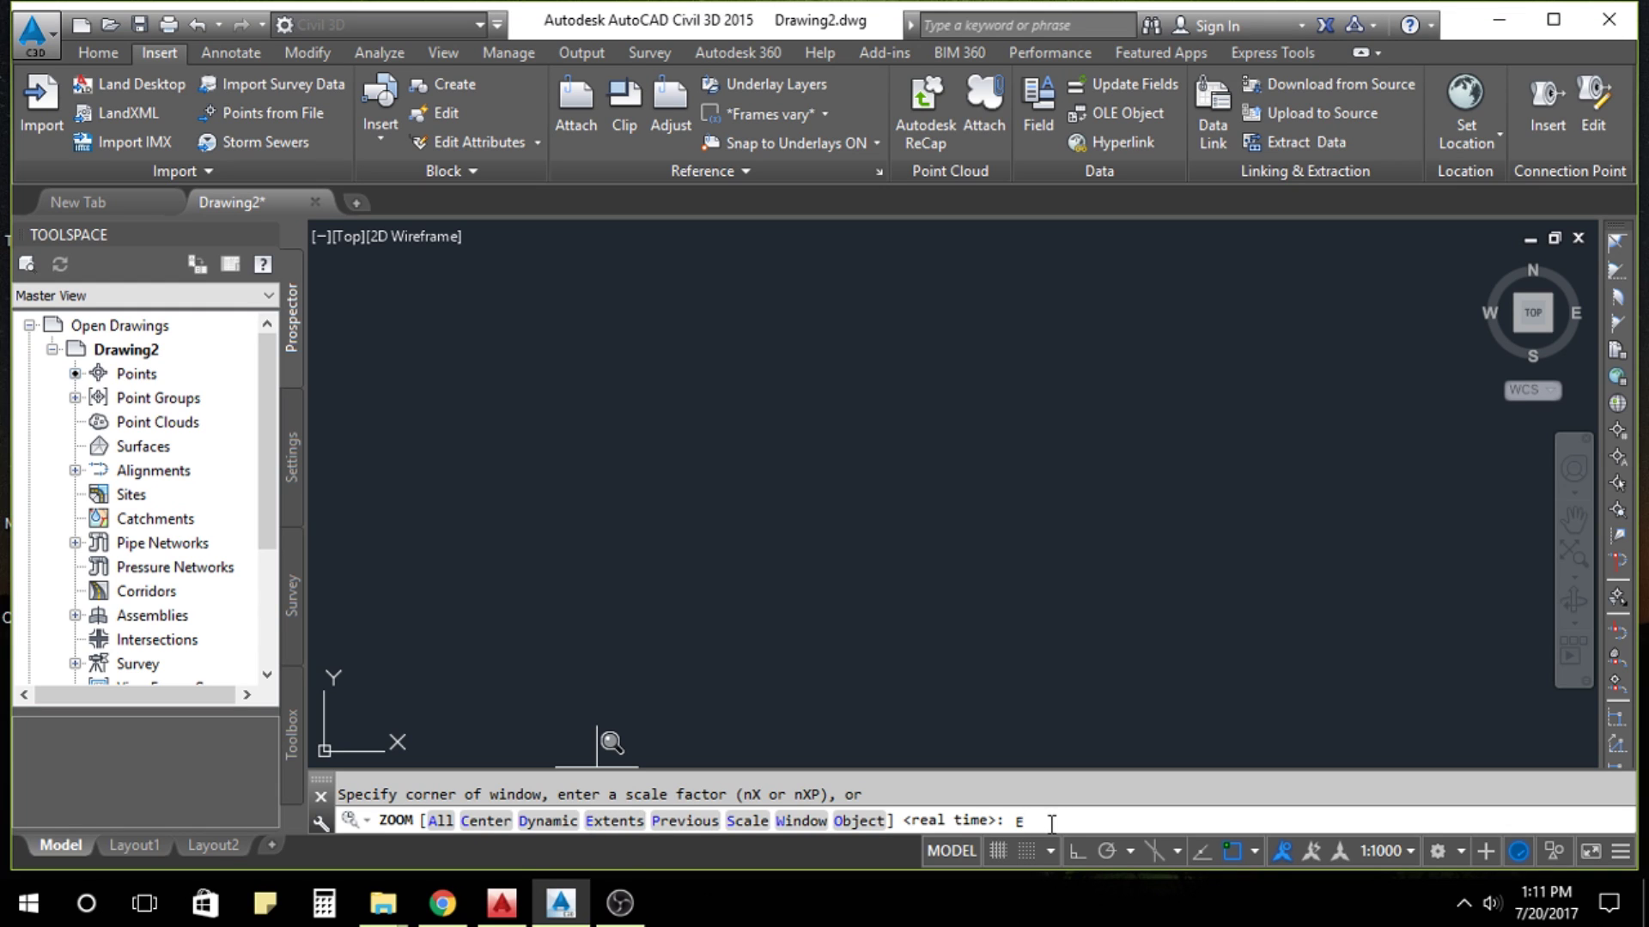
key(Return)
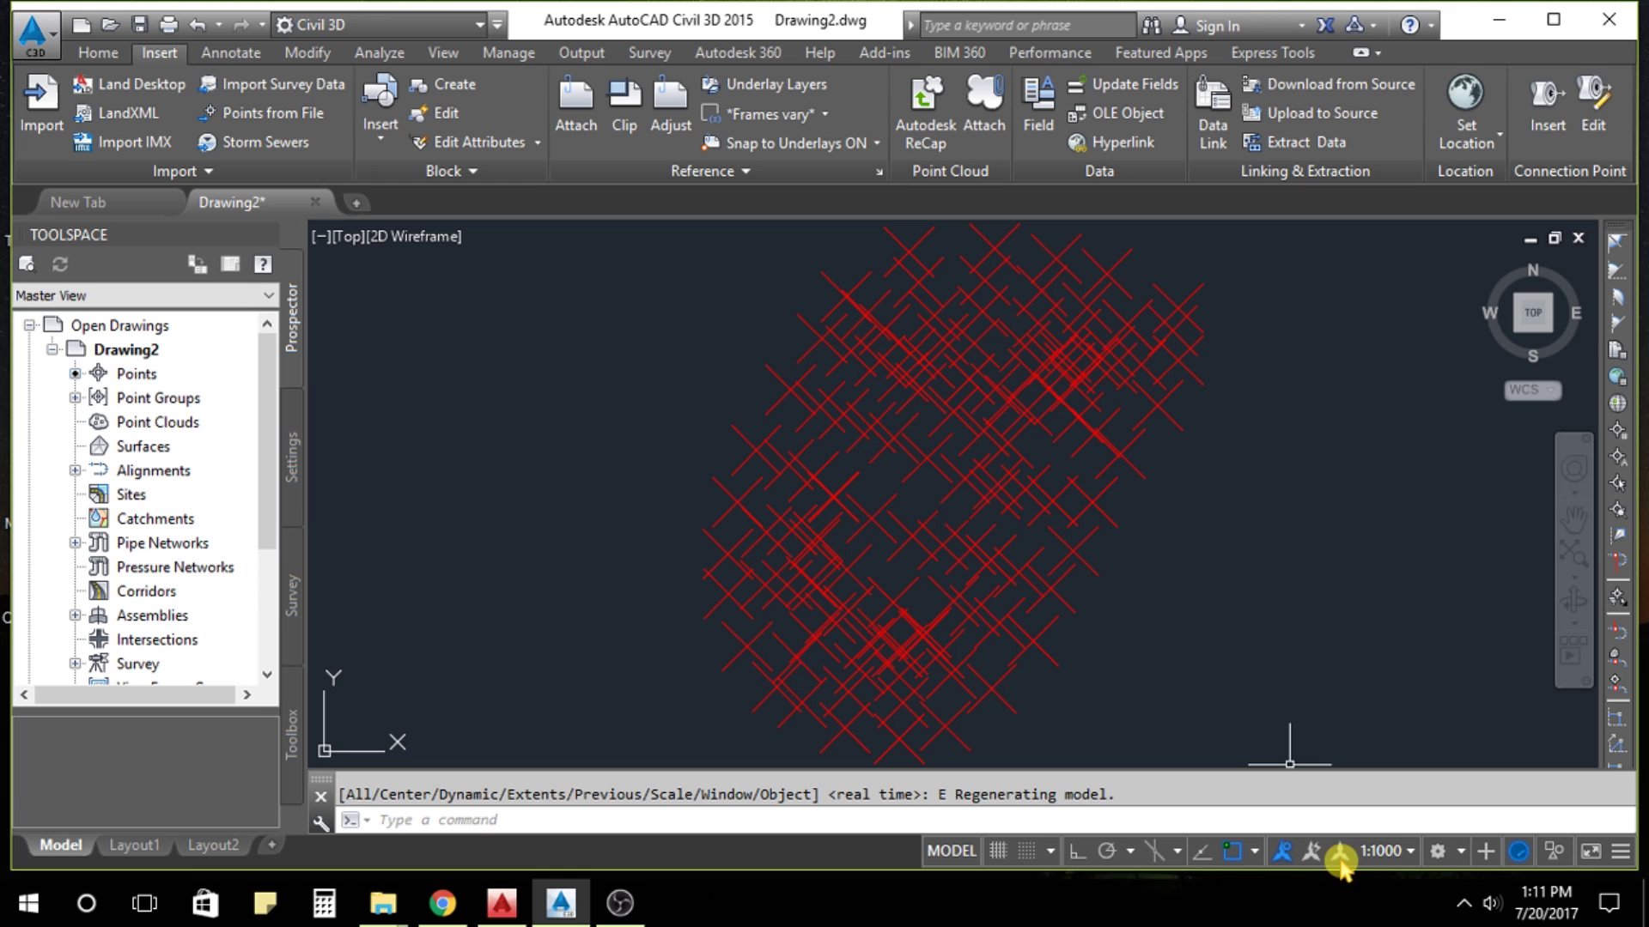
click(1389, 851)
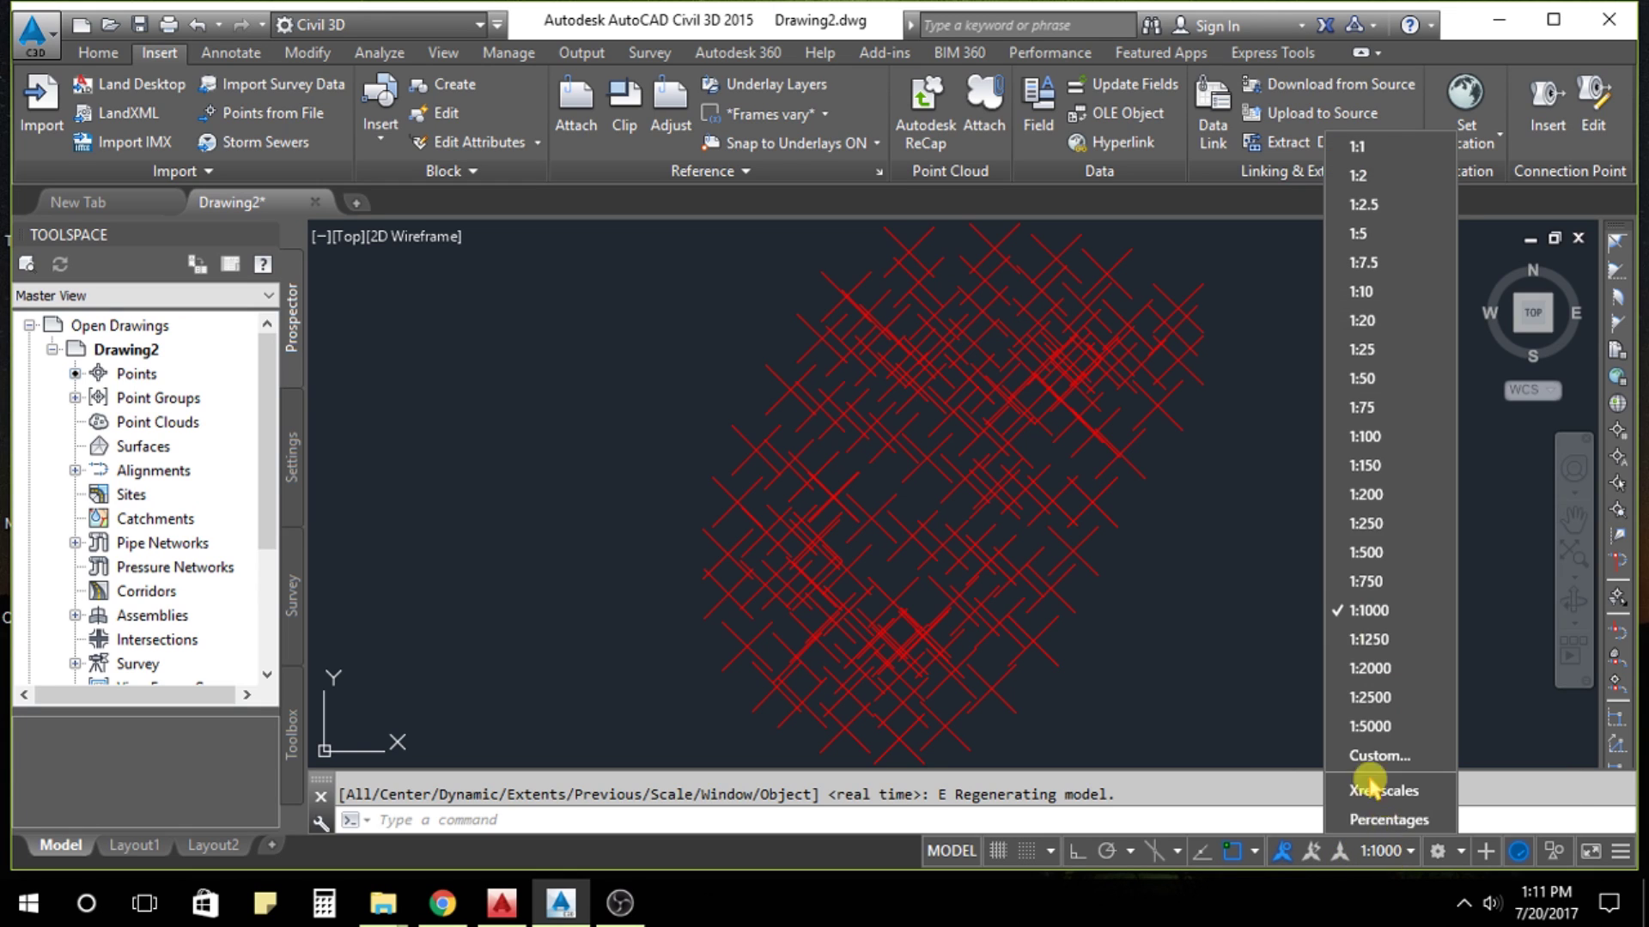
key(Escape)
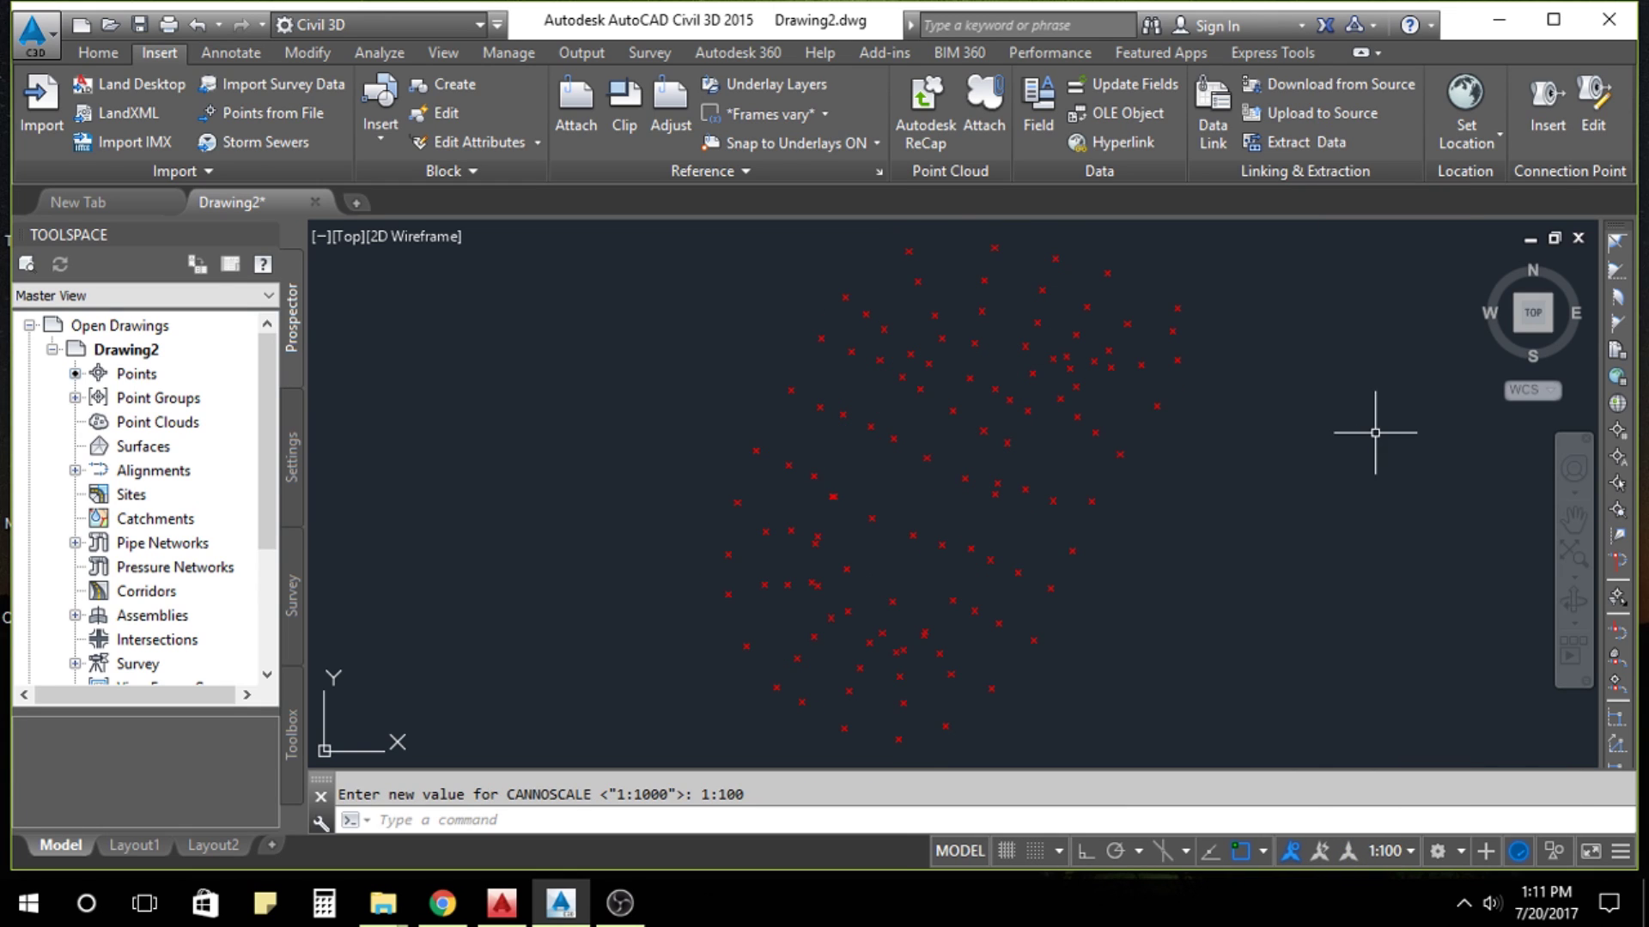
scroll(1040, 373, up, 3)
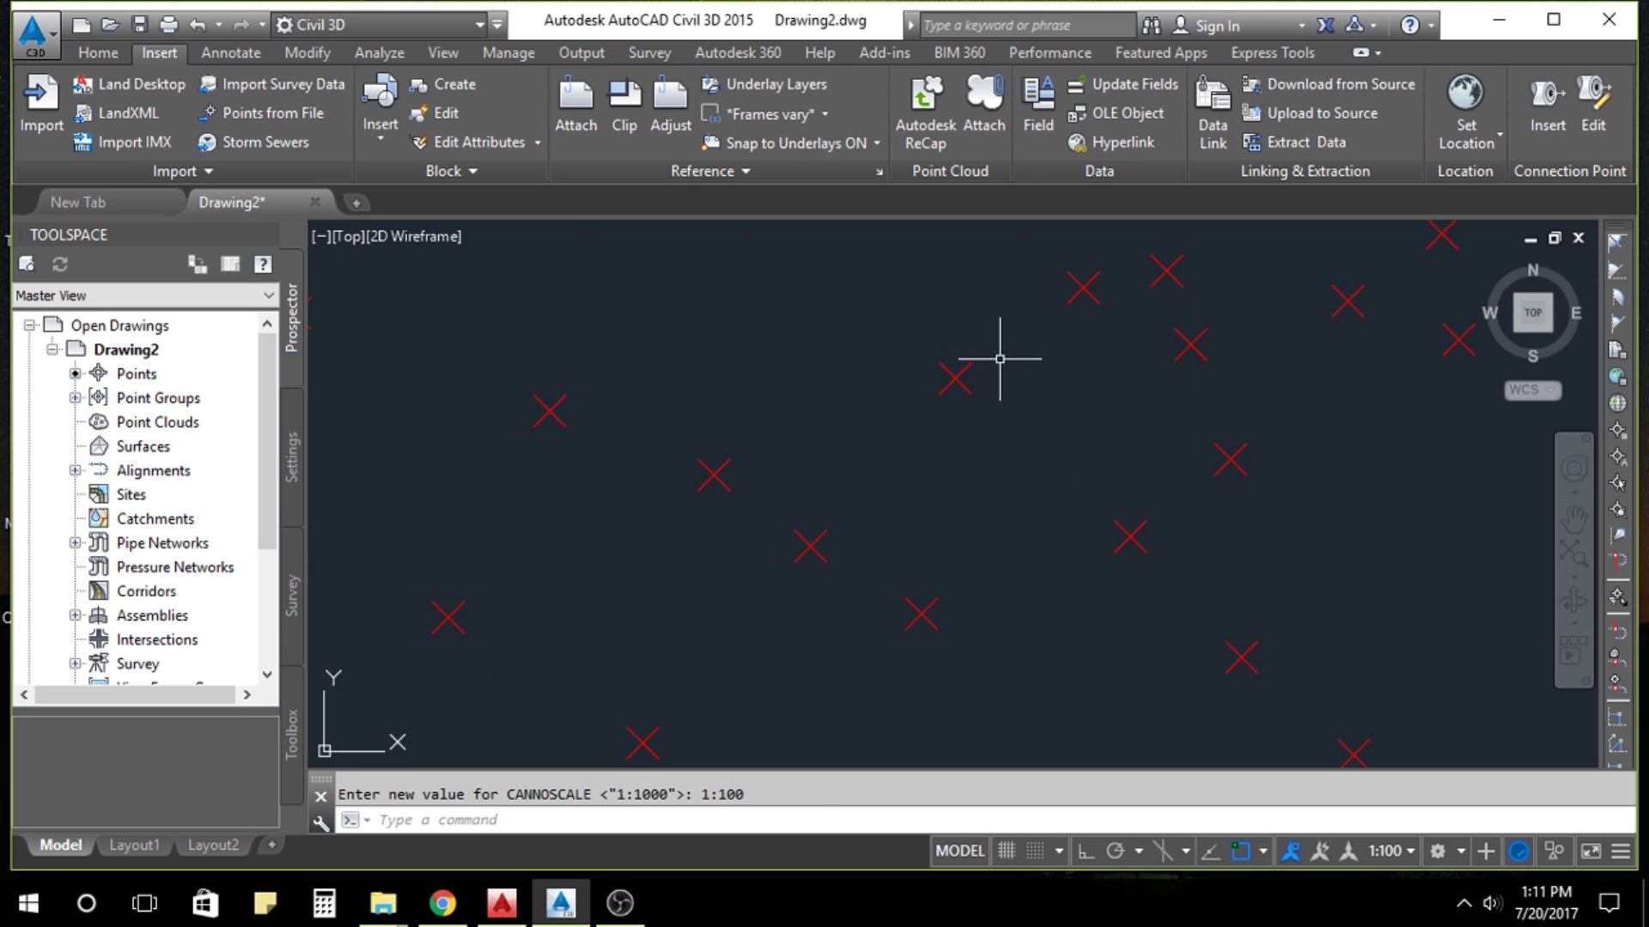
Set the _All Points group's point label style to Elevation Only.
click(954, 373)
click(888, 422)
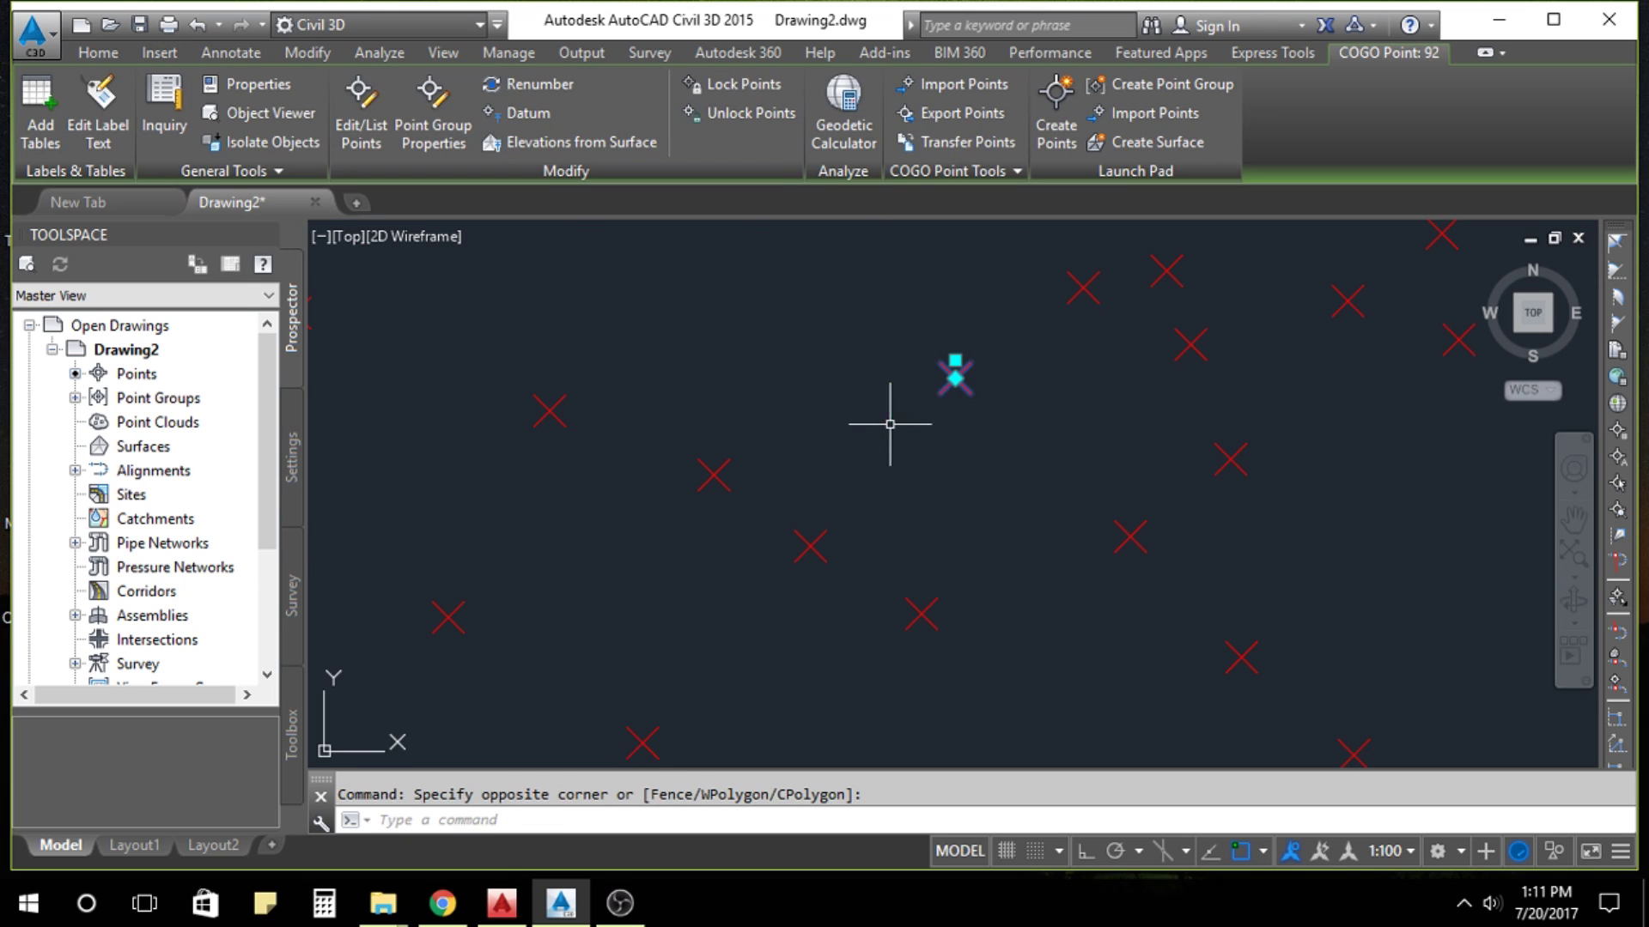
click(425, 139)
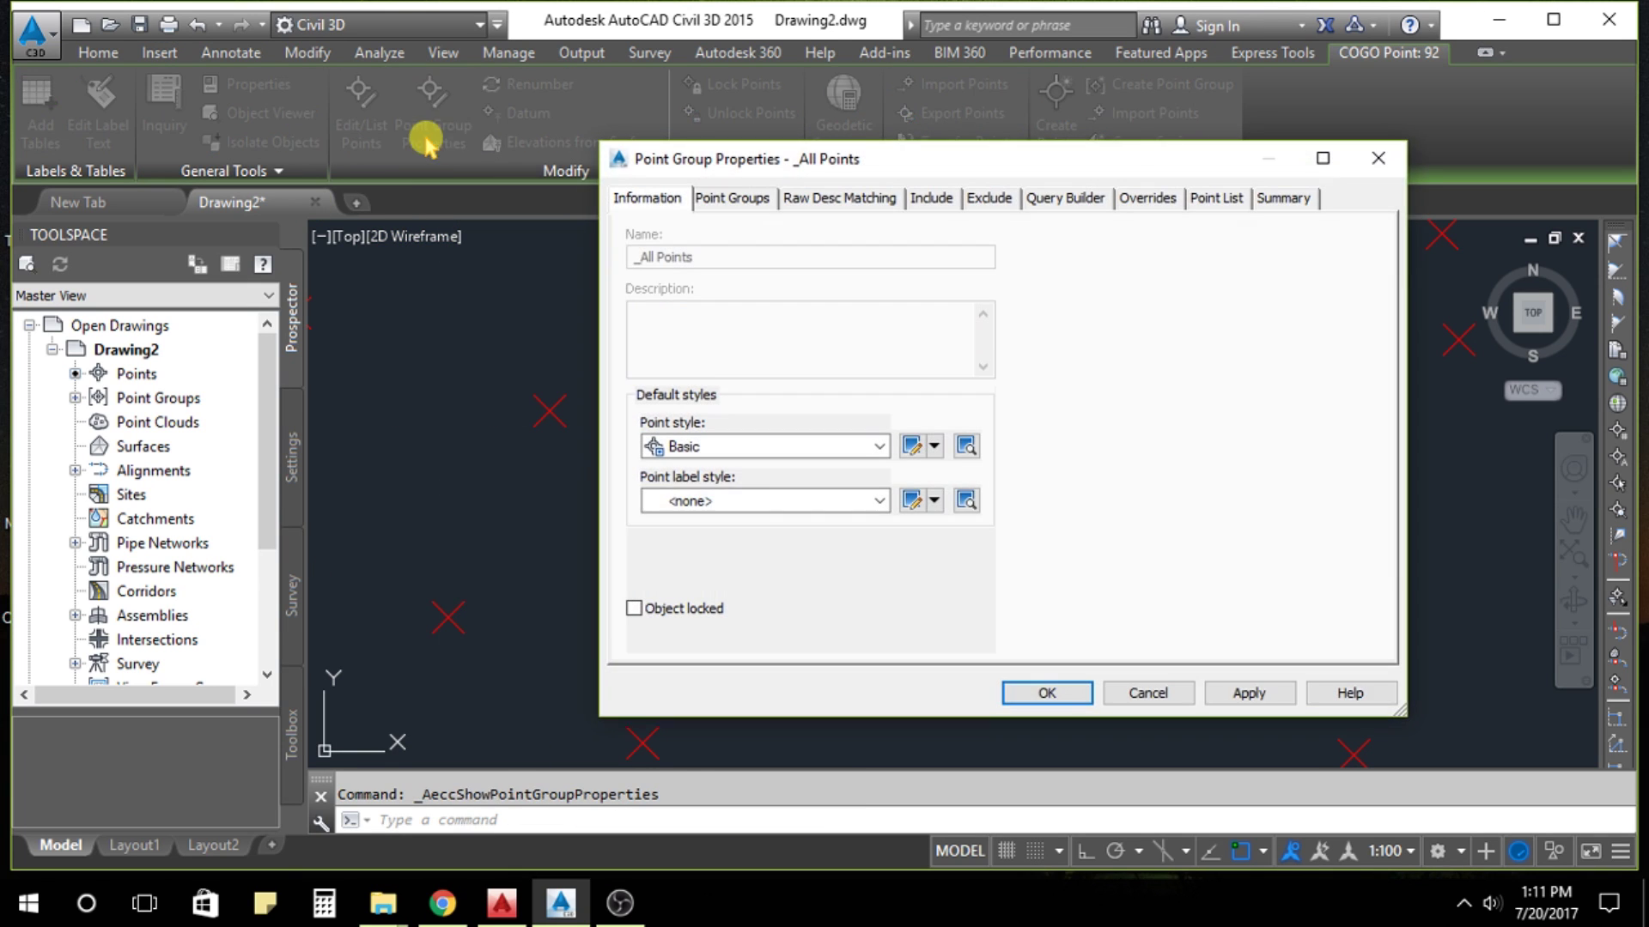
click(880, 501)
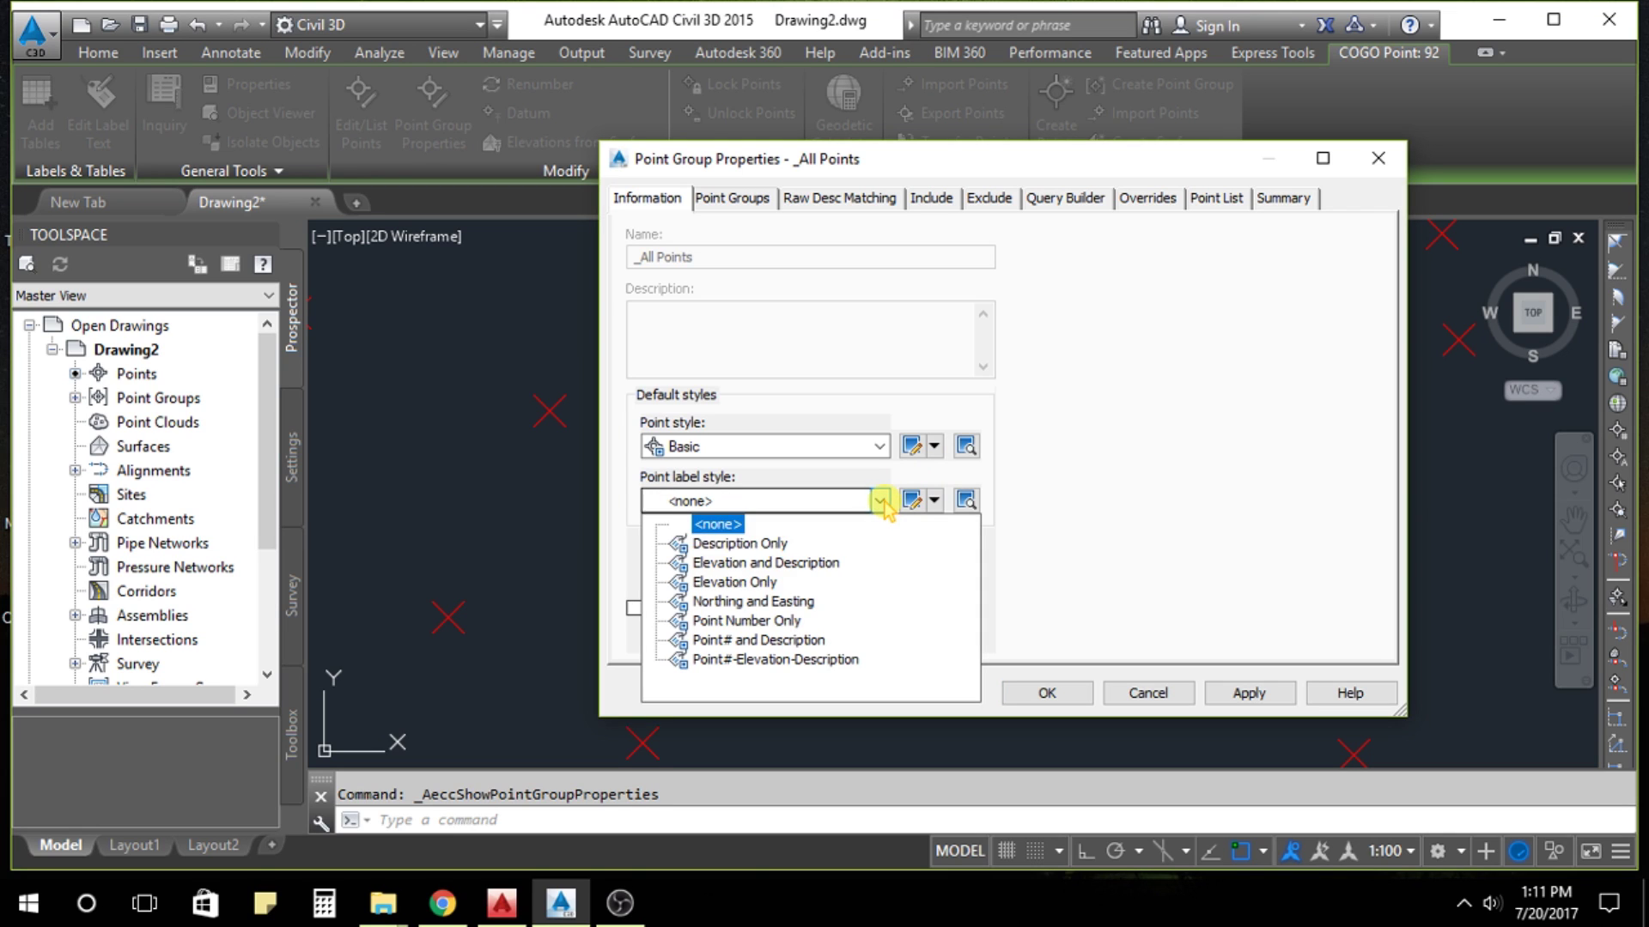
click(735, 582)
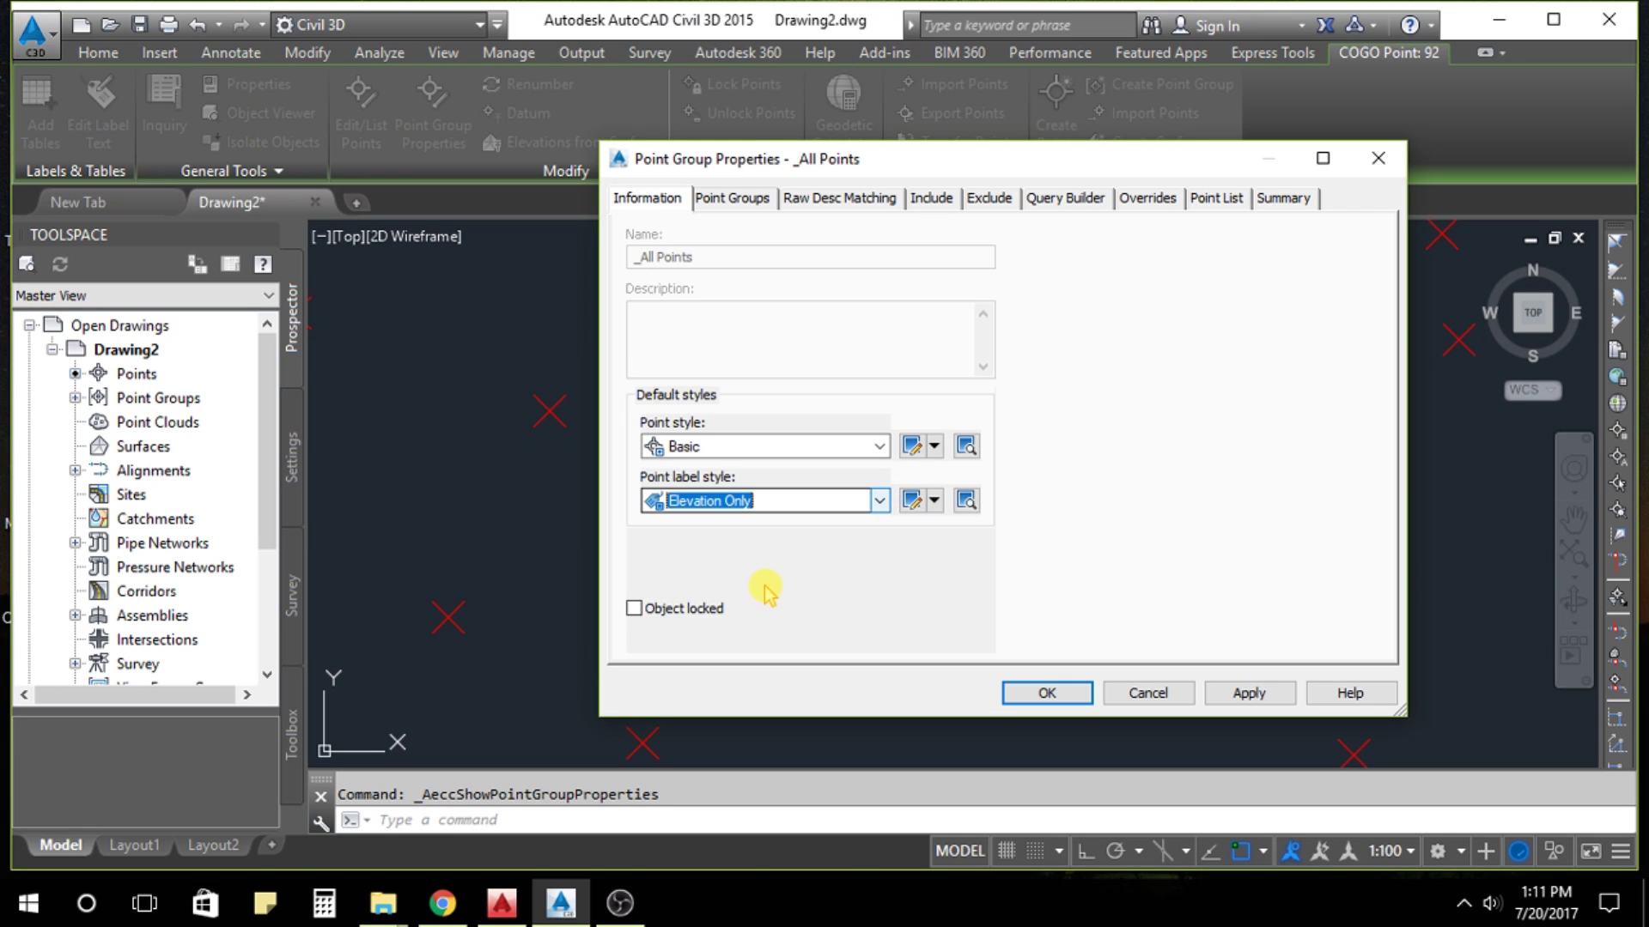
click(1047, 694)
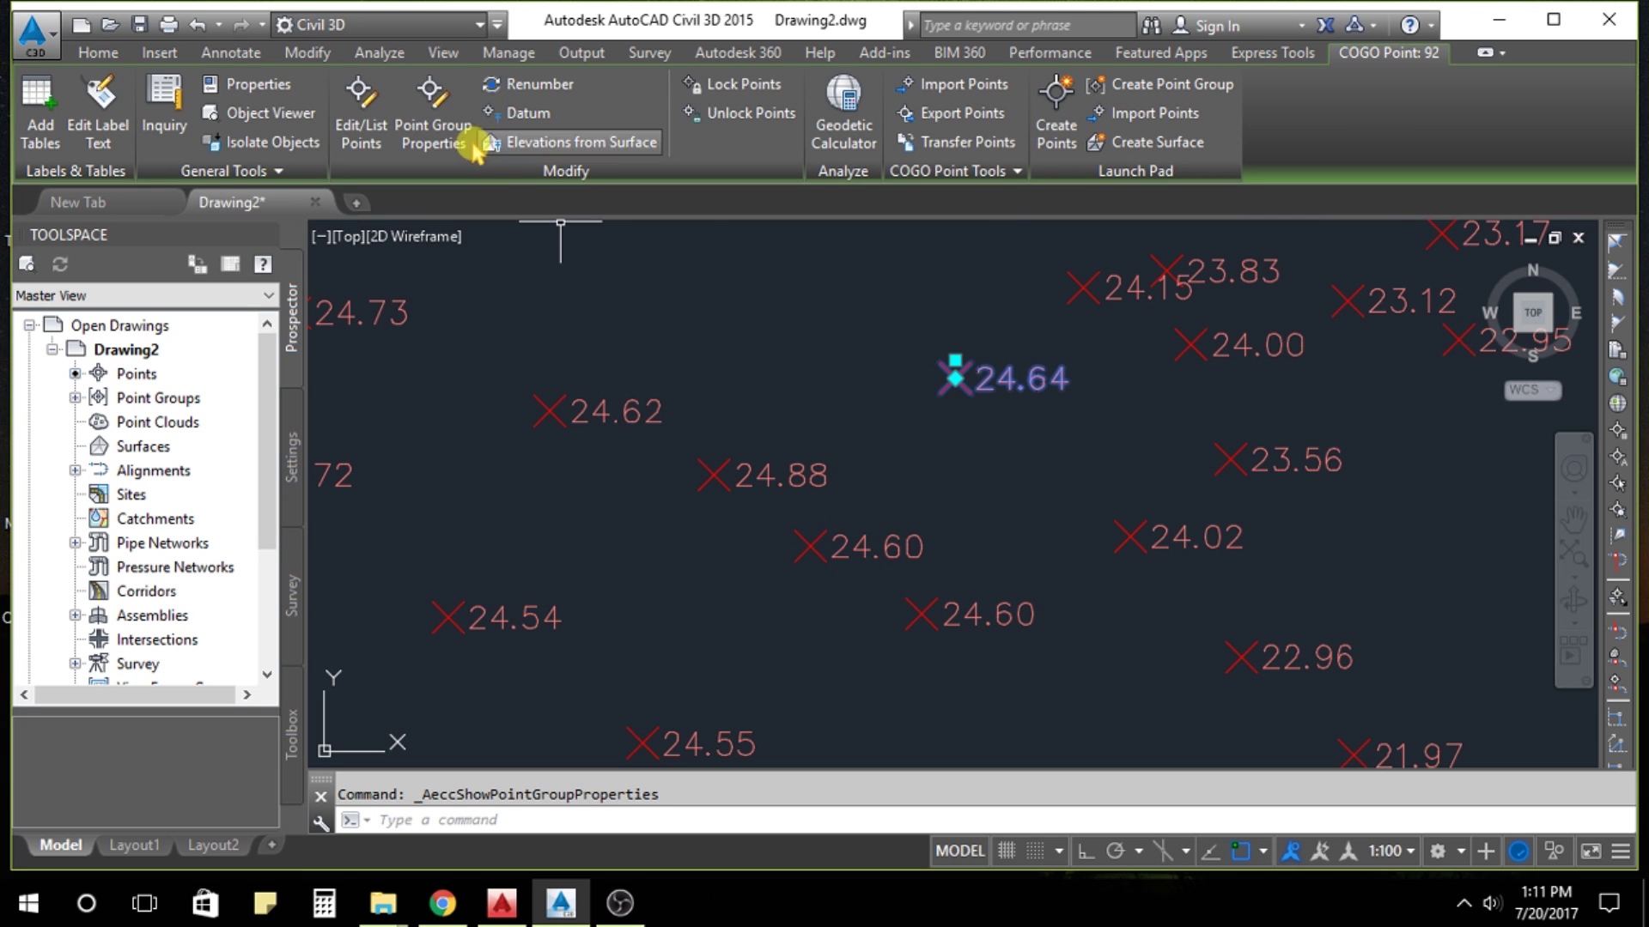
Change the Elevation Only label style's text colour to white.
click(438, 124)
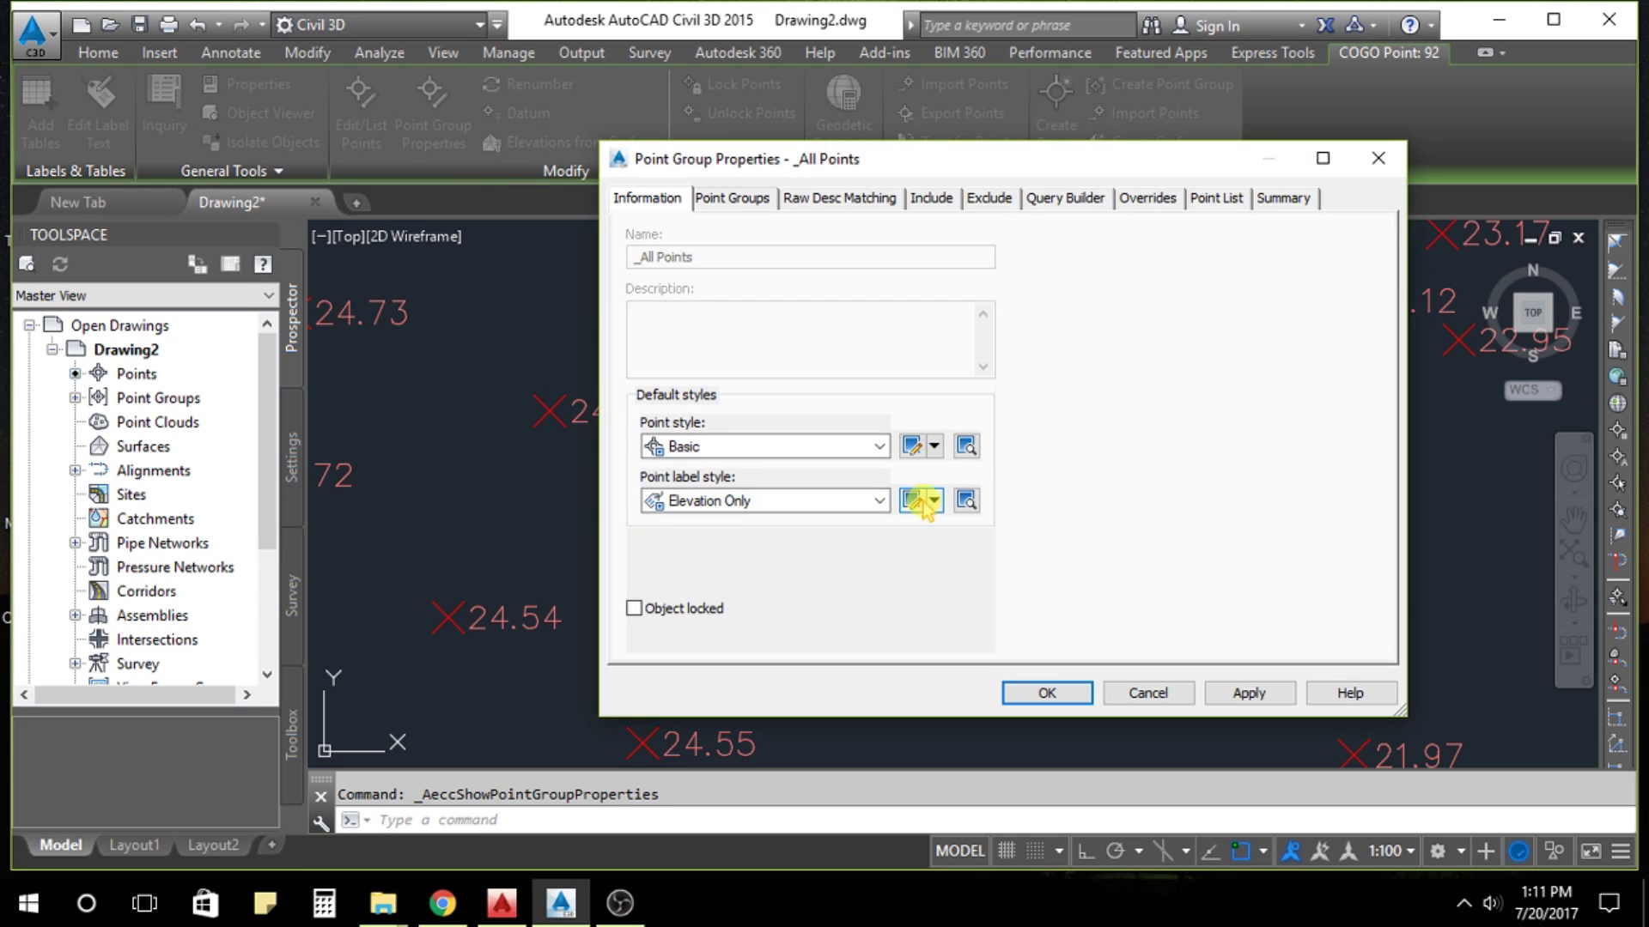
click(934, 508)
click(987, 603)
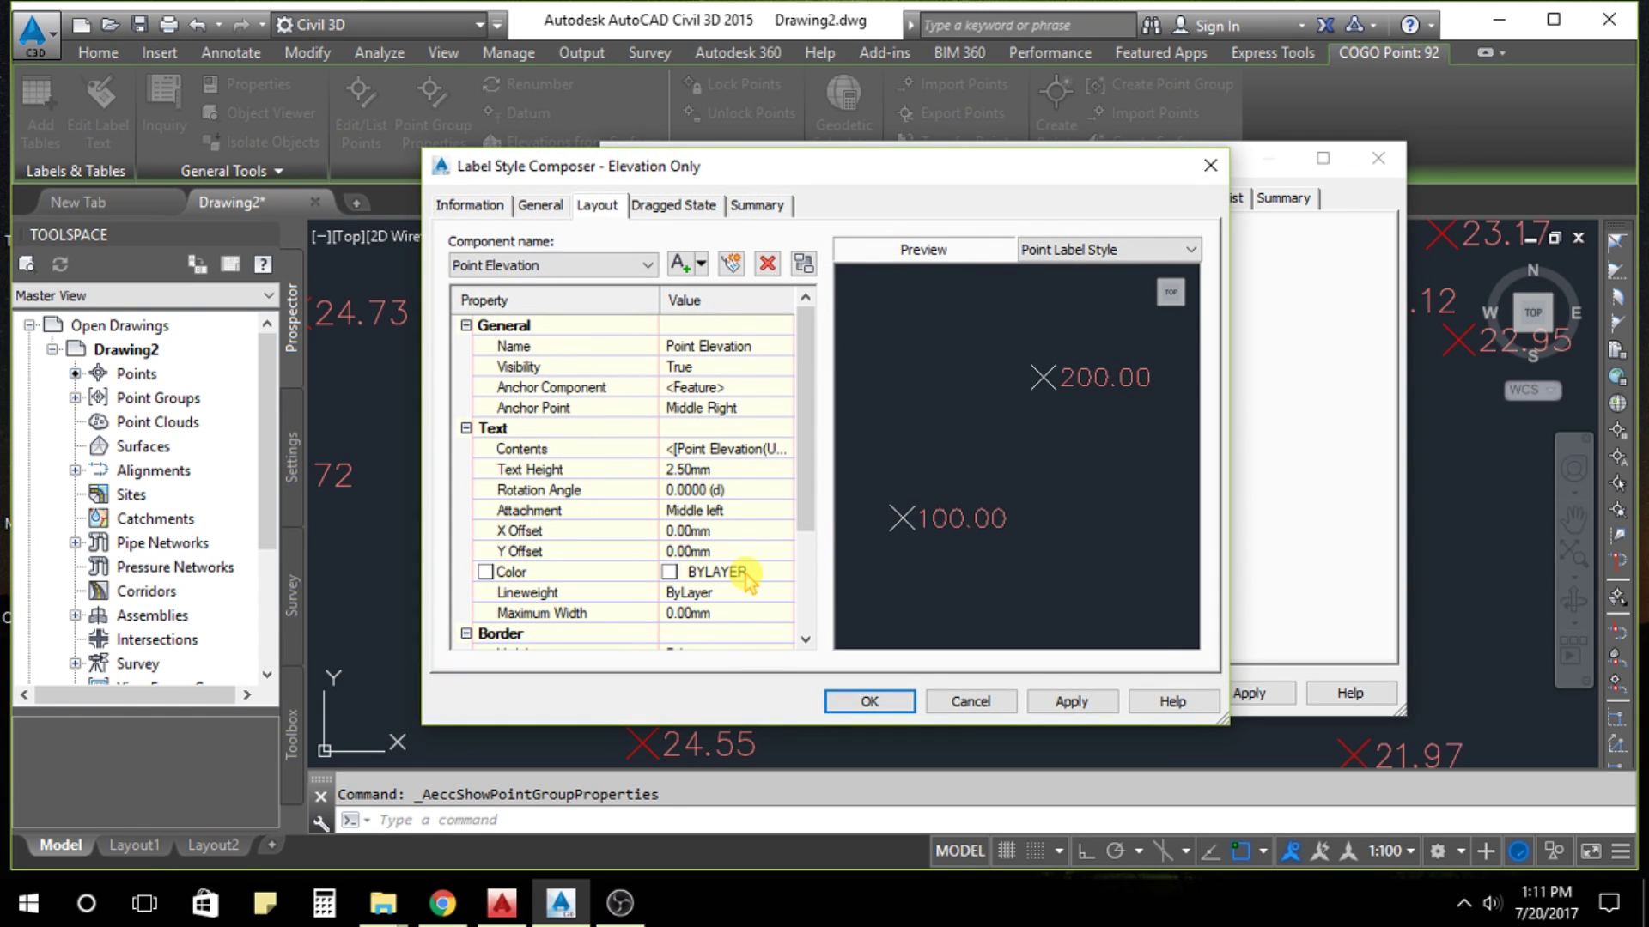
click(782, 571)
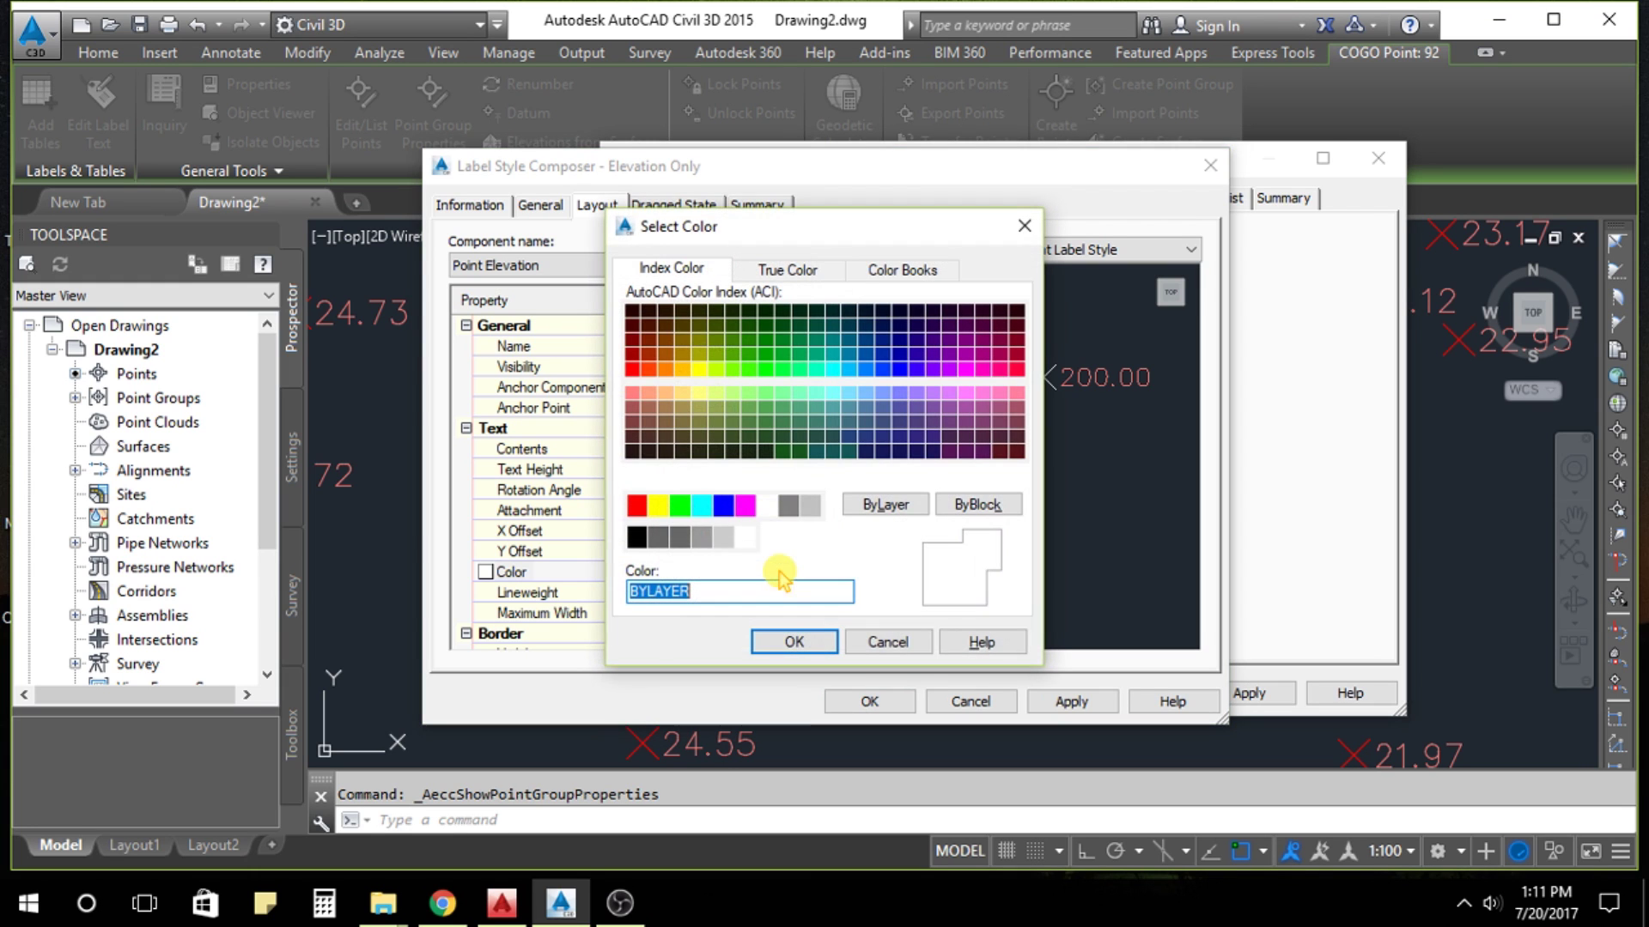
click(765, 505)
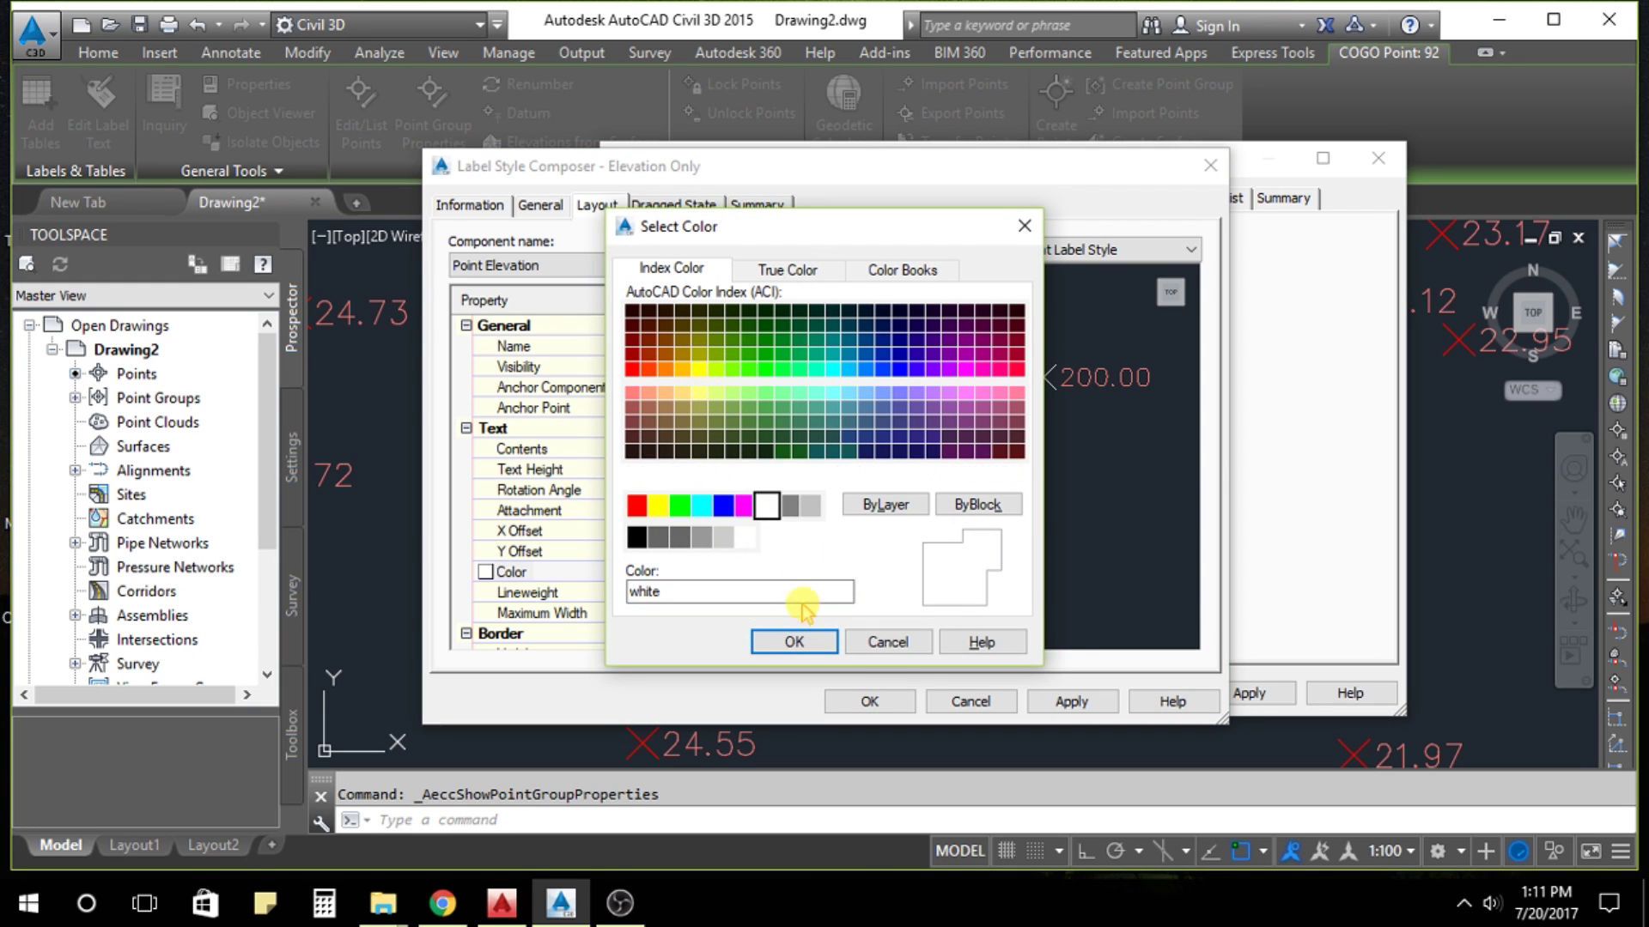
click(793, 642)
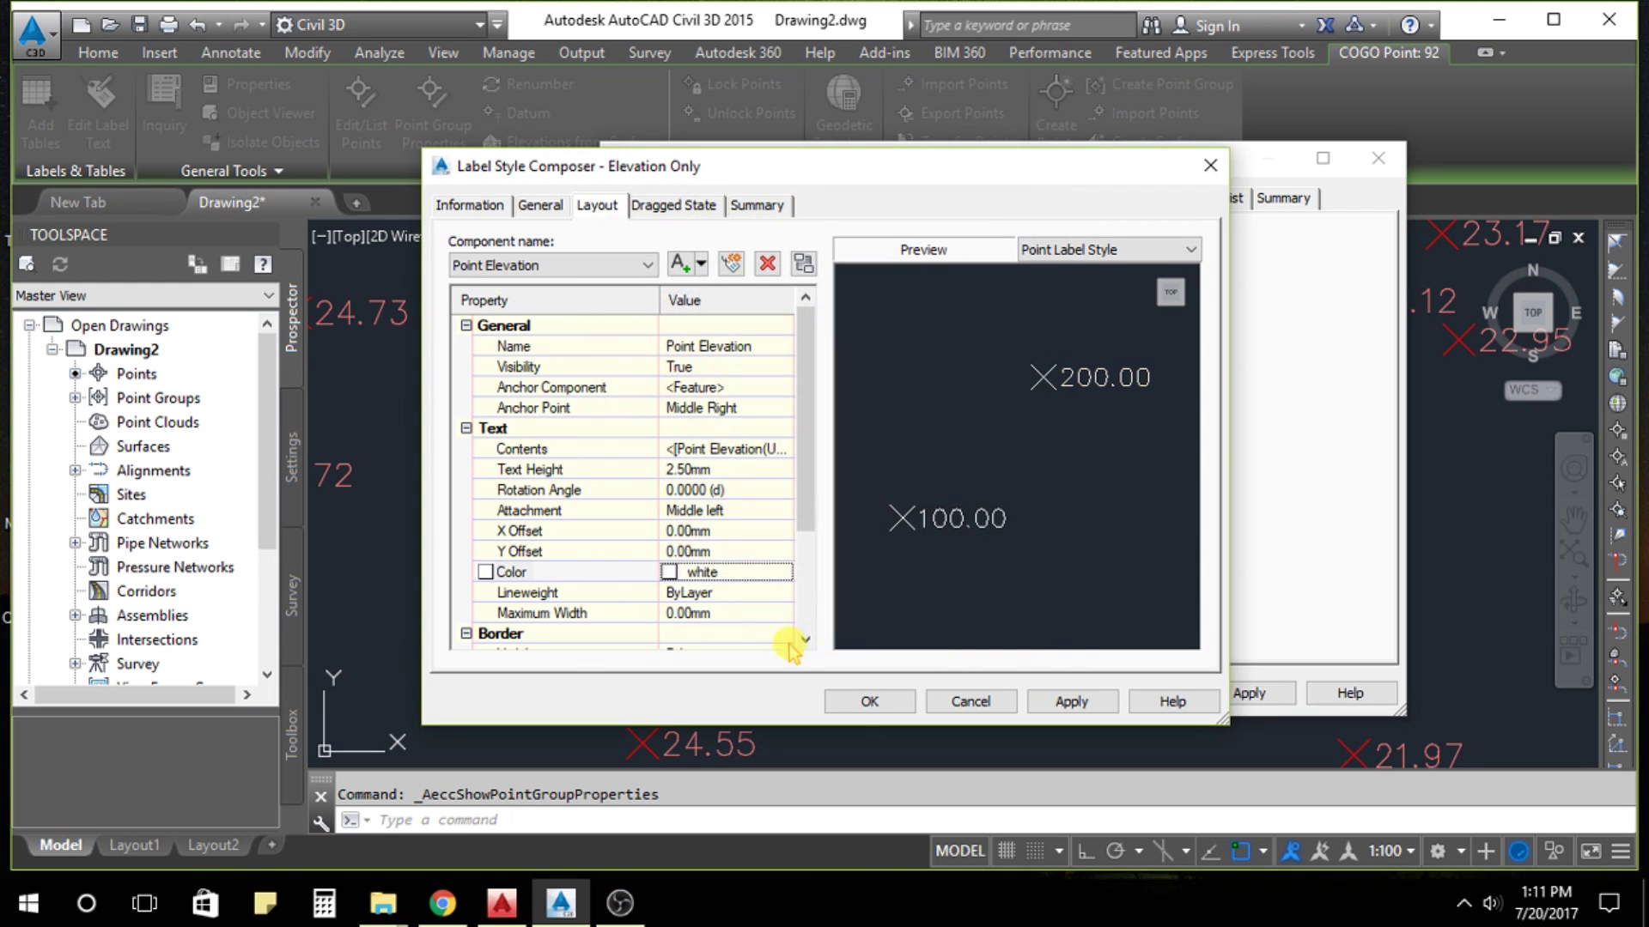
click(866, 703)
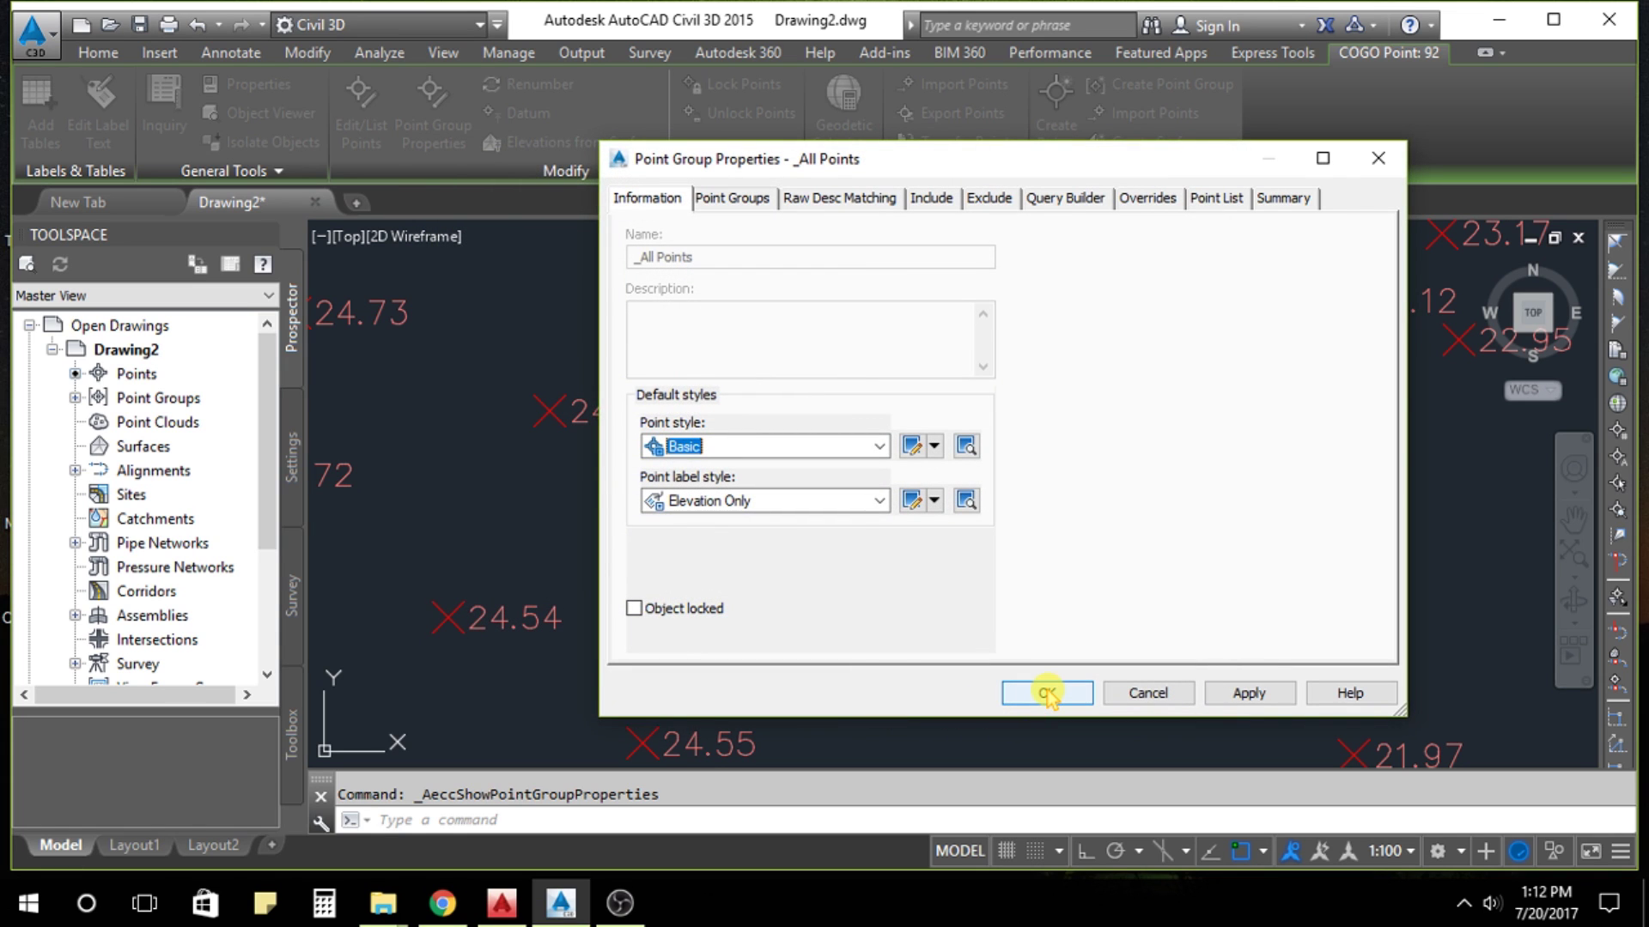
Start a 3DPOLY boundary at the 20.24 point, running through the eastern points to 20.61.
click(1048, 696)
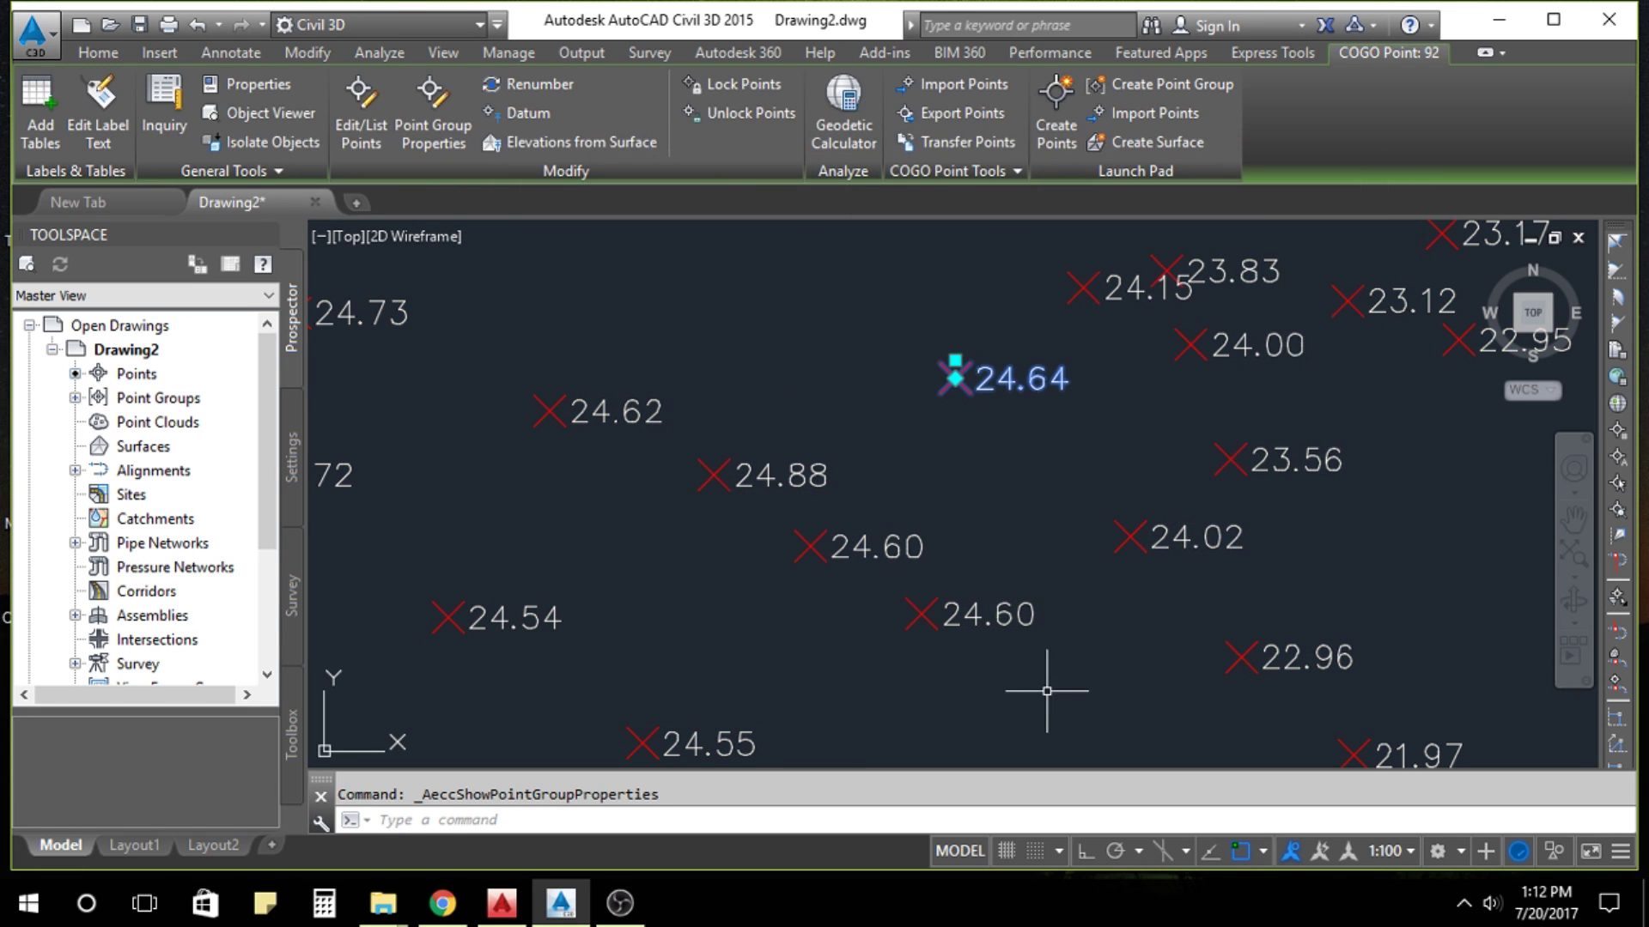
scroll(772, 451, down, 5)
scroll(730, 431, down, 3)
key(Escape)
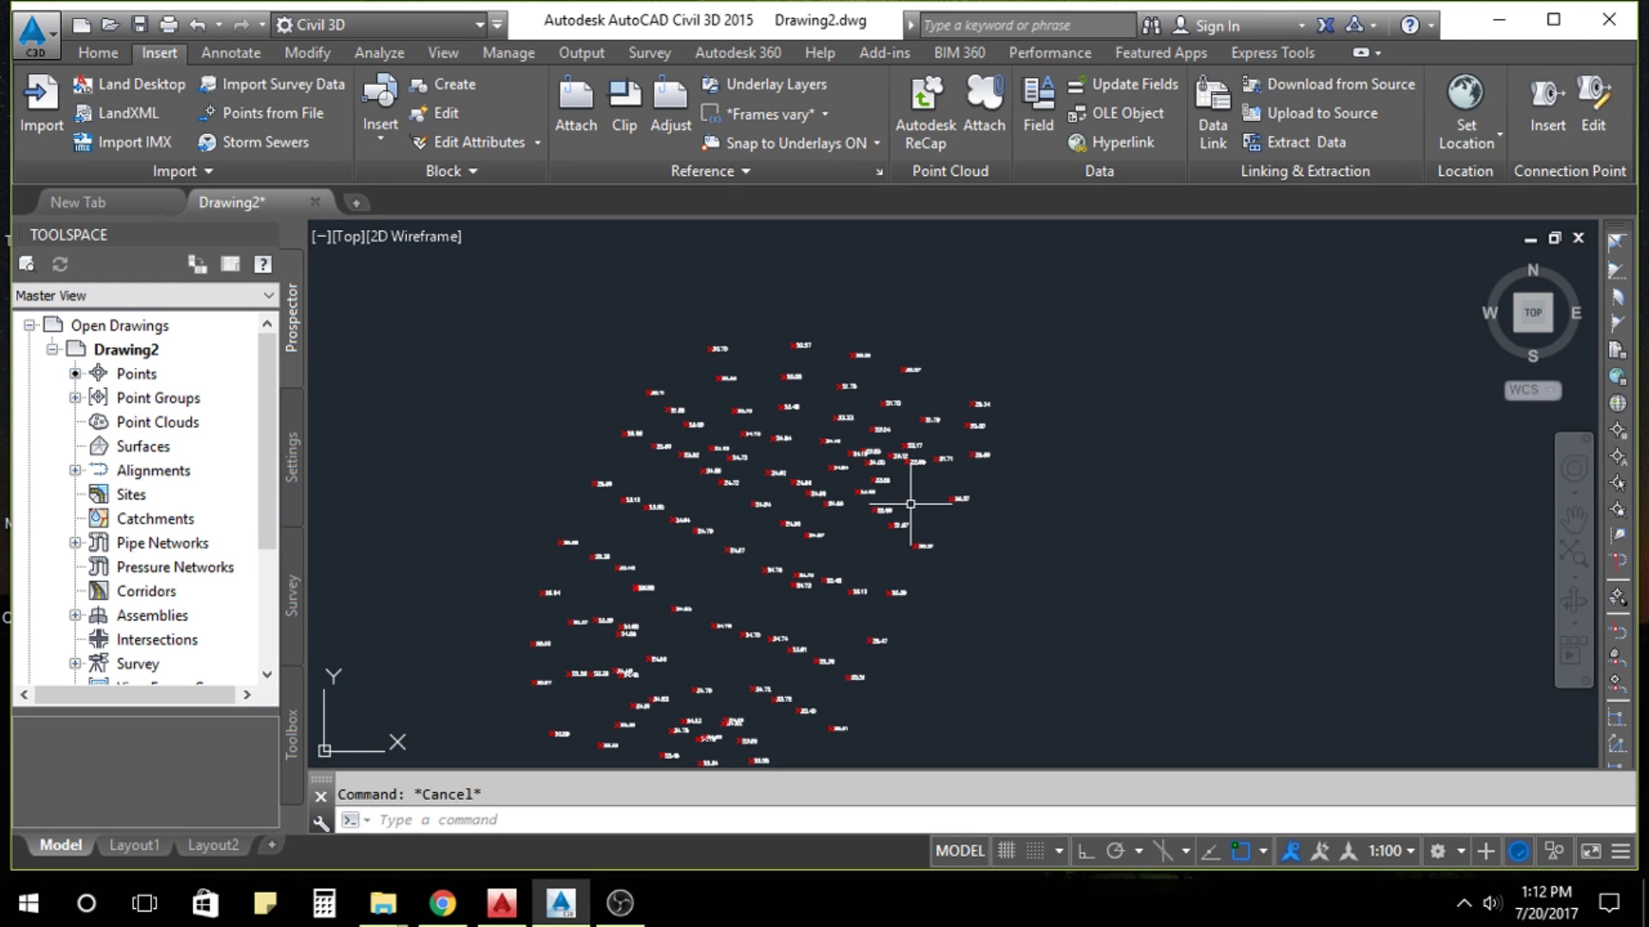
text(3)
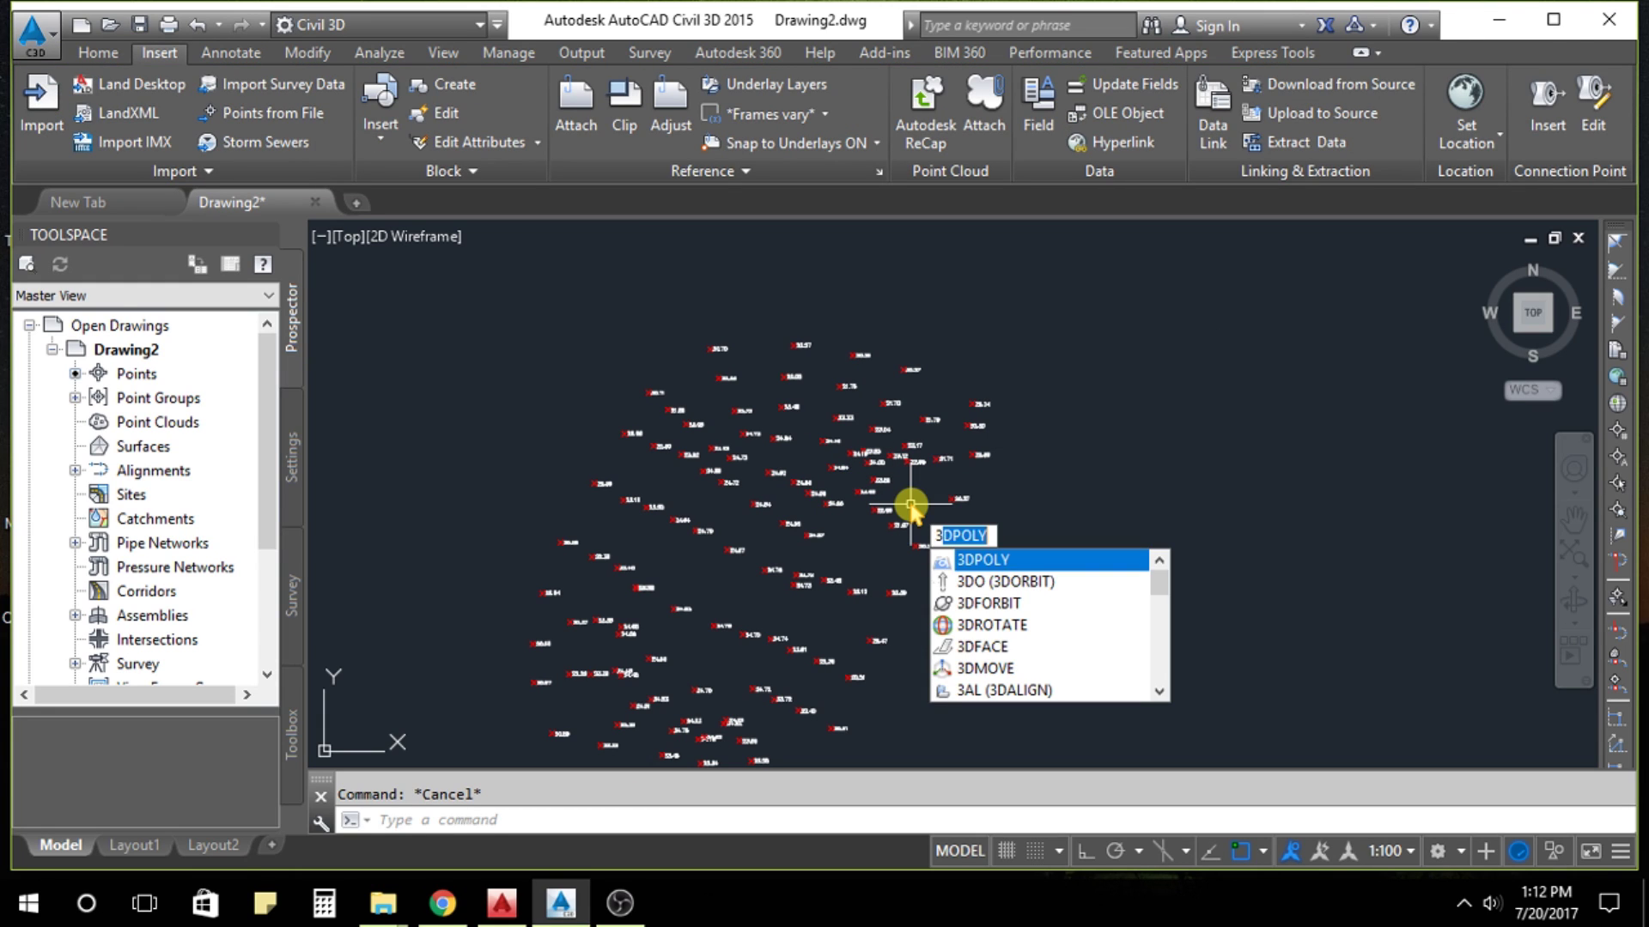
text(p)
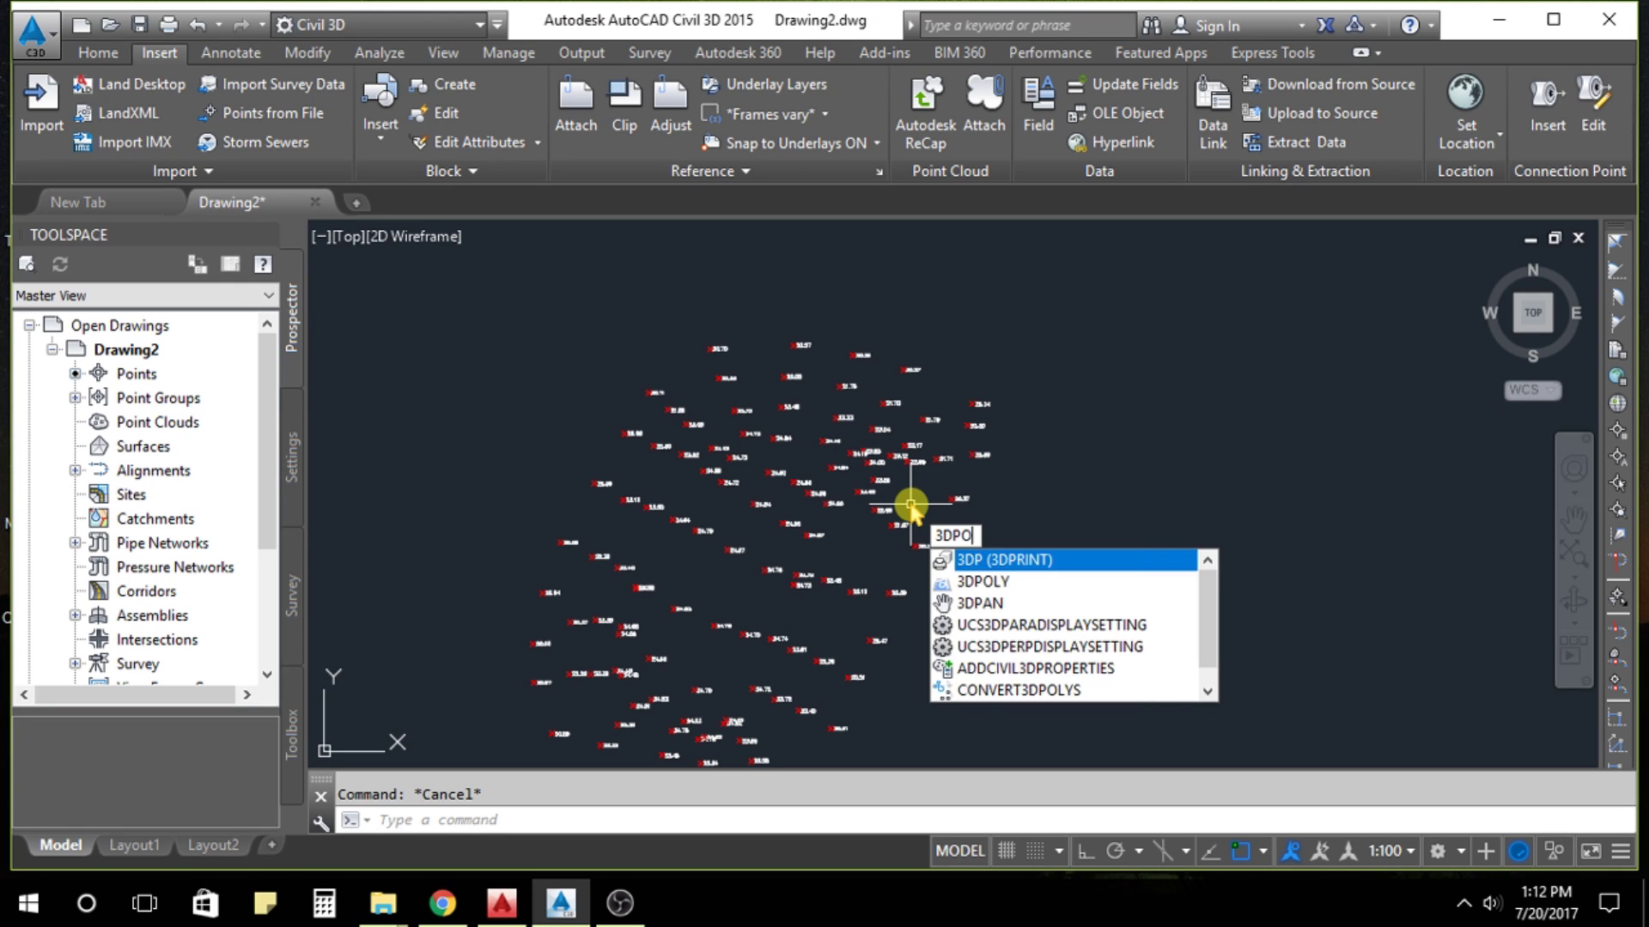
text(ol)
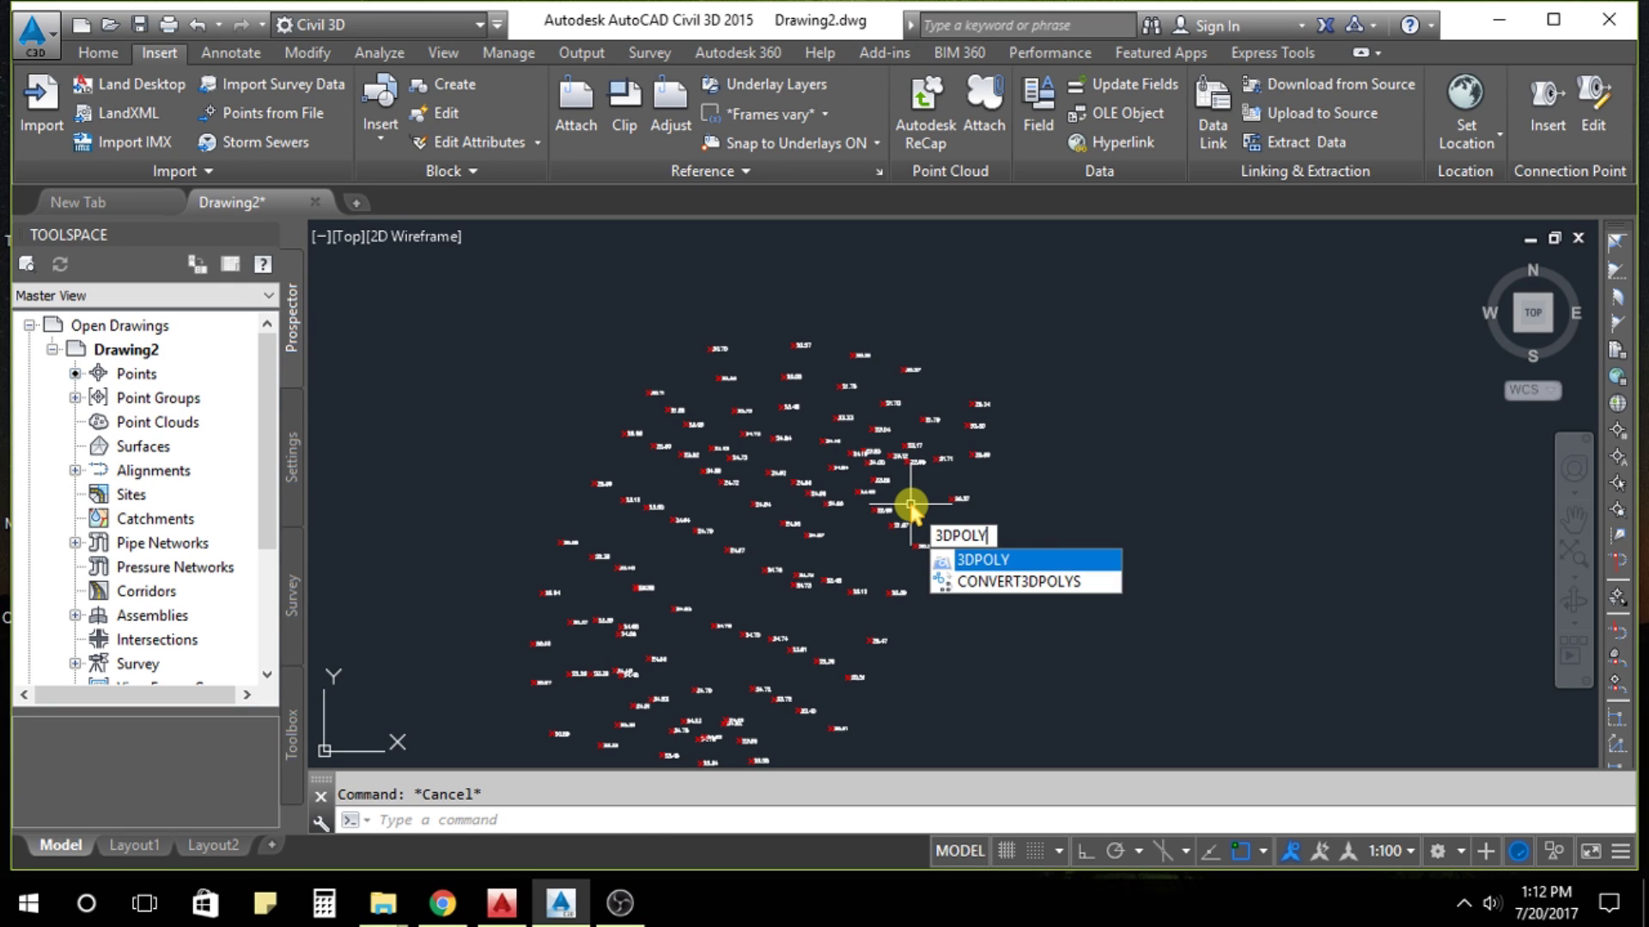
key(Return)
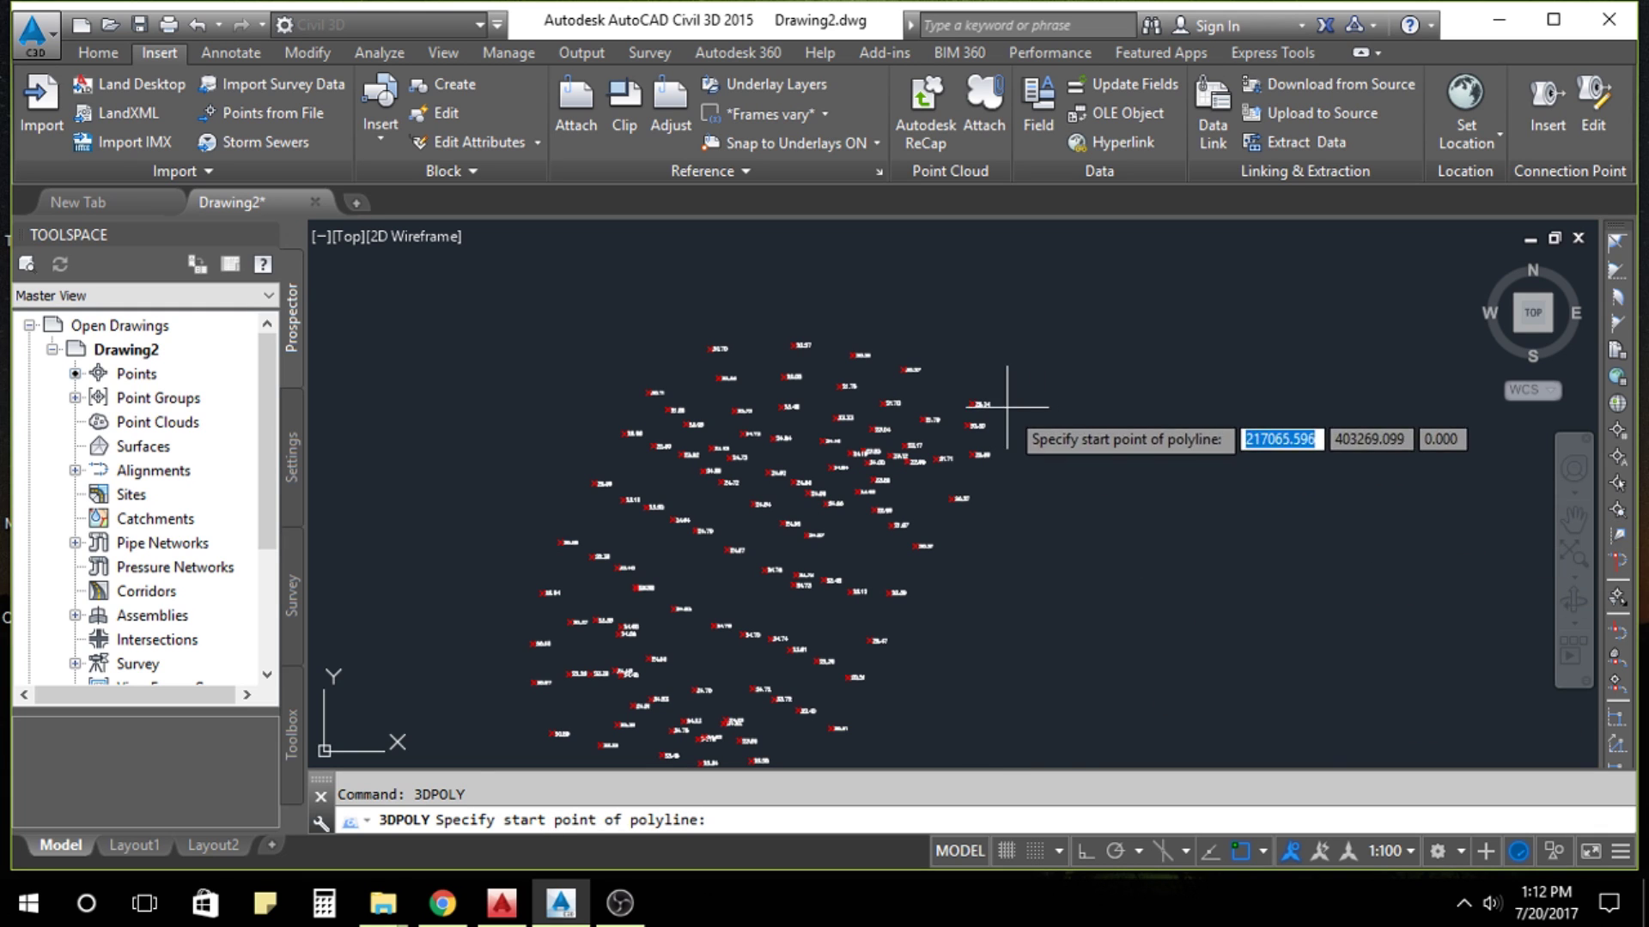
scroll(987, 412, up, 5)
click(960, 448)
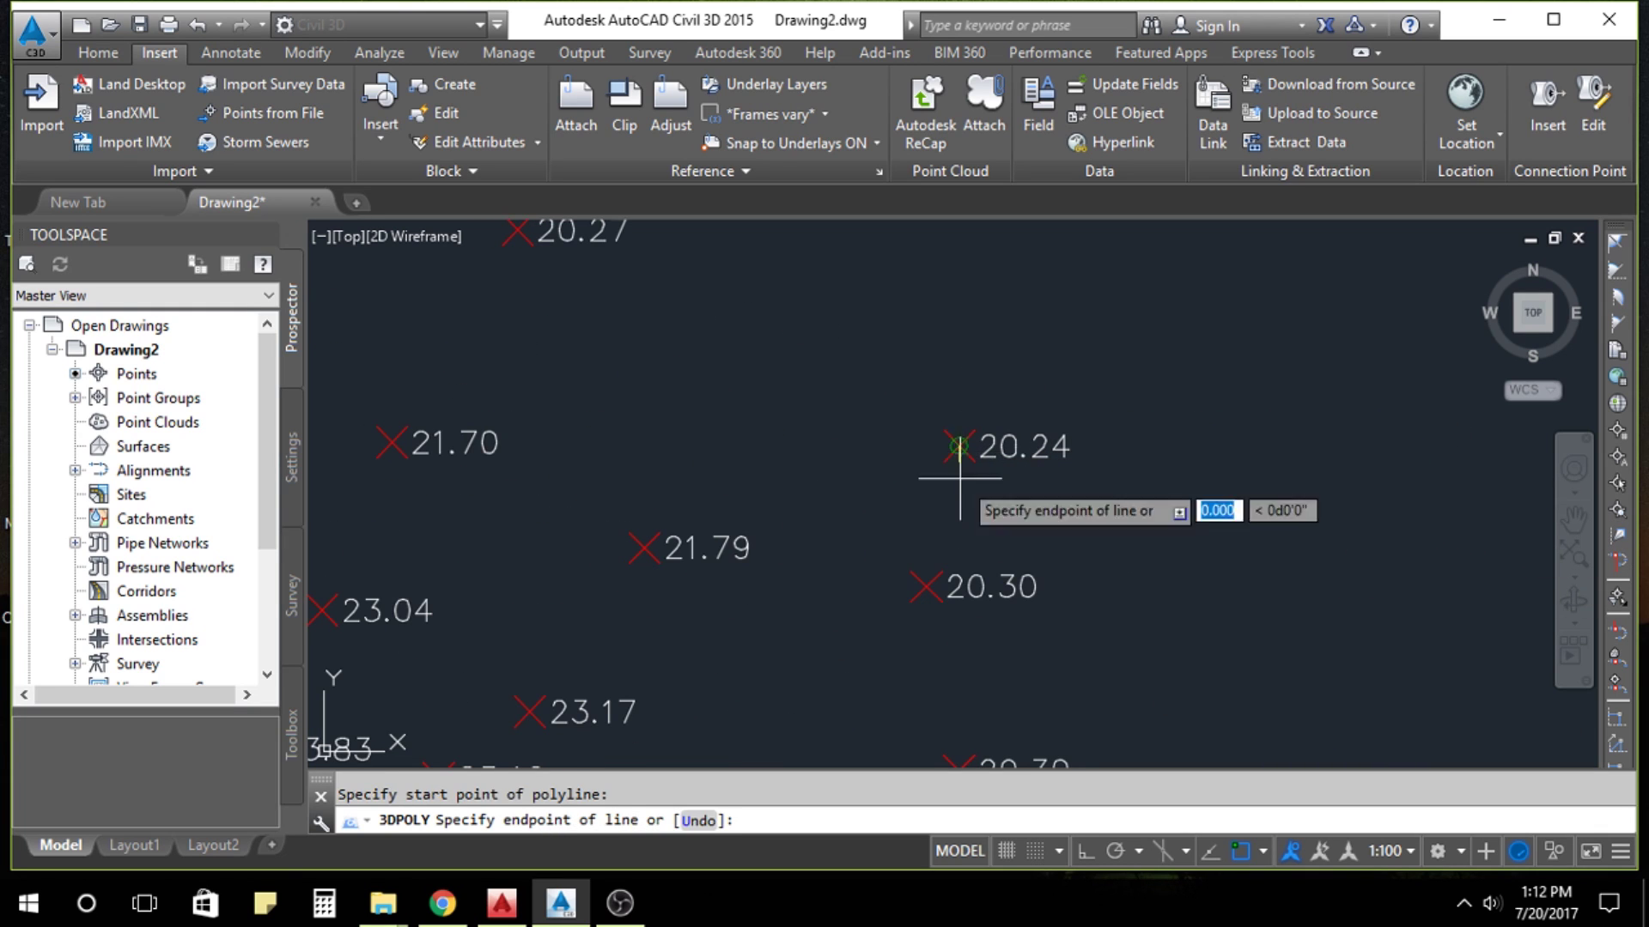
click(926, 587)
scroll(925, 587, down, 5)
scroll(1003, 506, up, 5)
click(1002, 507)
scroll(1002, 505, down, 5)
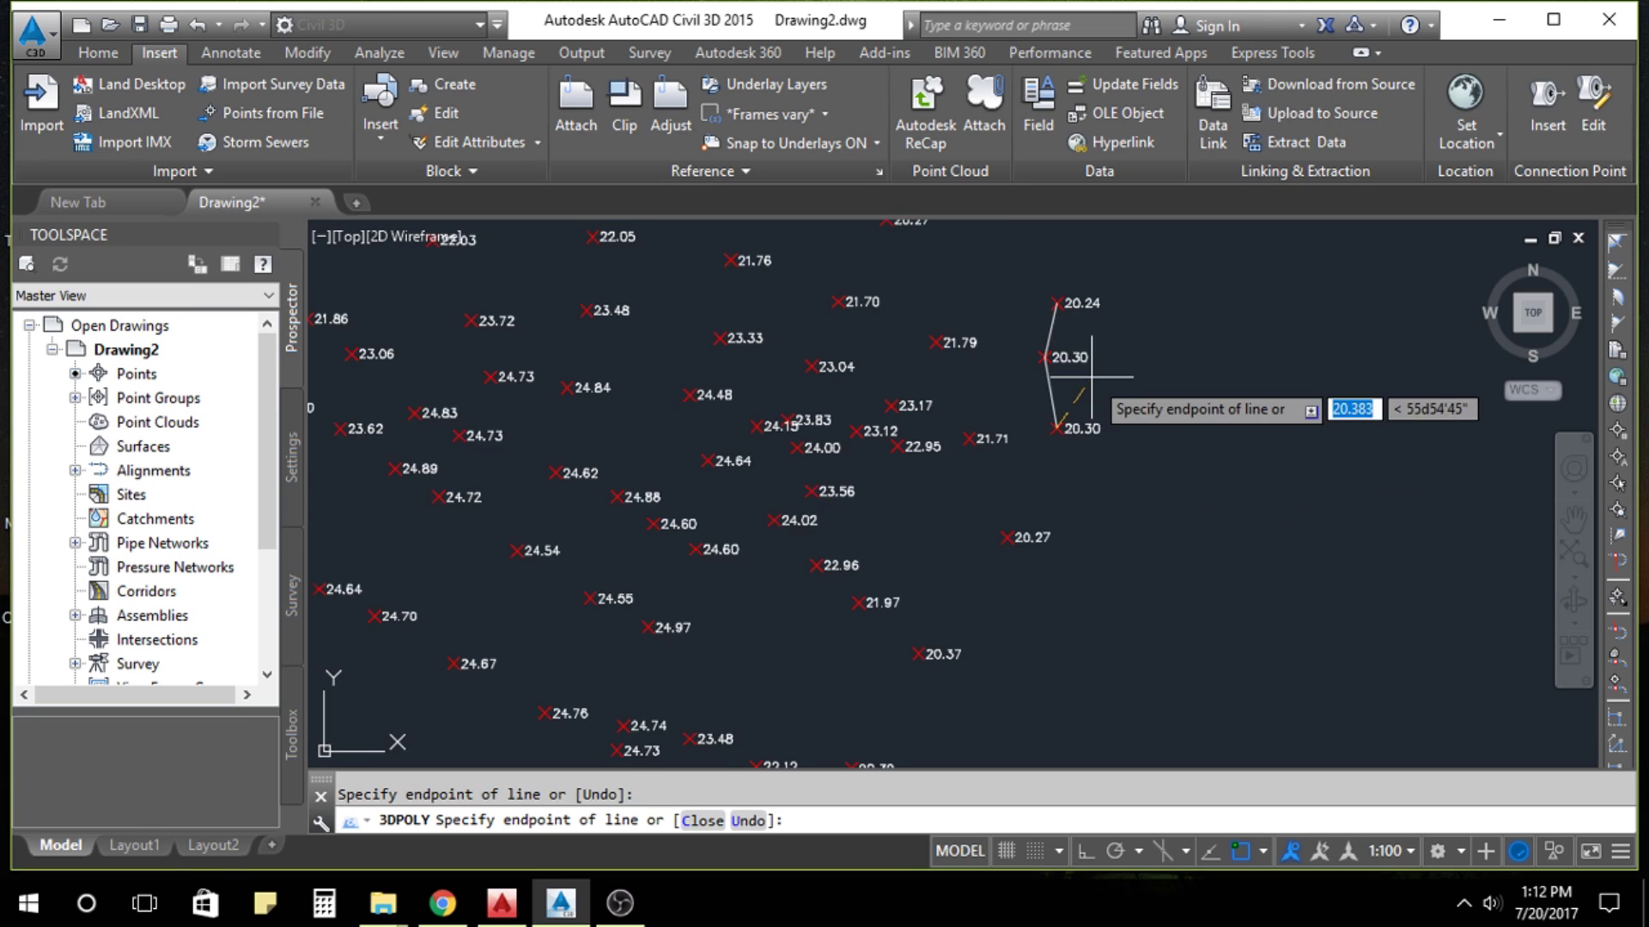
scroll(1056, 516, up, 4)
scroll(1102, 444, down, 2)
click(1093, 444)
scroll(1056, 494, up, 5)
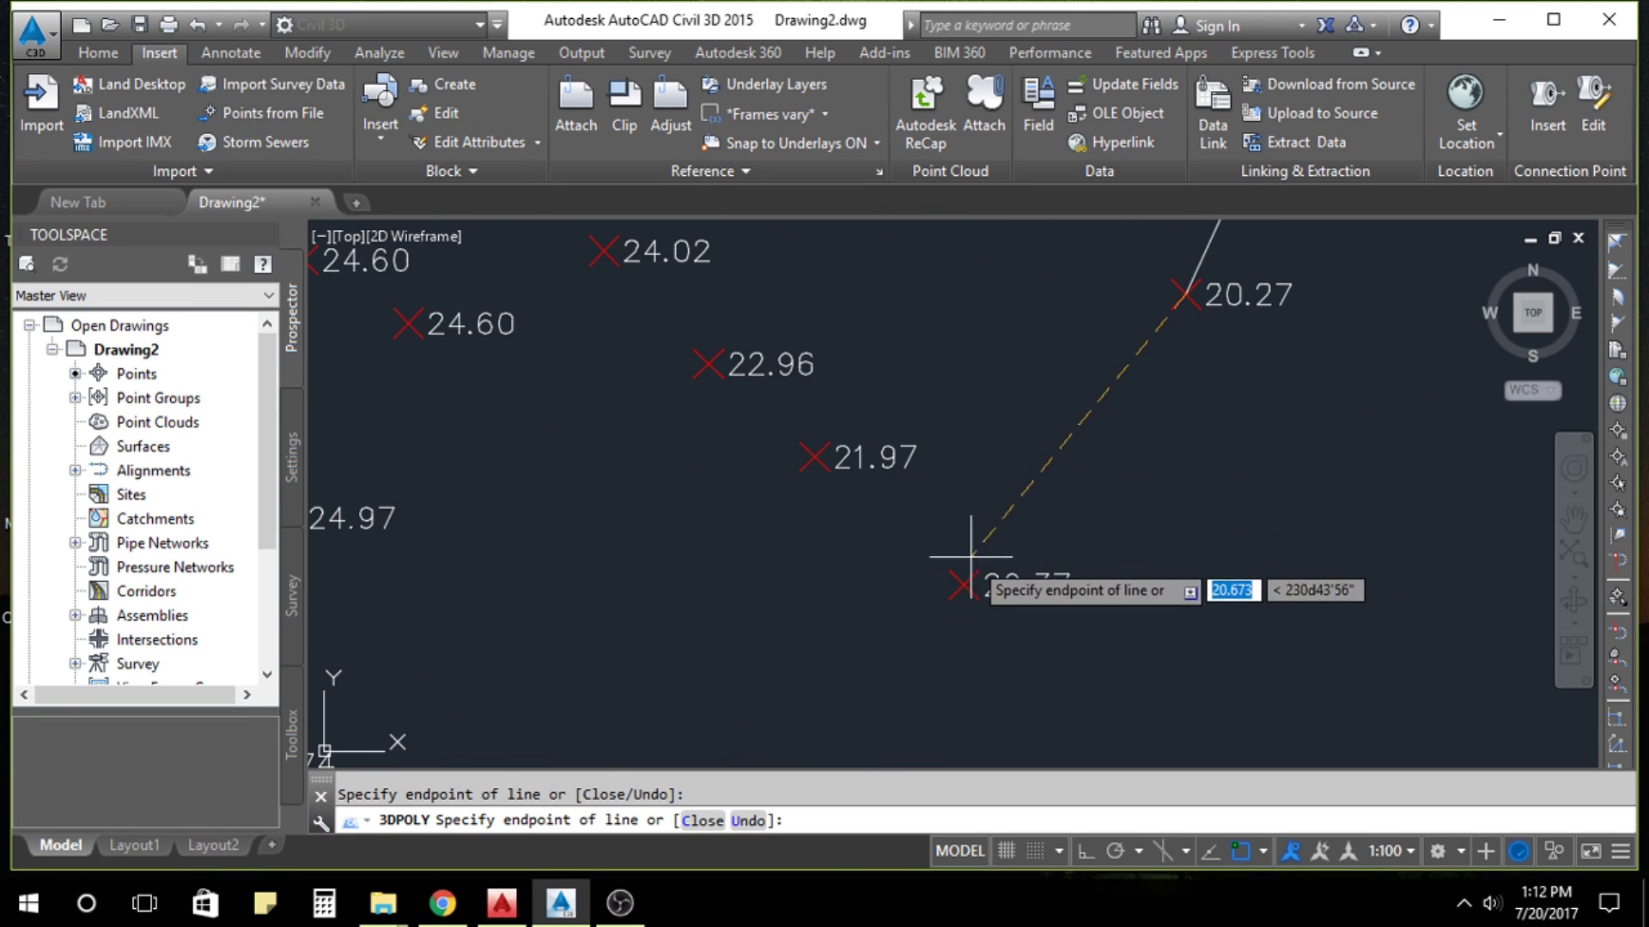
click(975, 580)
scroll(975, 580, down, 5)
scroll(1046, 595, up, 5)
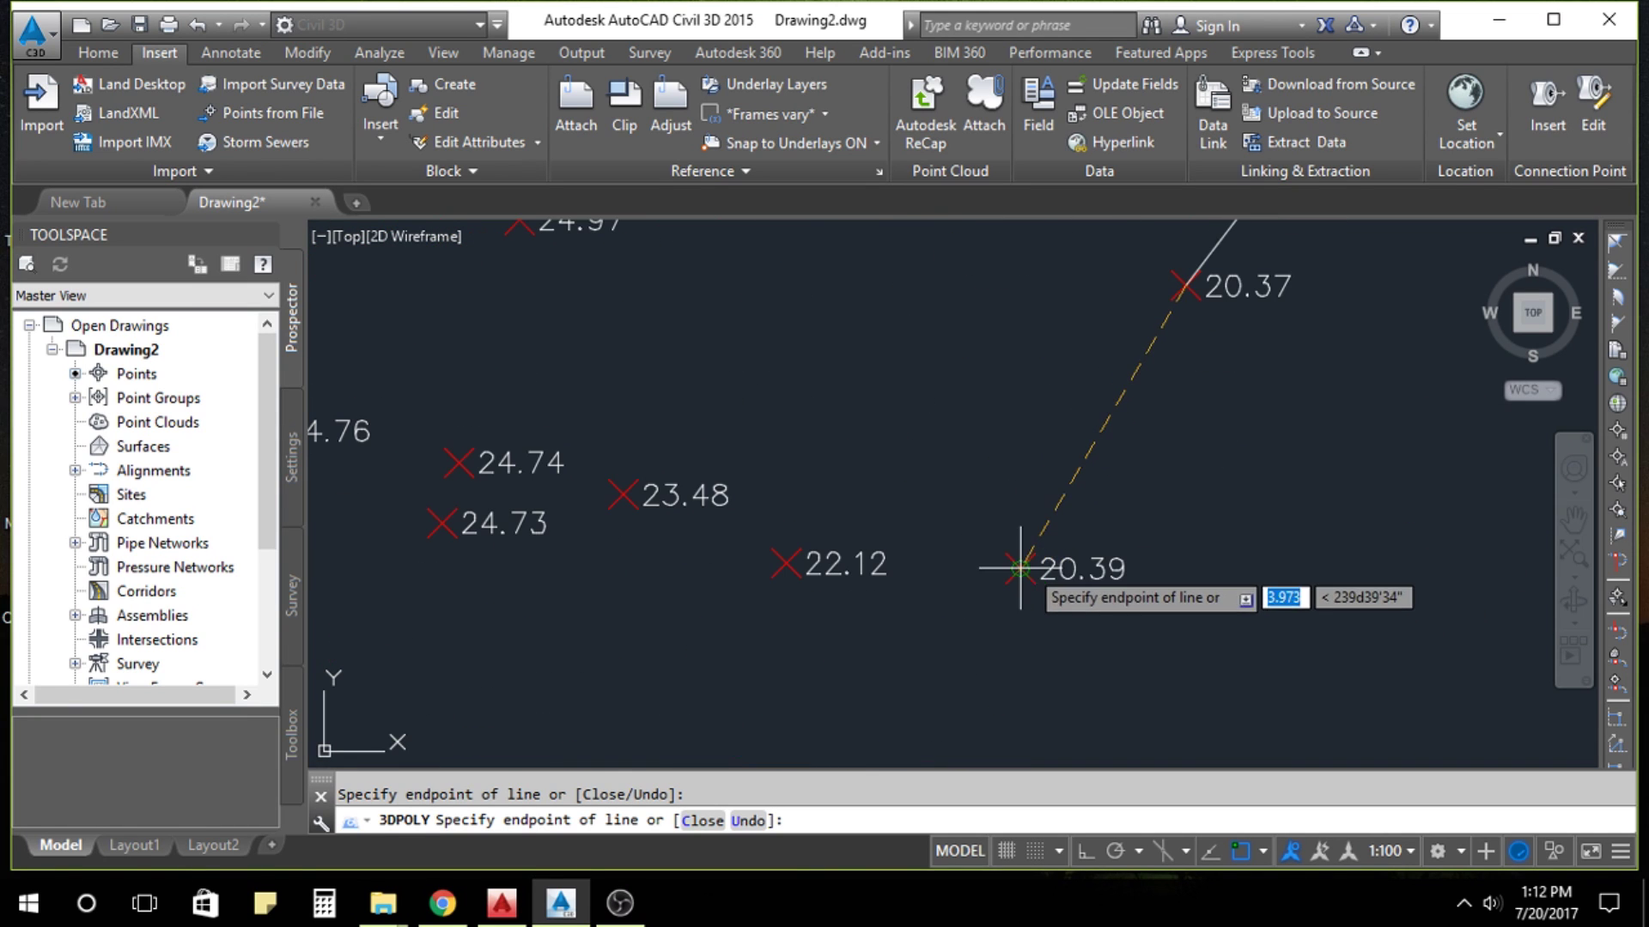
click(1021, 567)
scroll(1067, 553, down, 5)
scroll(1063, 561, up, 5)
click(1065, 559)
scroll(1163, 443, down, 5)
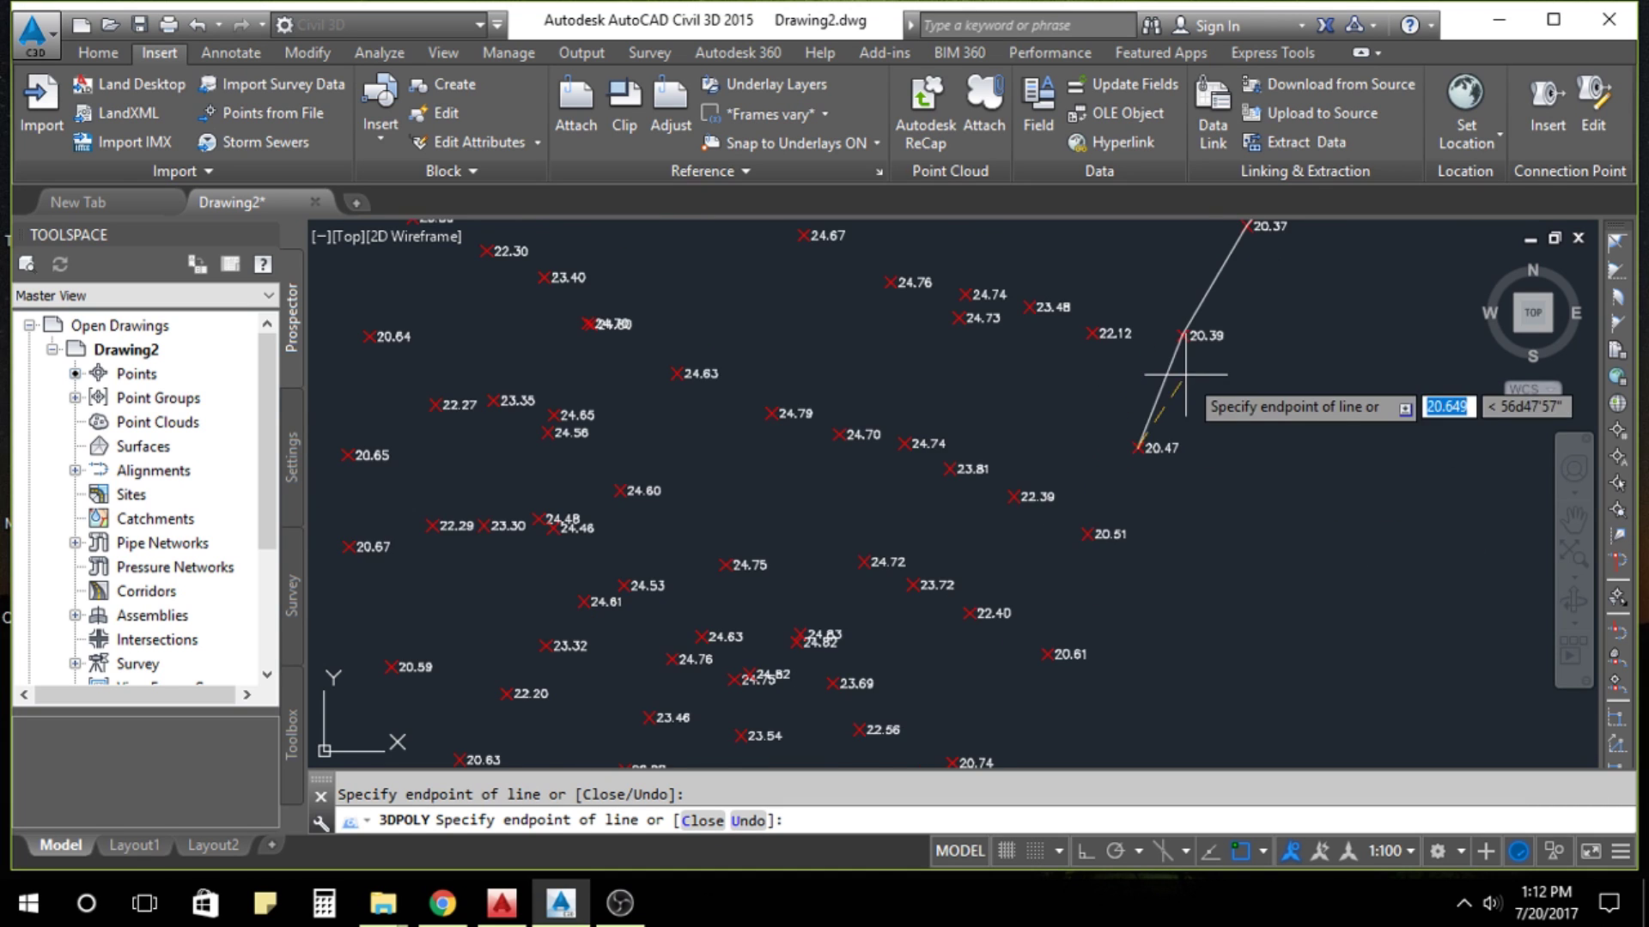
scroll(1086, 516, up, 4)
scroll(1068, 497, up, 1)
scroll(1156, 386, down, 5)
scroll(1157, 386, up, 5)
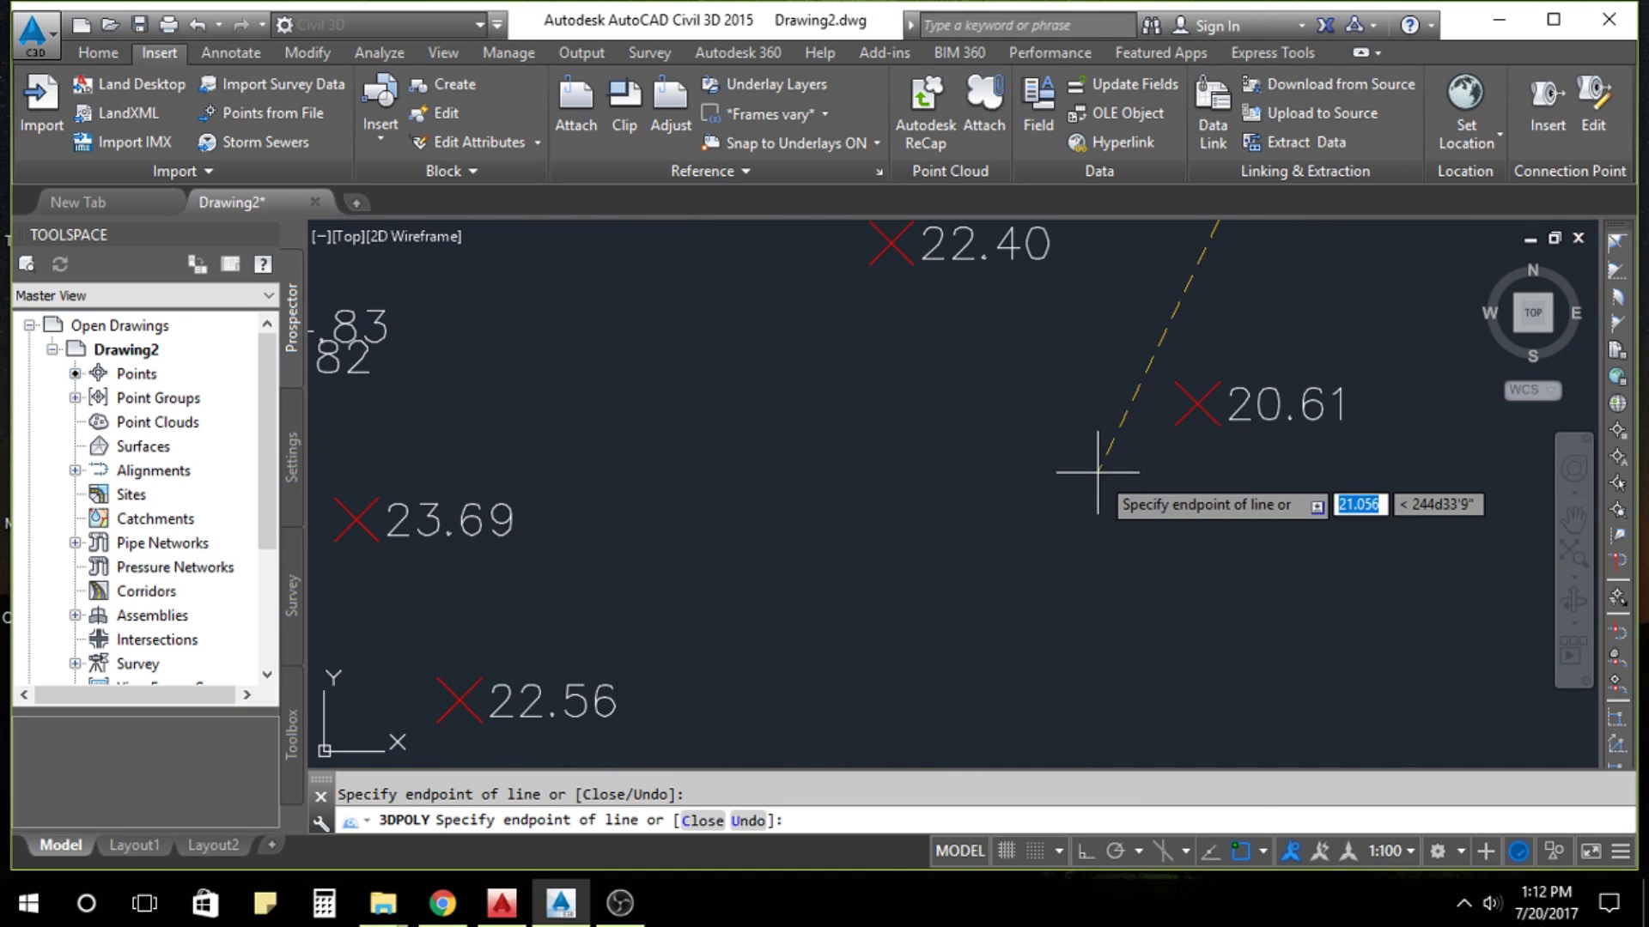
click(1183, 398)
scroll(1232, 324, down, 5)
scroll(1078, 446, up, 5)
Continue the boundary from 20.74 through the western points, closing back at 20.24.
click(1063, 401)
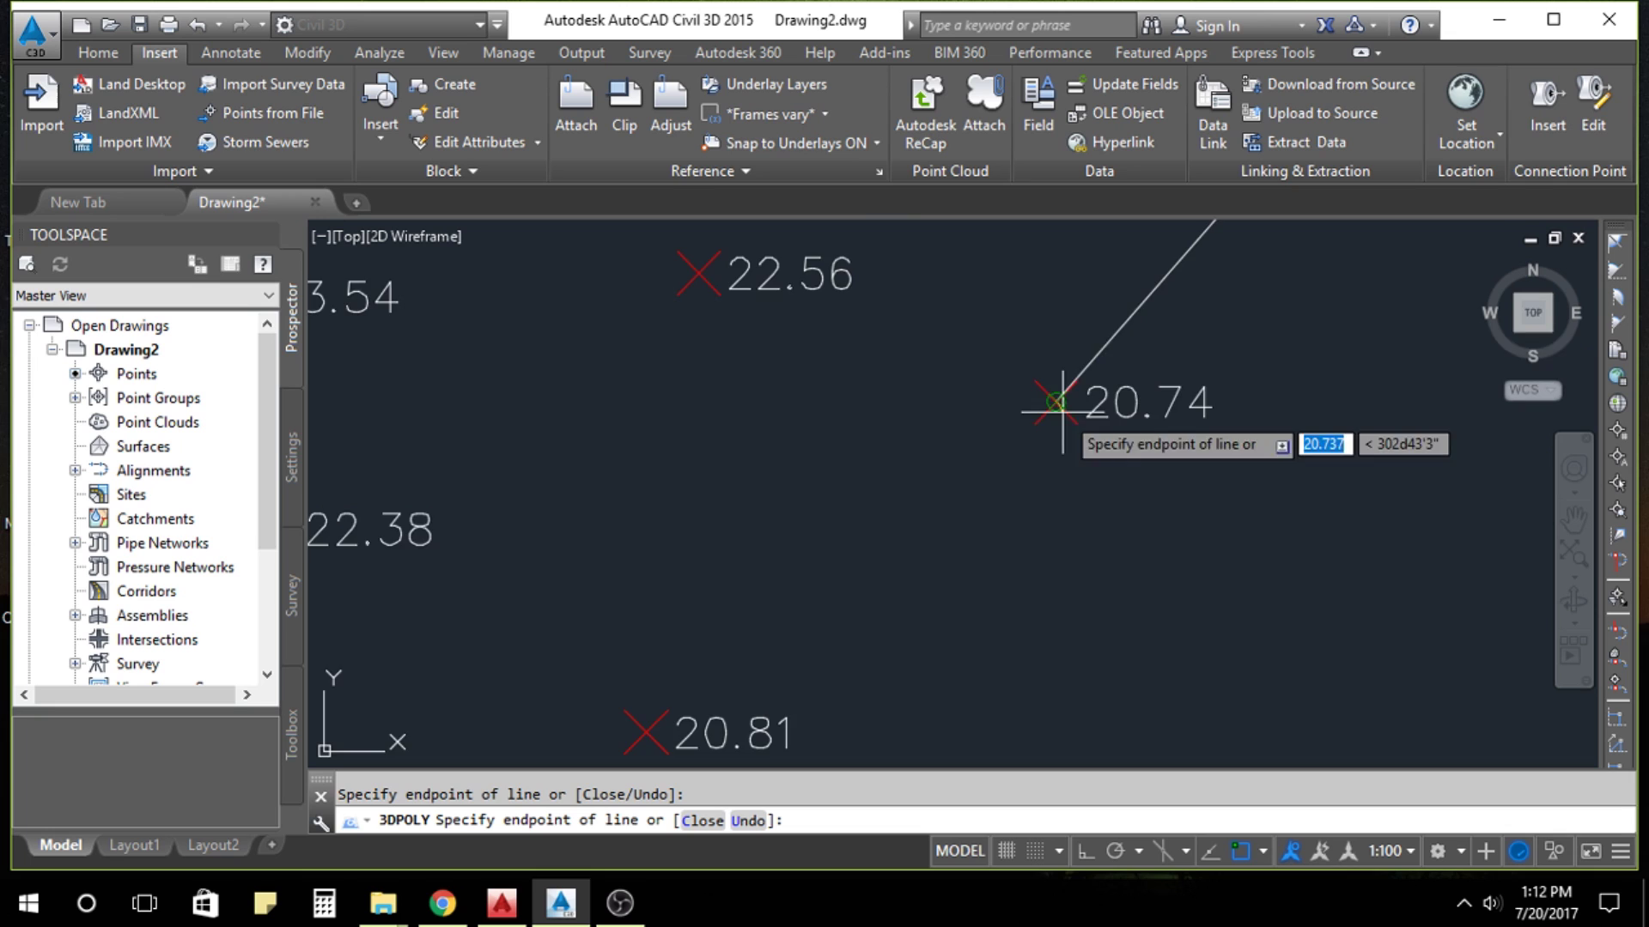
scroll(1068, 402, down, 5)
scroll(1031, 399, up, 5)
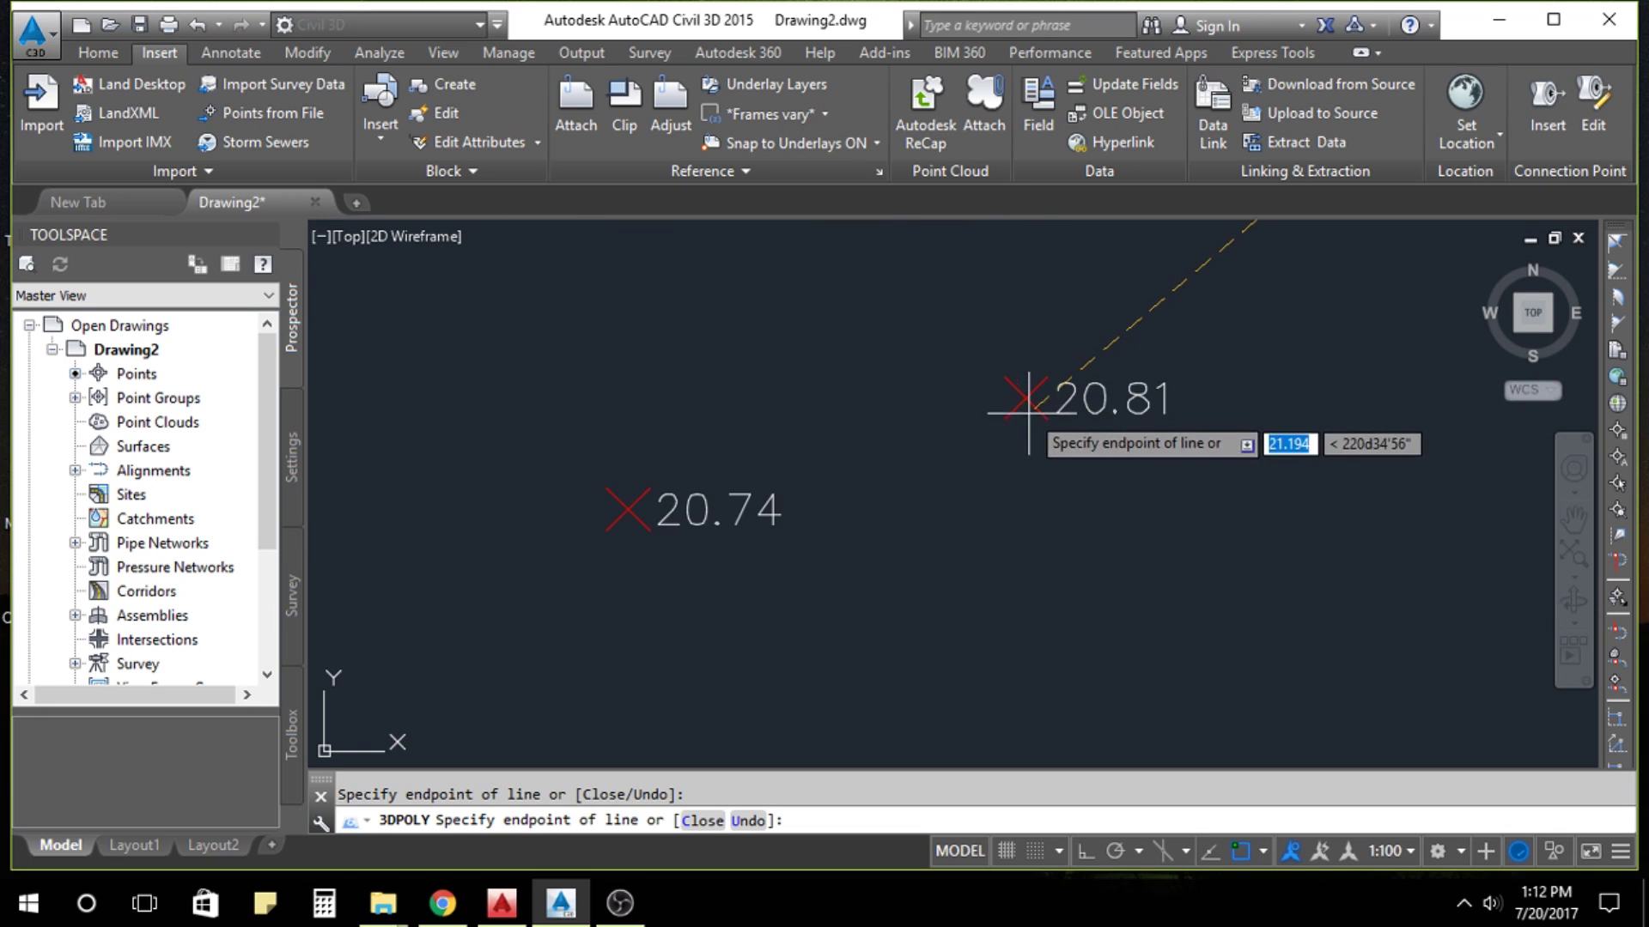
click(627, 508)
scroll(670, 509, down, 5)
scroll(805, 483, up, 5)
click(803, 483)
scroll(912, 552, down, 5)
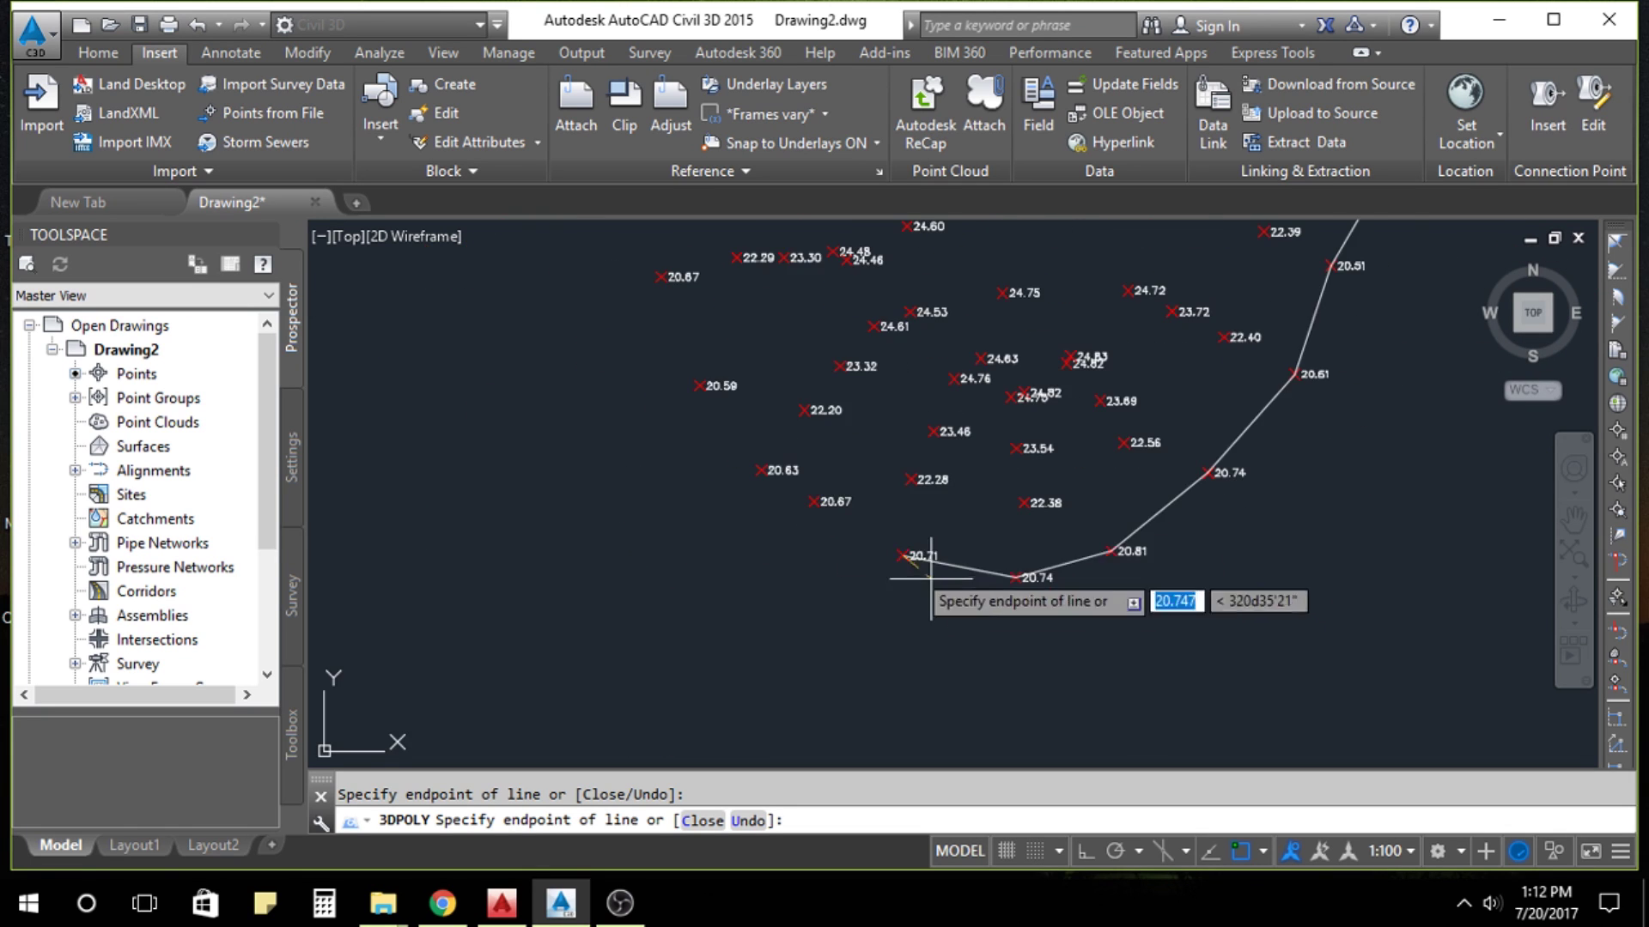
scroll(838, 515, up, 5)
click(891, 523)
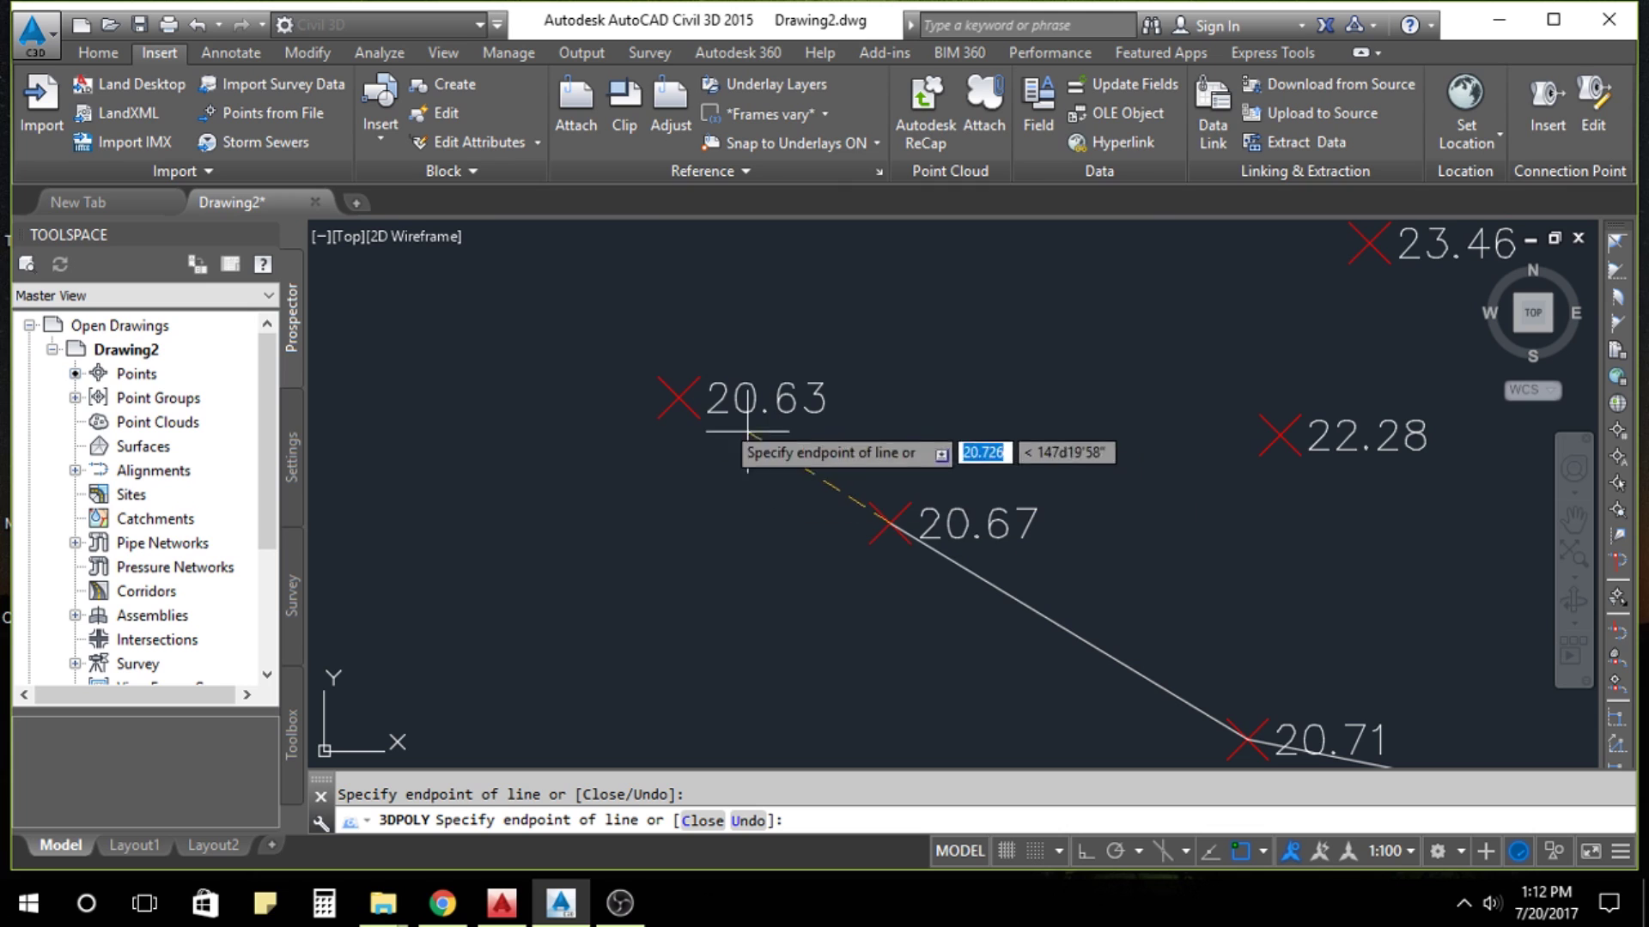
click(677, 397)
scroll(676, 397, down, 5)
scroll(736, 552, up, 5)
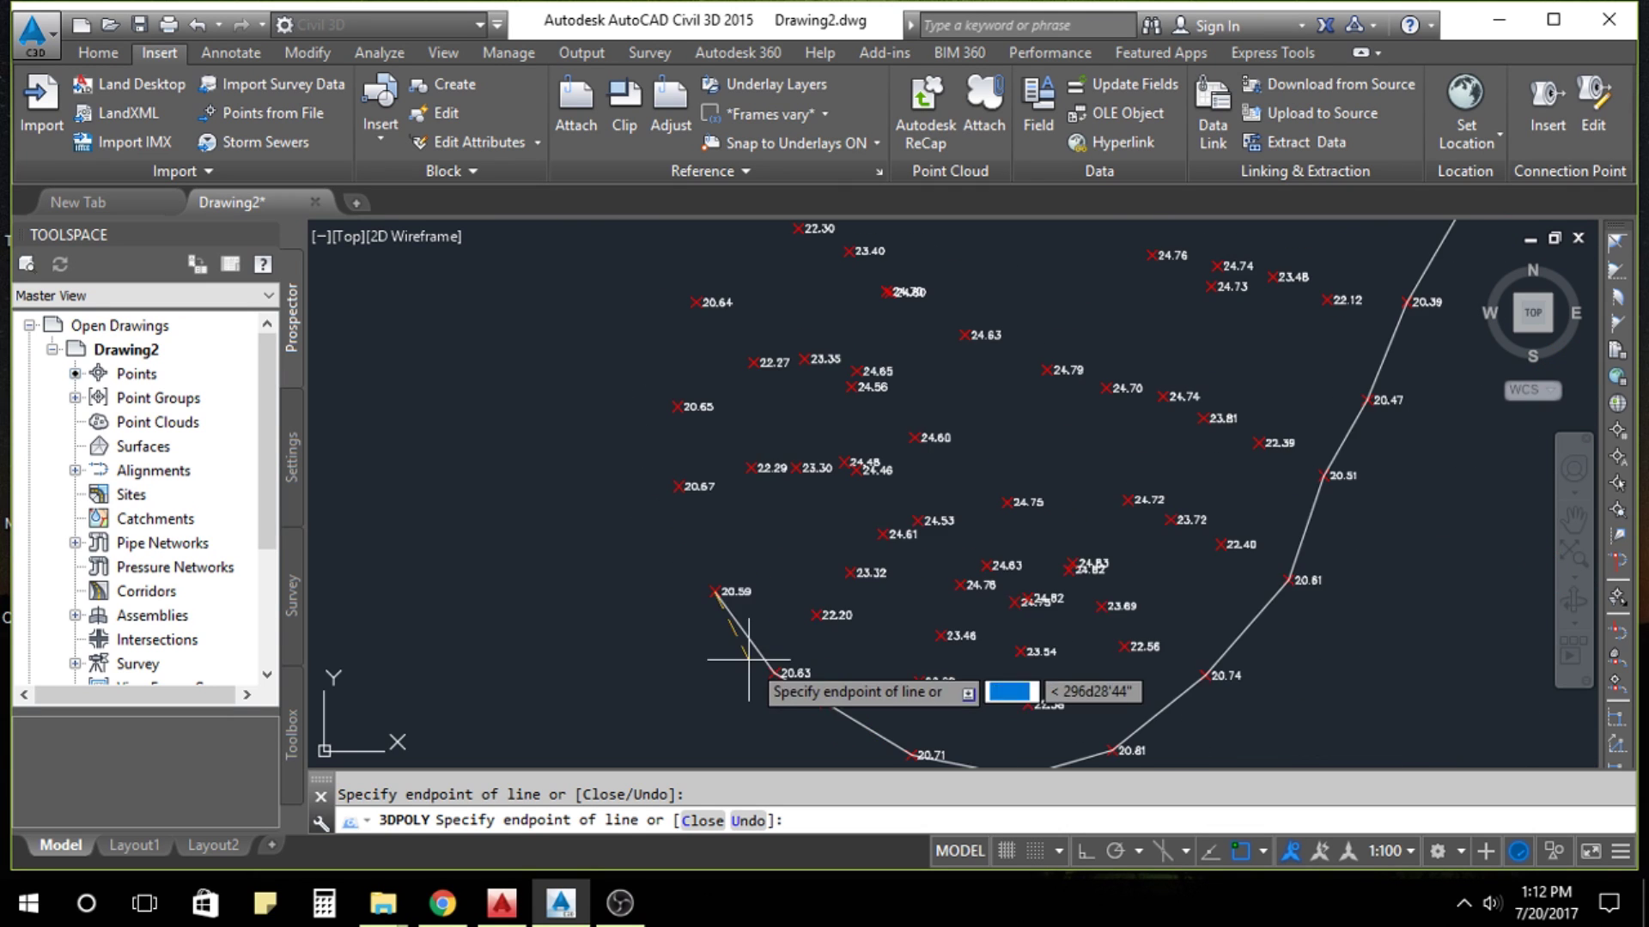
scroll(723, 605, up, 3)
click(663, 386)
scroll(663, 387, down, 3)
scroll(623, 547, up, 2)
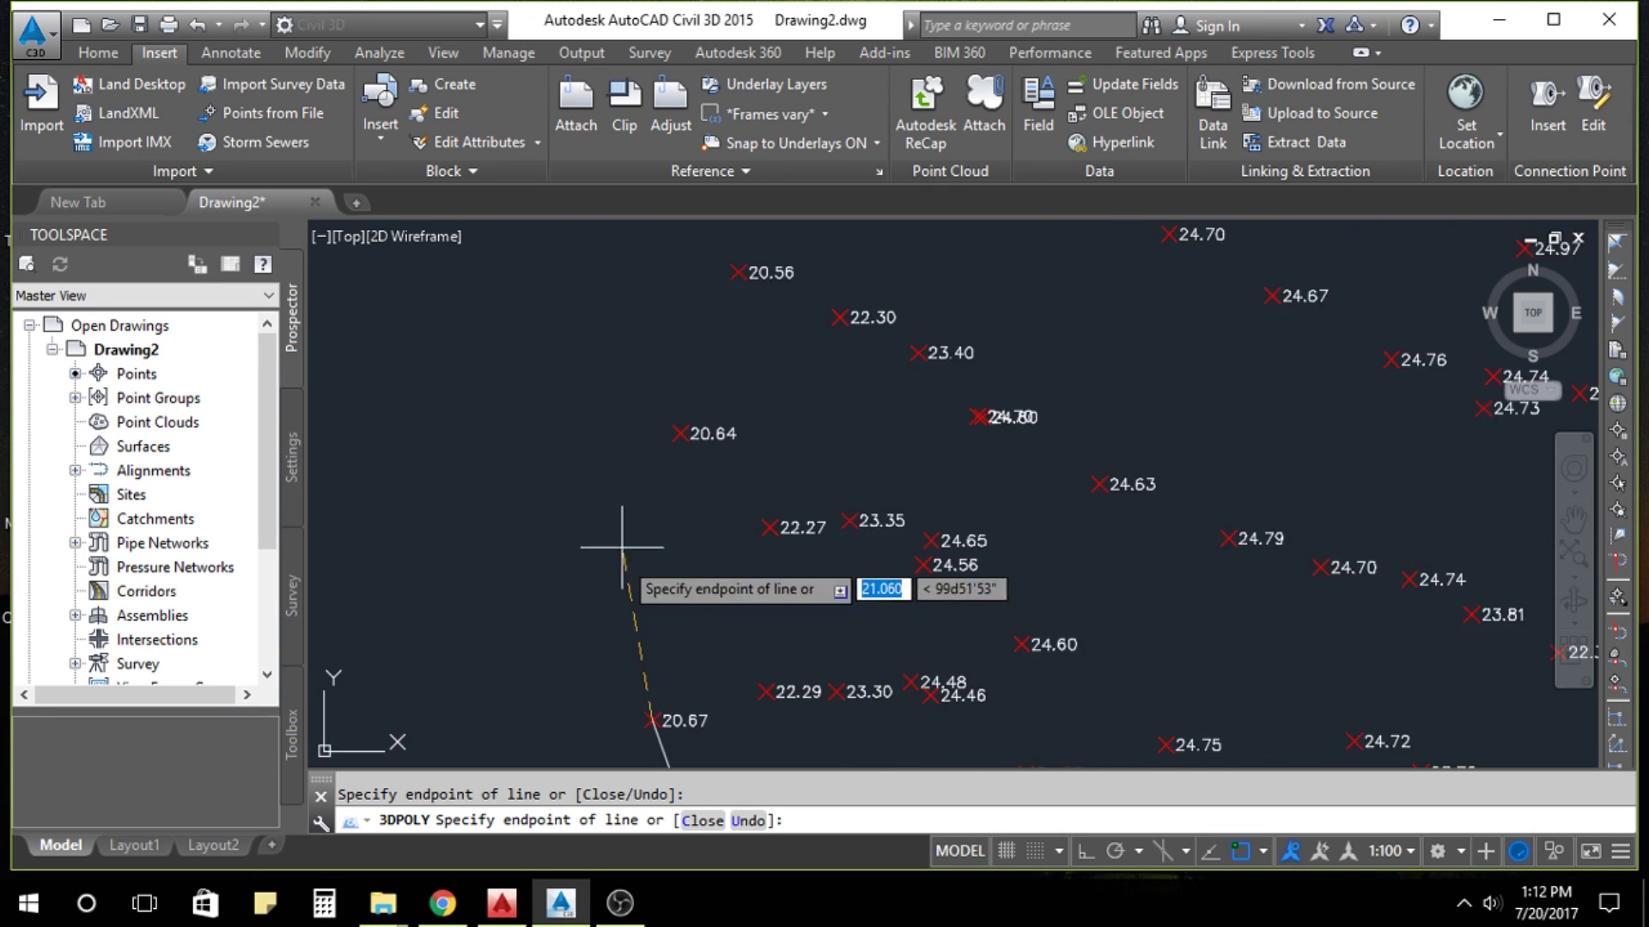
scroll(656, 559, up, 5)
click(722, 560)
scroll(696, 619, down, 4)
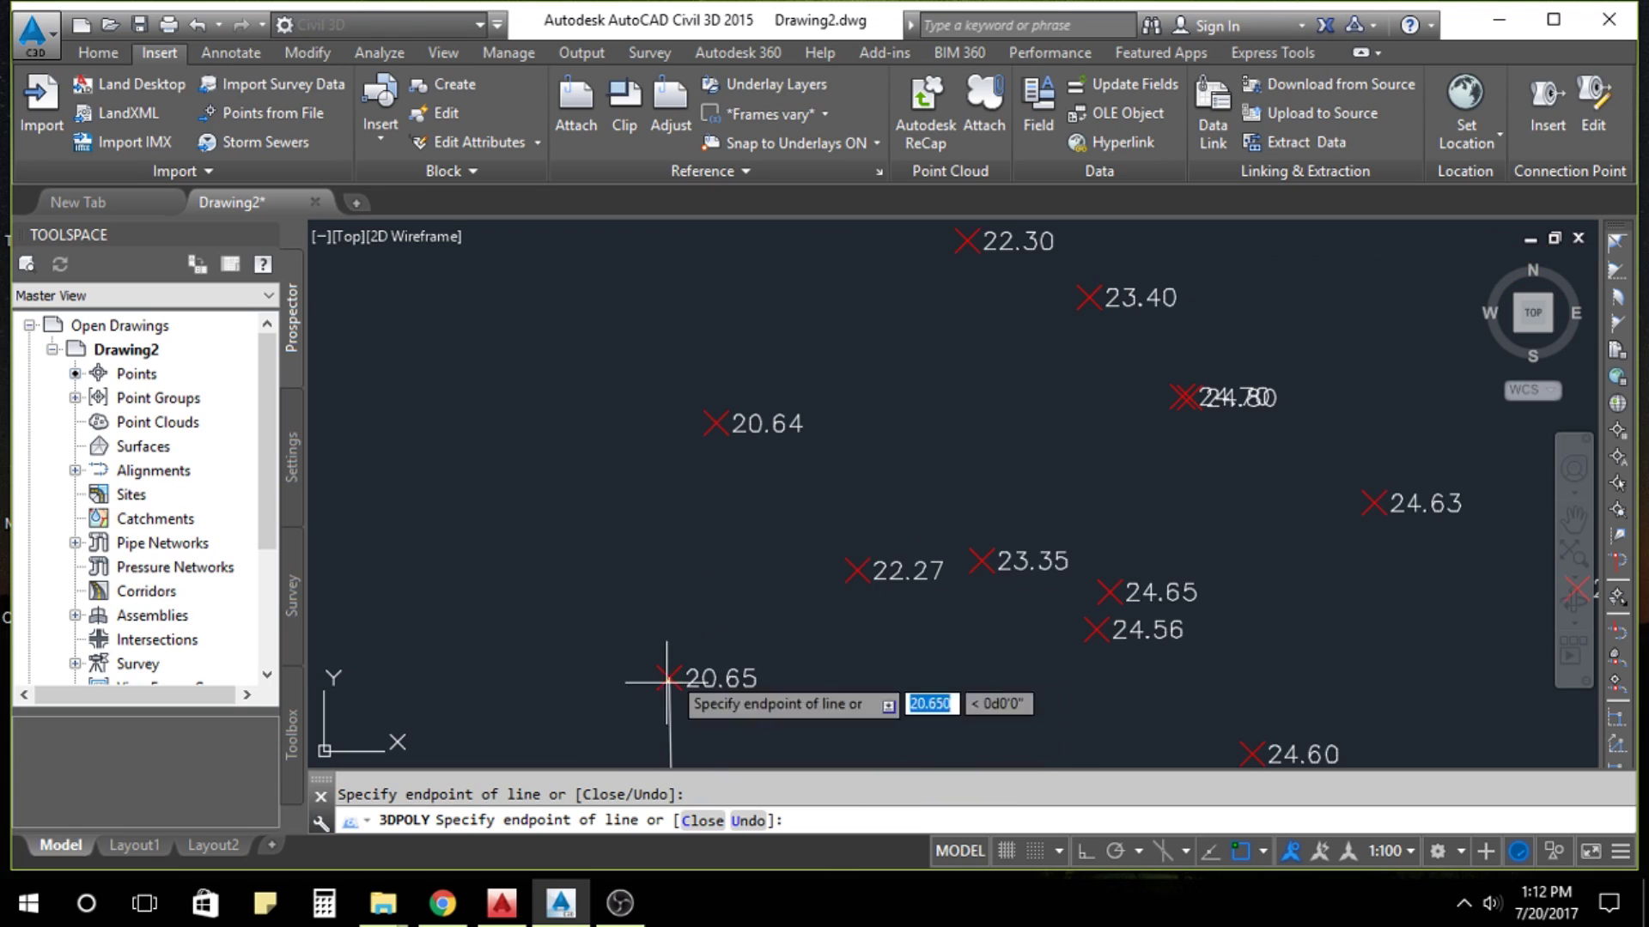
click(713, 424)
scroll(670, 567, down, 4)
scroll(589, 606, up, 4)
click(593, 601)
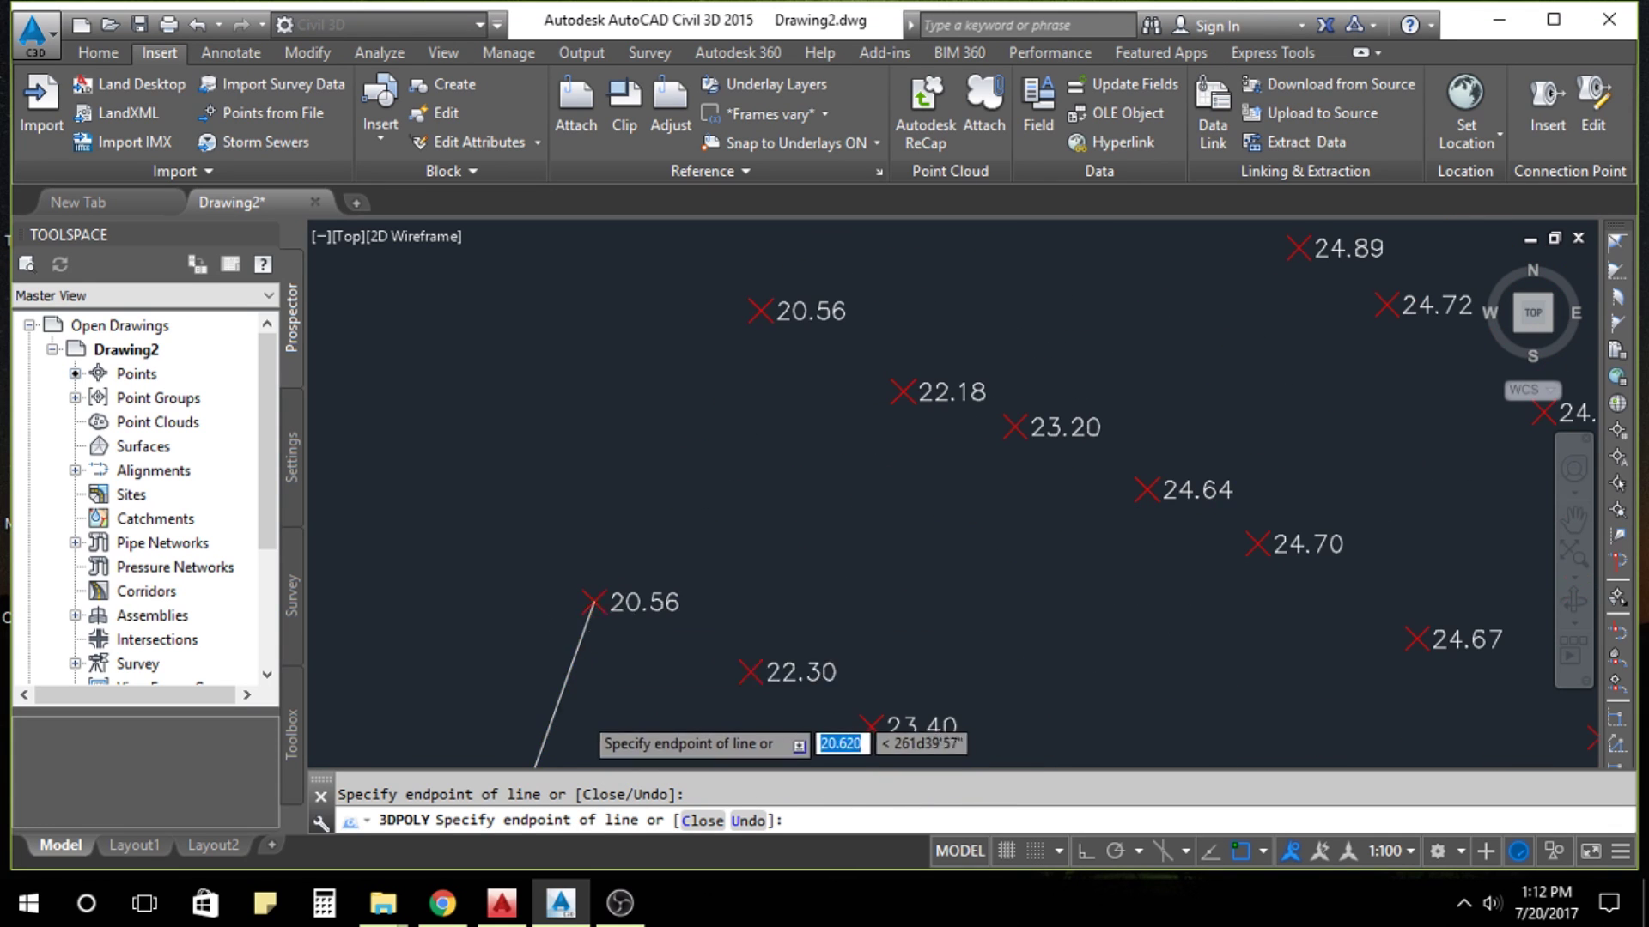
scroll(636, 516, down, 3)
scroll(587, 516, up, 4)
scroll(554, 585, down, 1)
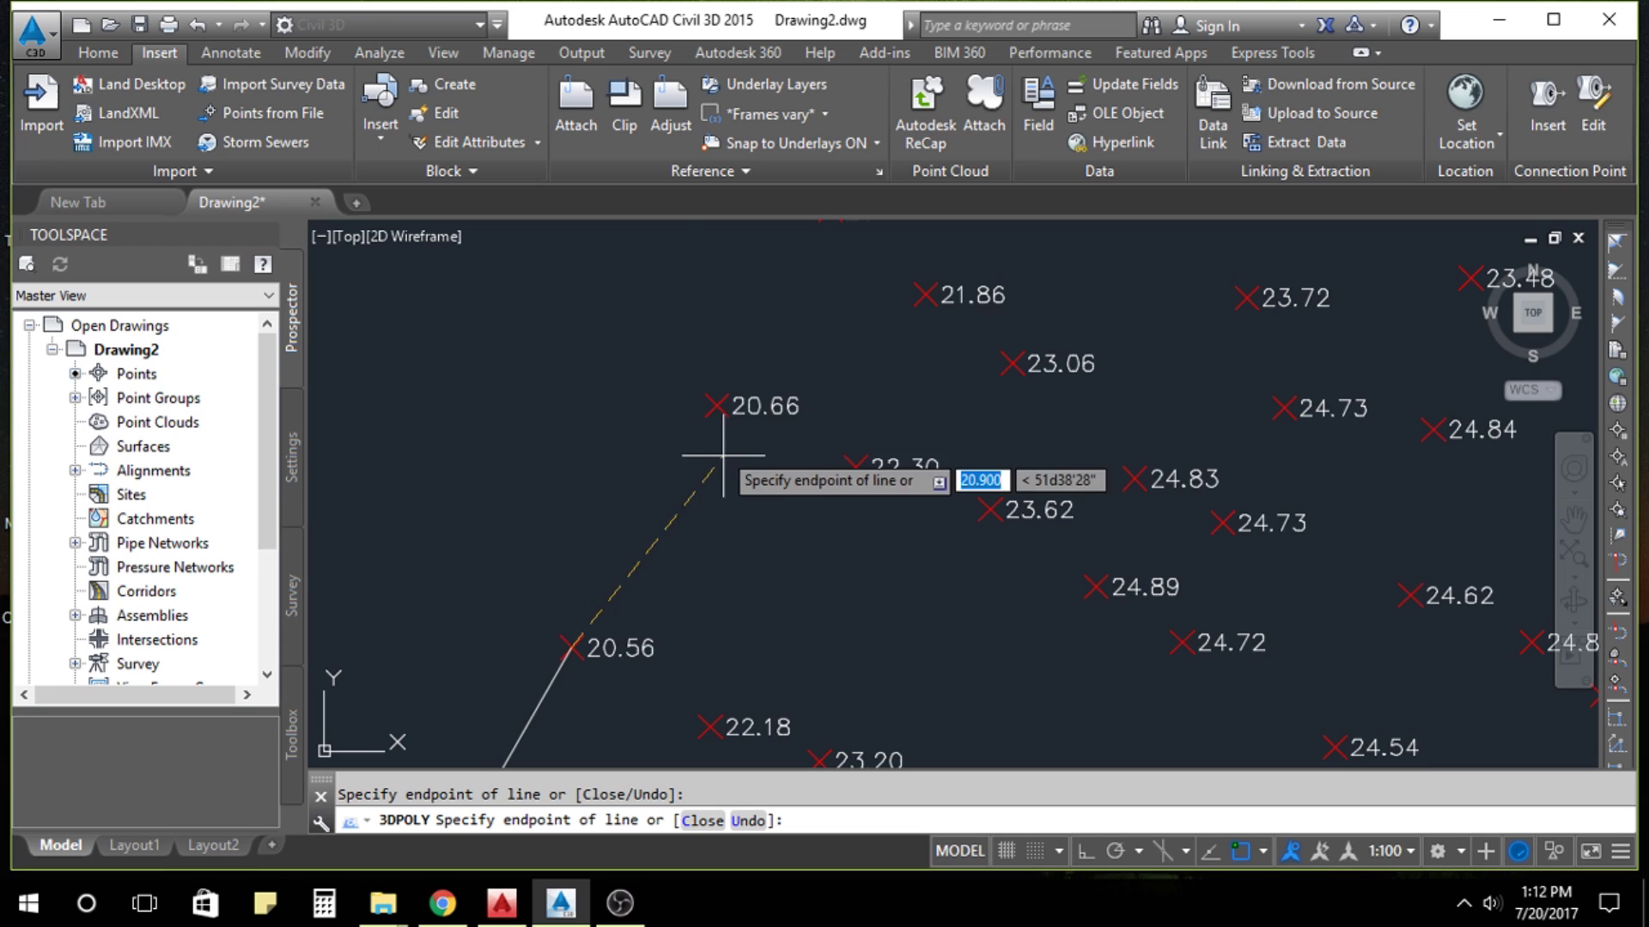
click(718, 409)
scroll(718, 412, down, 3)
scroll(528, 579, up, 4)
scroll(618, 504, up, 1)
click(605, 501)
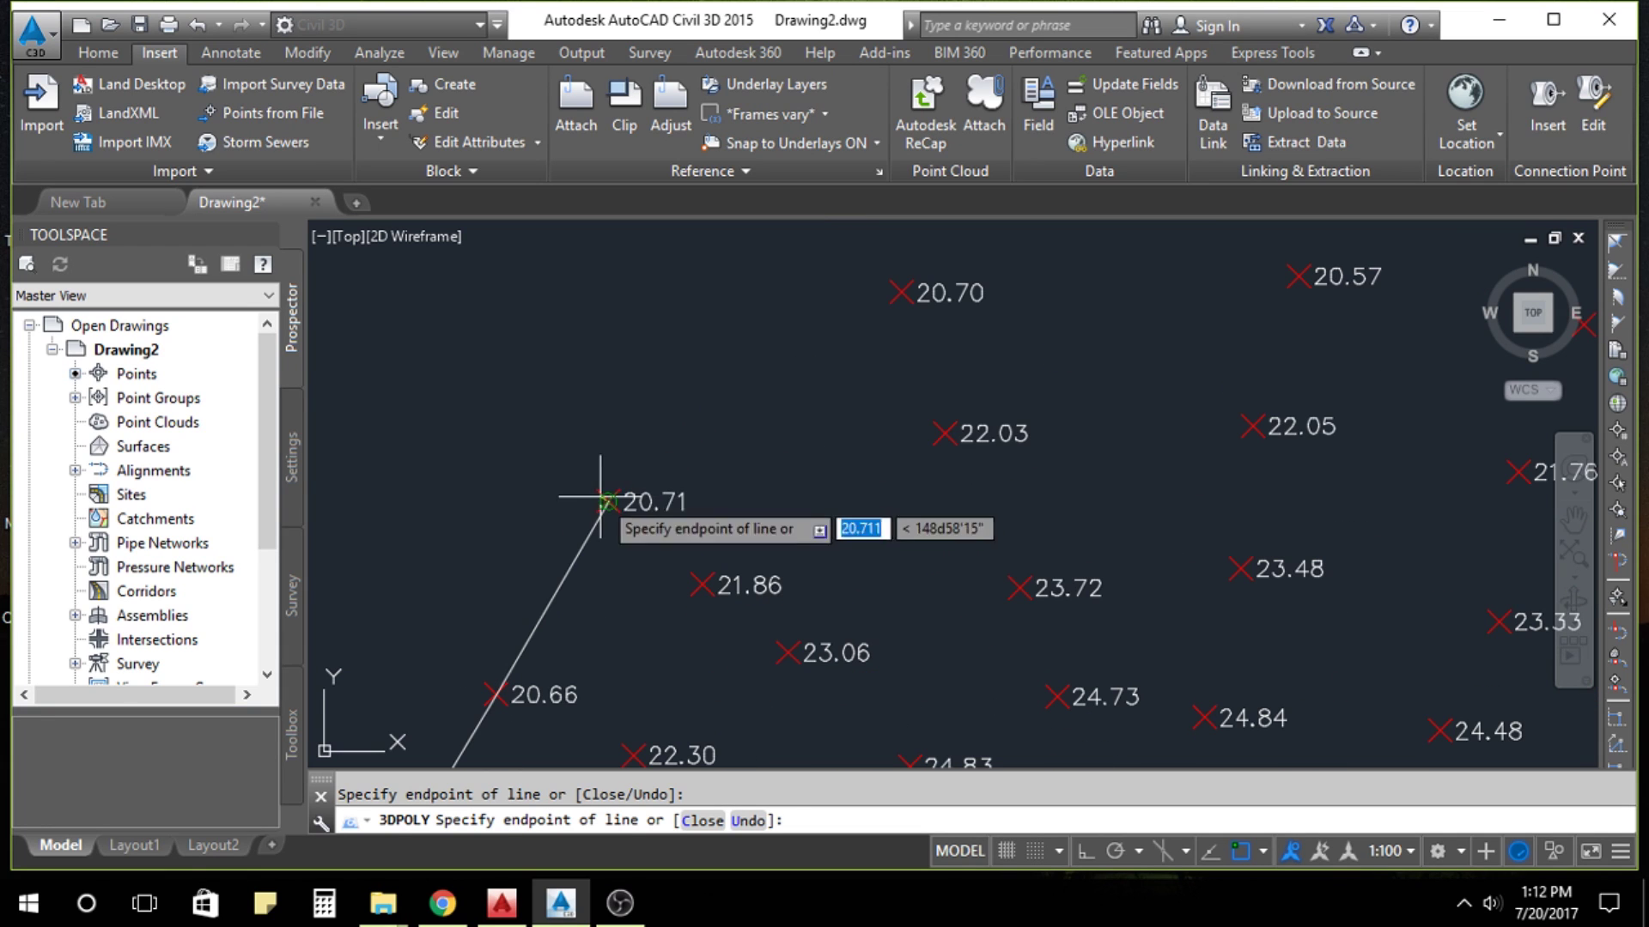
click(901, 293)
scroll(551, 533, down, 3)
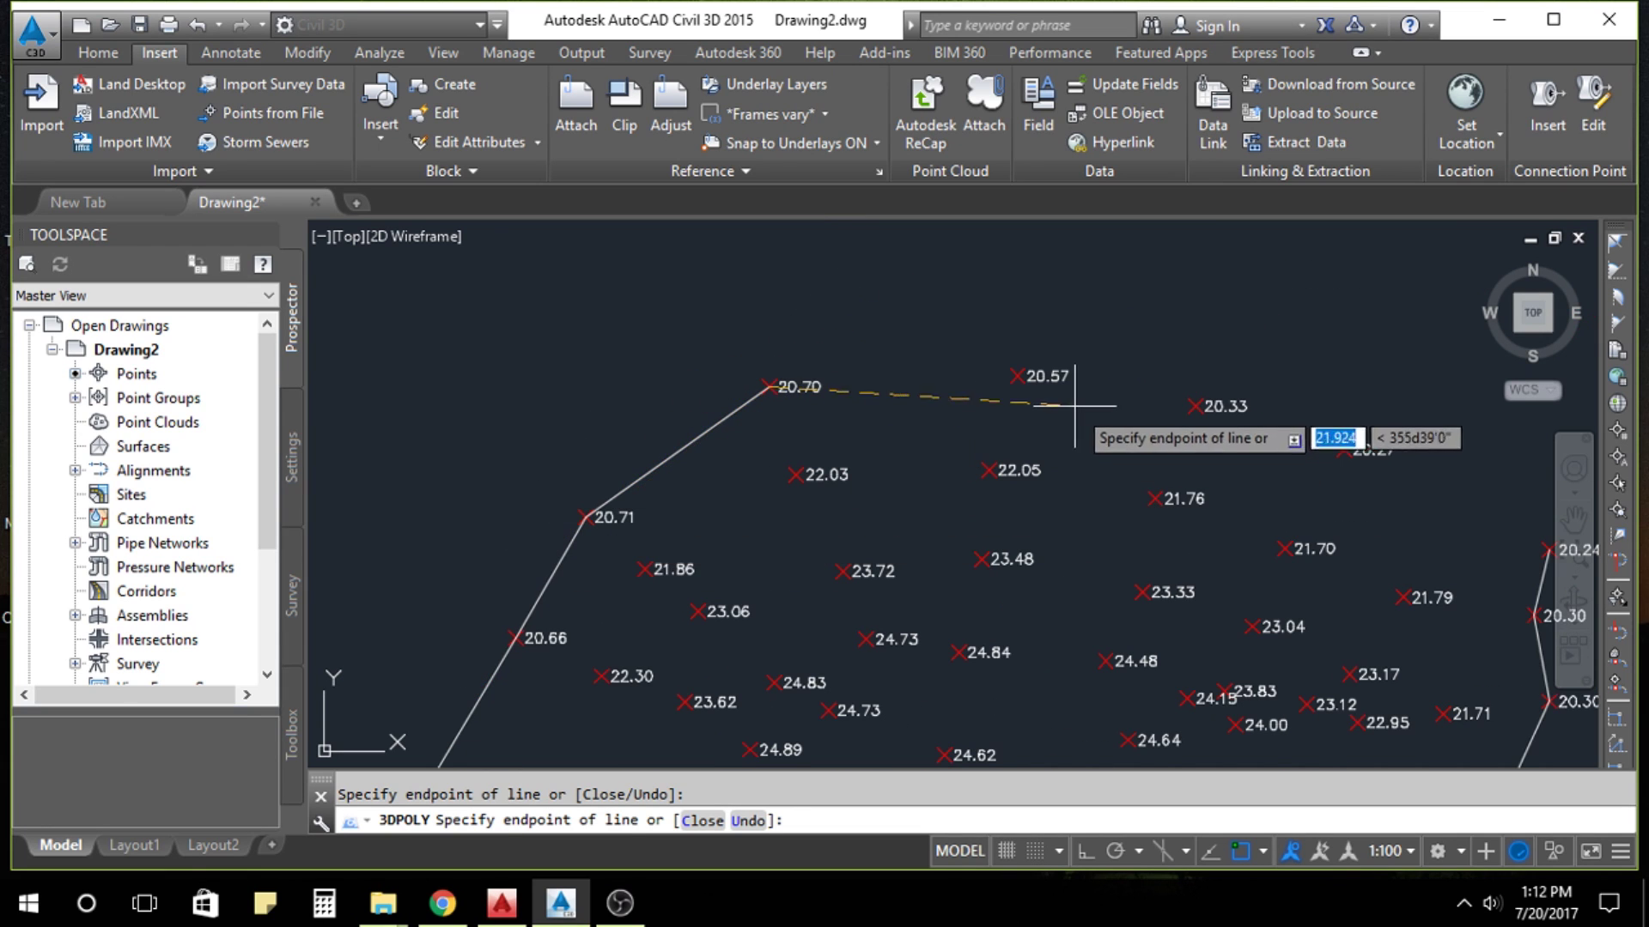
click(1018, 377)
scroll(1235, 397, up, 4)
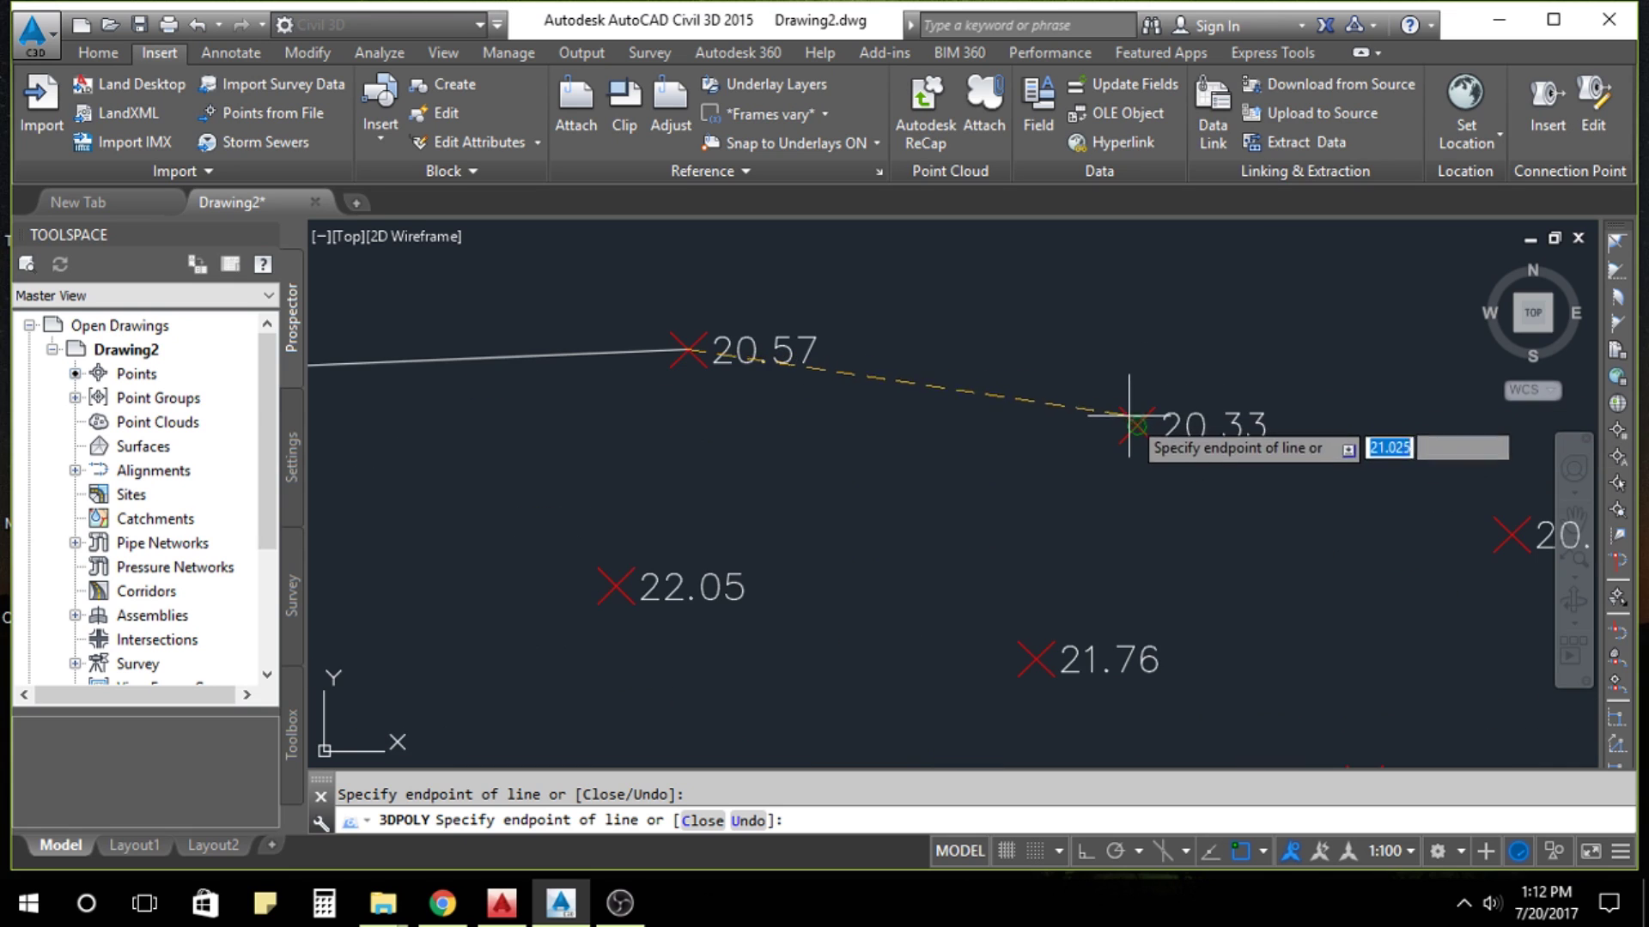
click(1130, 417)
scroll(1129, 416, down, 3)
scroll(1018, 426, up, 3)
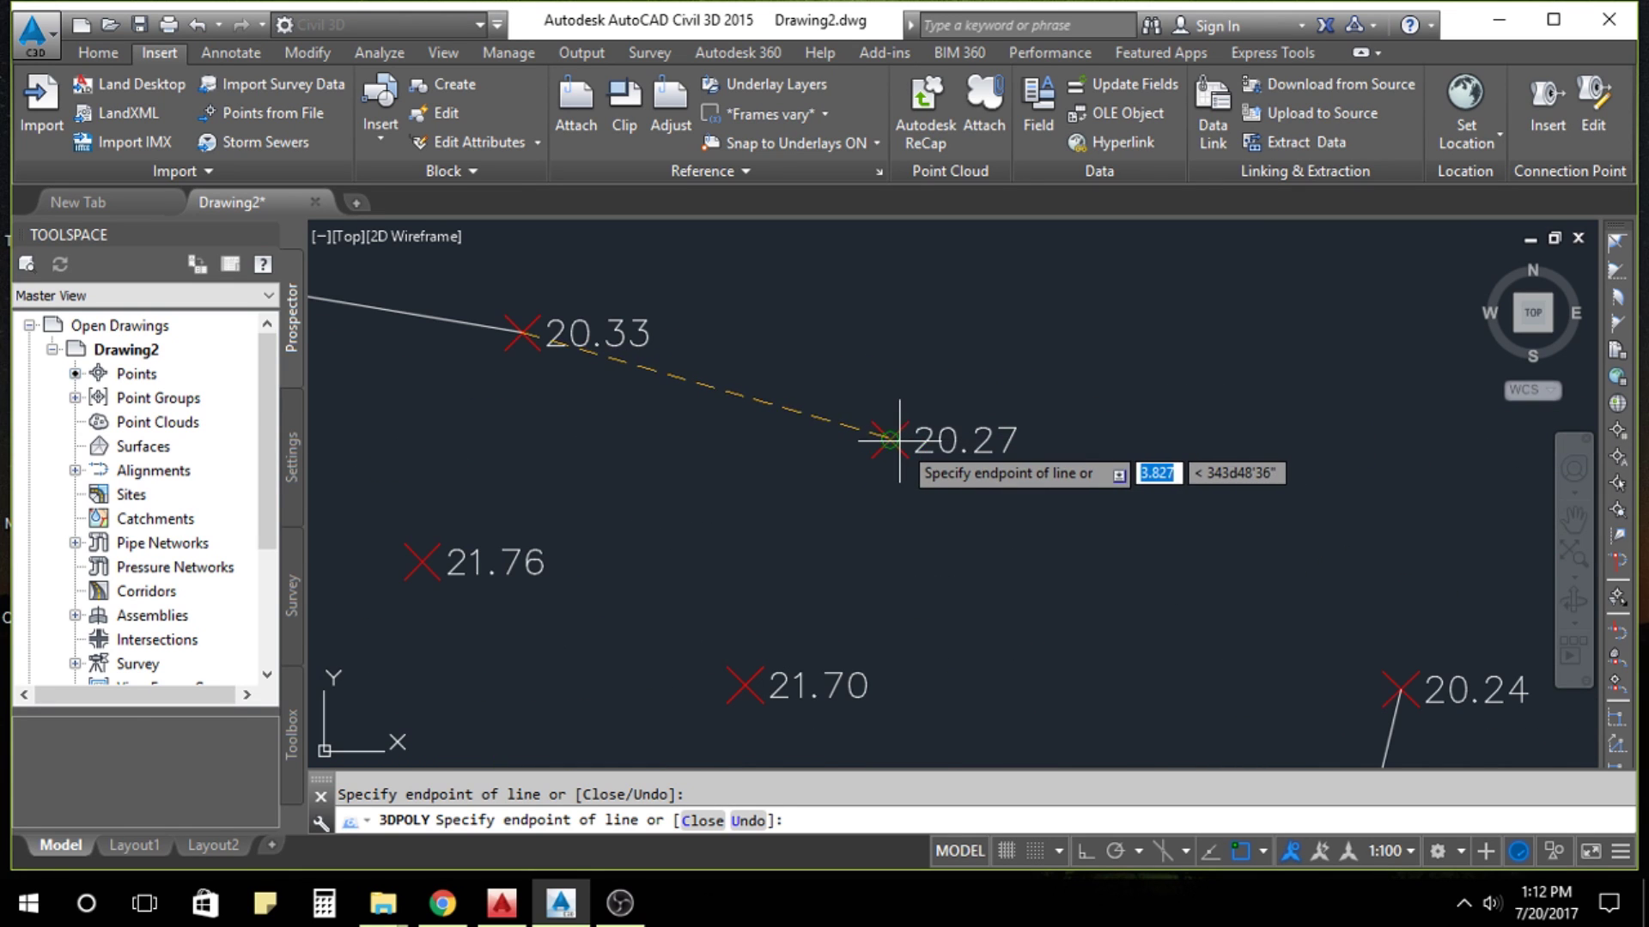
click(900, 440)
scroll(755, 413, down, 3)
scroll(1005, 468, up, 3)
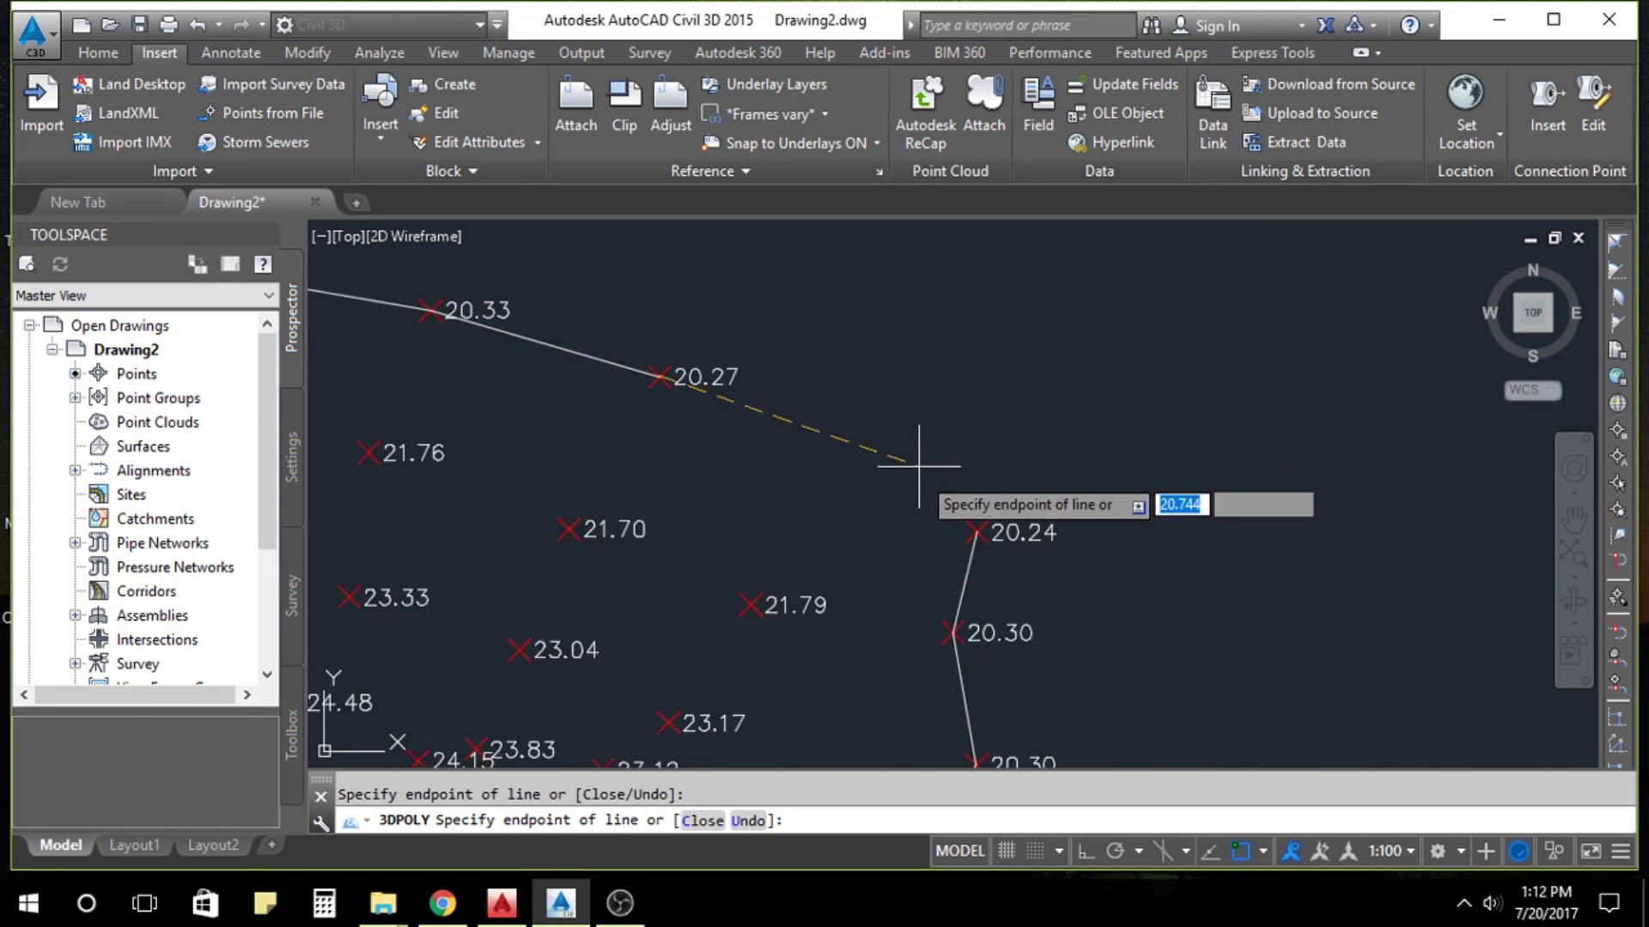
click(977, 511)
scroll(1056, 416, down, 3)
key(Return)
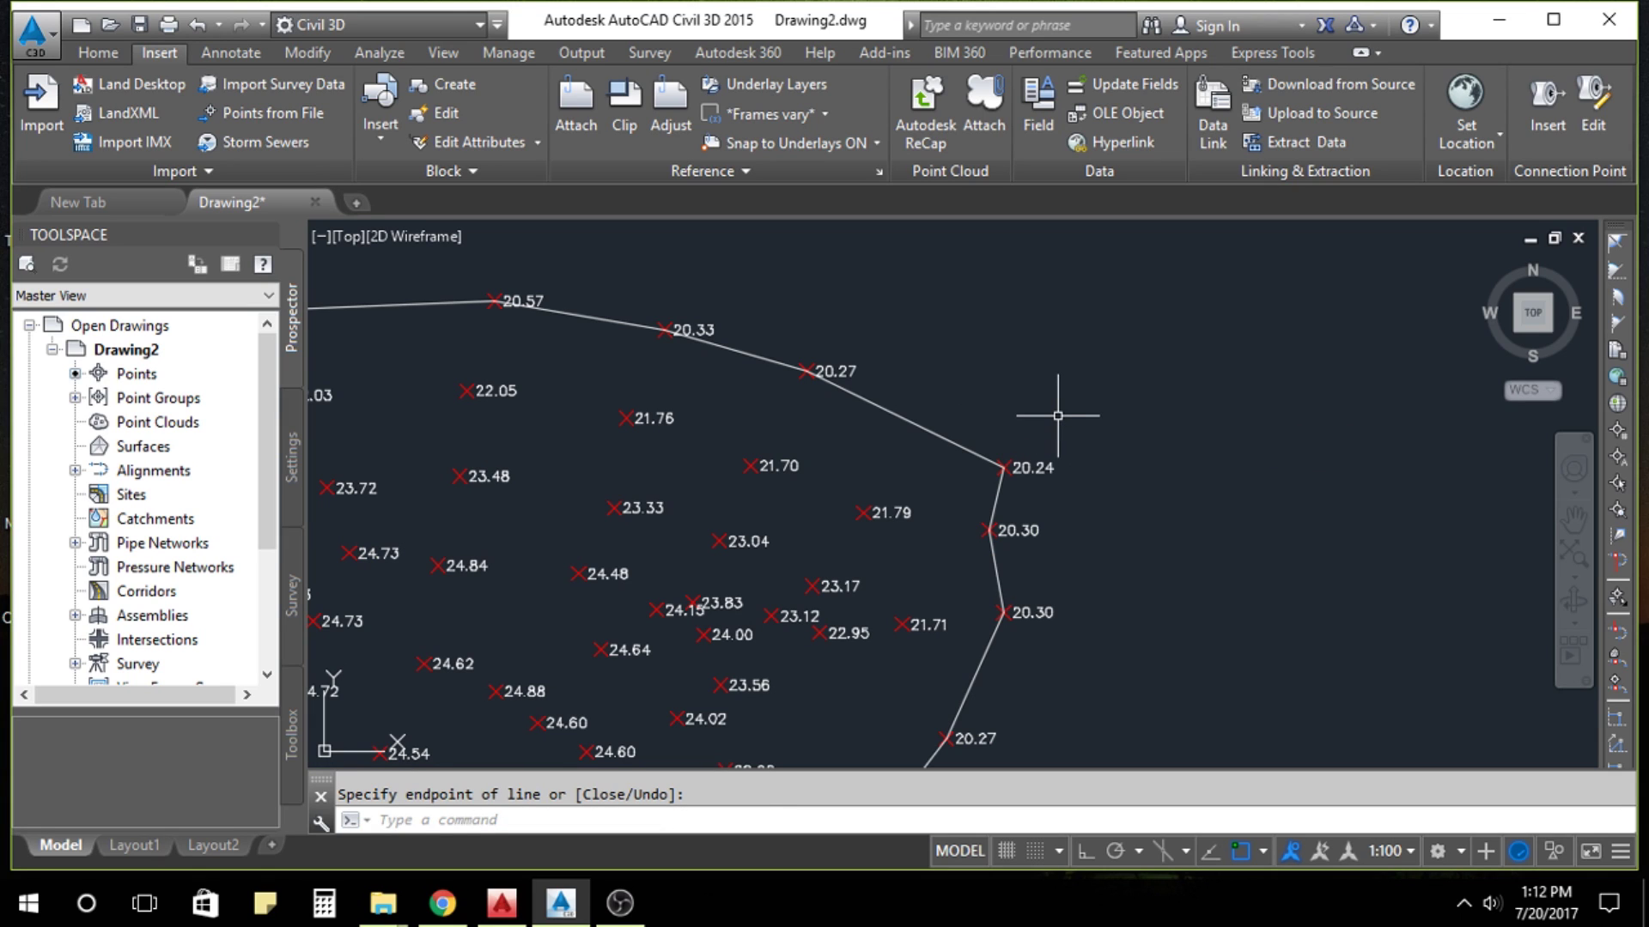
click(859, 399)
scroll(1068, 350, down, 2)
scroll(1031, 354, down, 2)
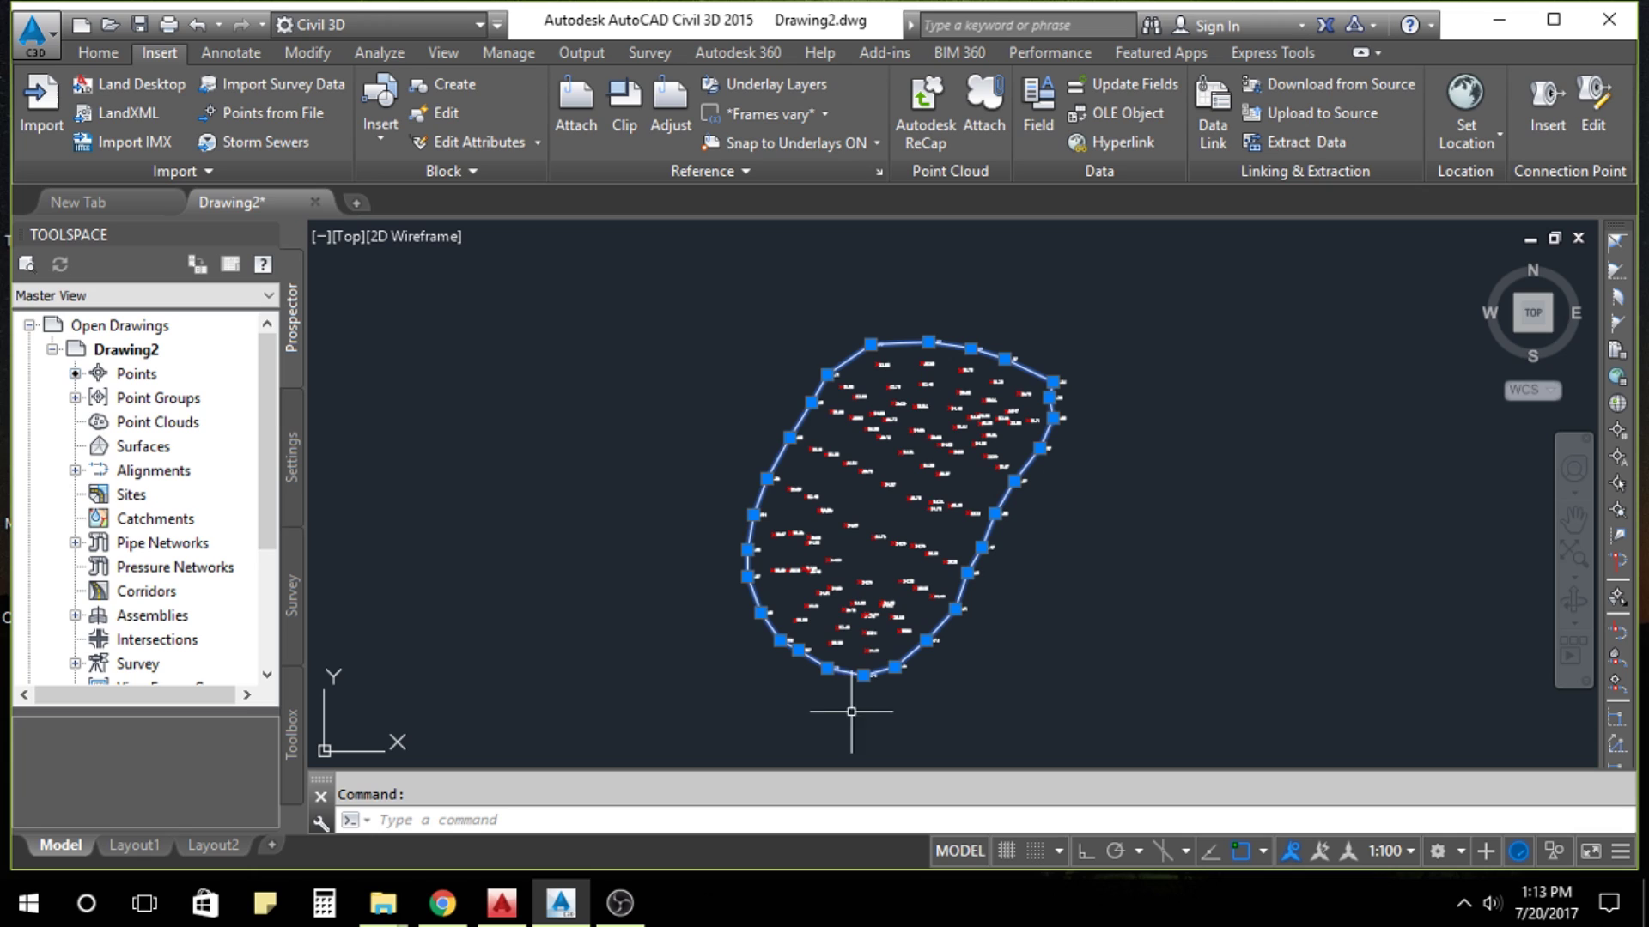
Create a TIN surface named BASE LEVEL from Prospector's Surfaces collection.
key(Escape)
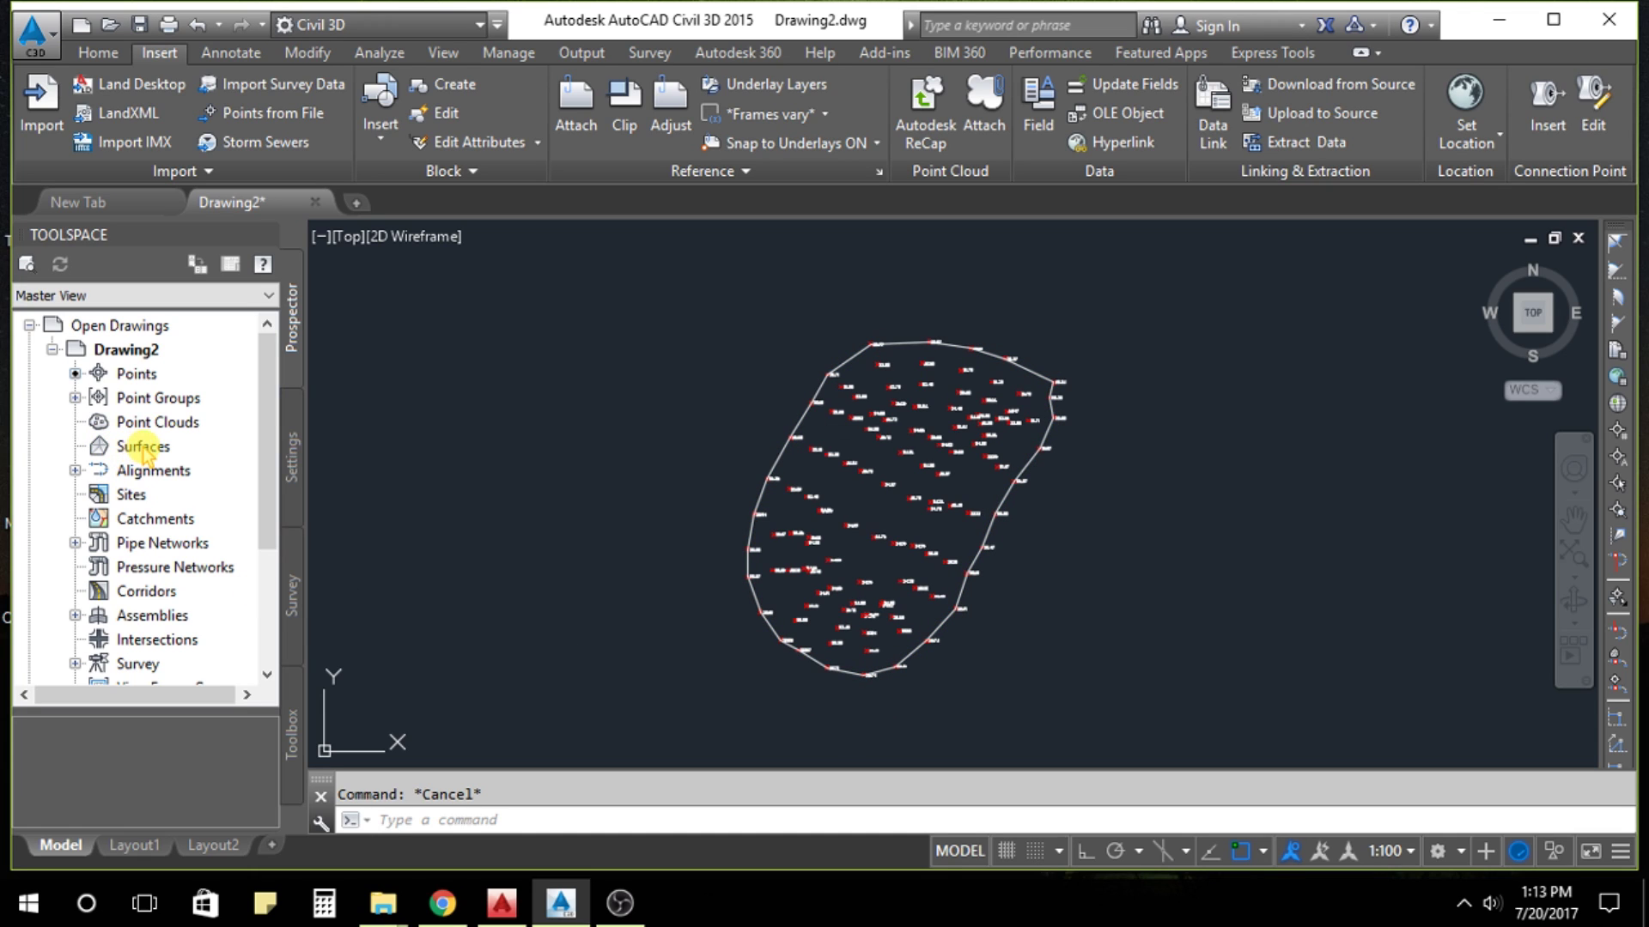
click(145, 447)
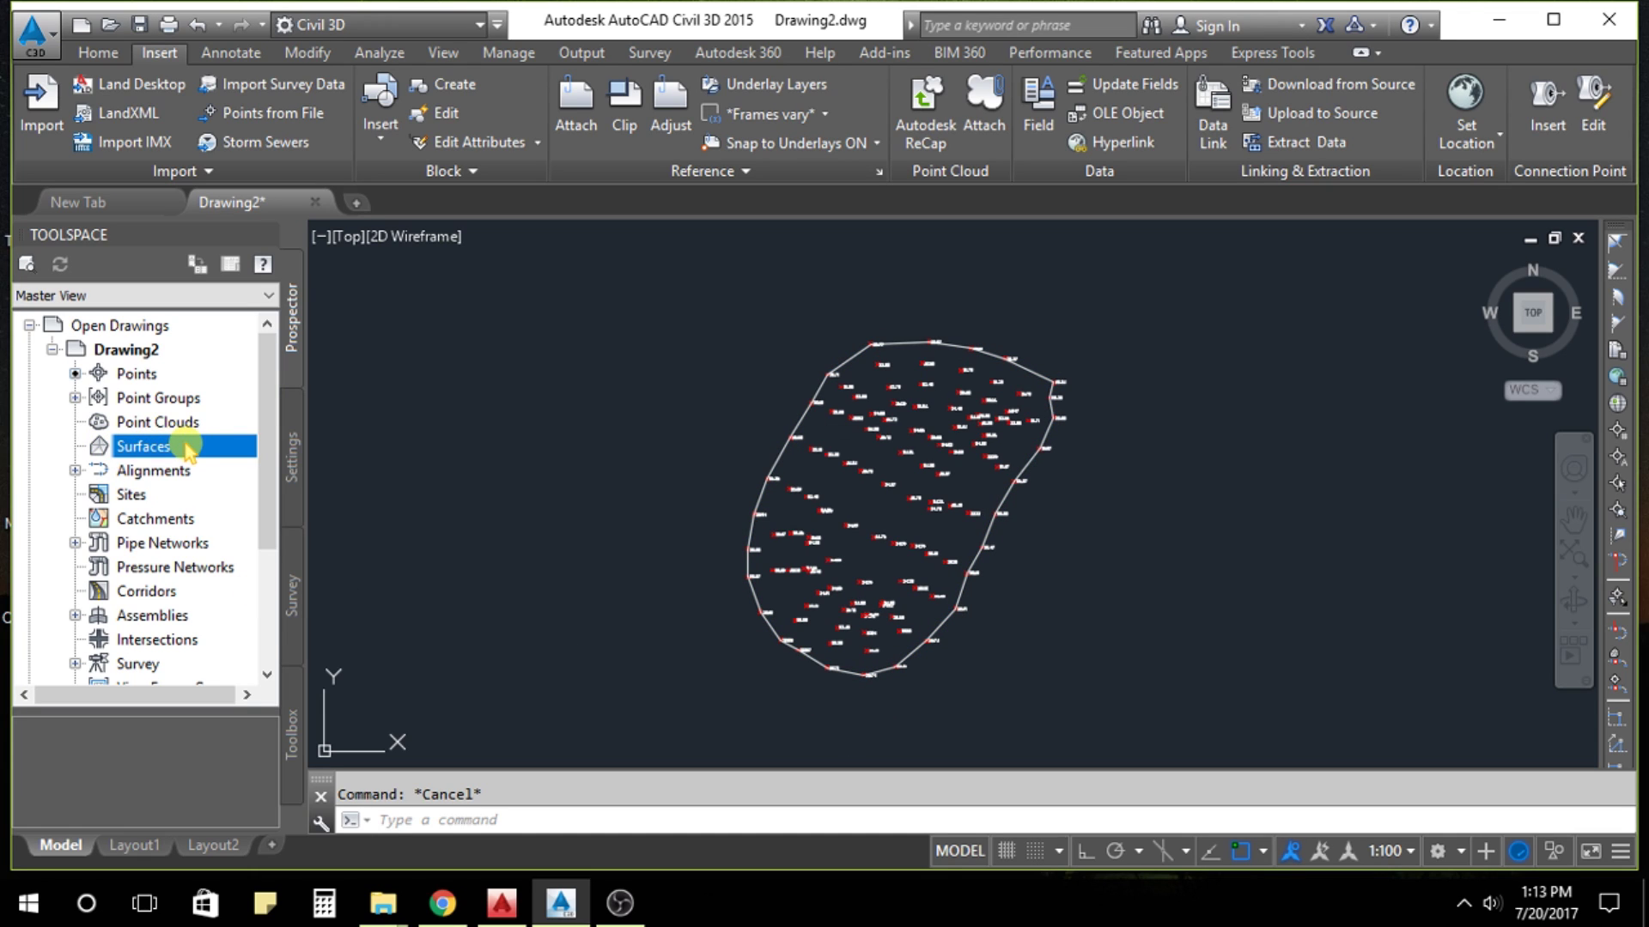
right_click(188, 450)
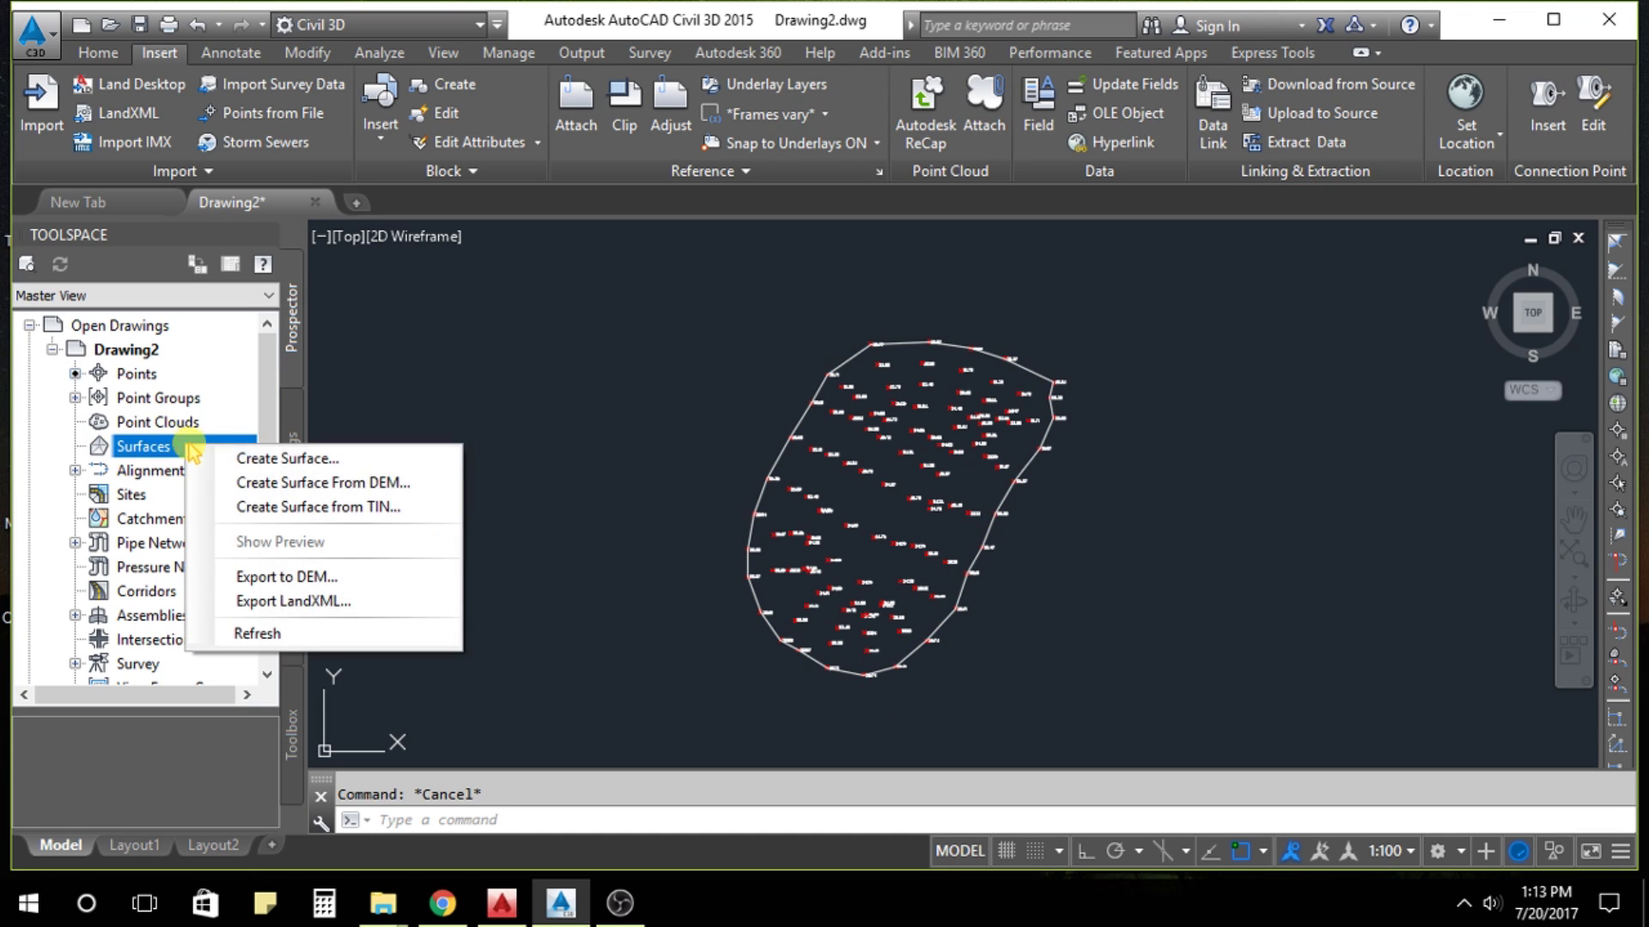
click(266, 459)
click(917, 425)
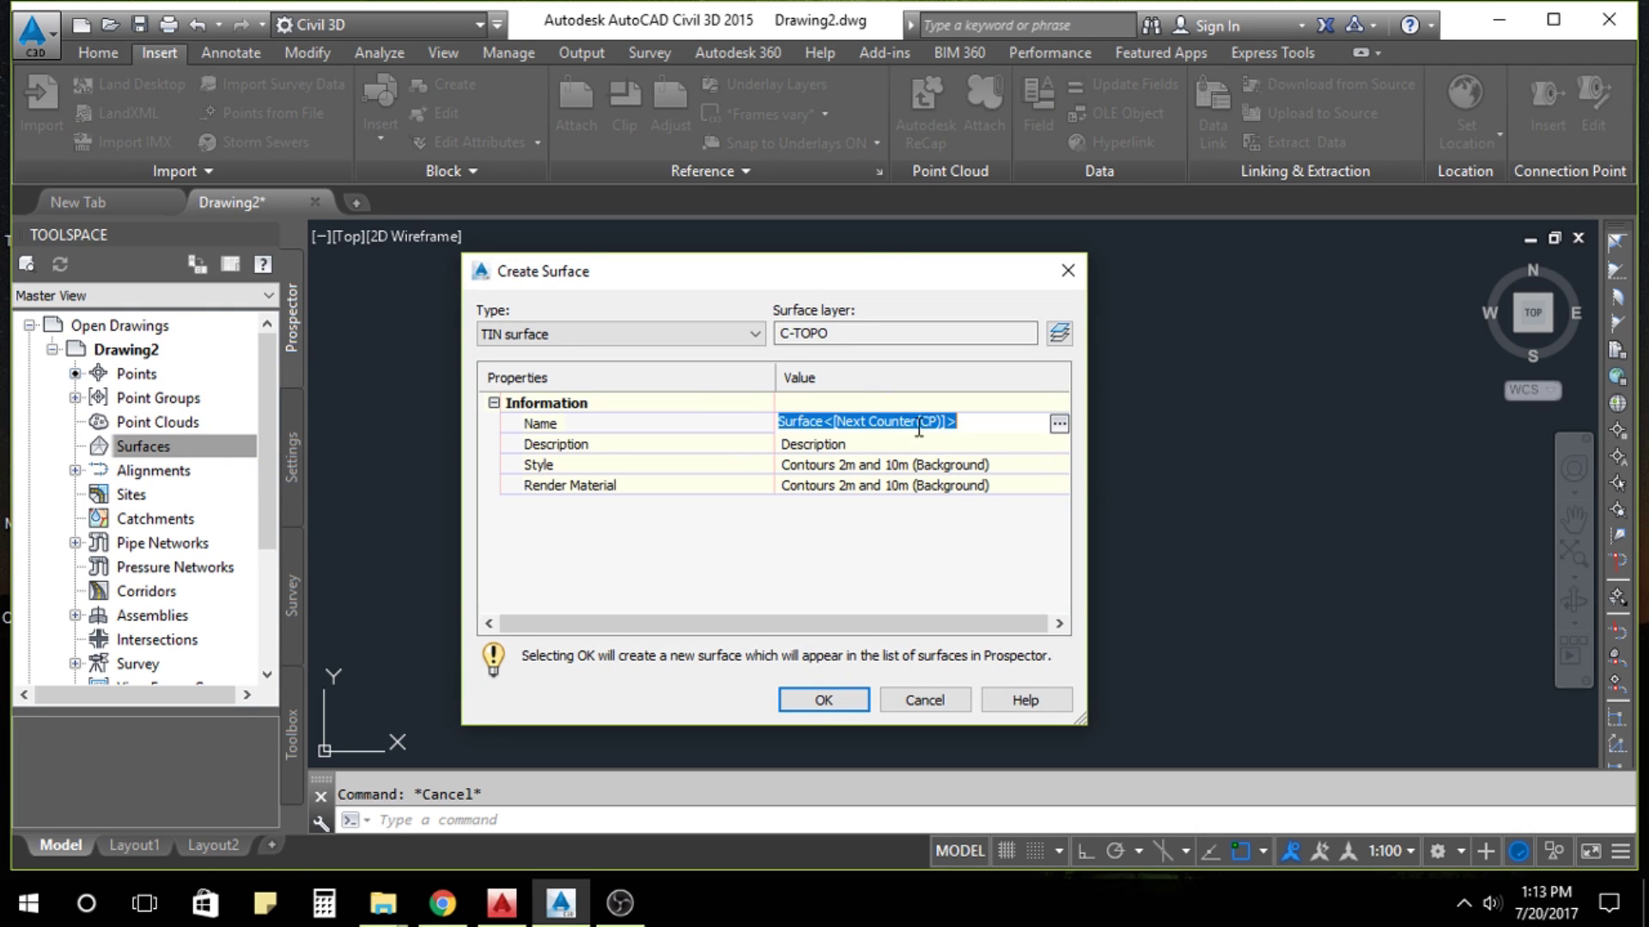
text(B)
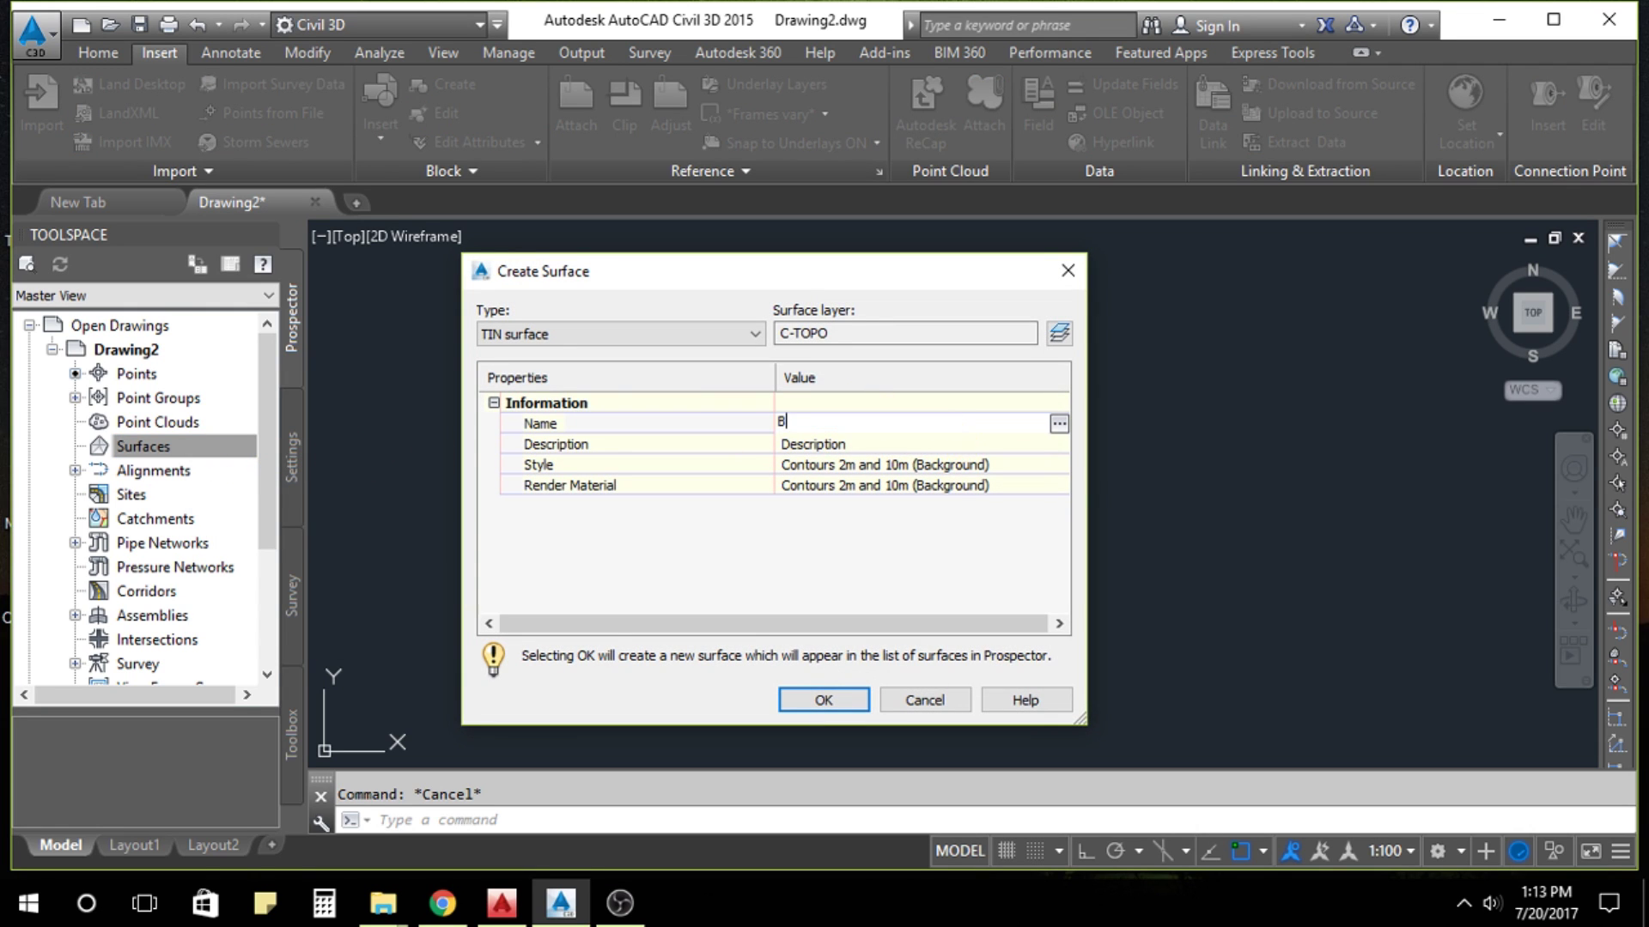
text(ASE LEVEL)
click(805, 701)
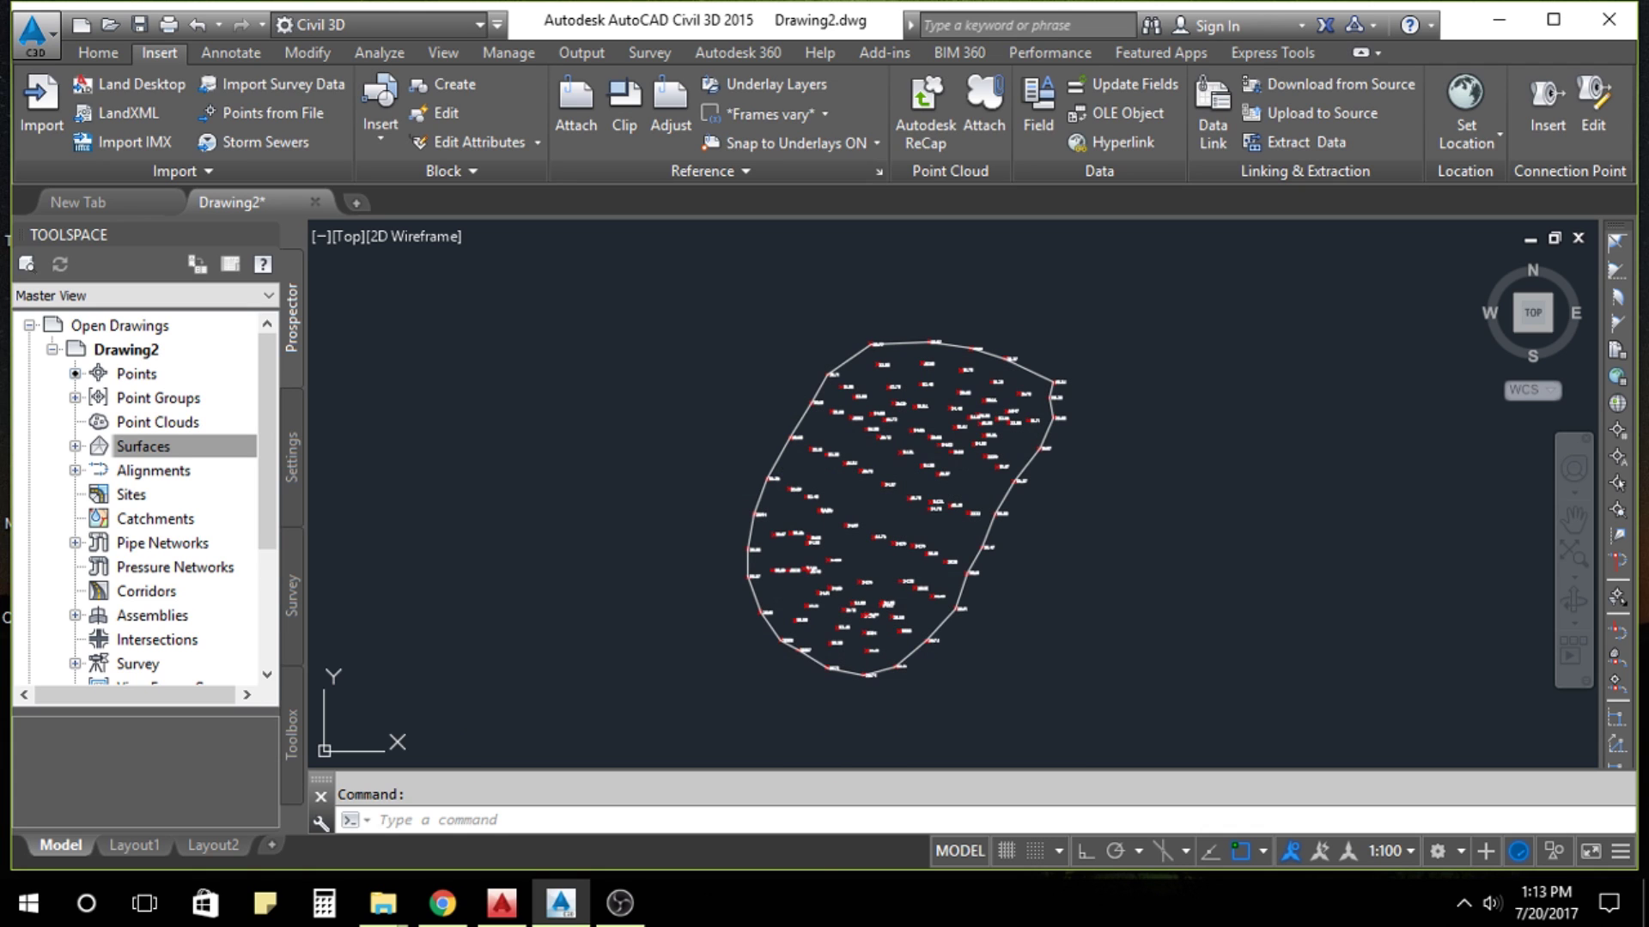
Add another TIN surface named STOCK LEVELS through Prospector's Create Surface option.
right_click(153, 449)
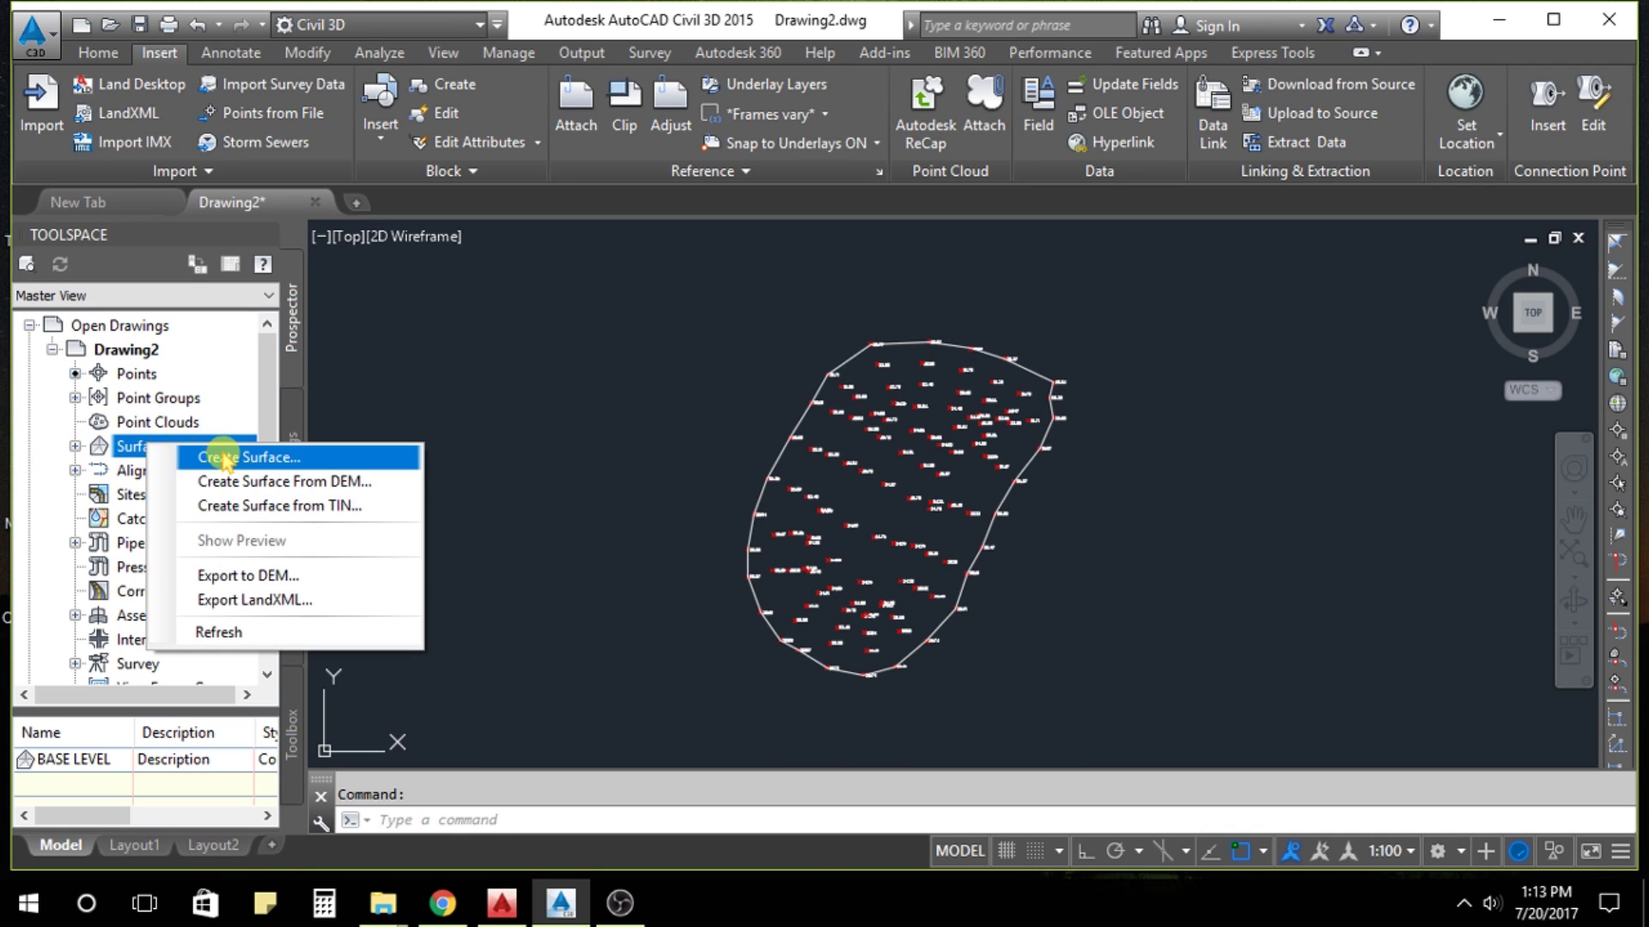
click(230, 461)
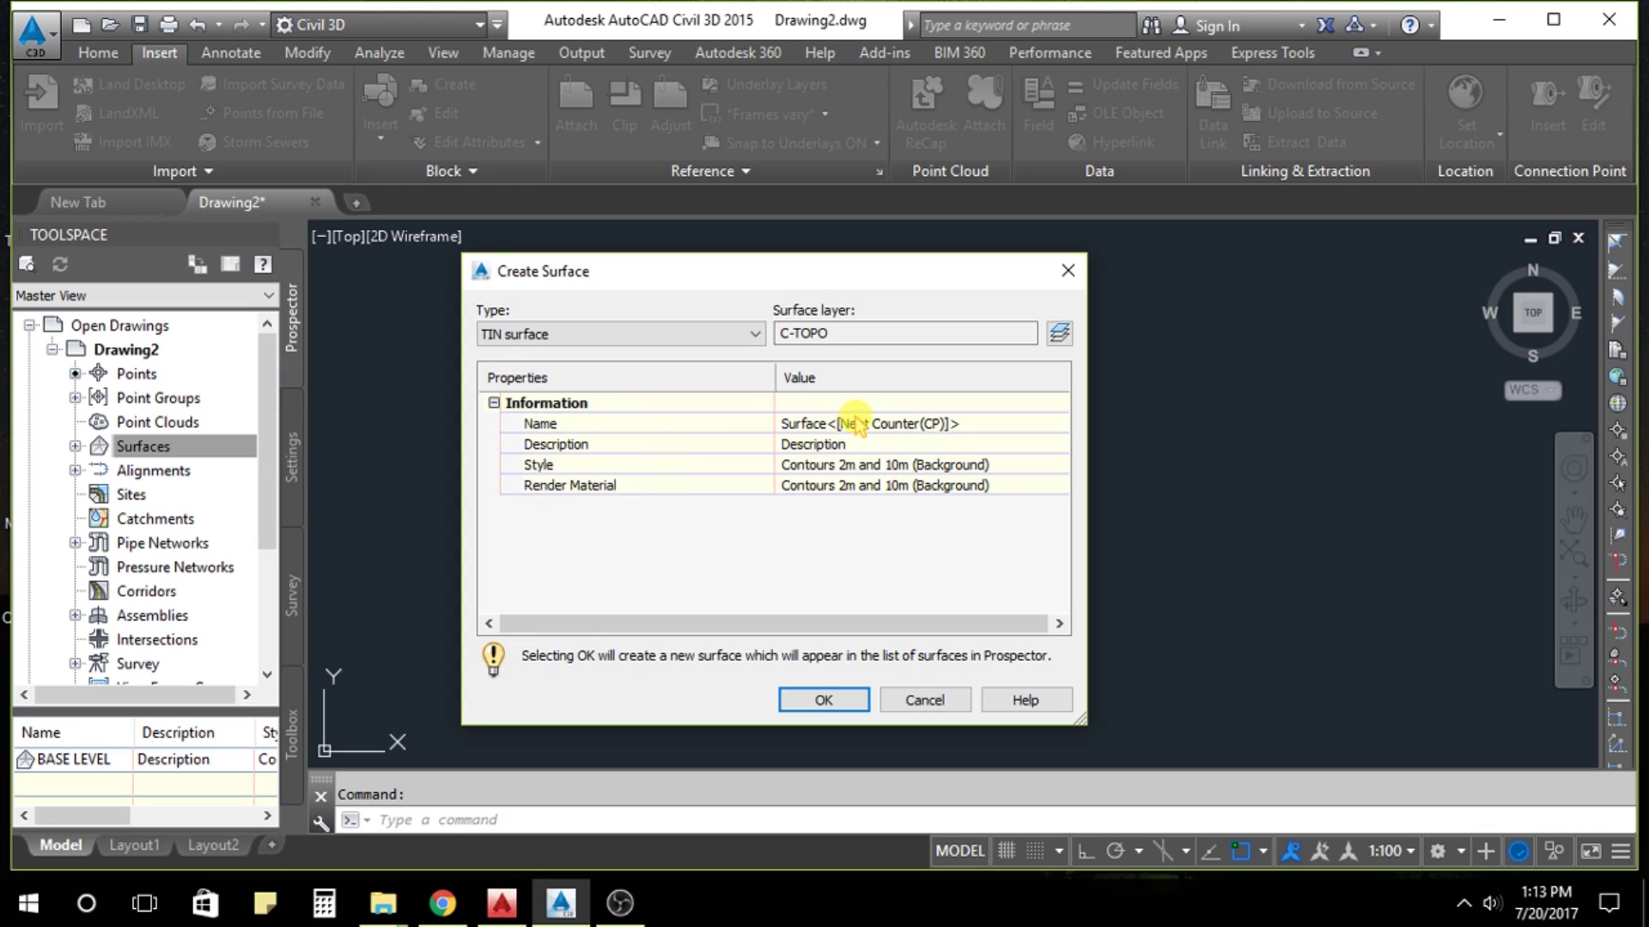
click(902, 422)
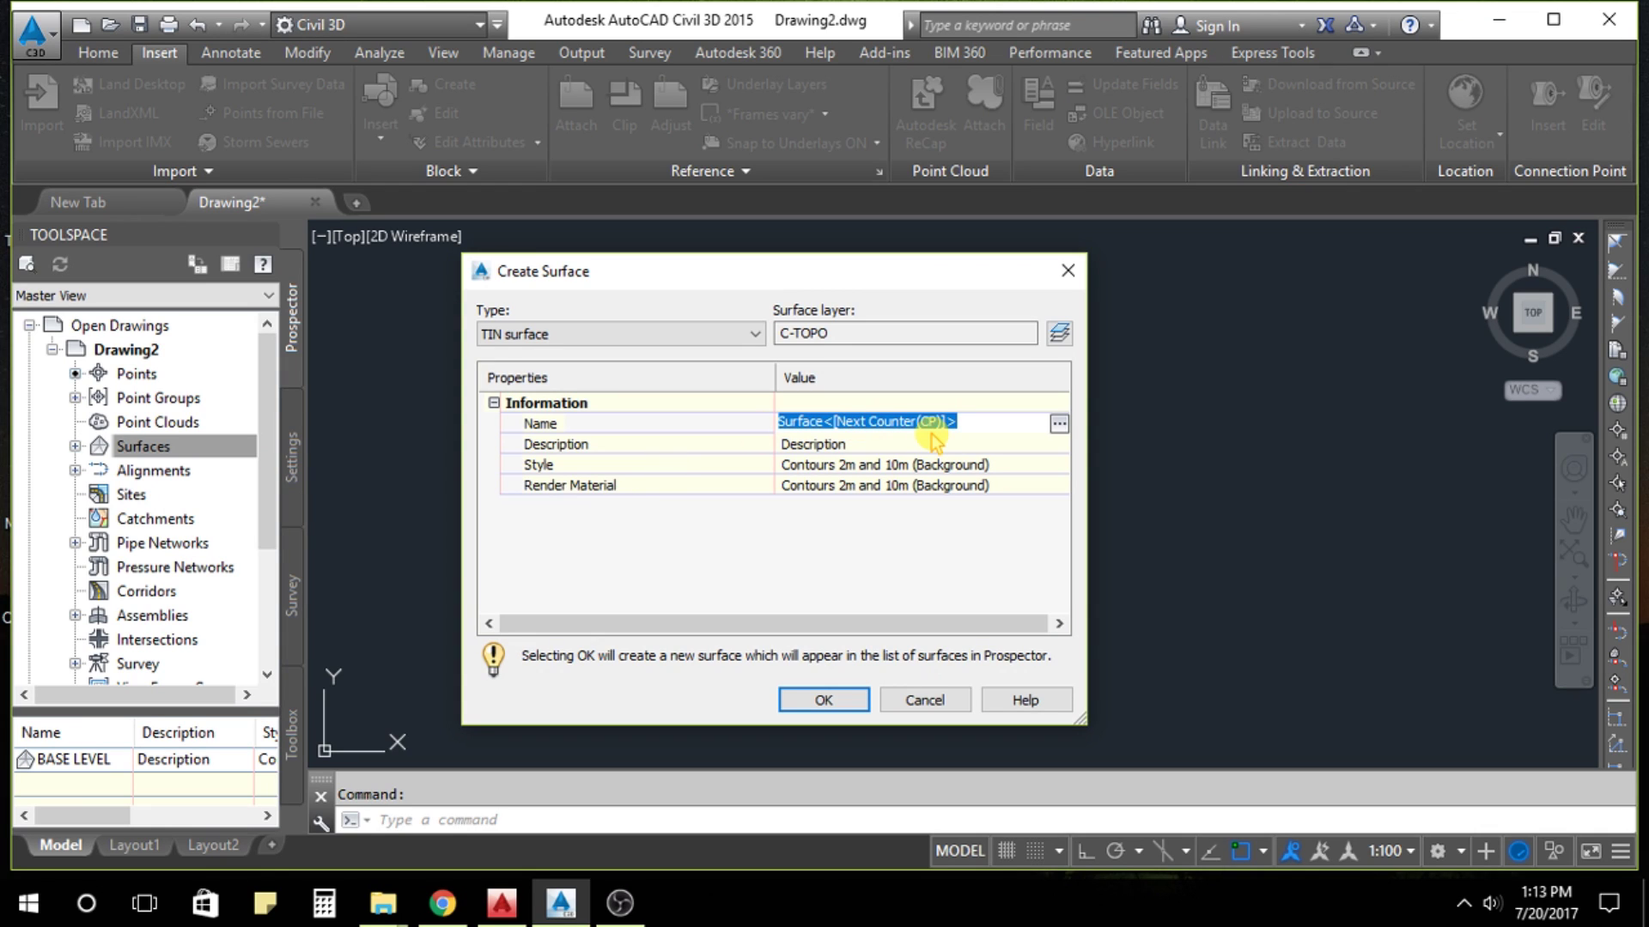
text(STOCK LEVELS)
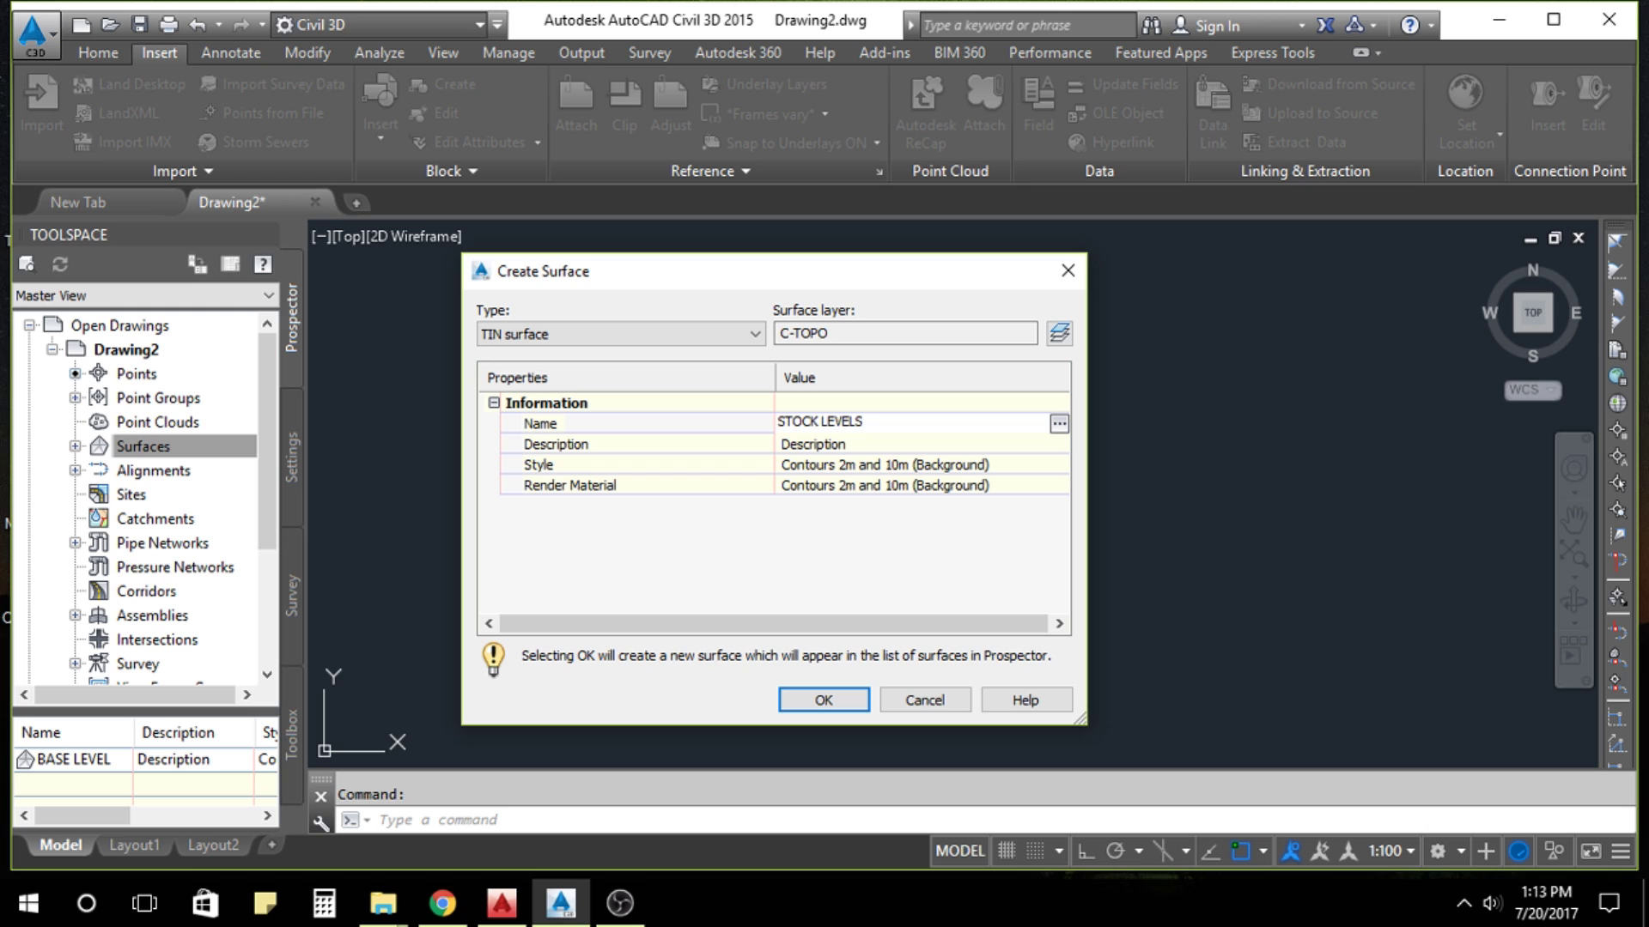
click(839, 699)
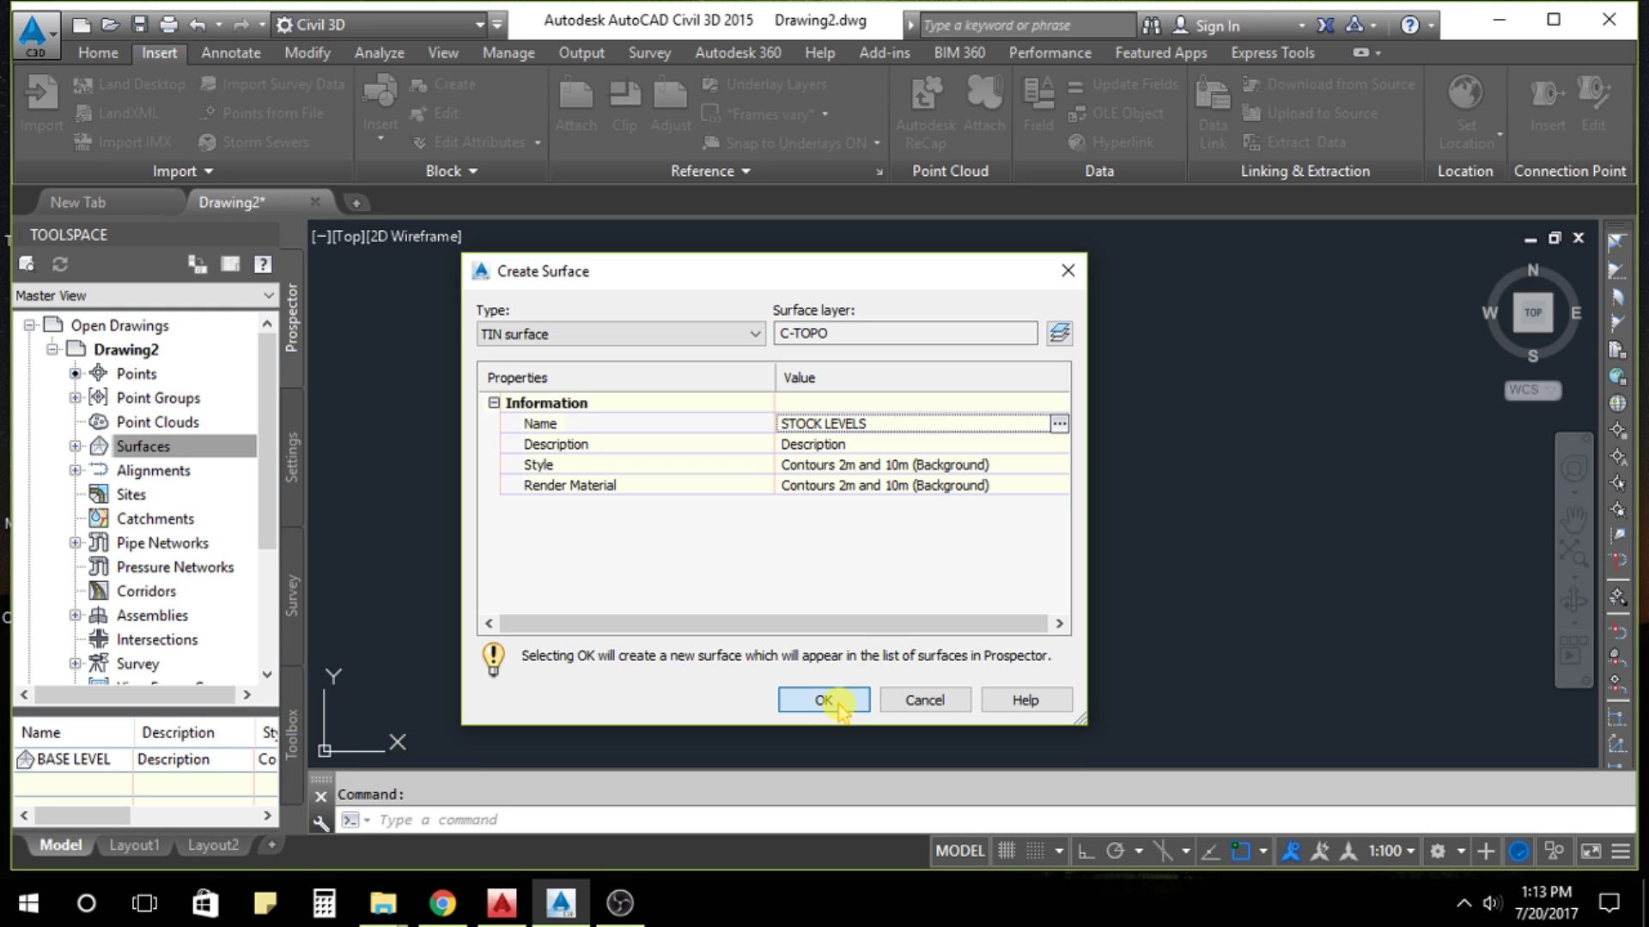
click(135, 451)
Add the boundary polyline to the BASE LEVEL definition as contour data described 'BASE L'.
click(76, 447)
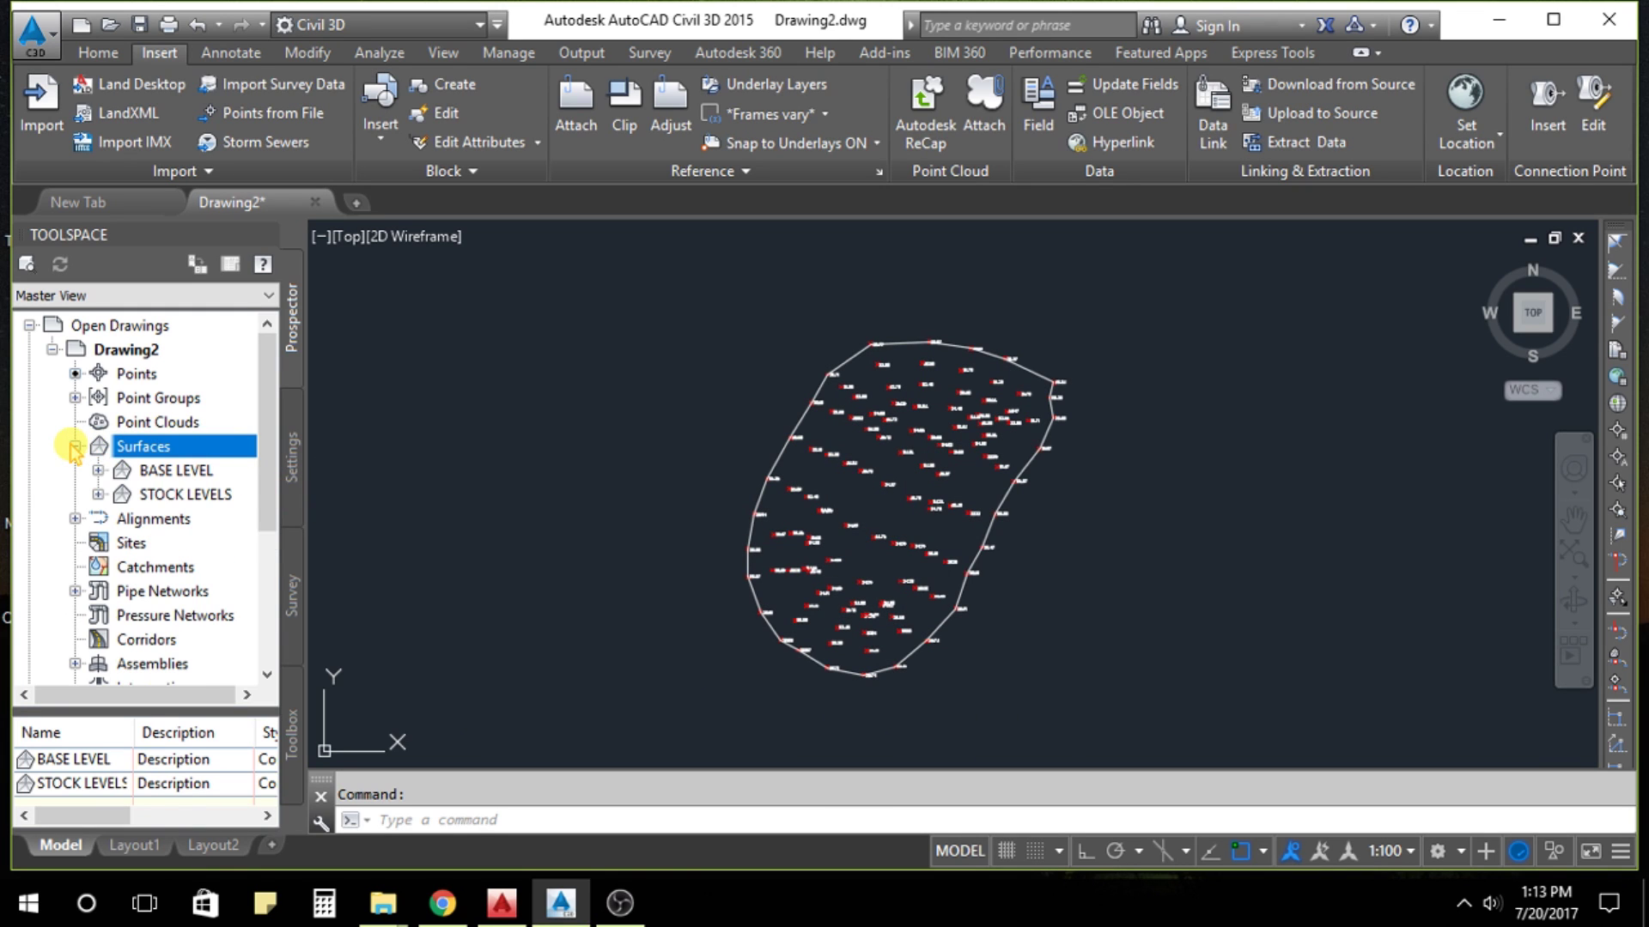
click(100, 470)
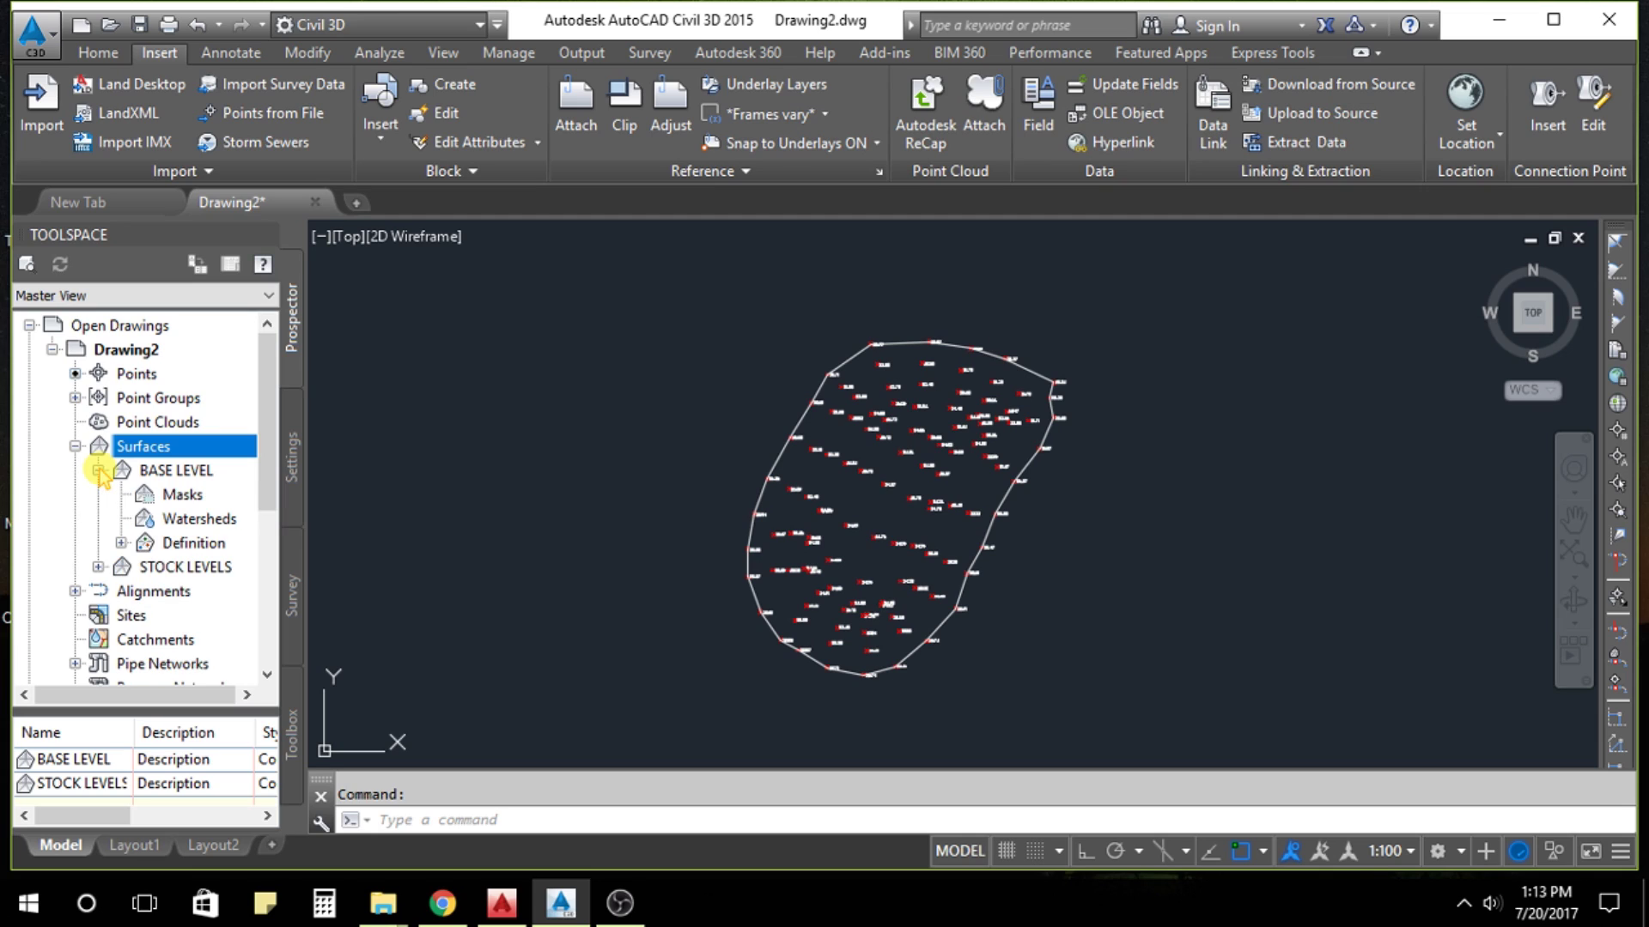
click(122, 541)
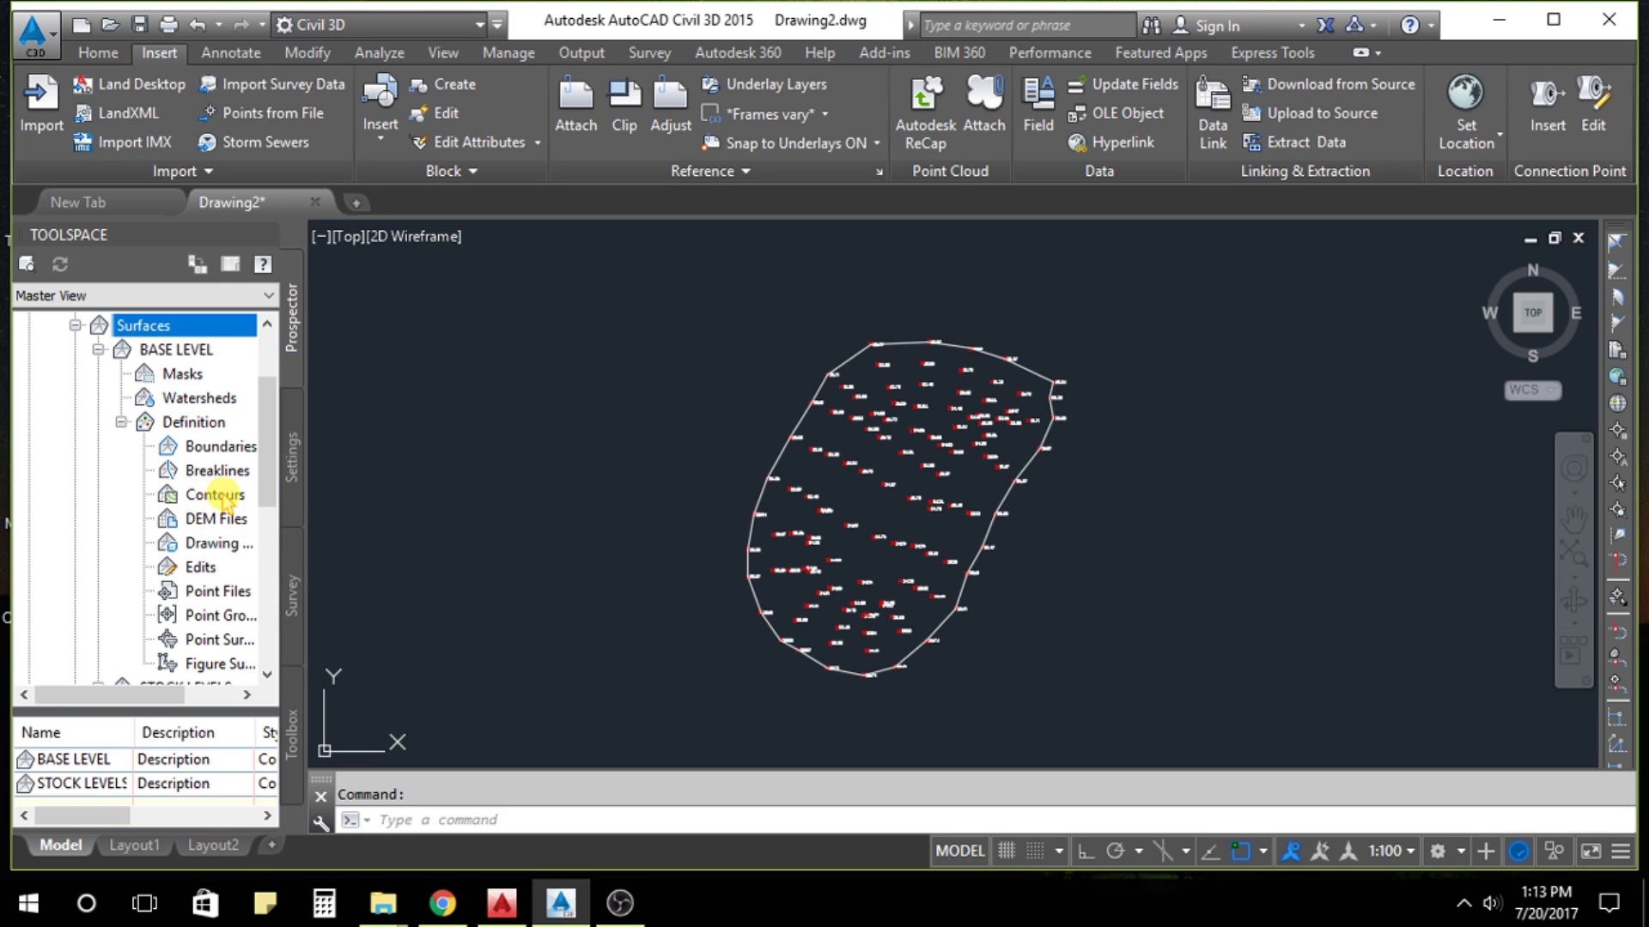
click(207, 495)
right_click(235, 498)
click(289, 512)
text(BASE L)
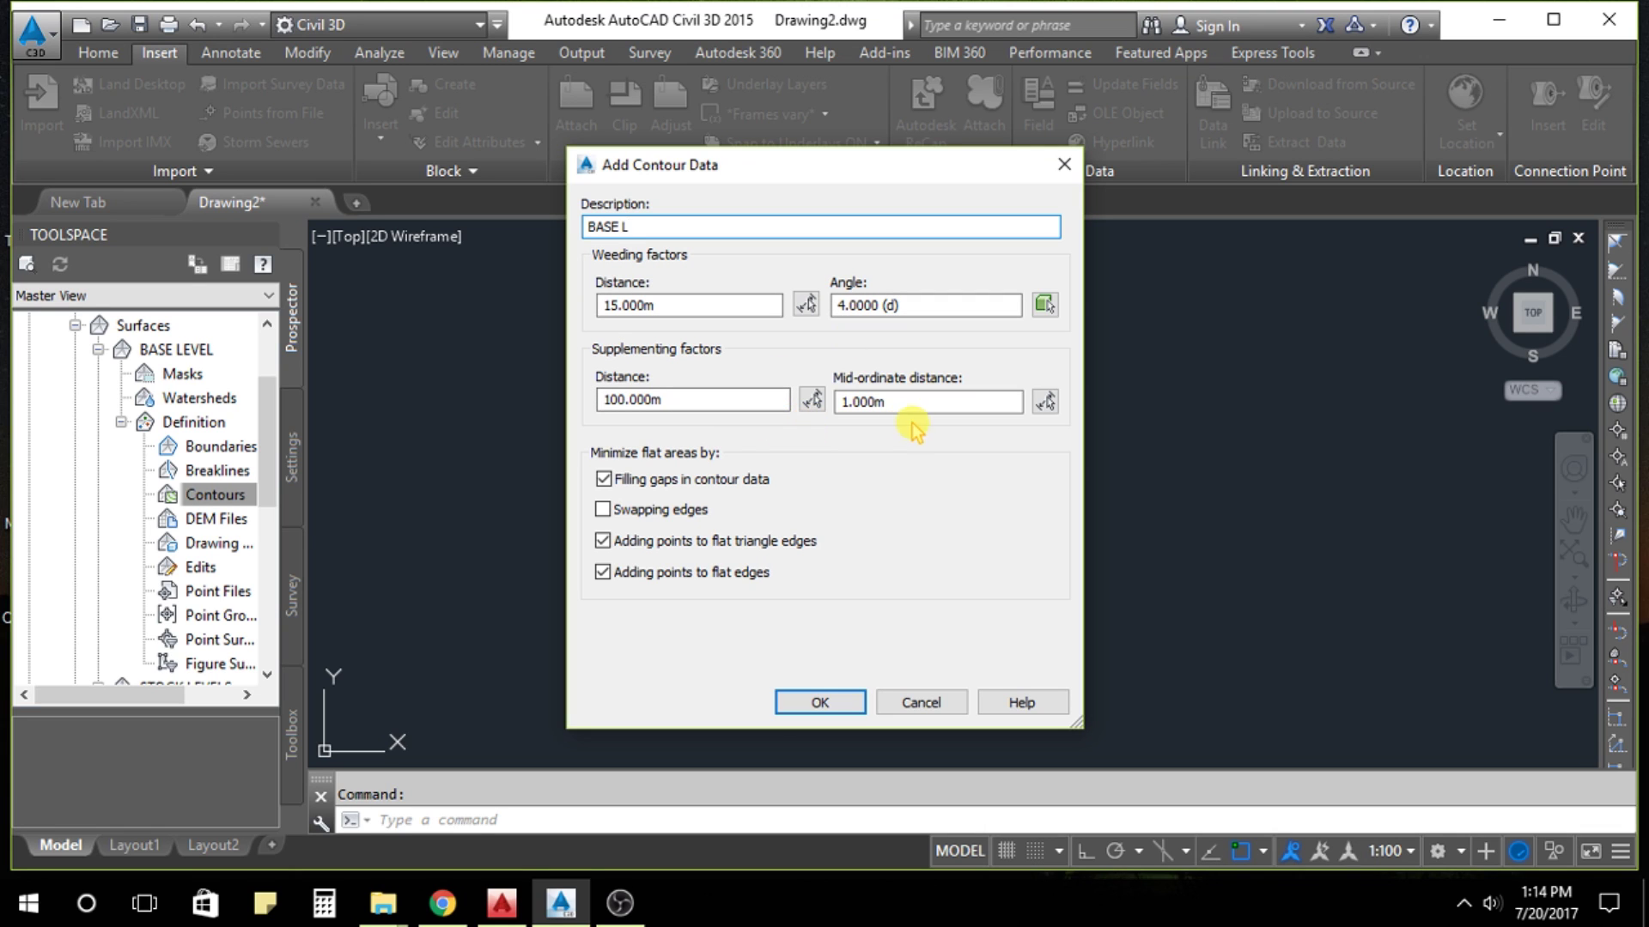
click(796, 707)
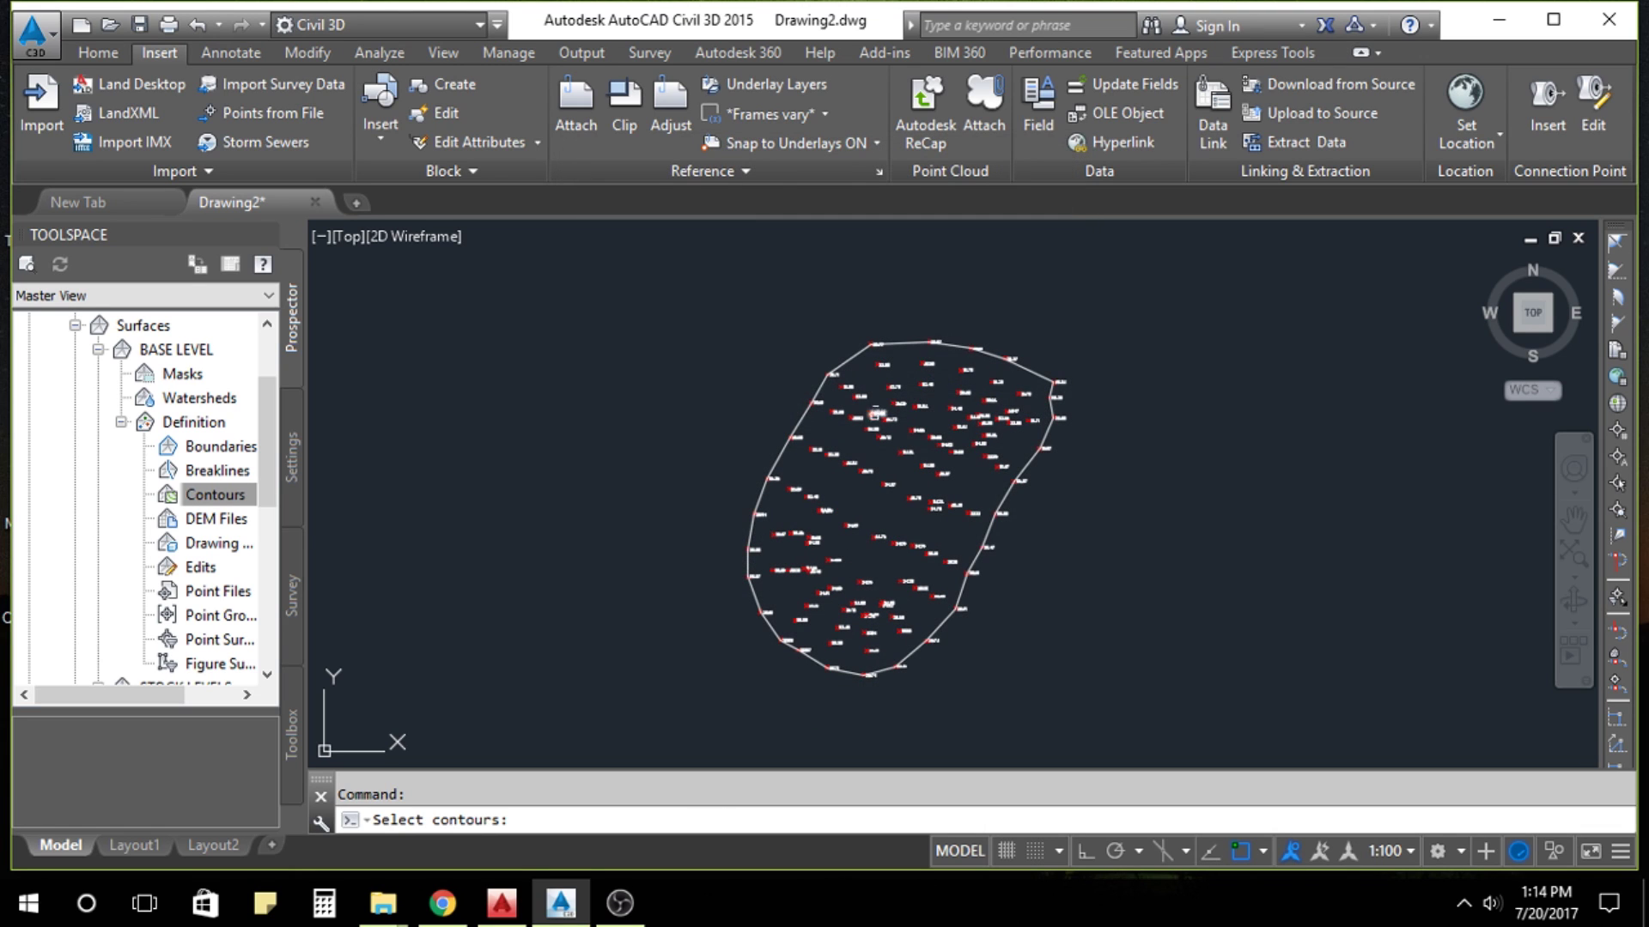
click(859, 359)
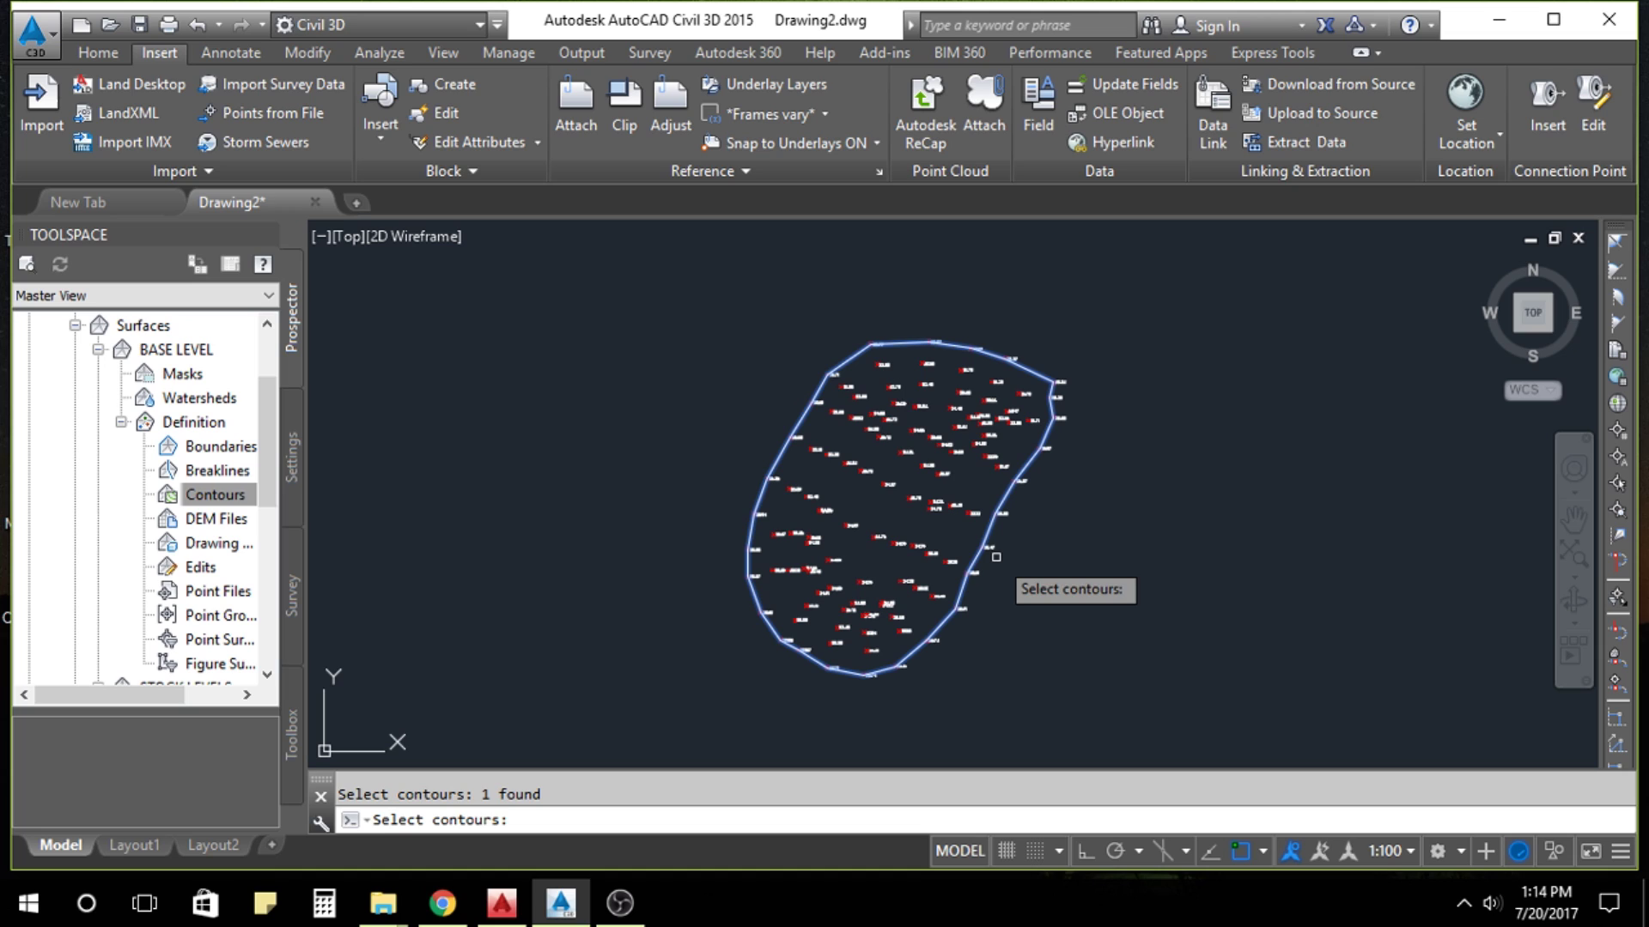
key(Return)
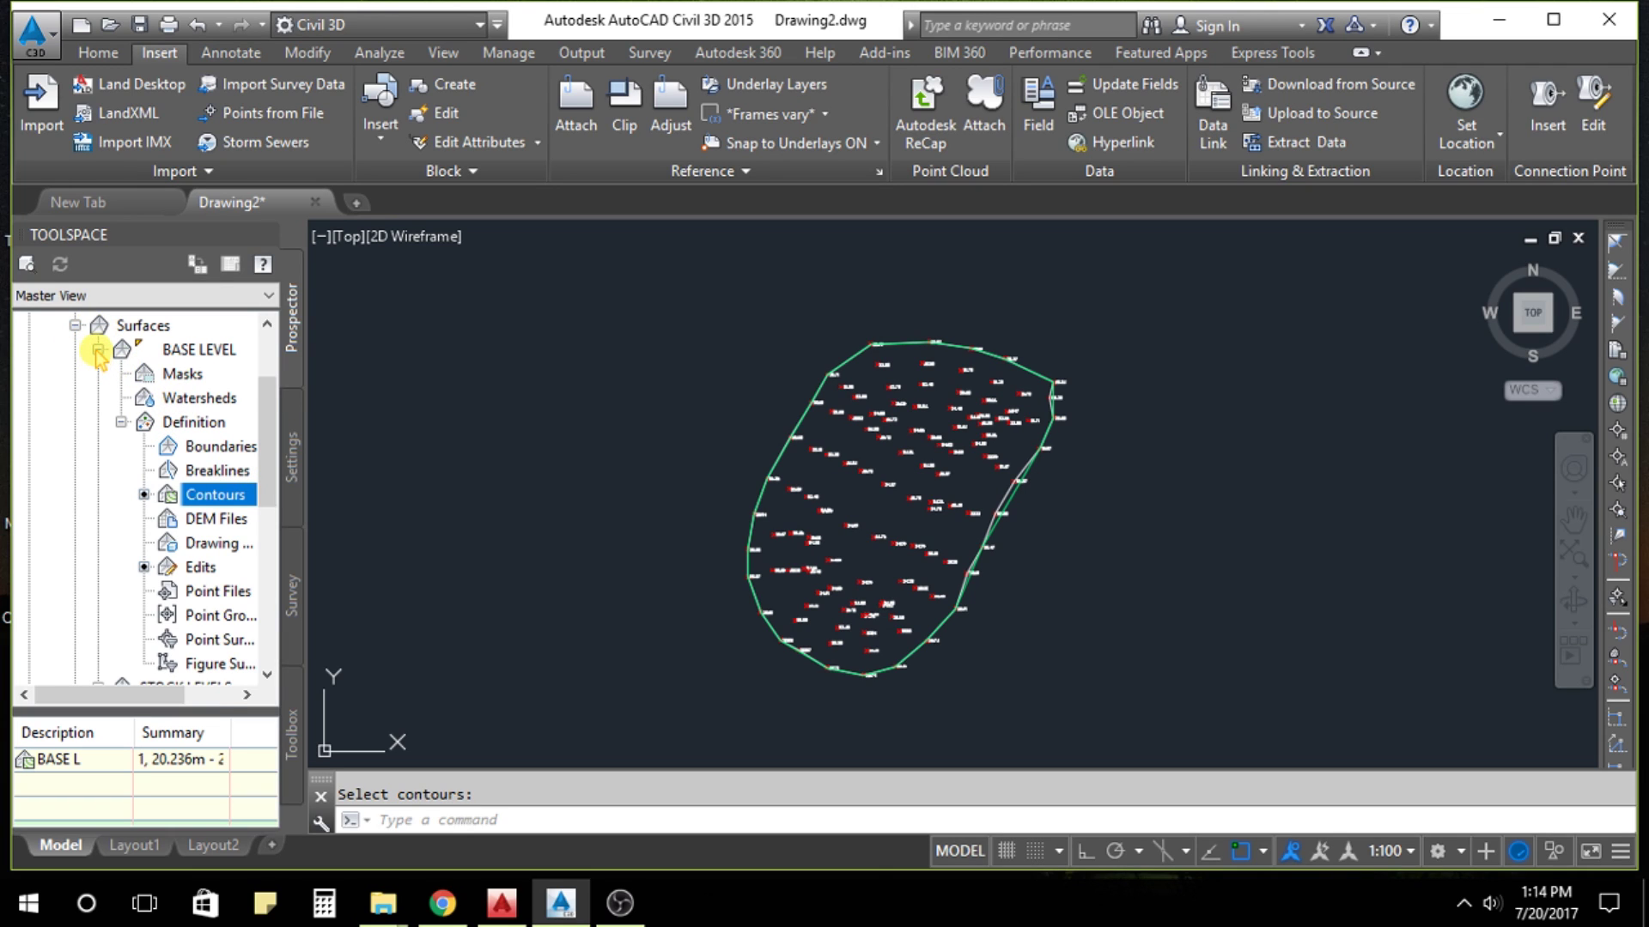
Add the Stock -125 CSV point file to the STOCK LEVELS surface definition.
click(99, 349)
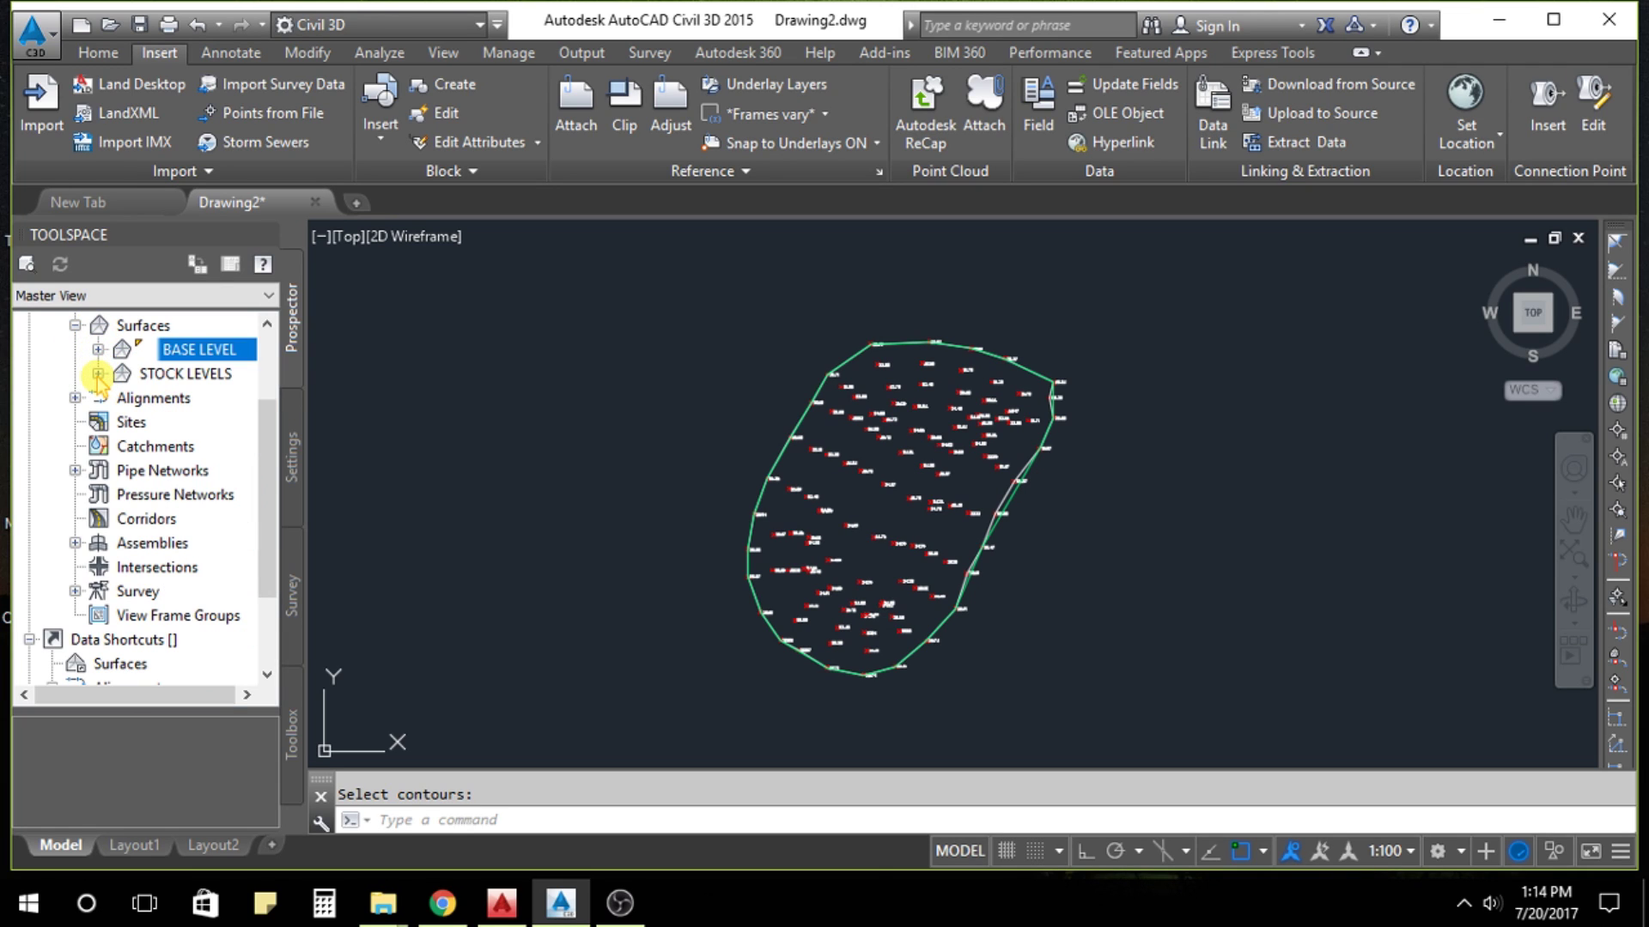
click(97, 373)
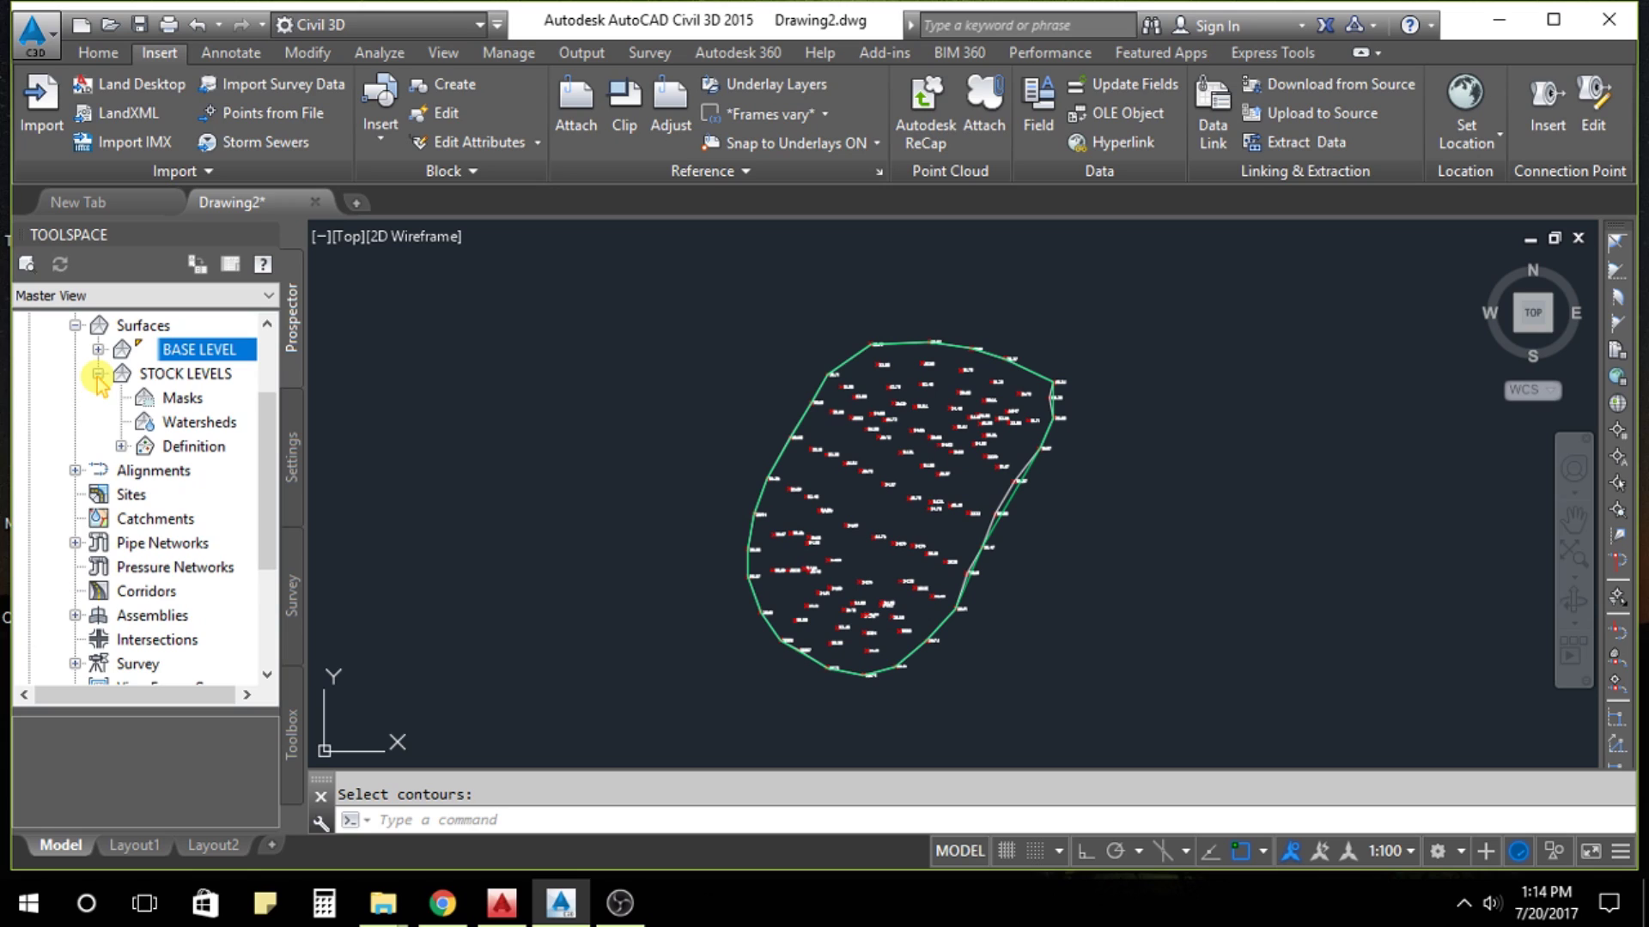
click(120, 446)
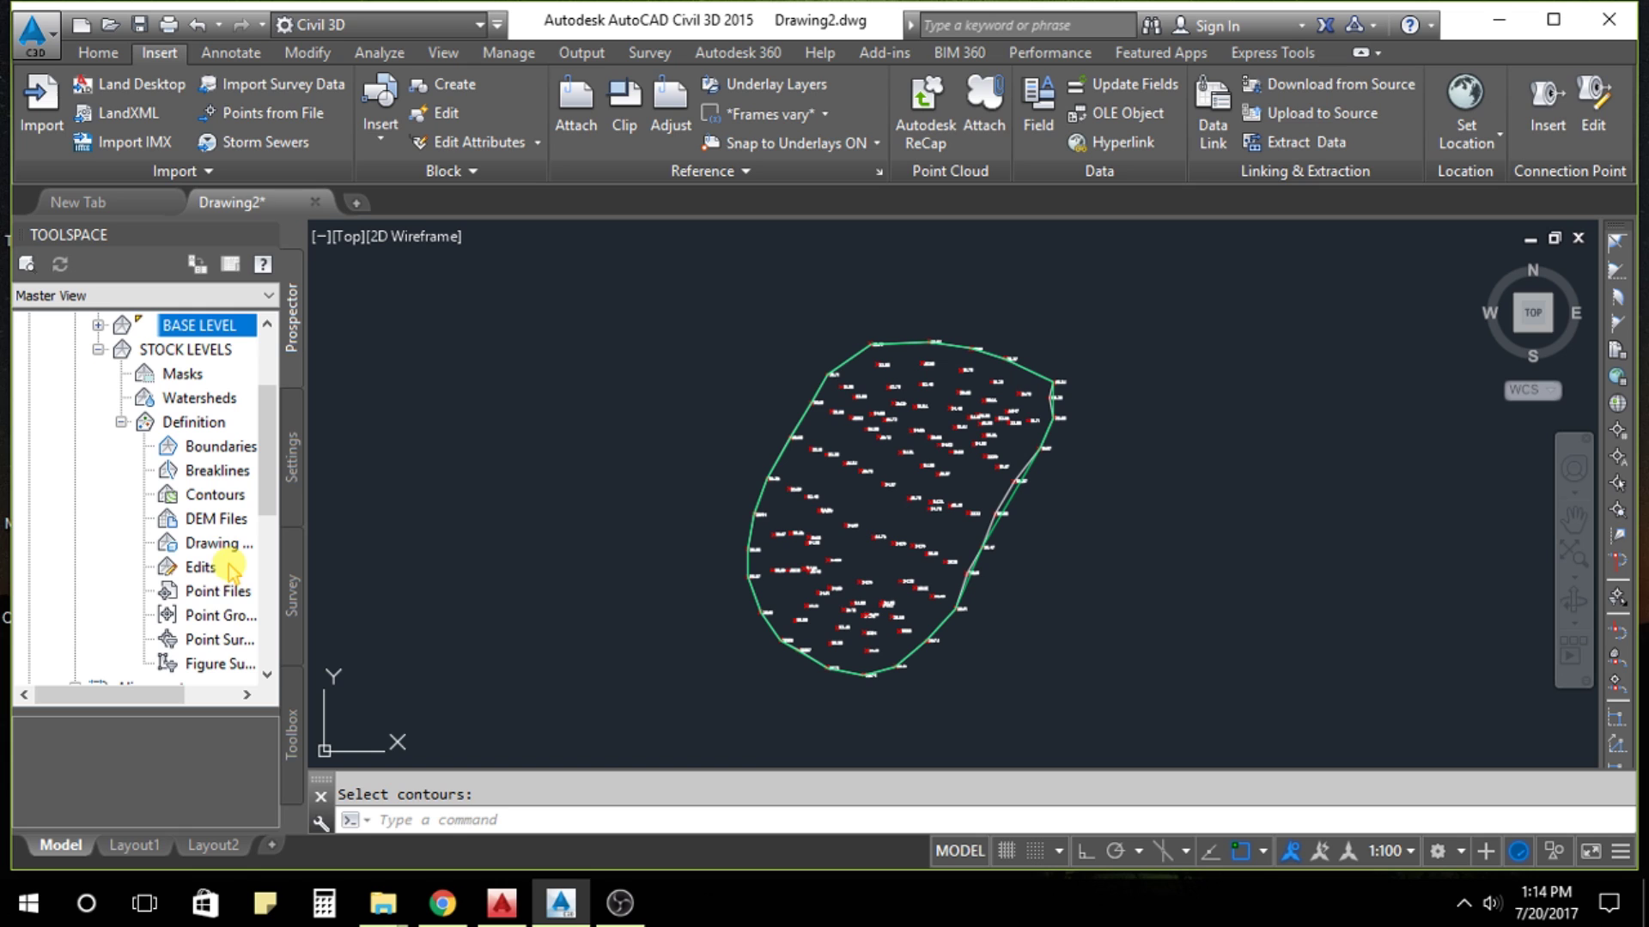
click(222, 592)
right_click(226, 595)
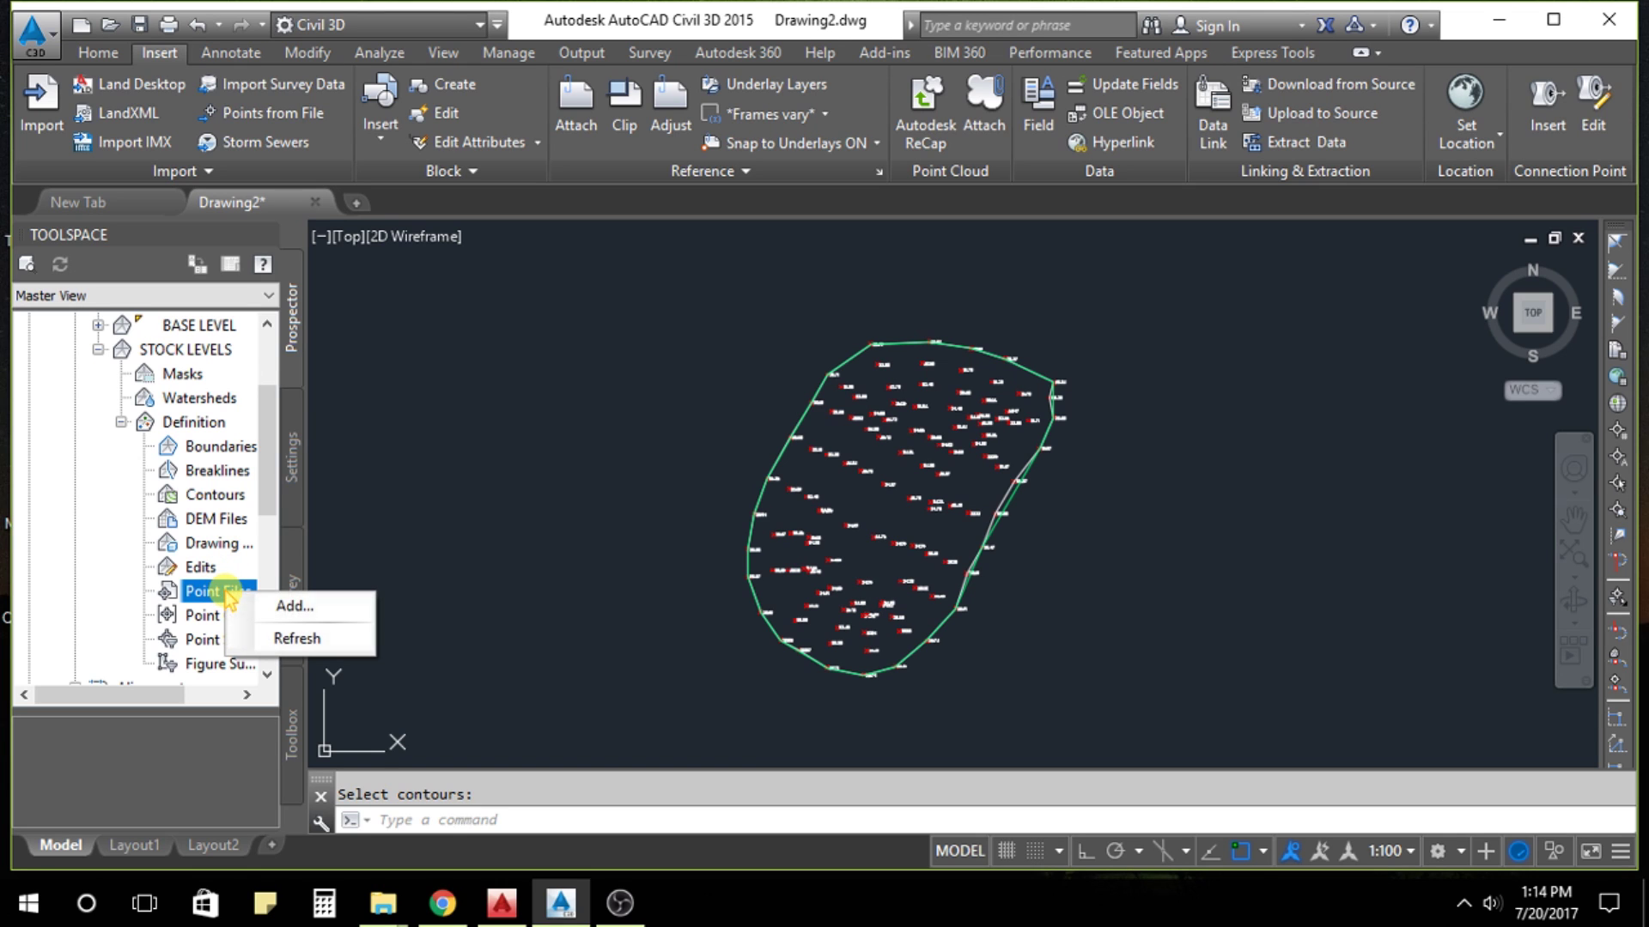
click(294, 605)
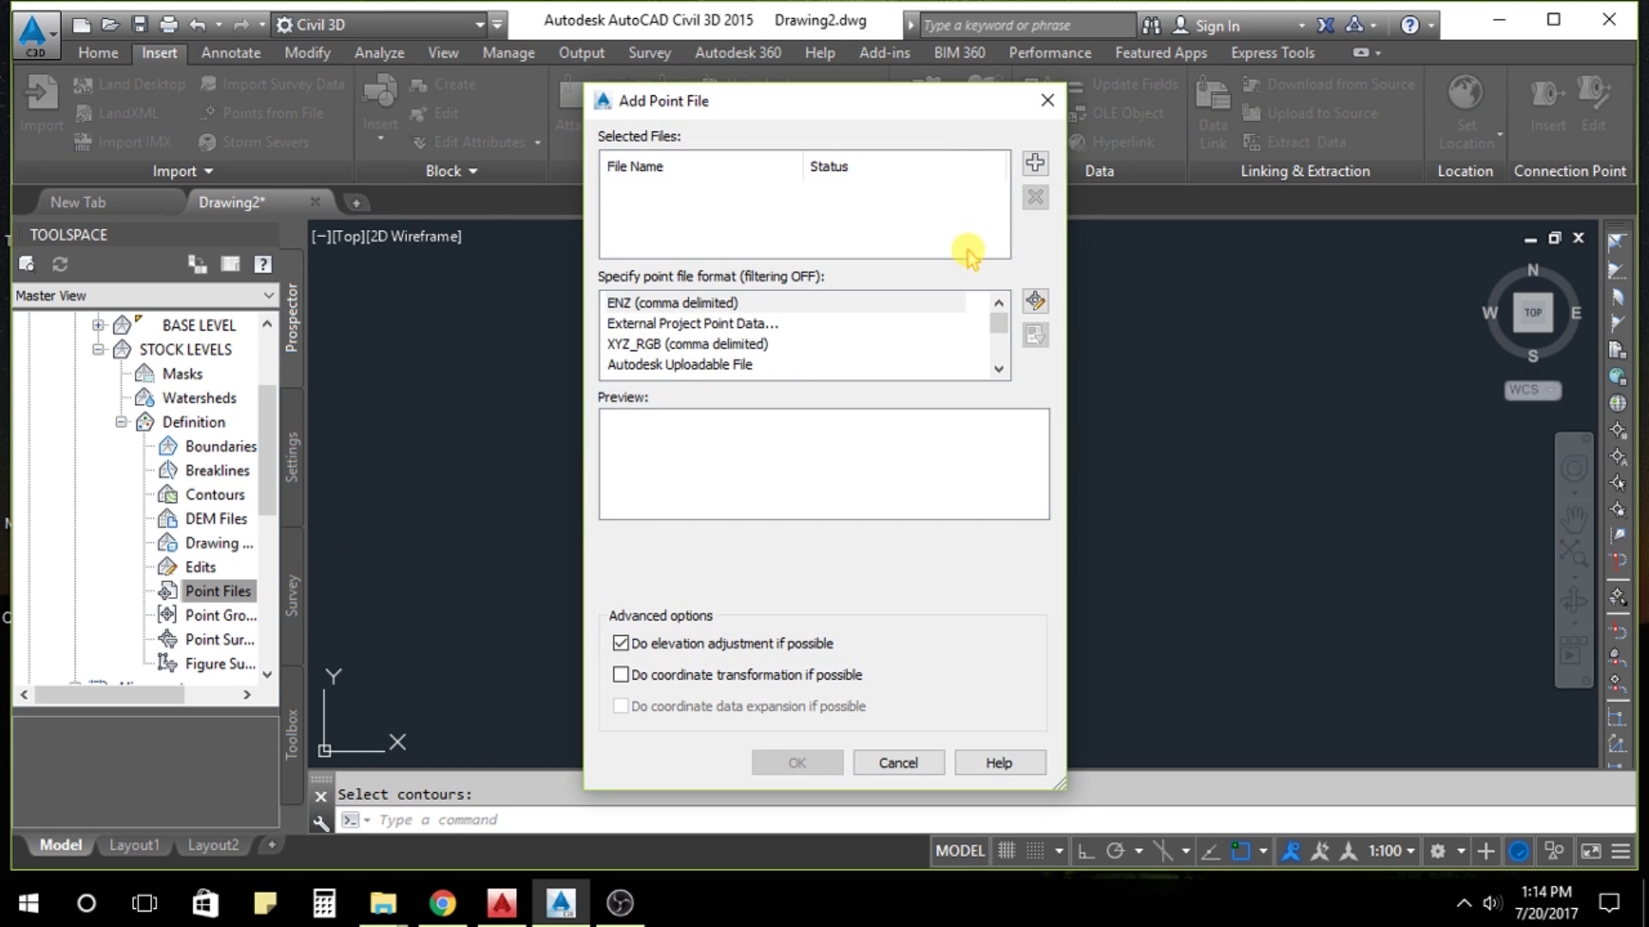
click(1038, 164)
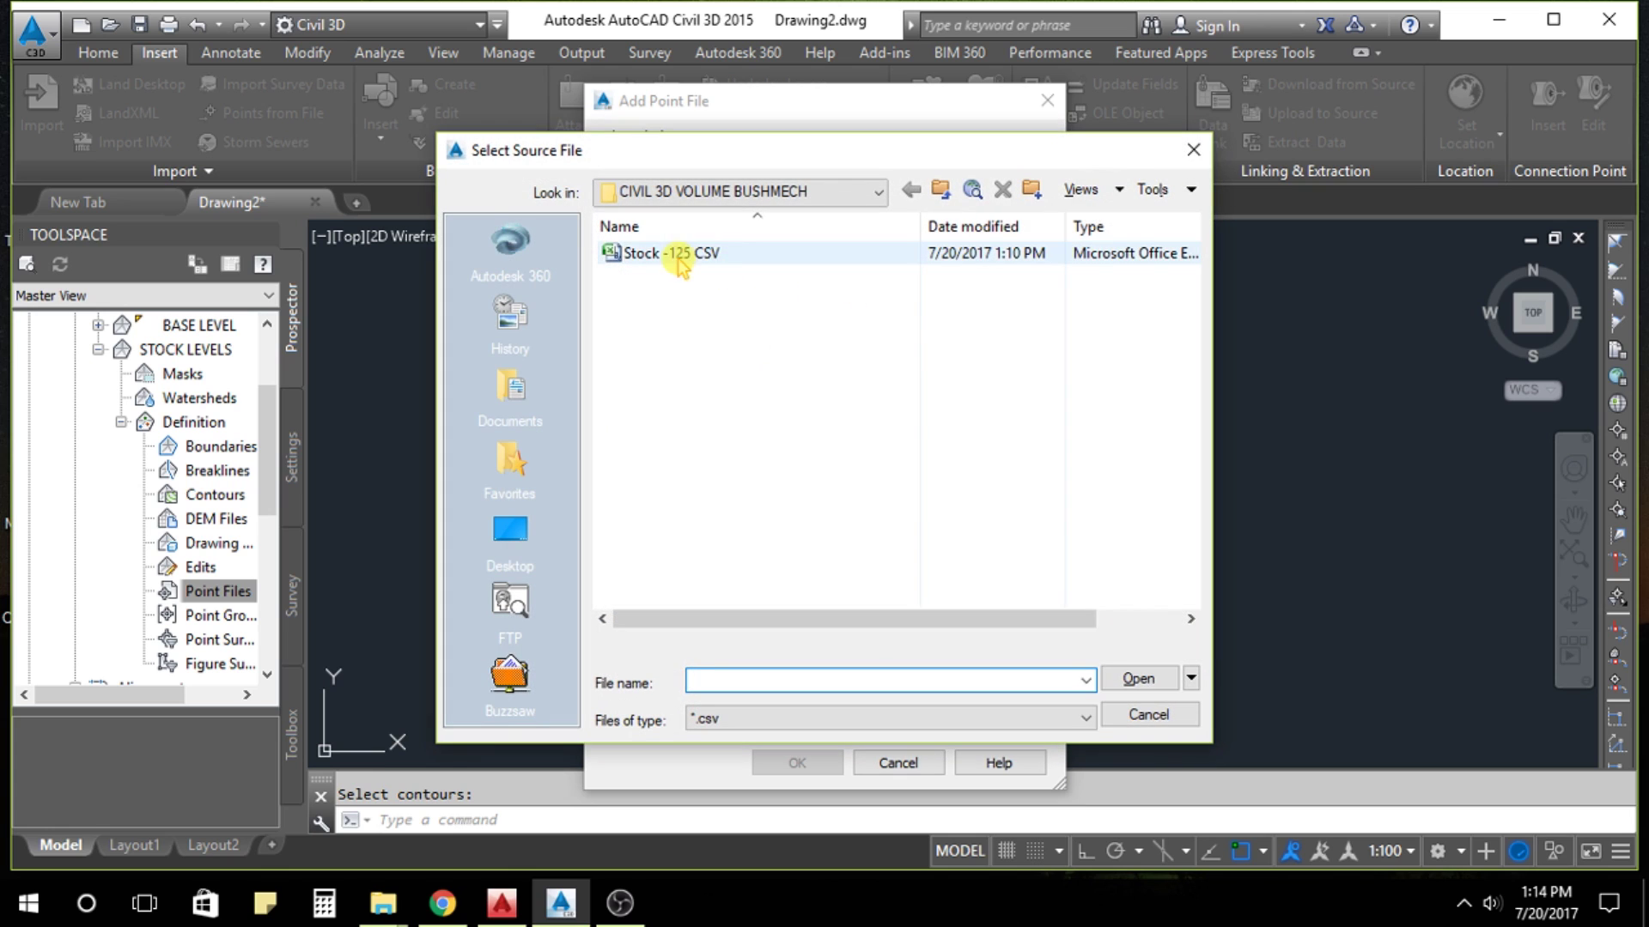
click(730, 258)
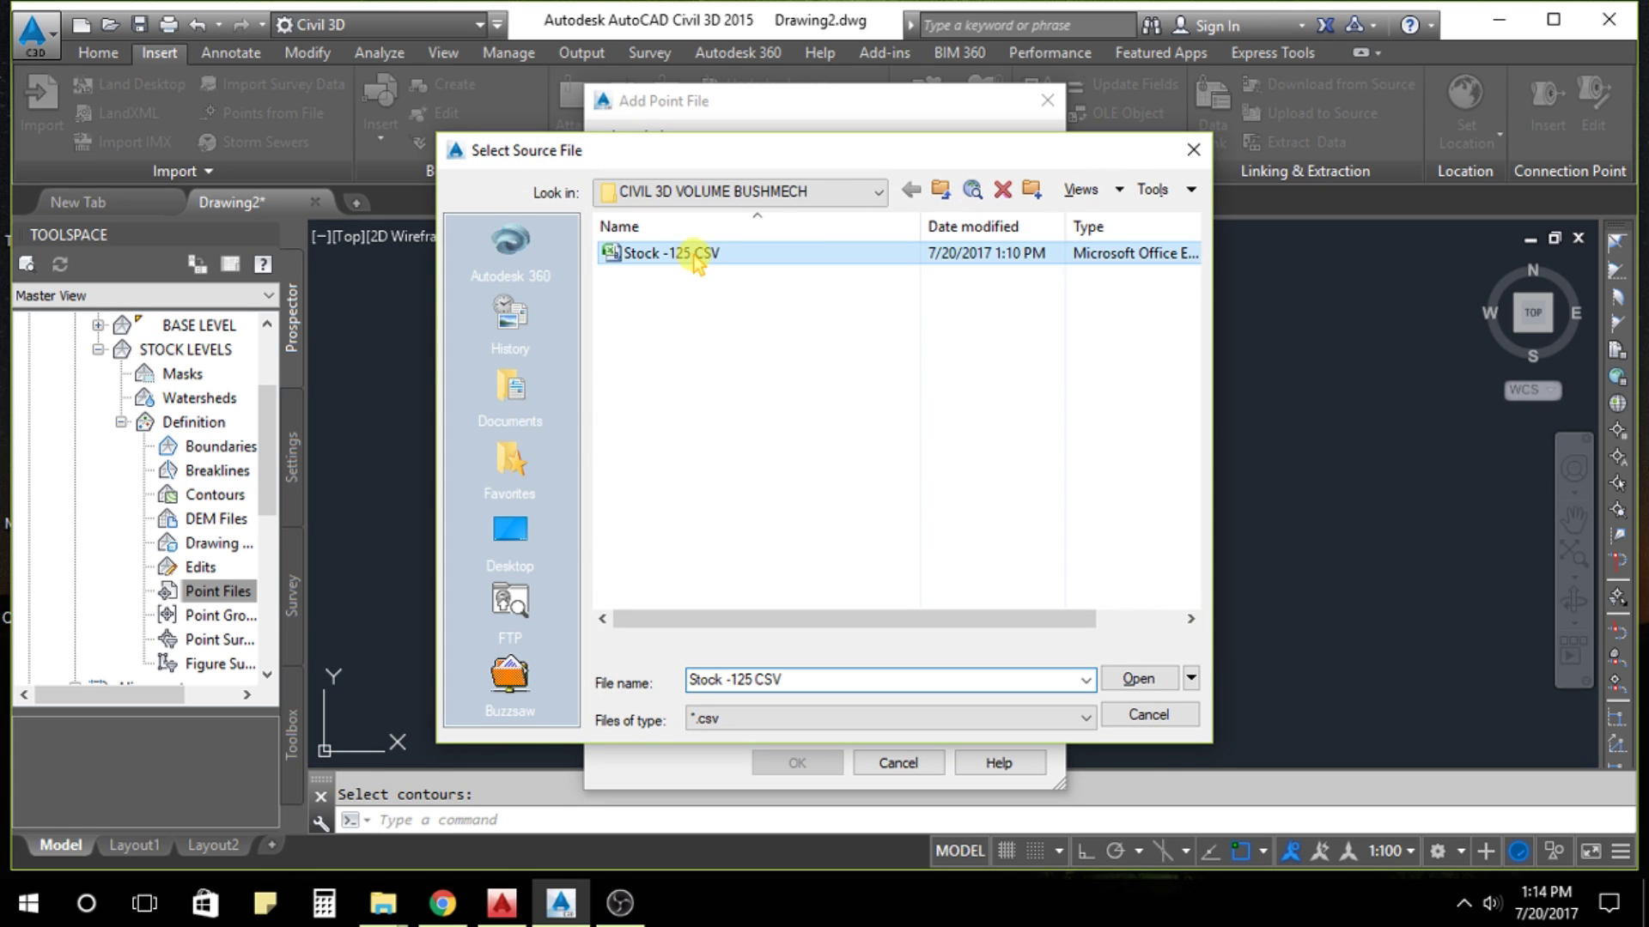
click(1138, 679)
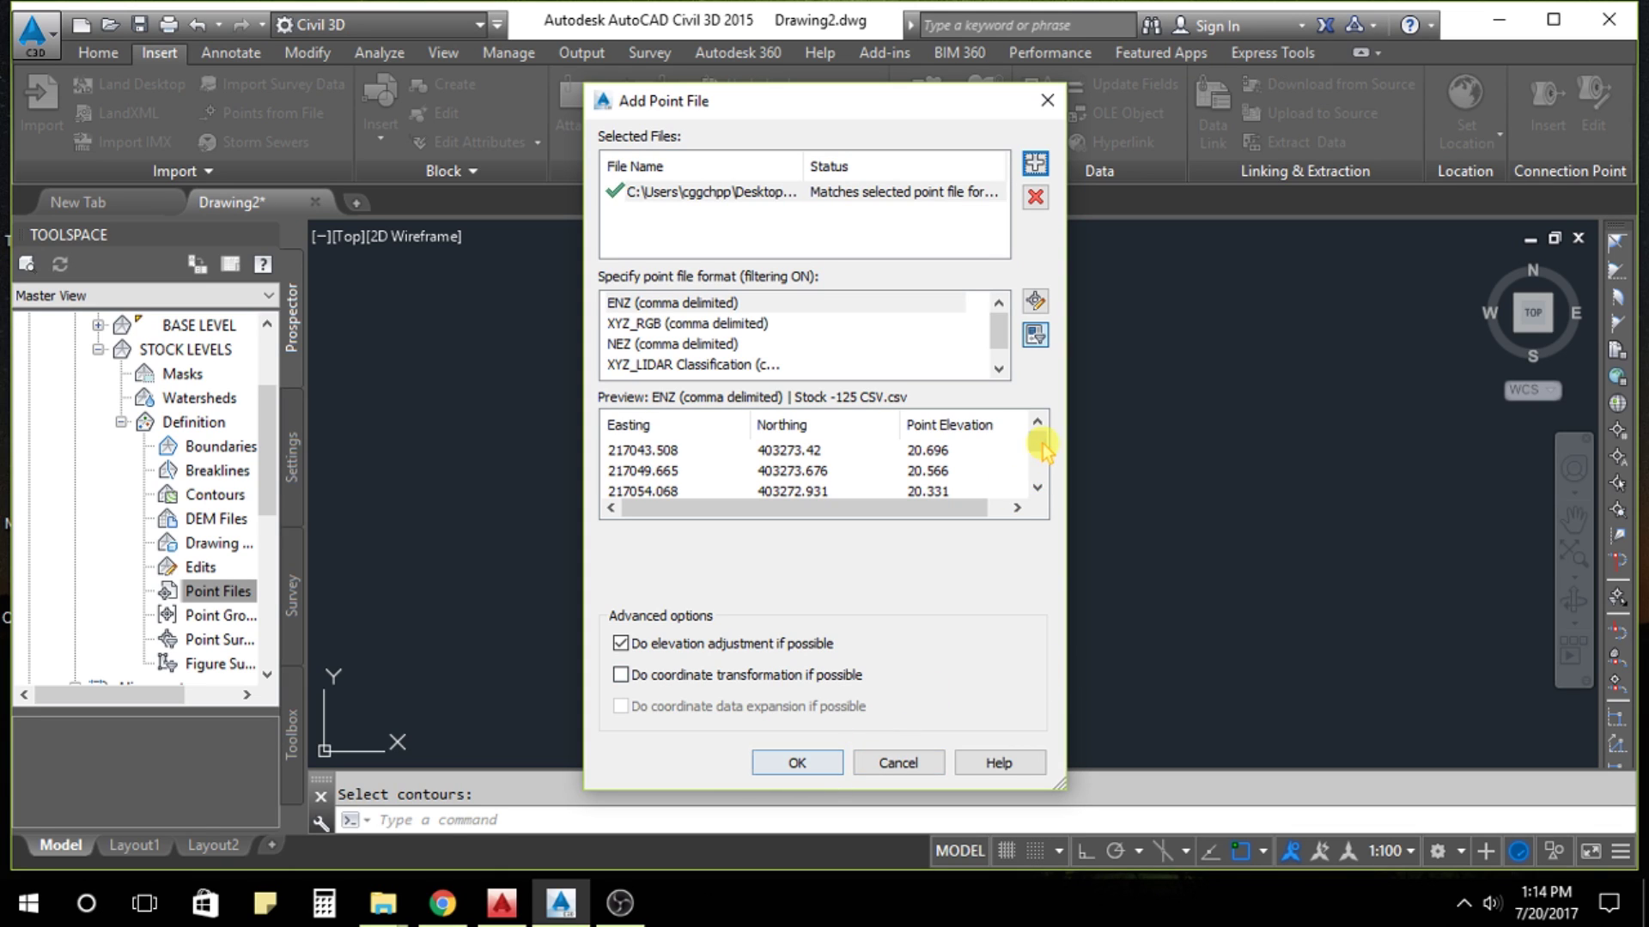
drag(1039, 446, 1038, 483)
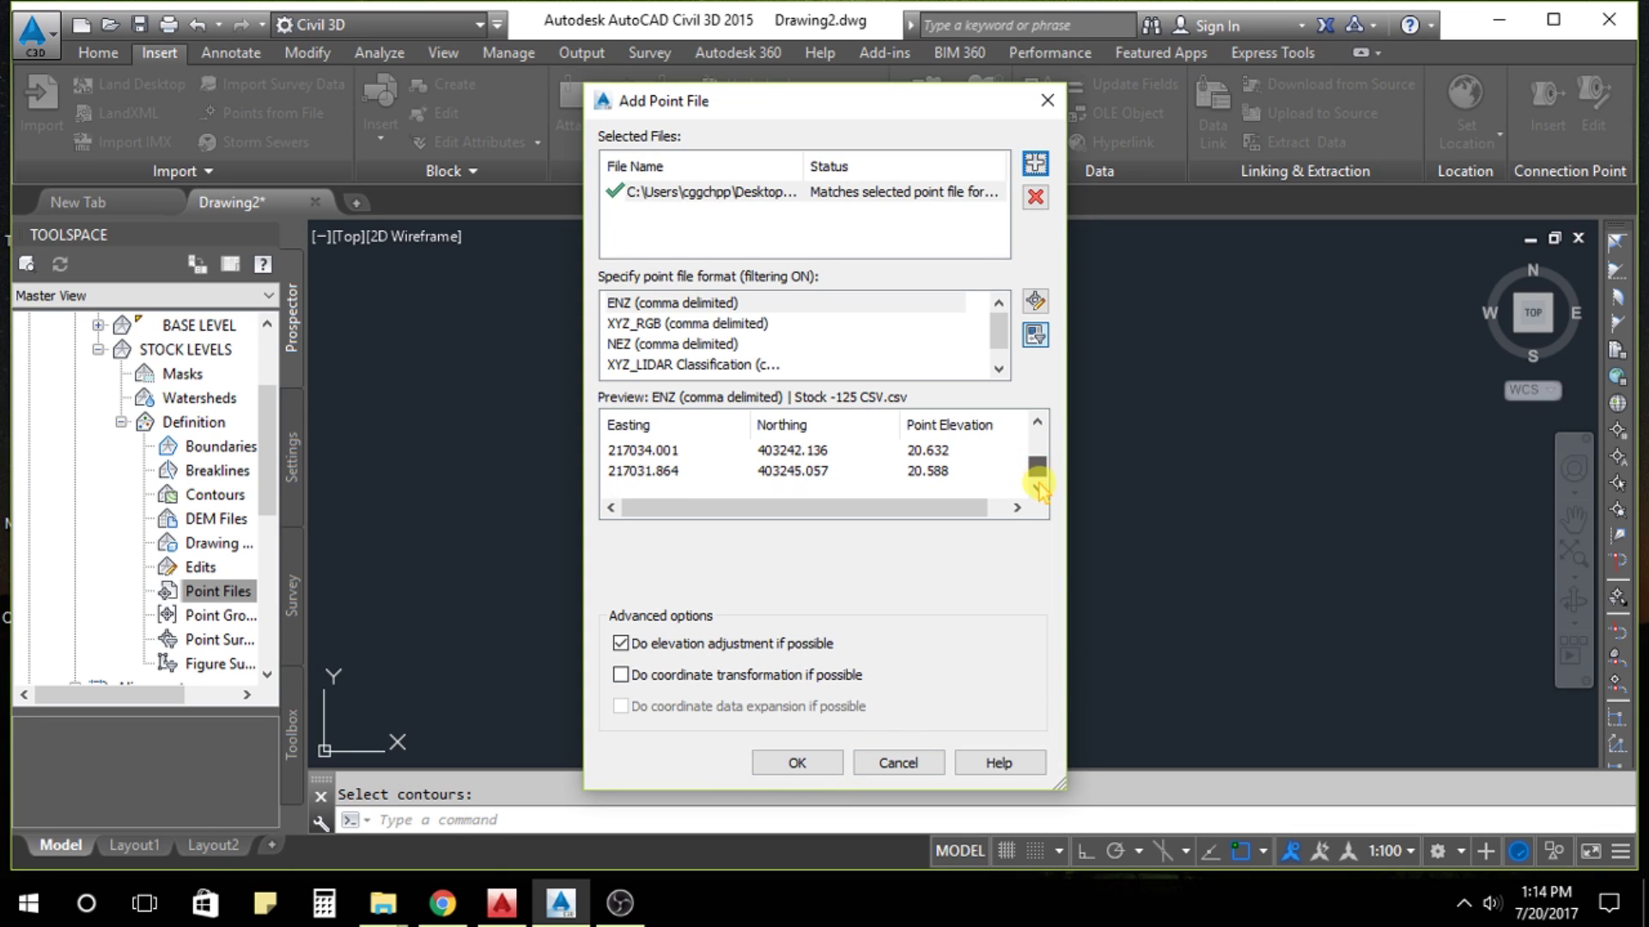
click(798, 762)
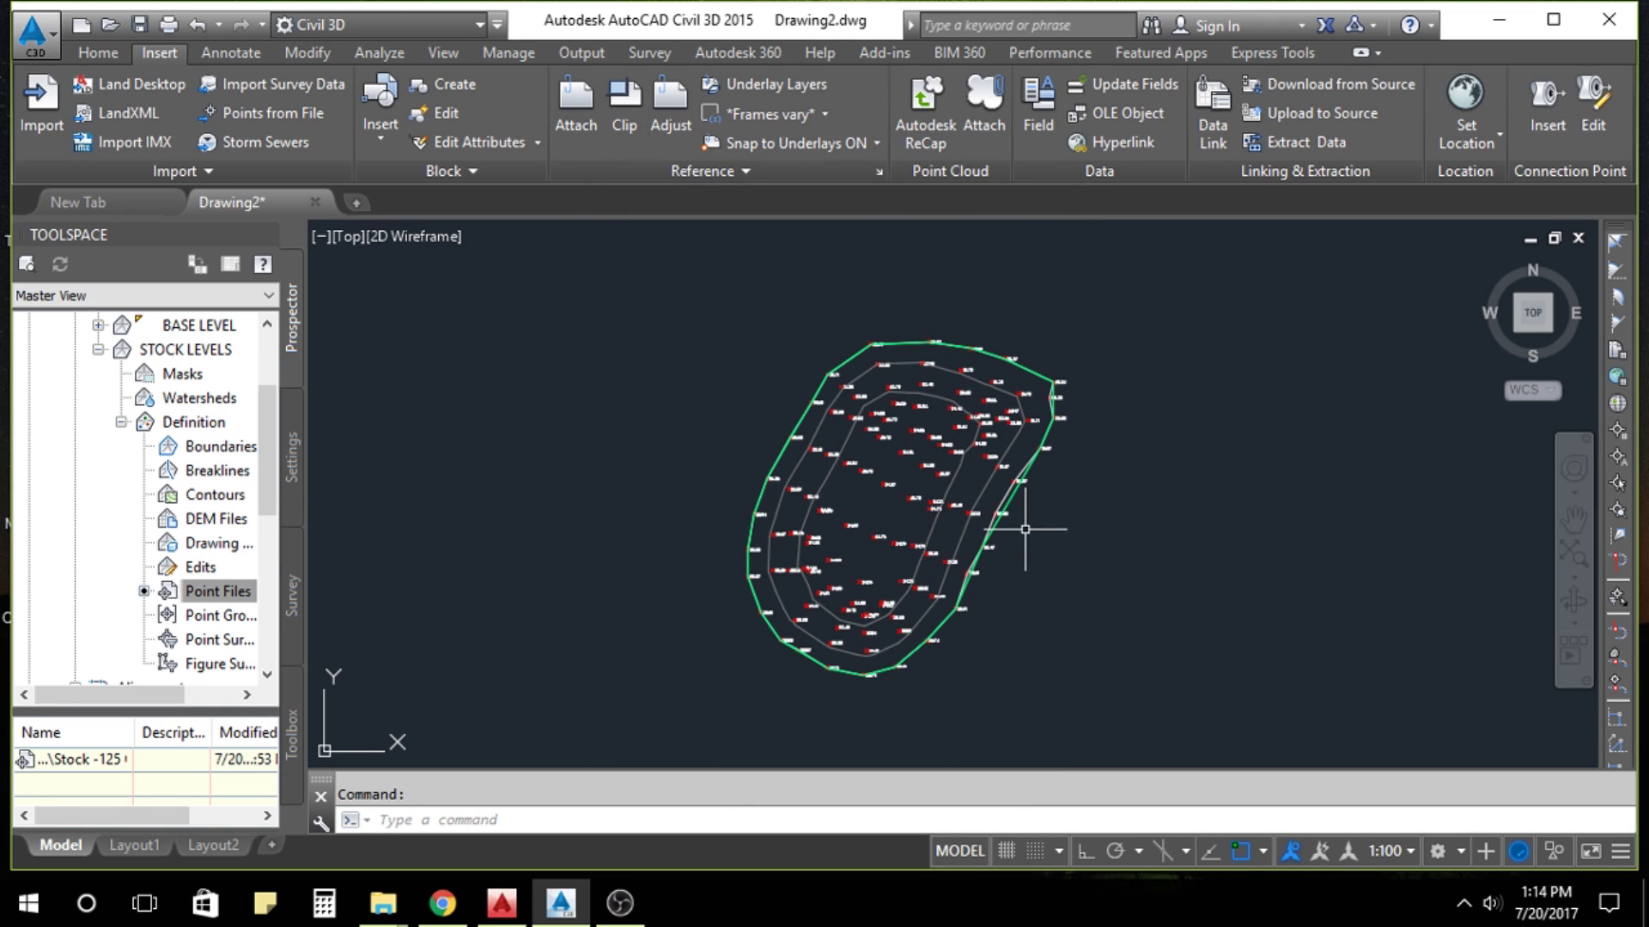
click(954, 481)
click(252, 114)
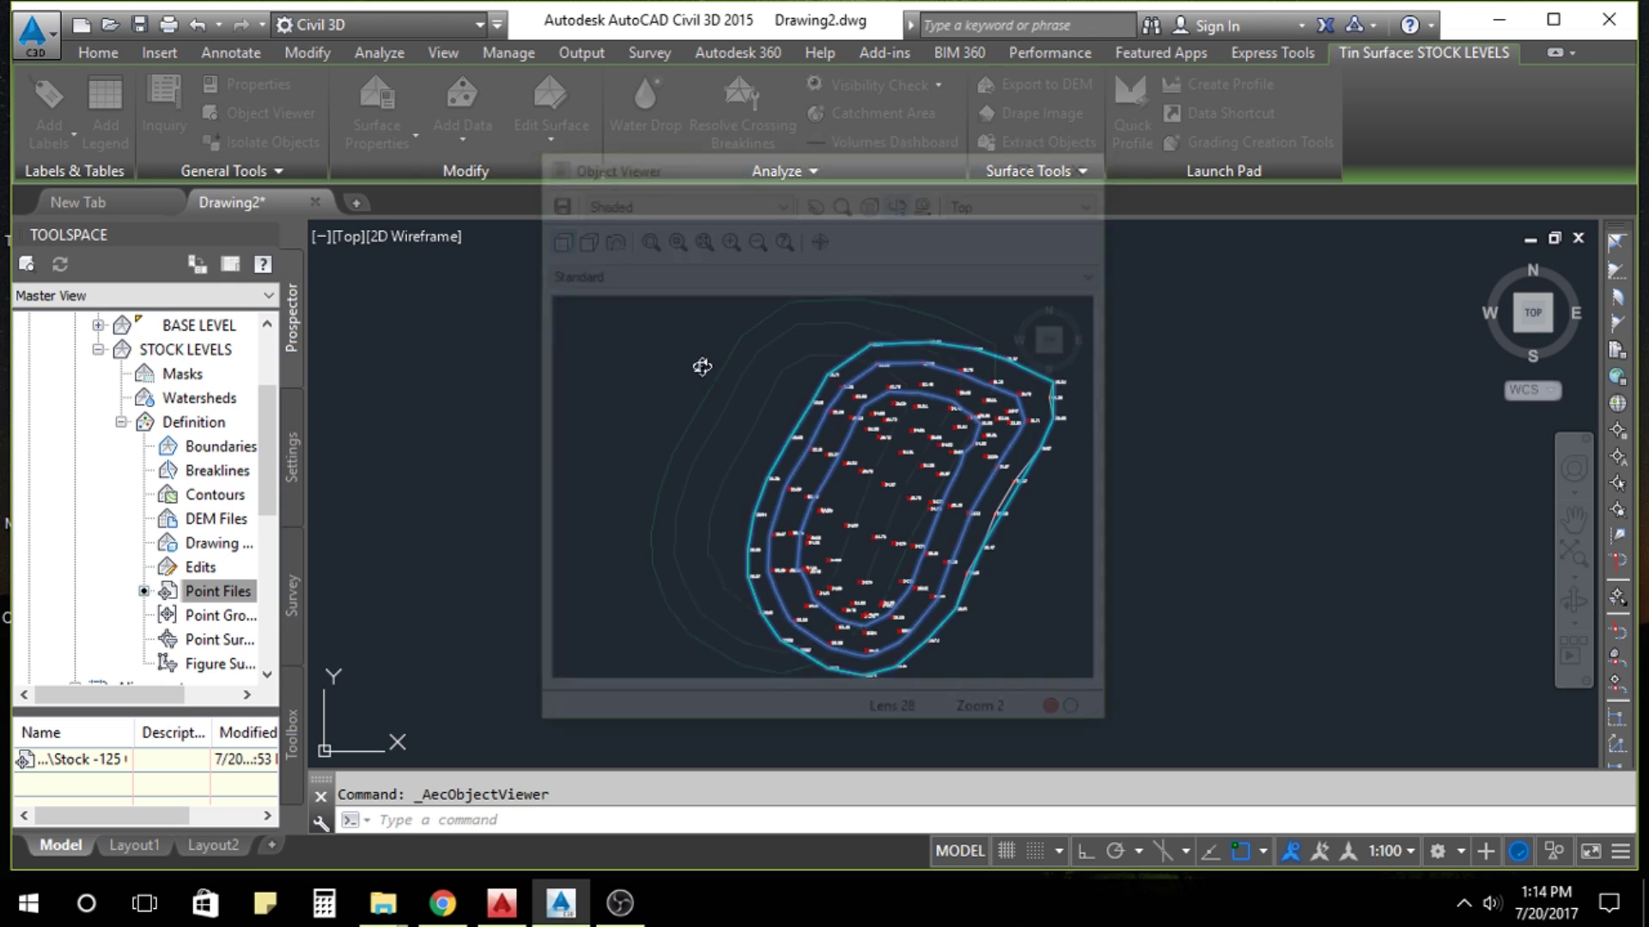
drag(844, 555, 770, 409)
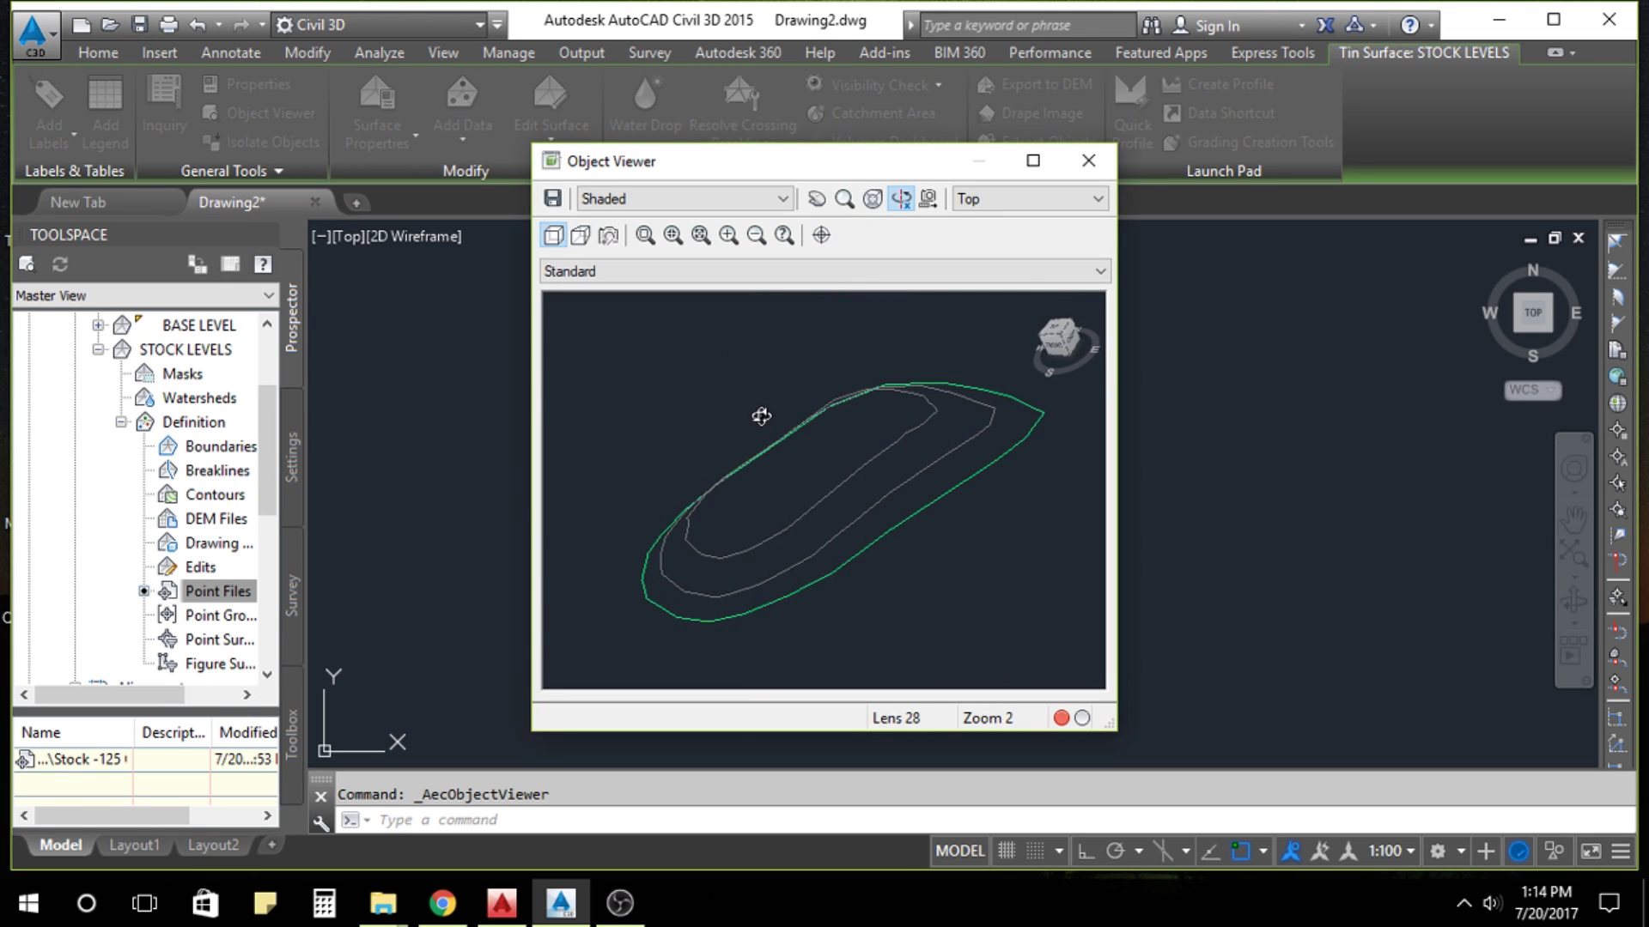
mouse_move(732, 548)
mouse_down()
mouse_move(975, 539)
mouse_move(888, 449)
mouse_up()
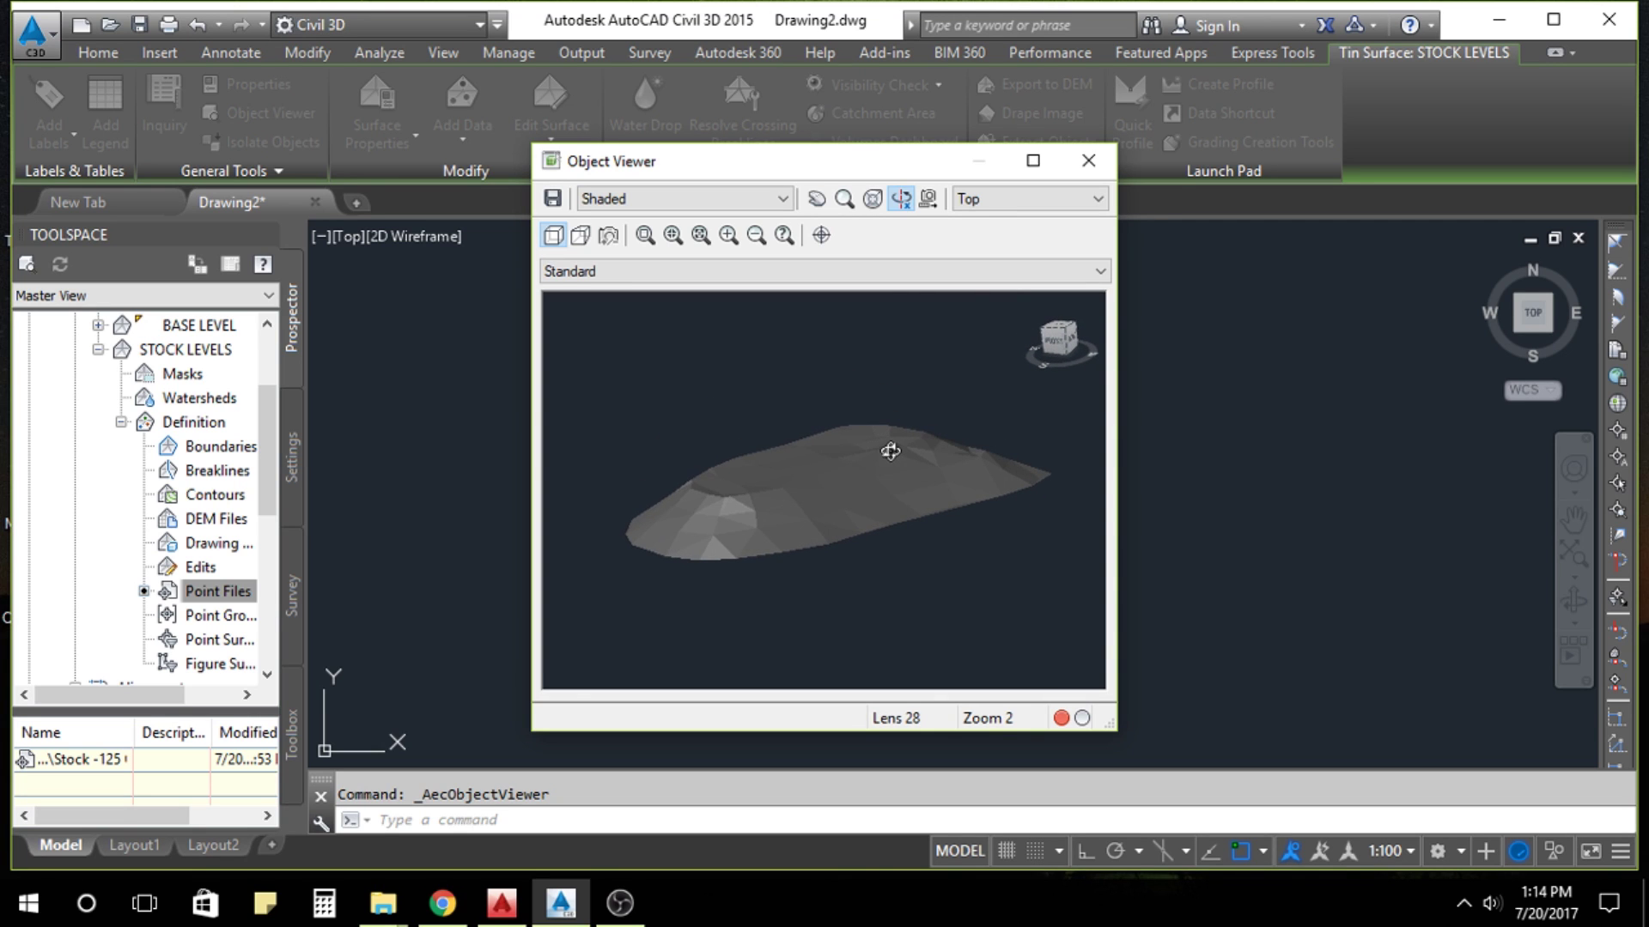
click(1090, 164)
mouse_move(1038, 443)
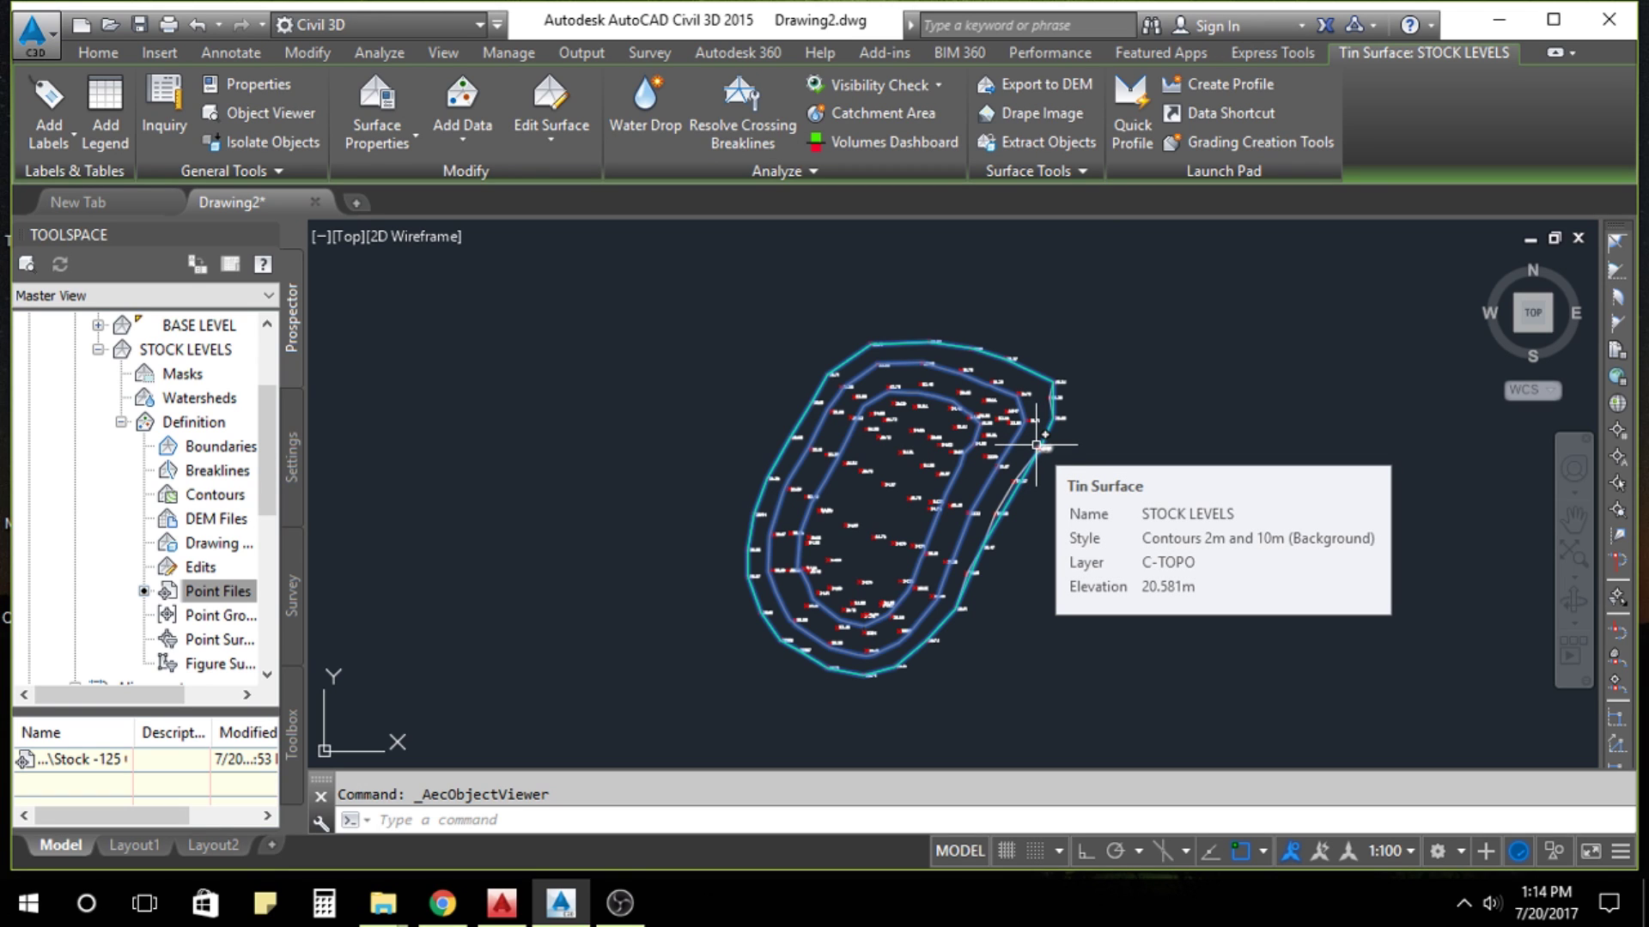
key(Escape)
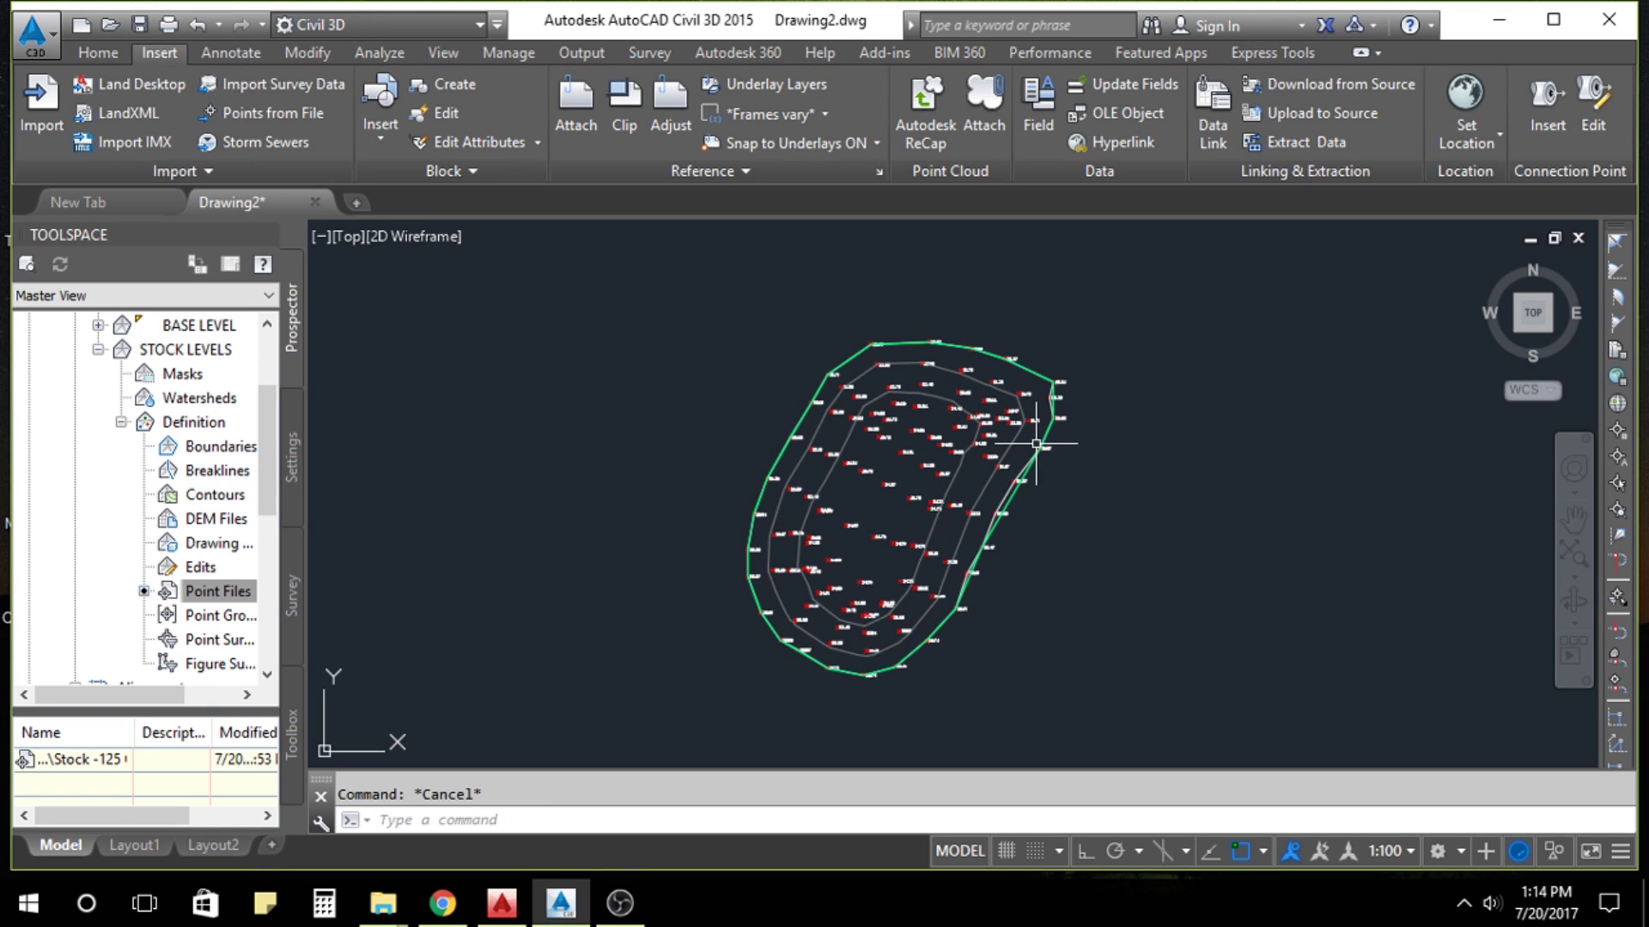
Select the STOCK LEVELS surface and bring up the Volumes Dashboard.
click(964, 479)
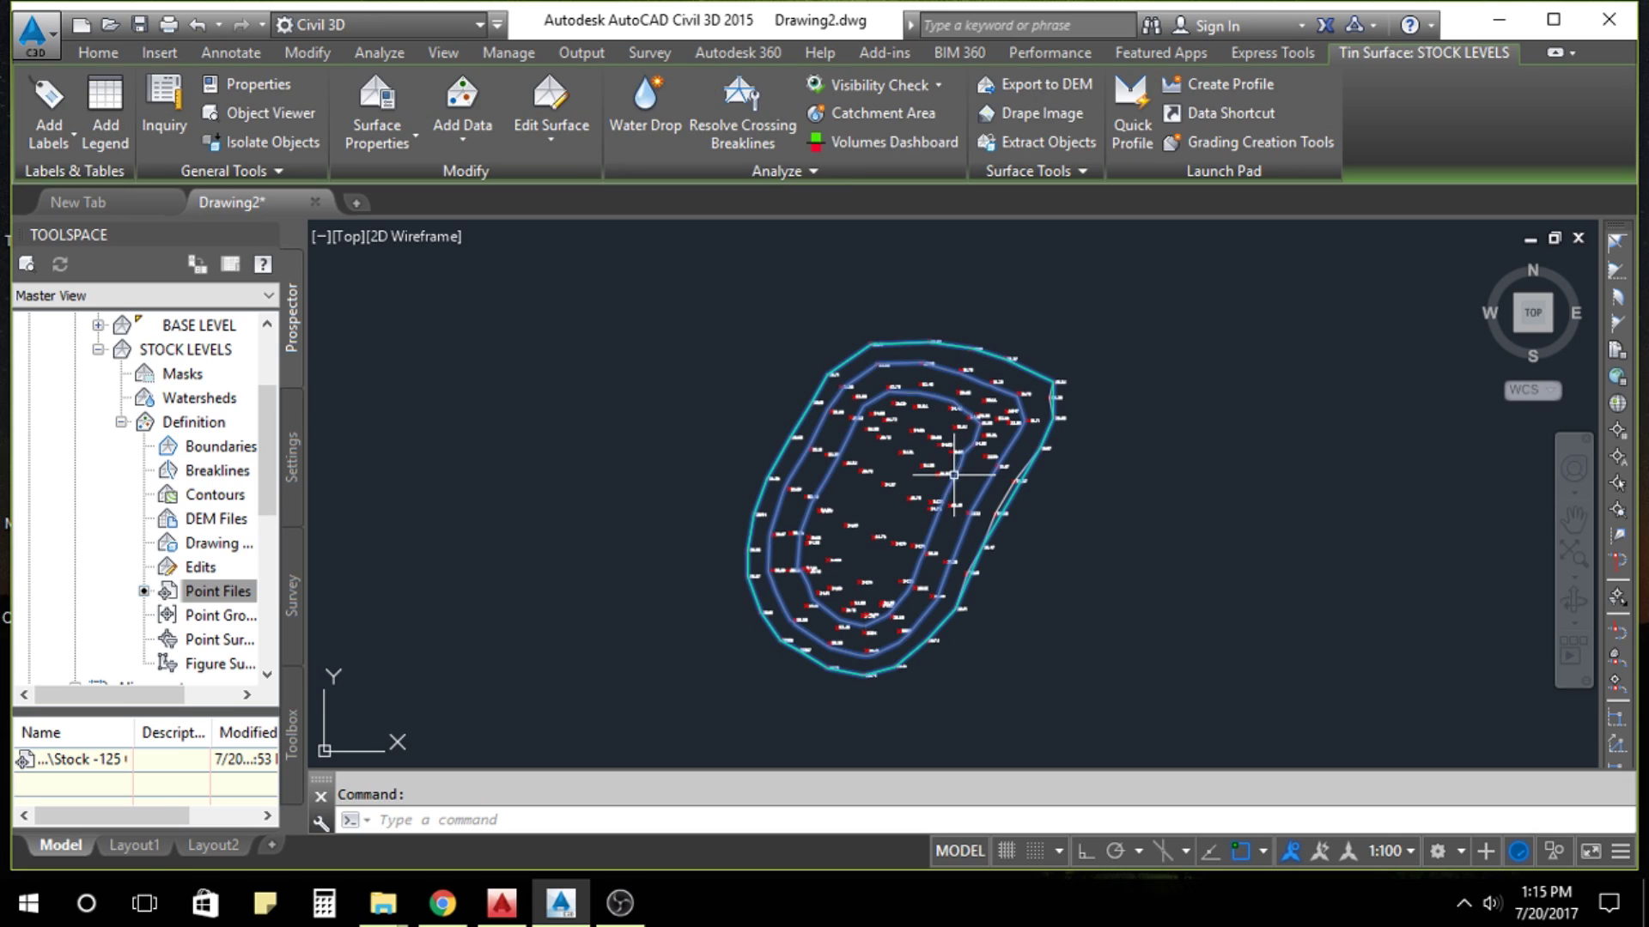
click(861, 145)
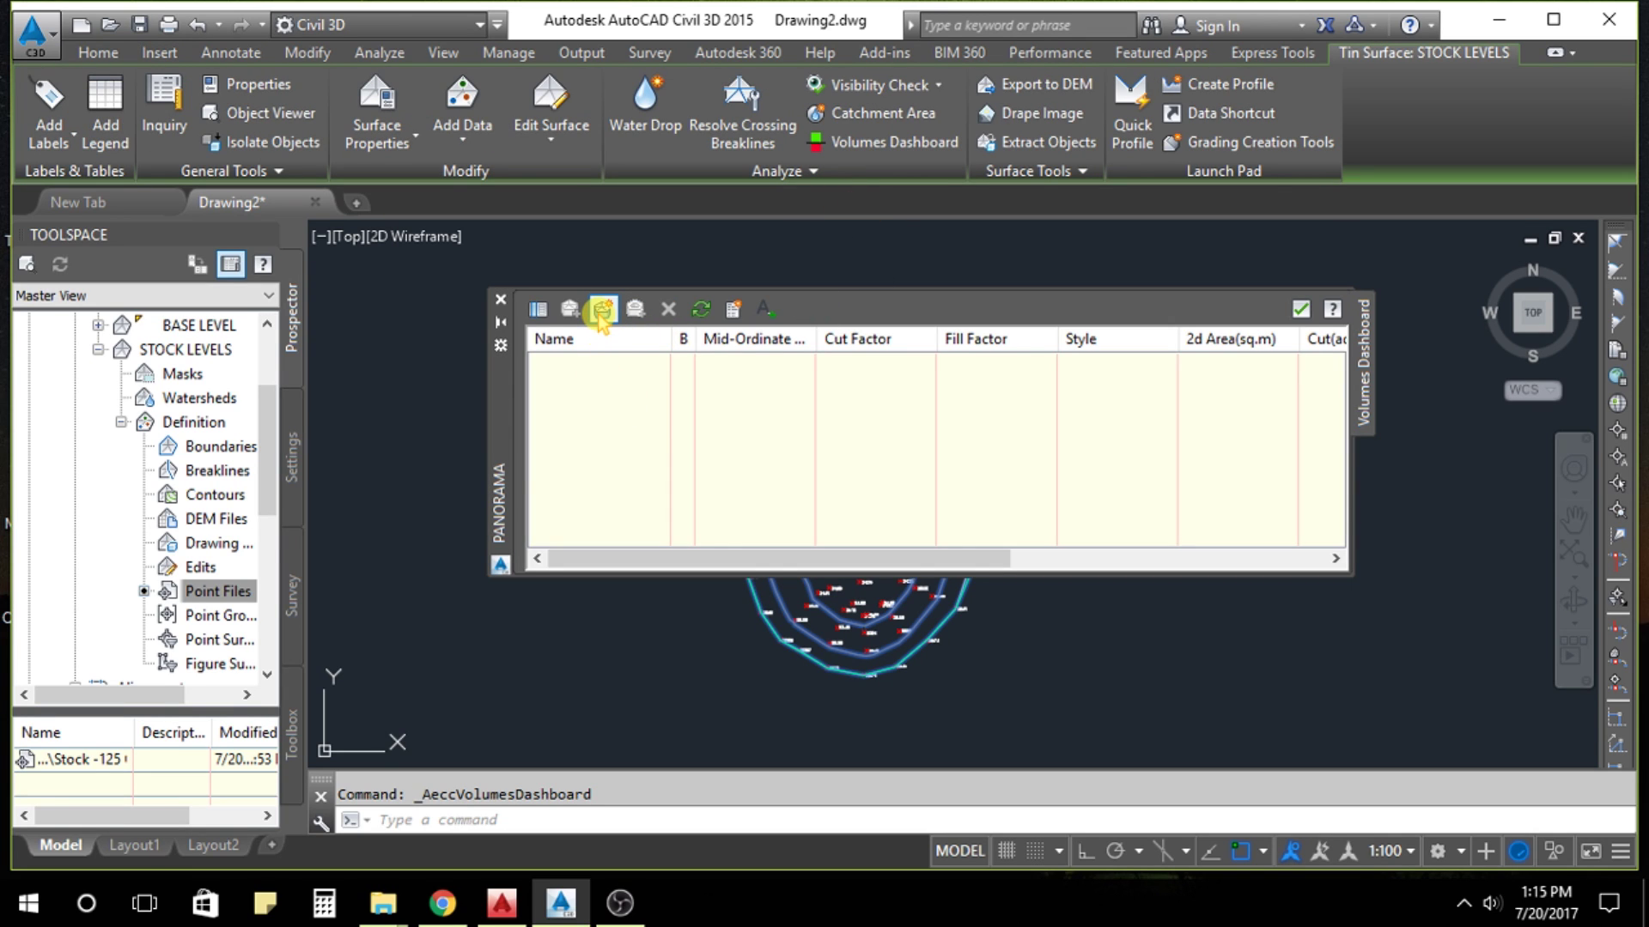
click(500, 300)
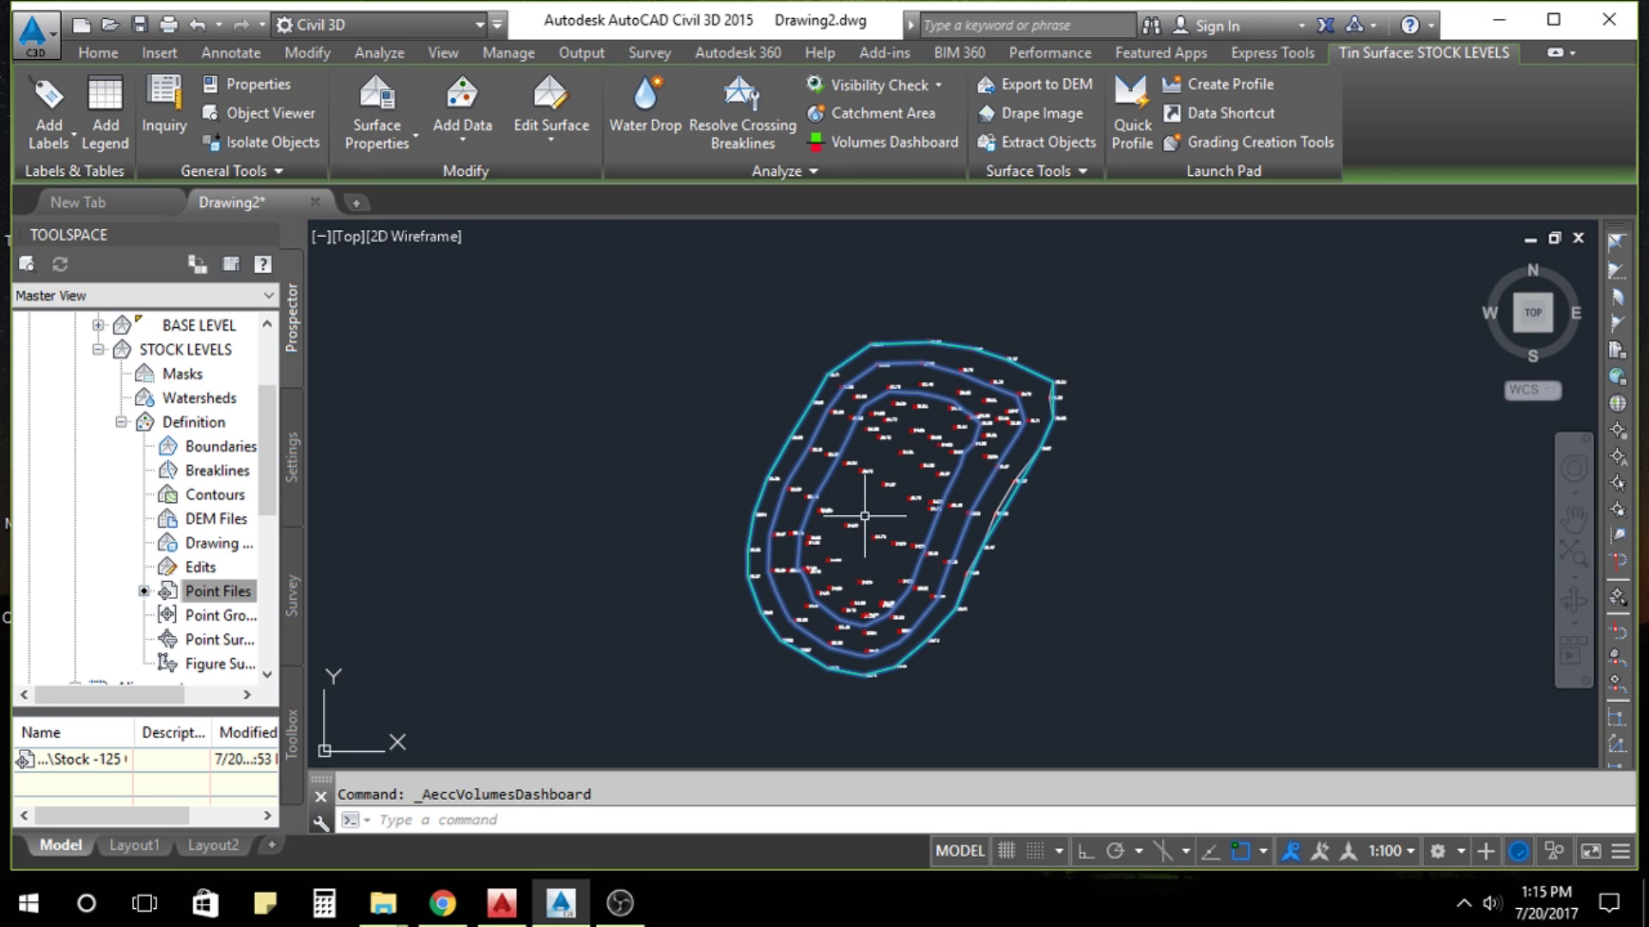
key(Escape)
click(950, 478)
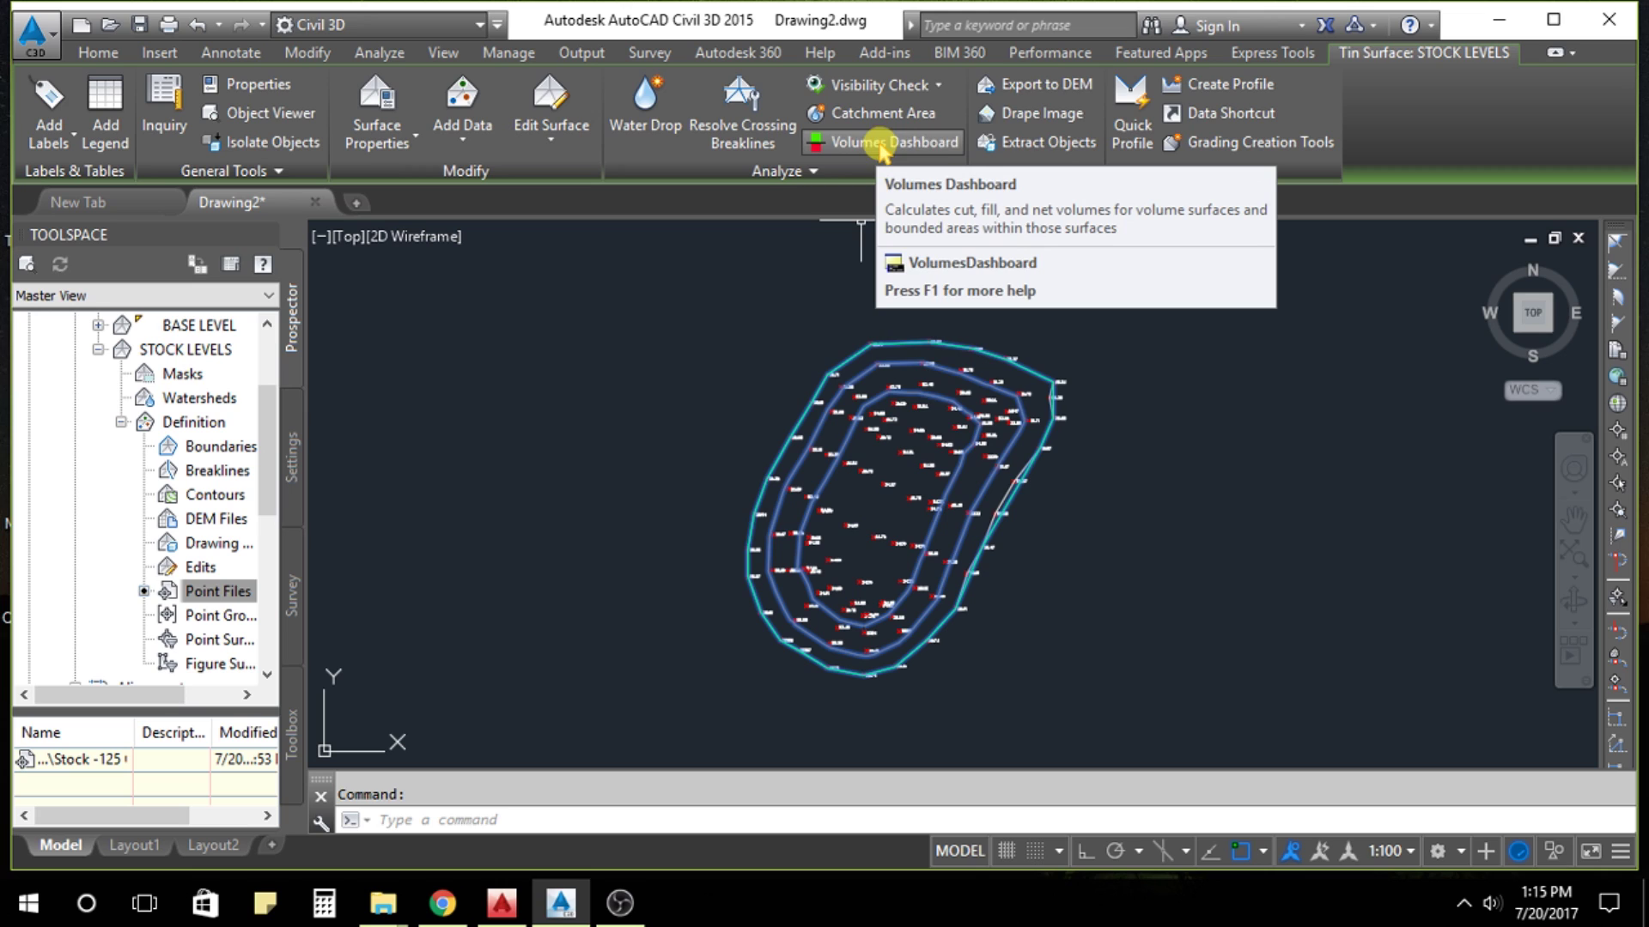
click(942, 151)
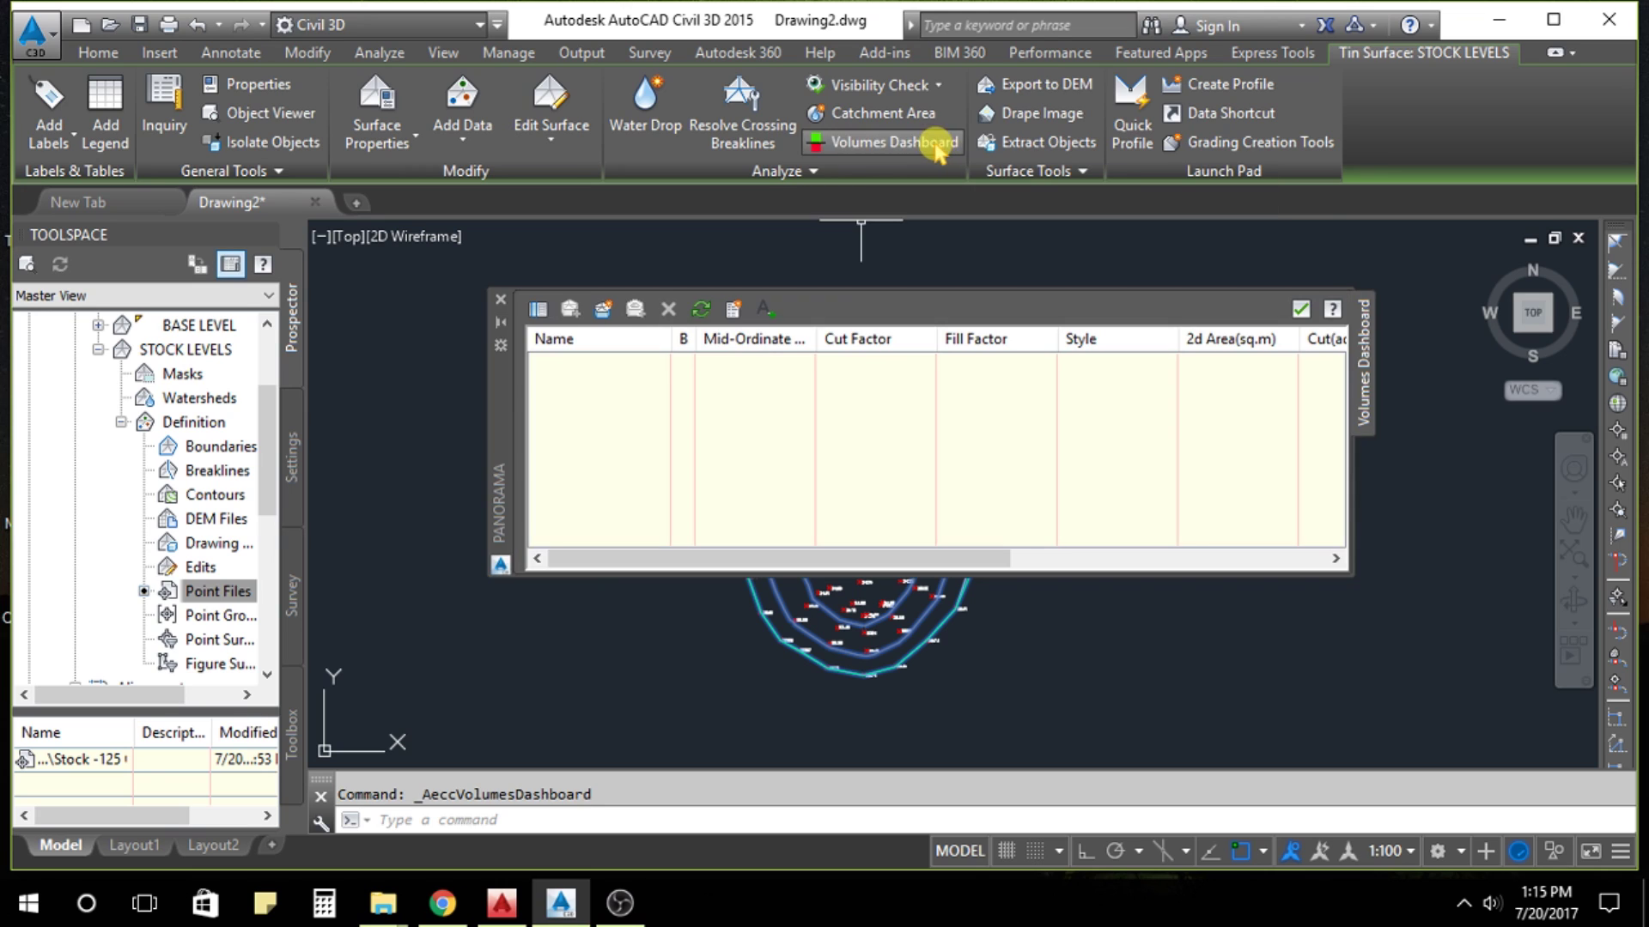
Create volume surface STOCK 125 with base BASE LEVEL and comparison STOCK LEVELS.
click(602, 311)
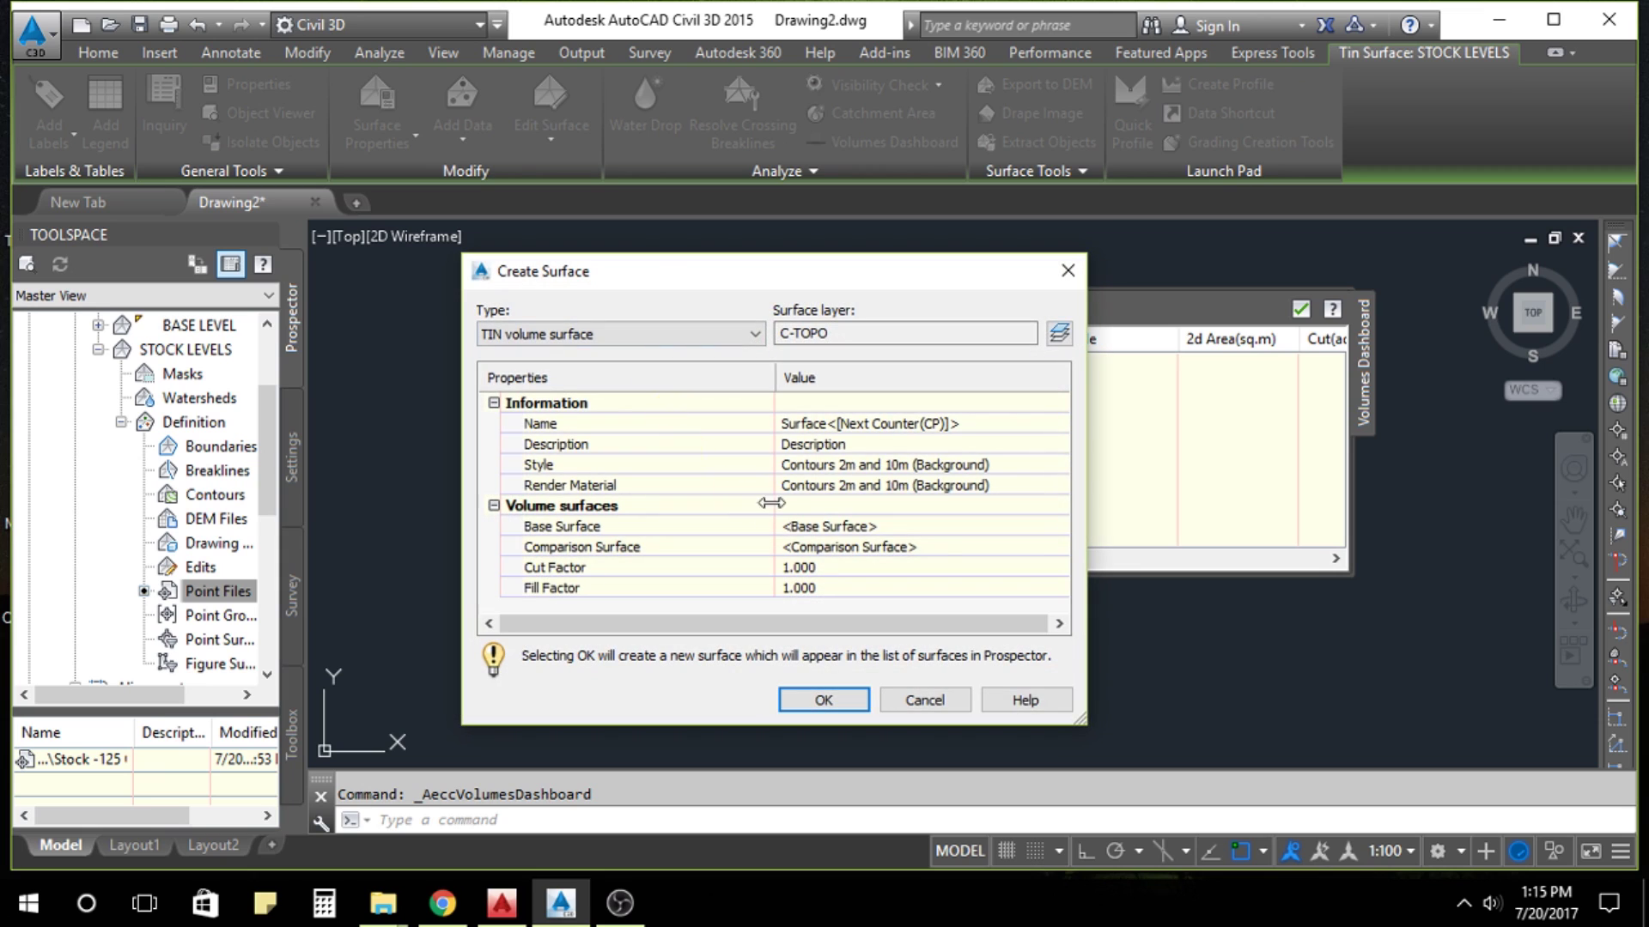
click(922, 424)
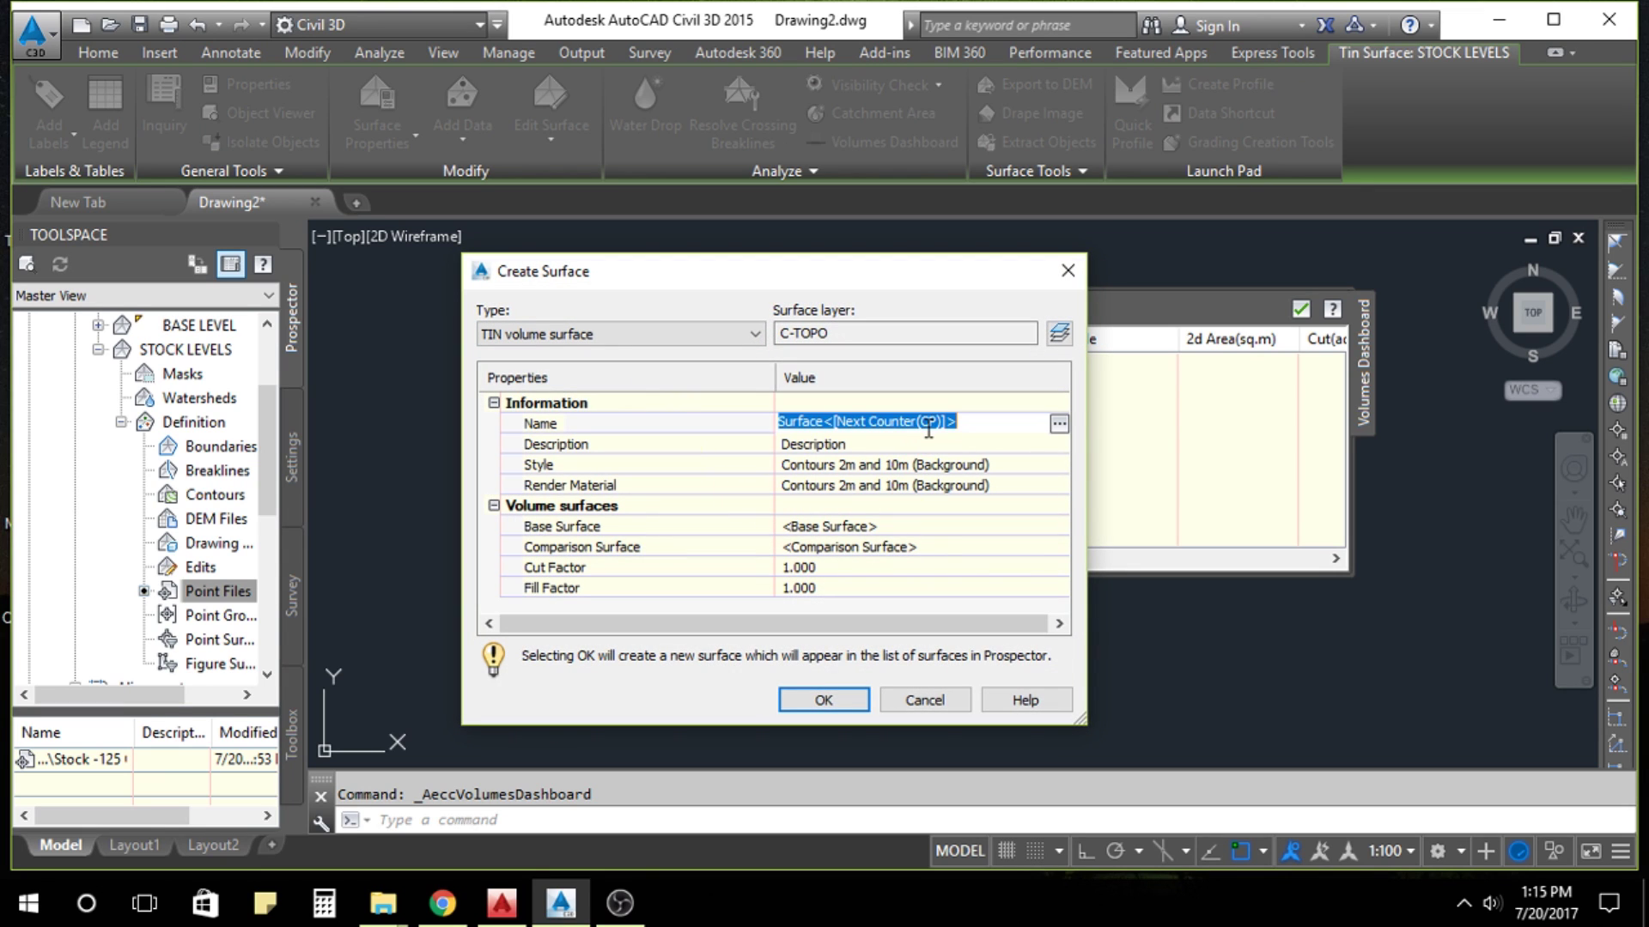
text(STOCK 125)
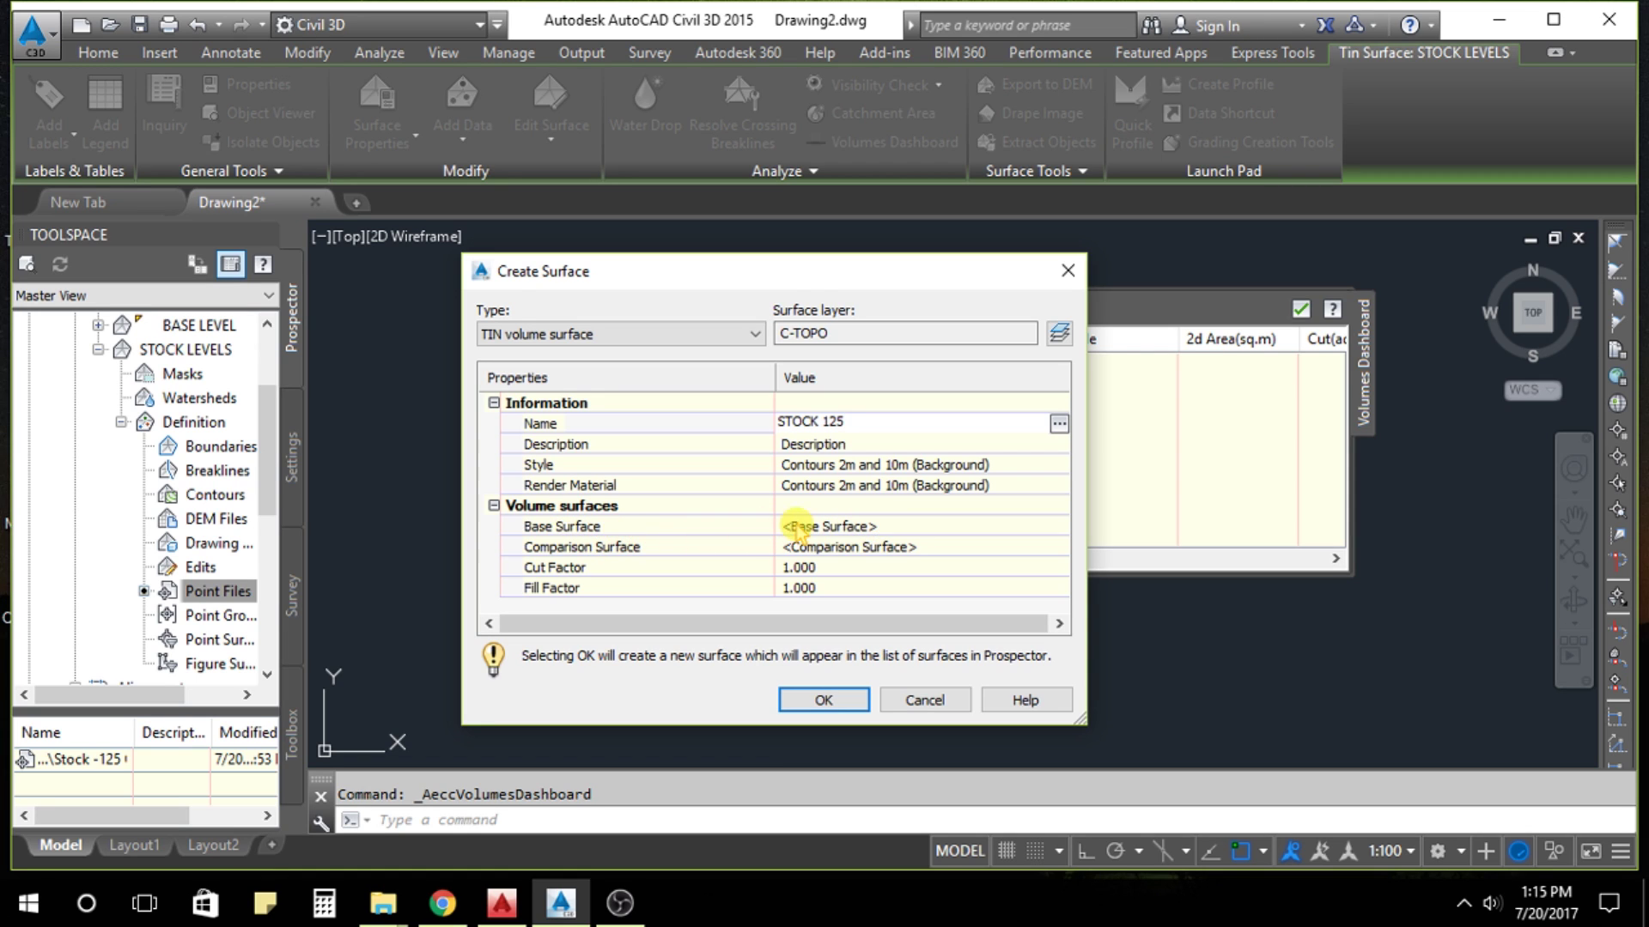
click(975, 529)
click(1053, 530)
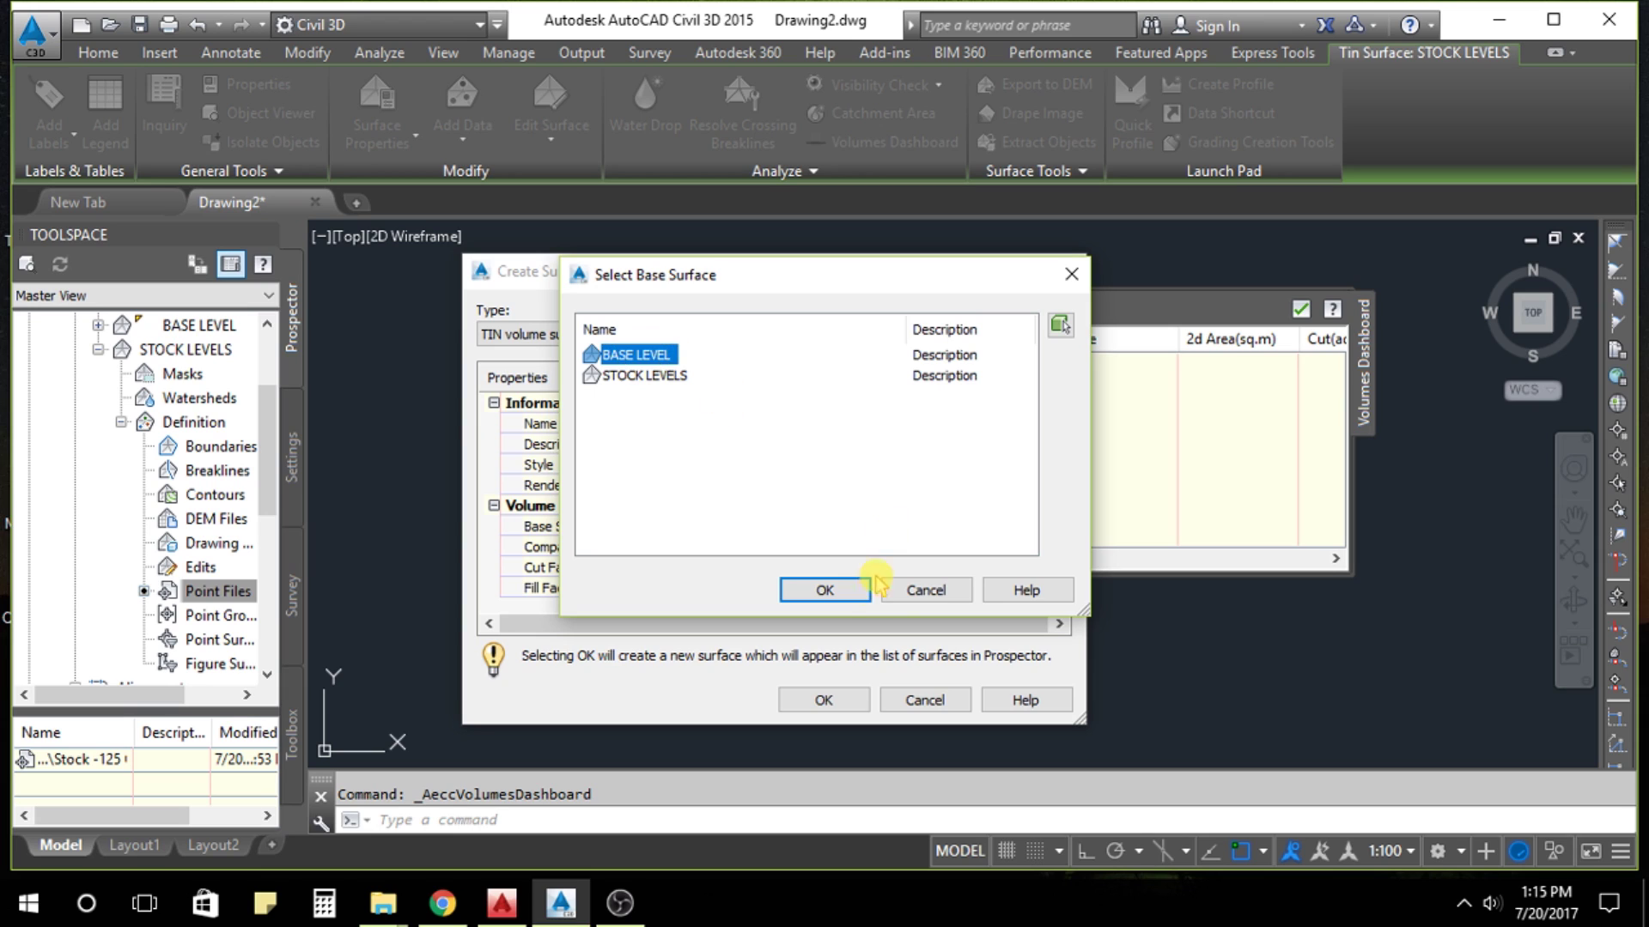
click(835, 590)
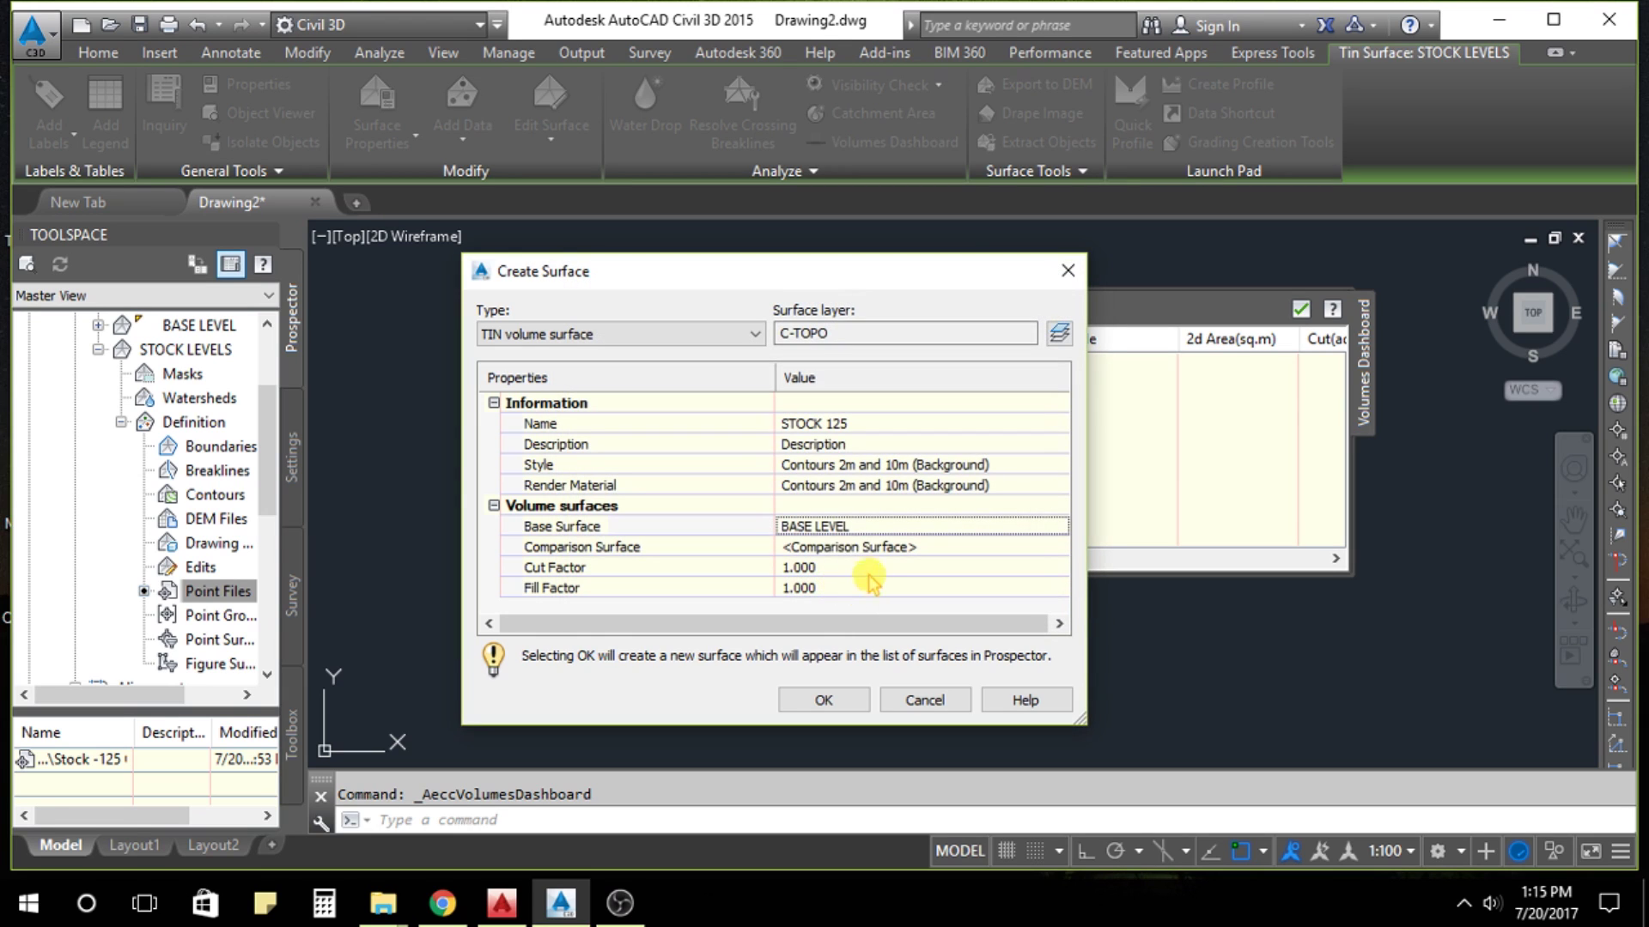
click(966, 549)
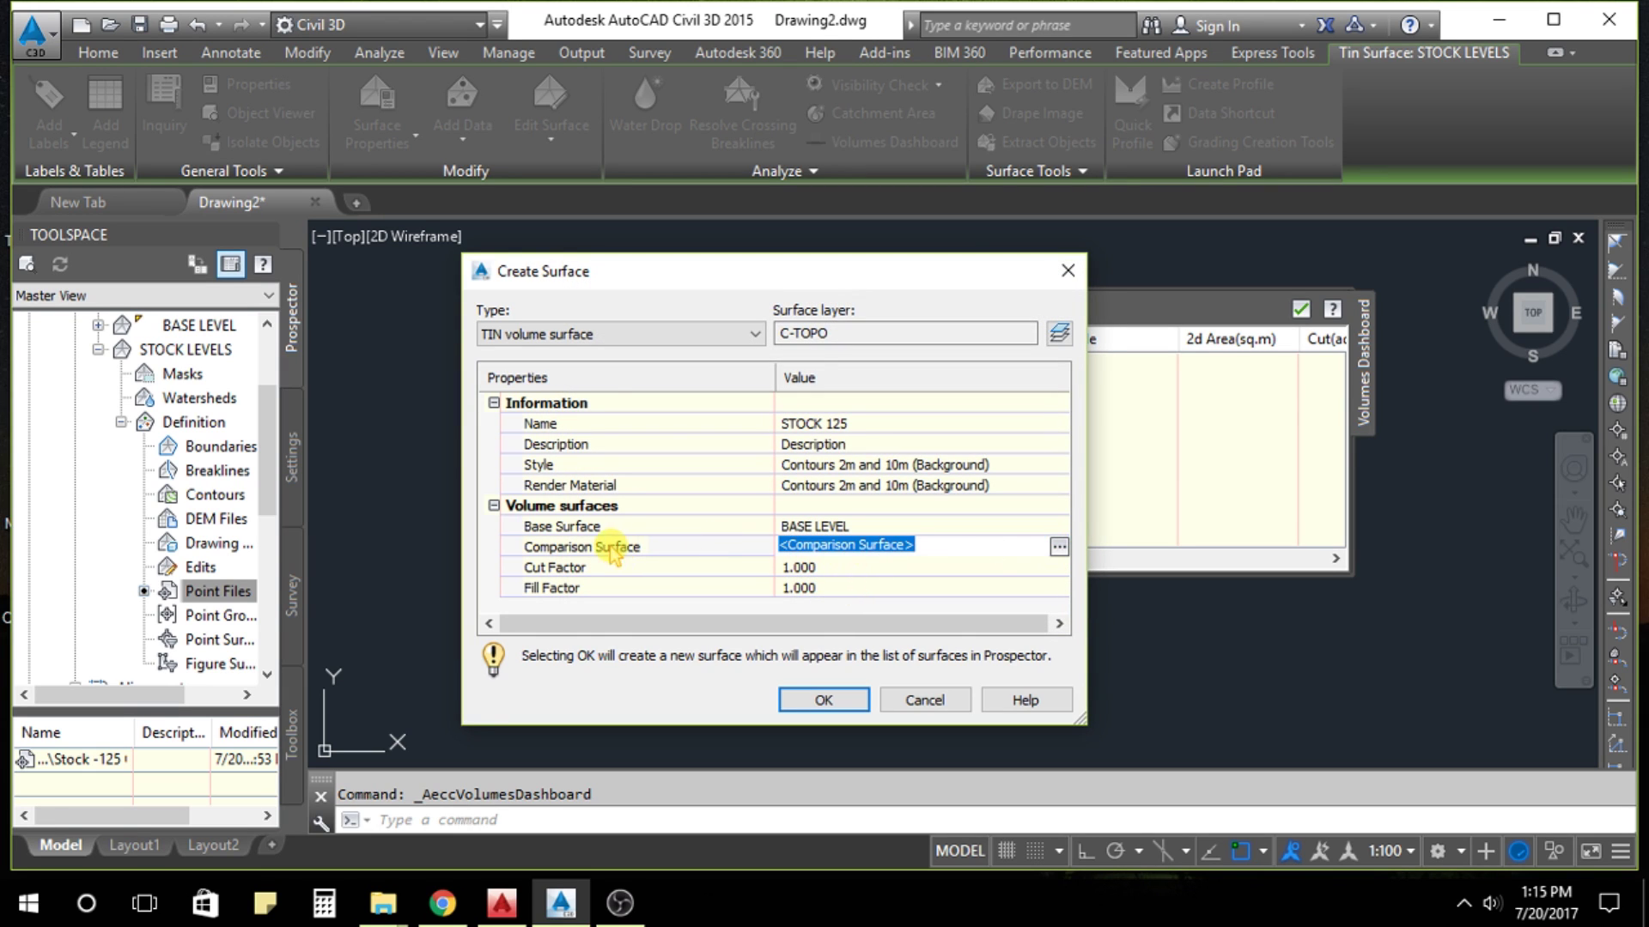
click(1057, 546)
click(650, 376)
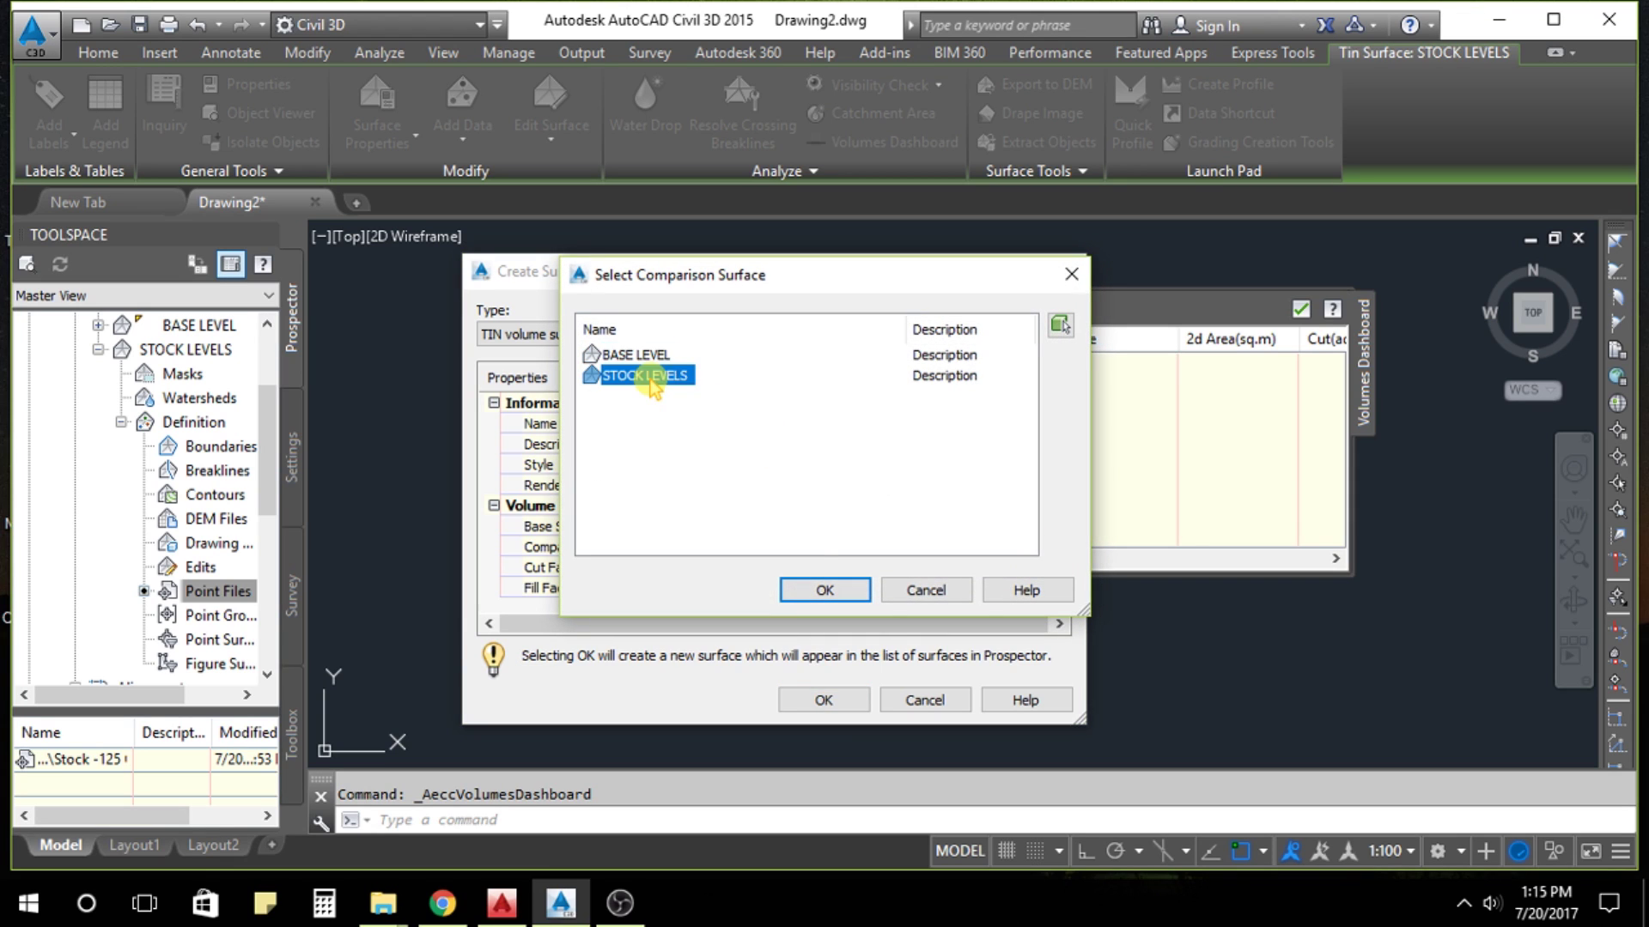
click(815, 583)
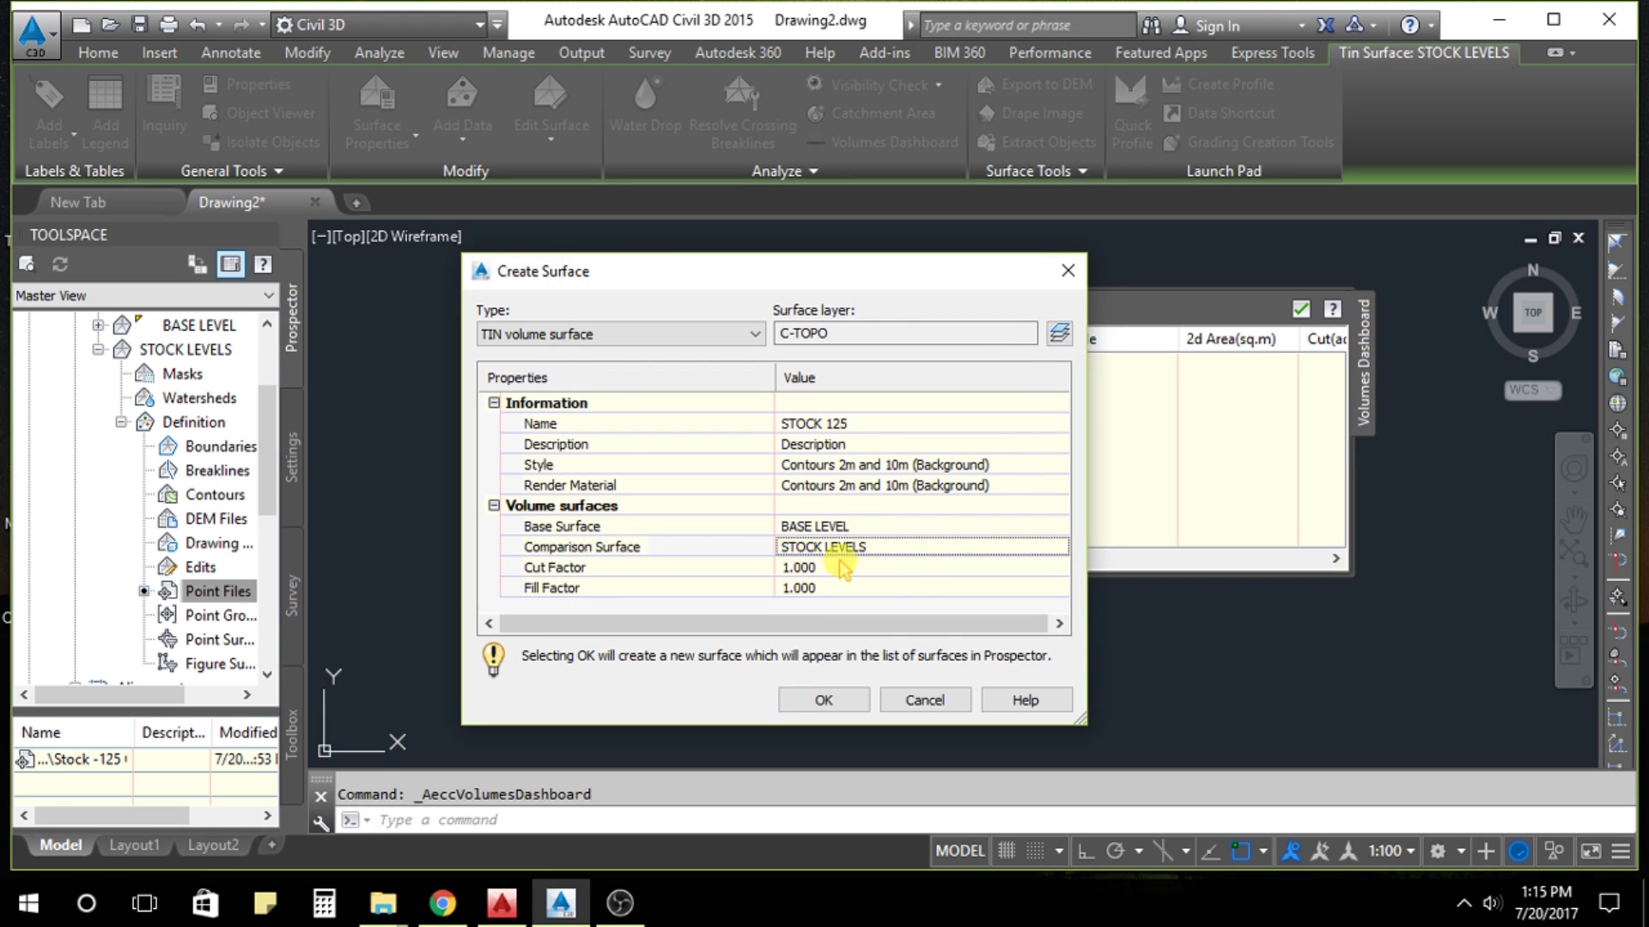
click(820, 701)
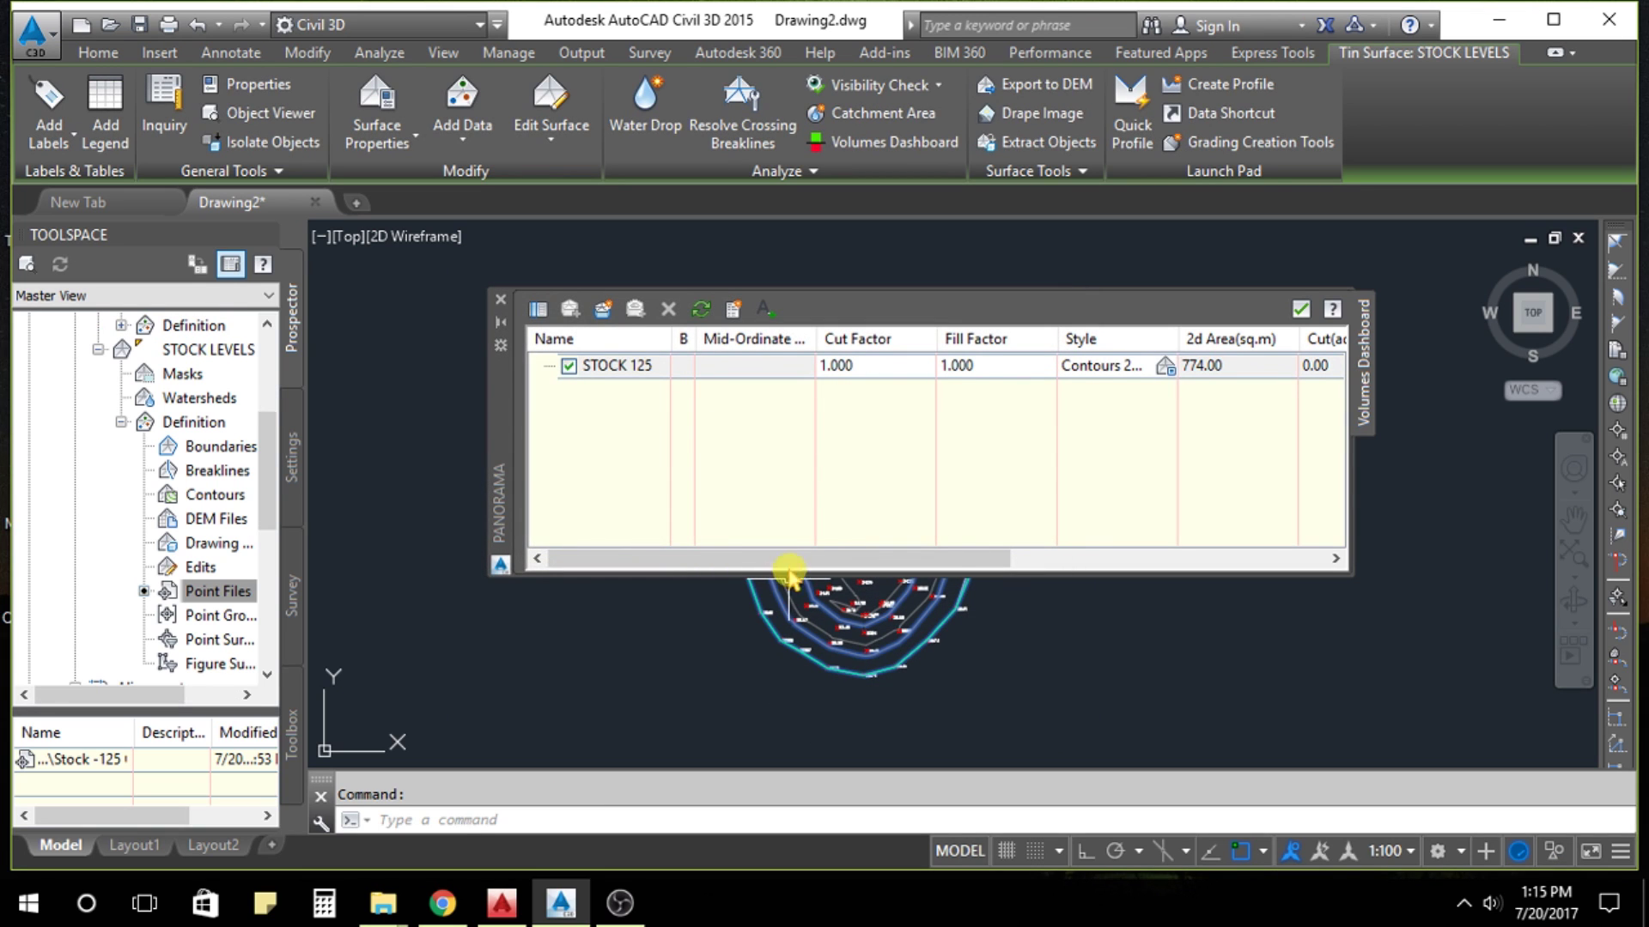
mouse_move(792, 559)
mouse_down()
mouse_move(1207, 541)
mouse_move(784, 546)
mouse_up()
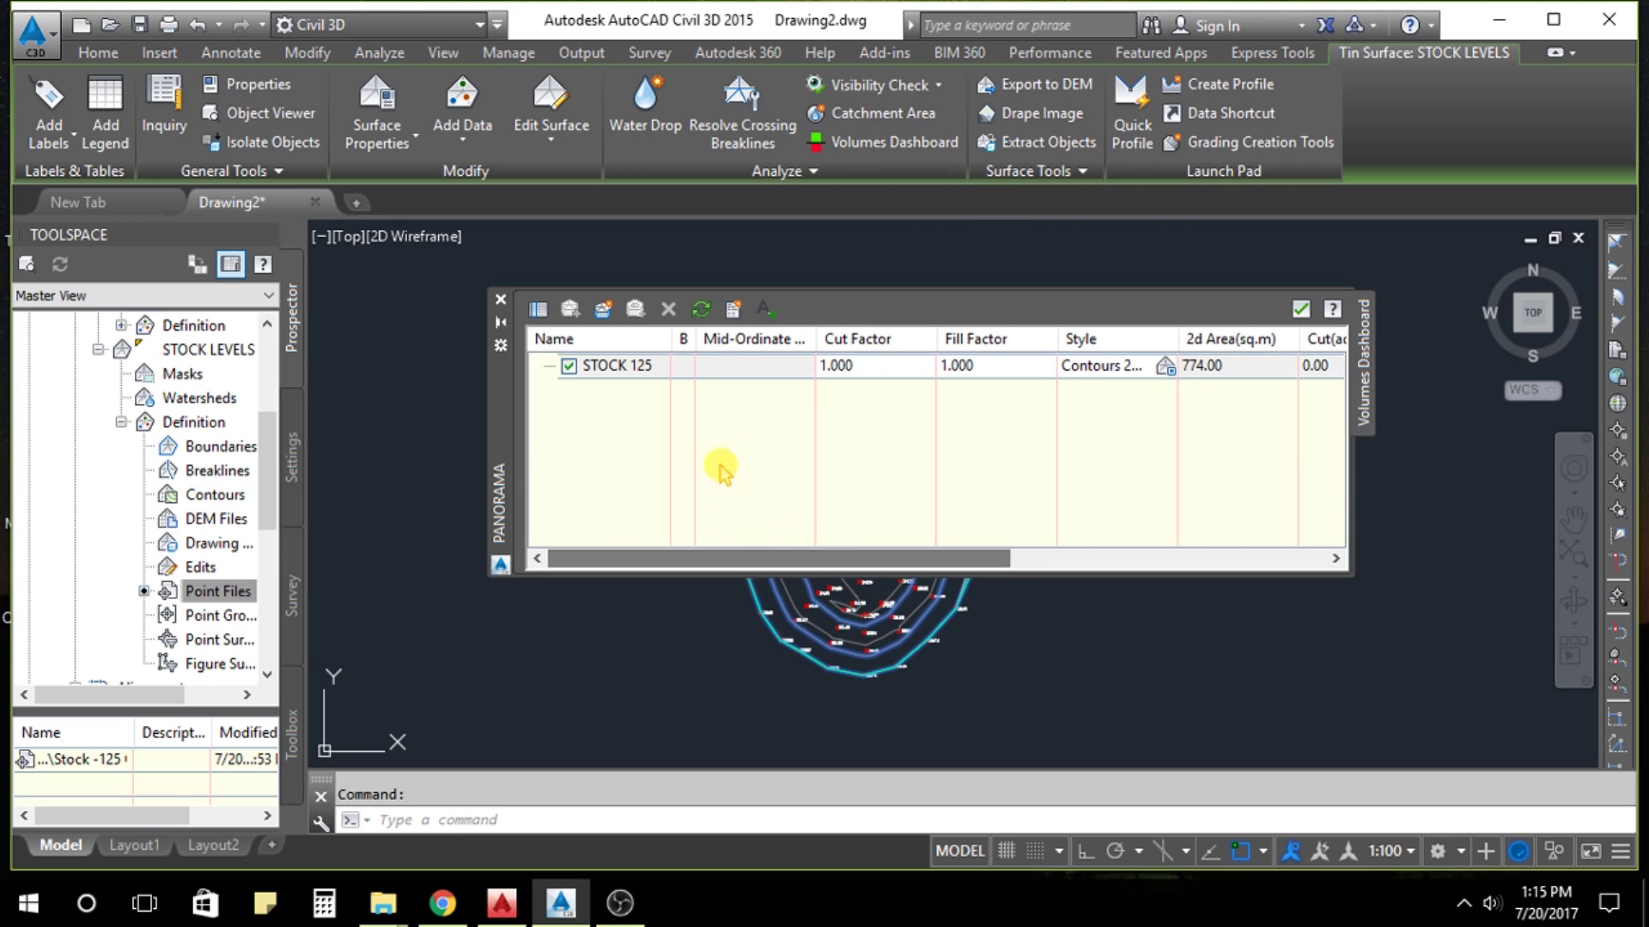
Insert a Cut/Fill Summary table for STOCK 125 and close the Volumes Dashboard.
click(764, 310)
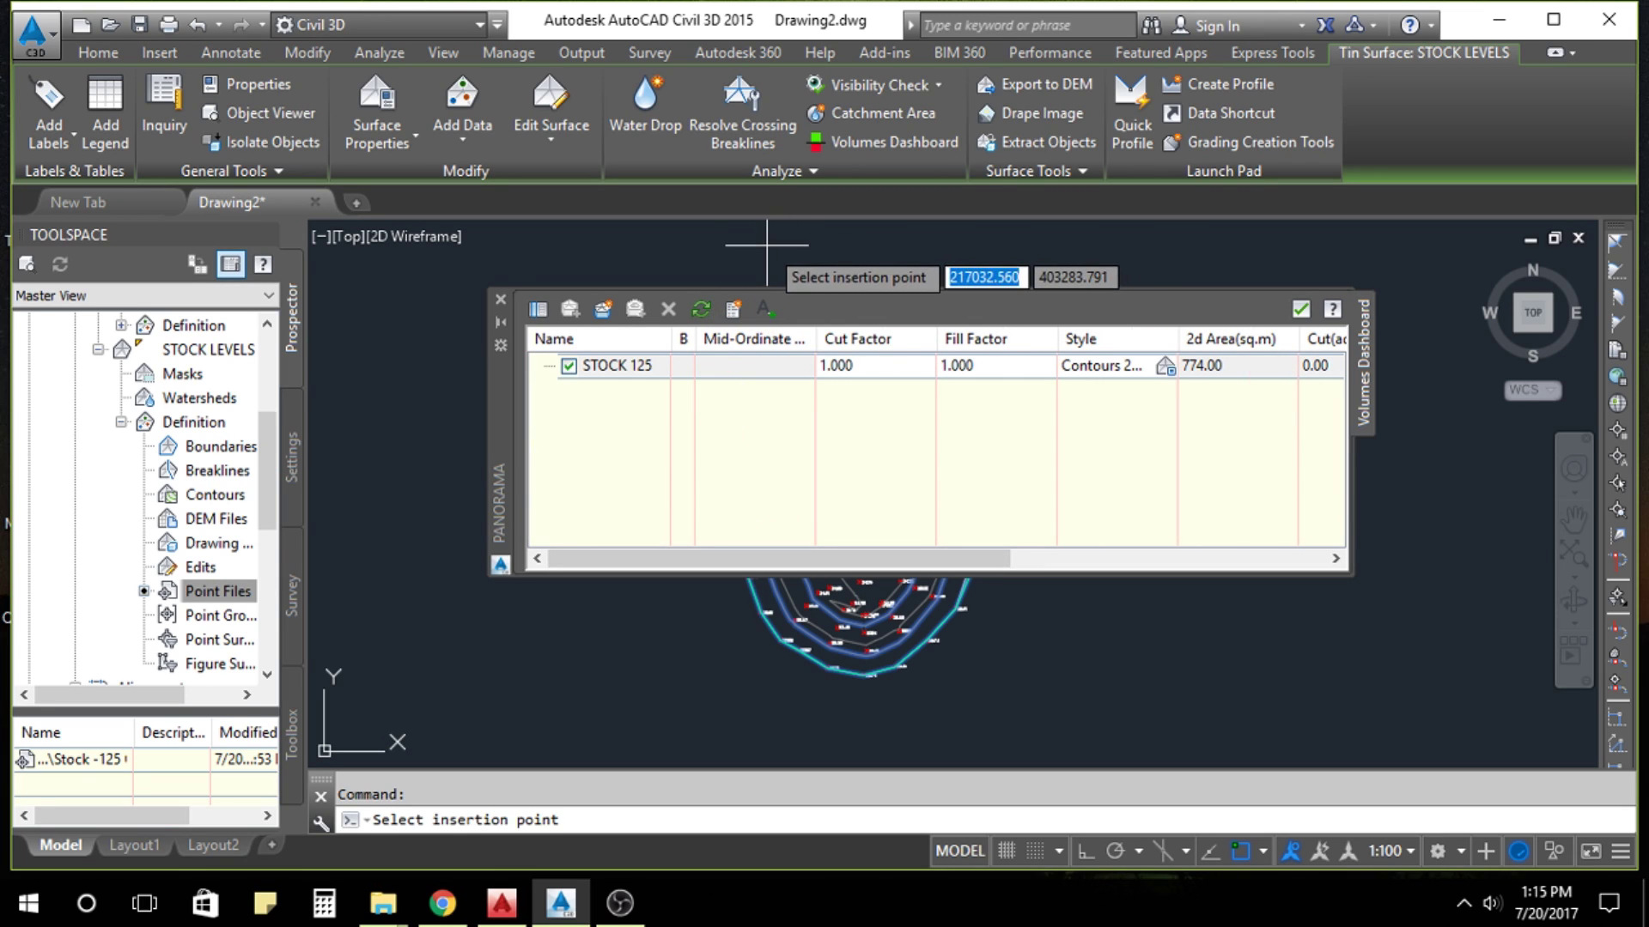
click(771, 264)
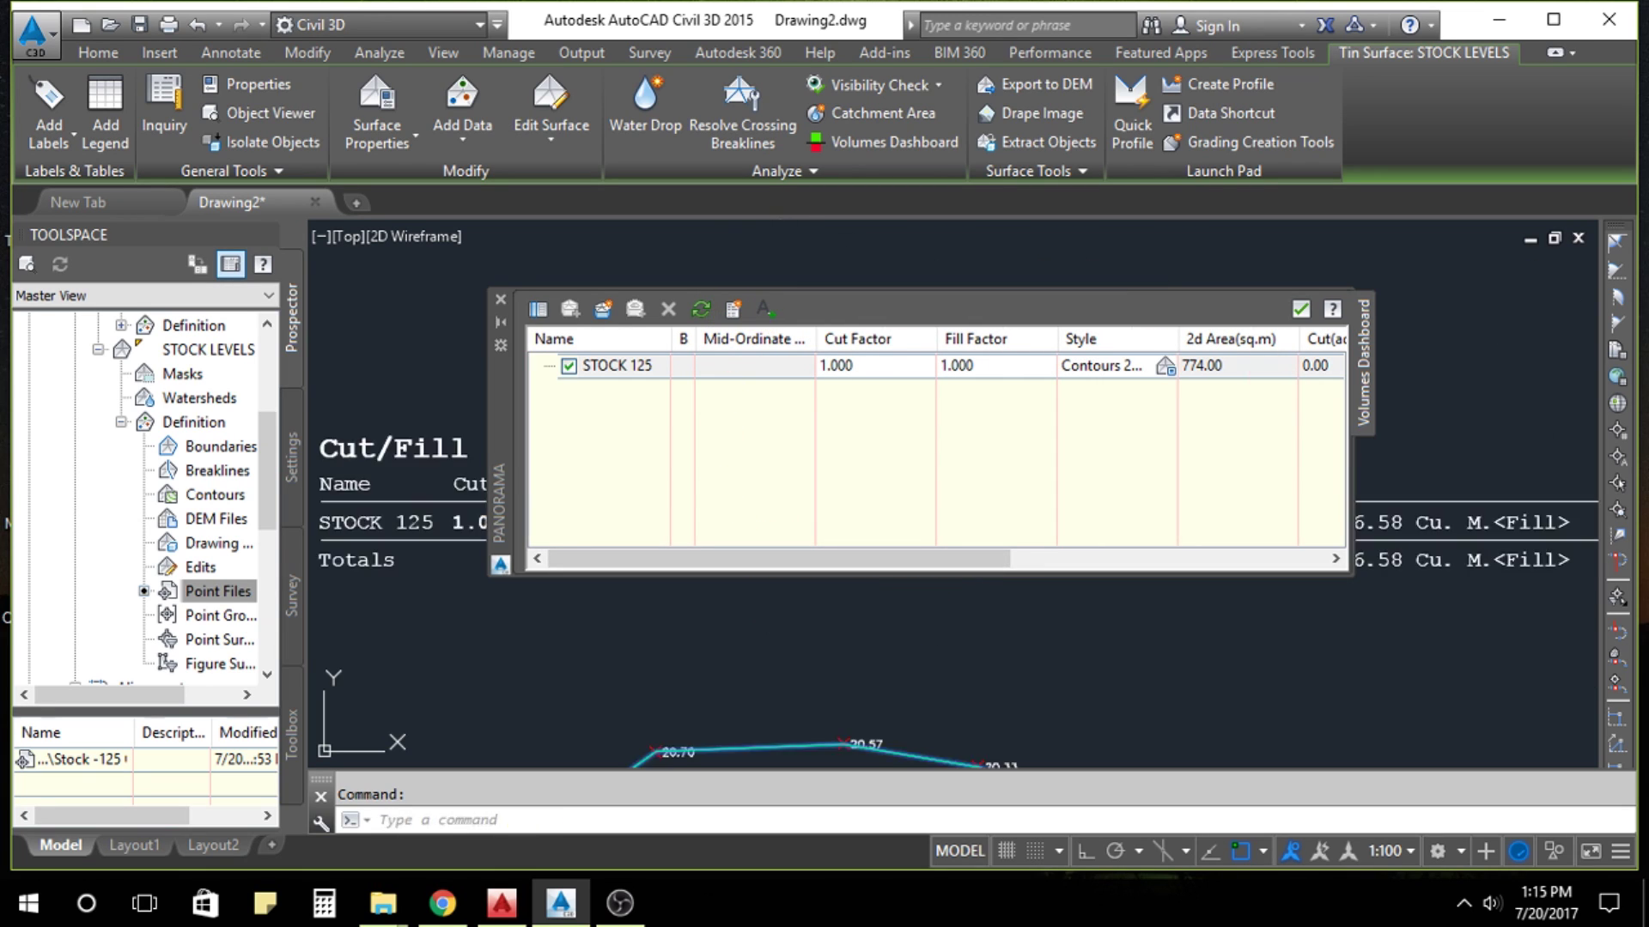
click(503, 301)
scroll(773, 360, down, 3)
scroll(877, 348, down, 2)
scroll(913, 342, up, 1)
key(Escape)
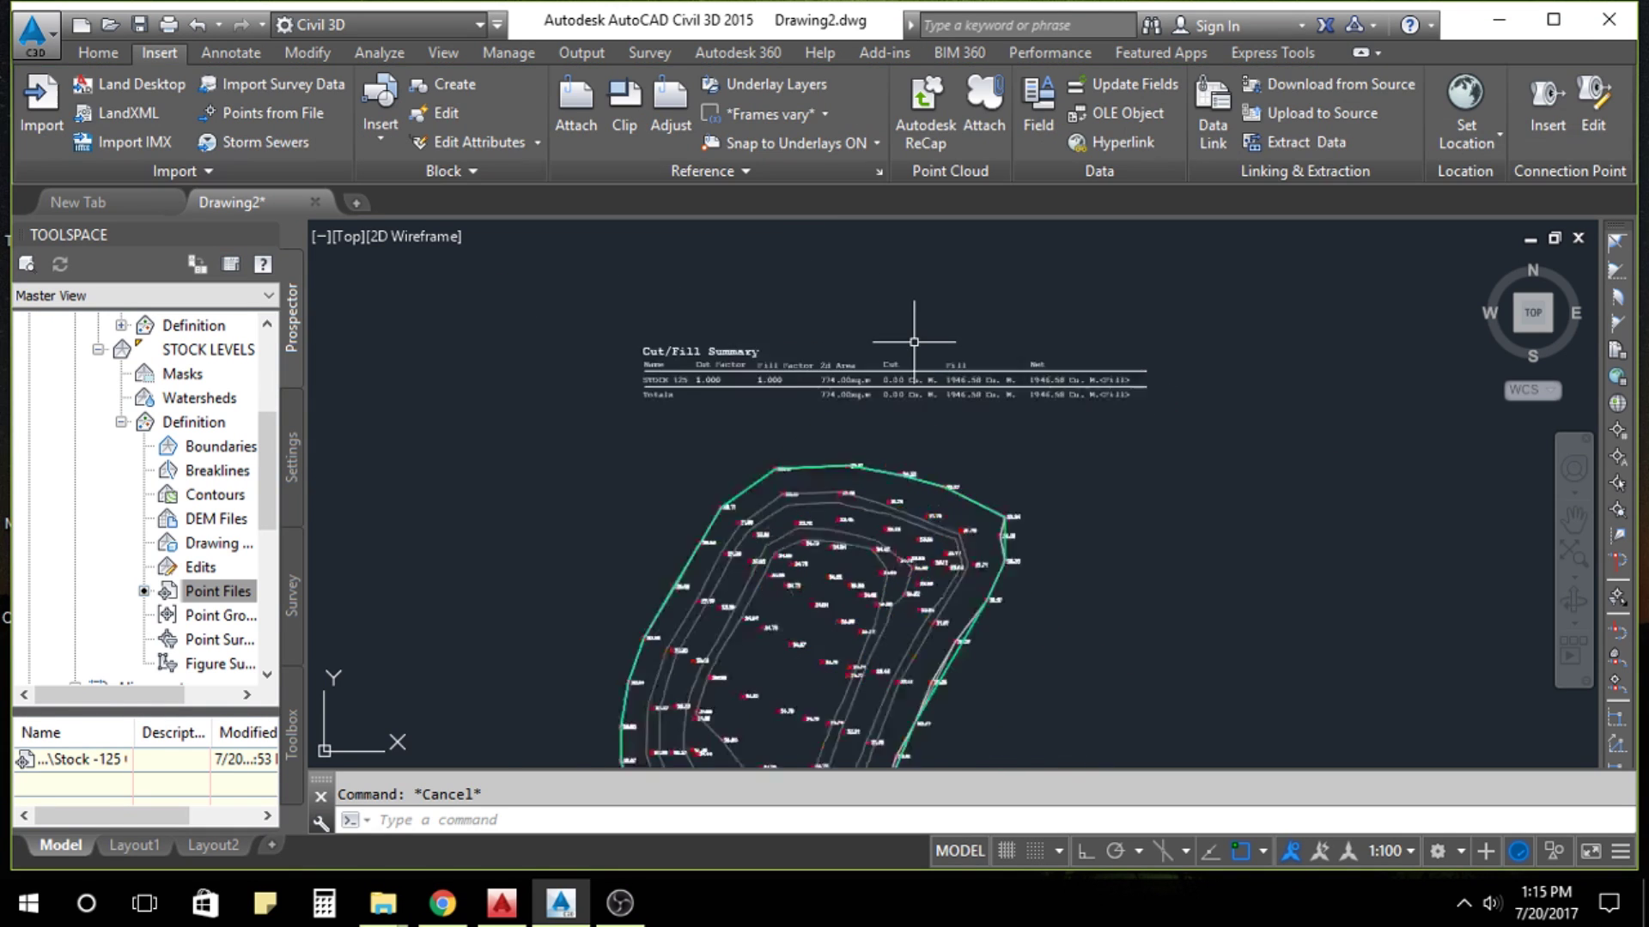
scroll(913, 341, up, 2)
Move the Cut/Fill Summary table to sit just above the stockpile surface.
click(975, 329)
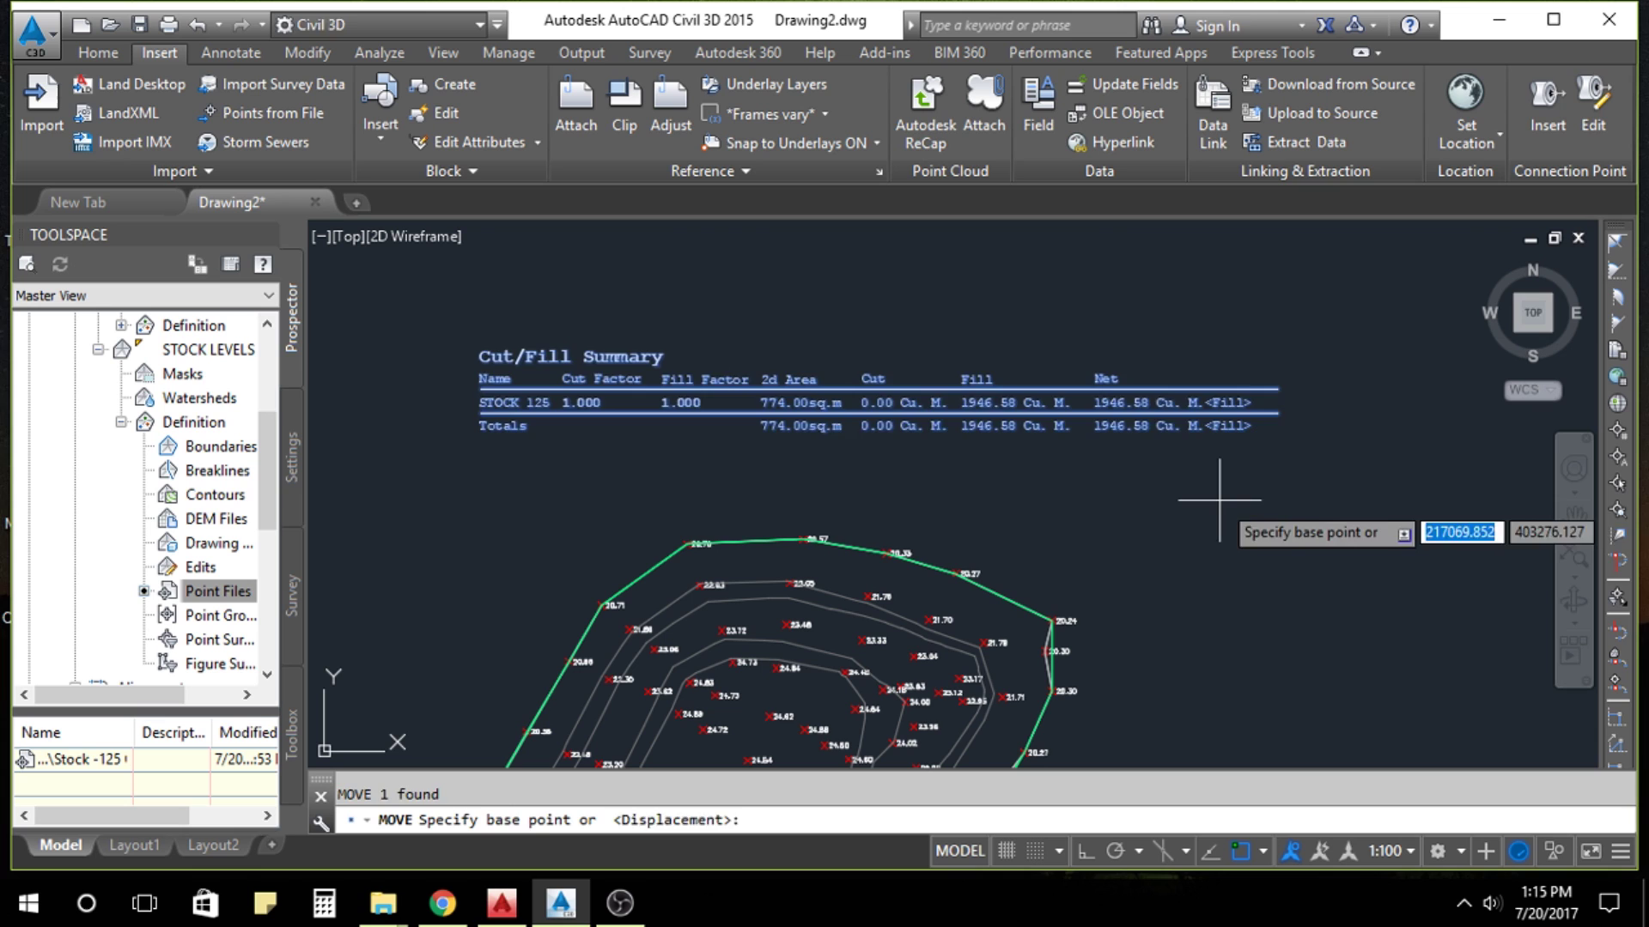
click(1219, 501)
click(1137, 537)
key(Escape)
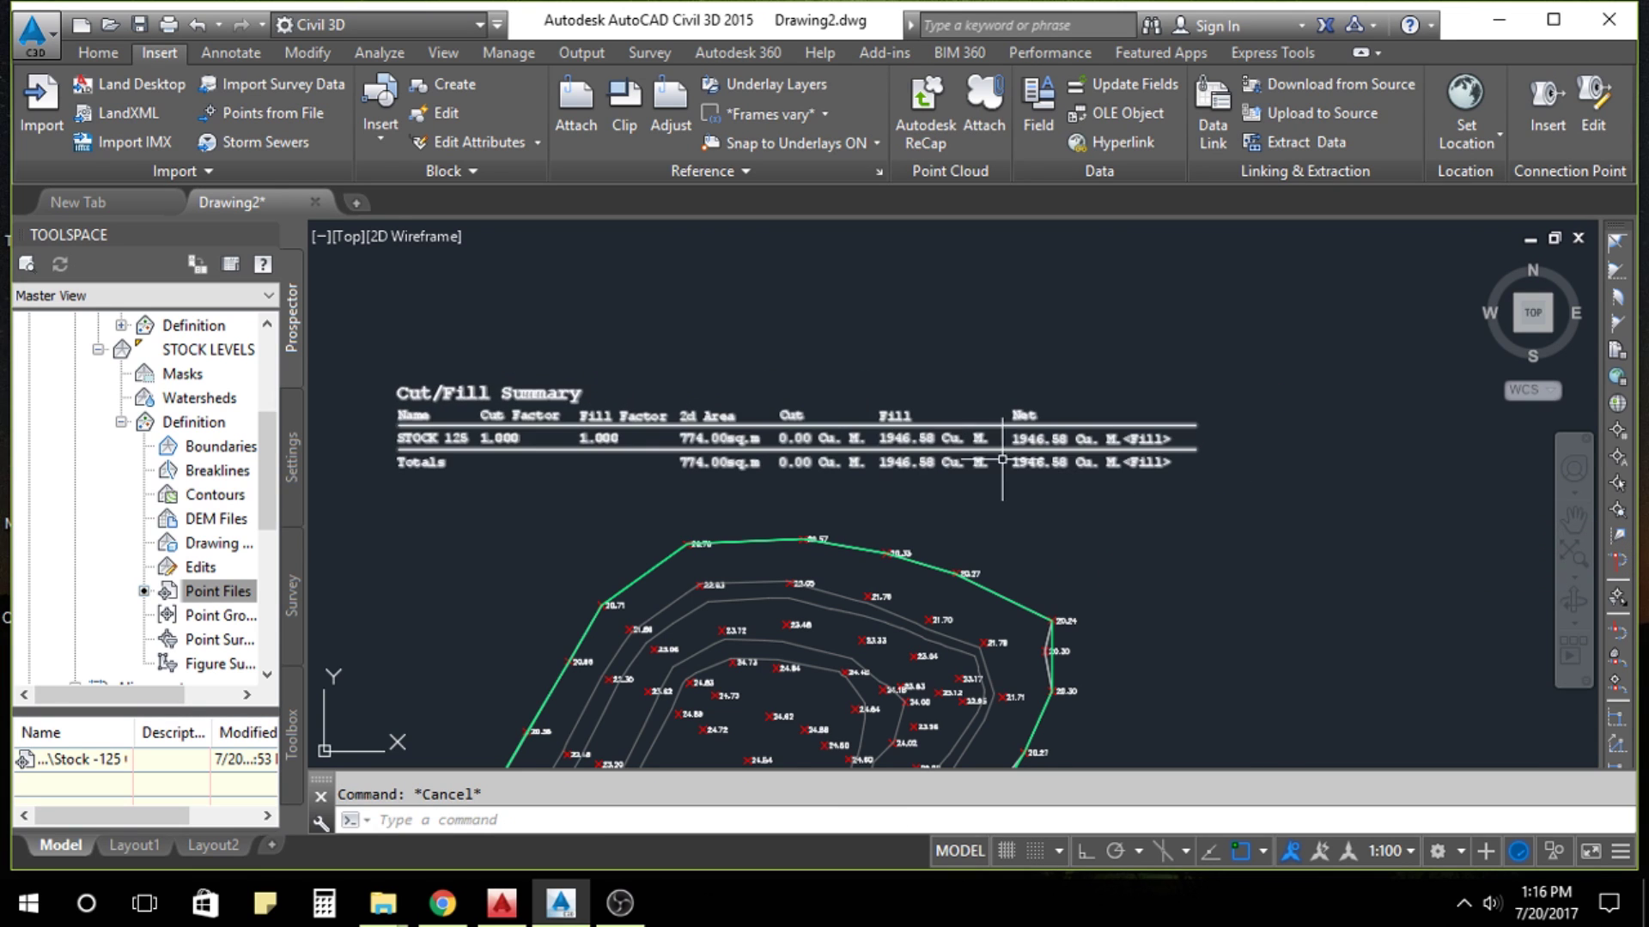
scroll(762, 460, up, 5)
scroll(563, 390, down, 1)
scroll(627, 397, down, 3)
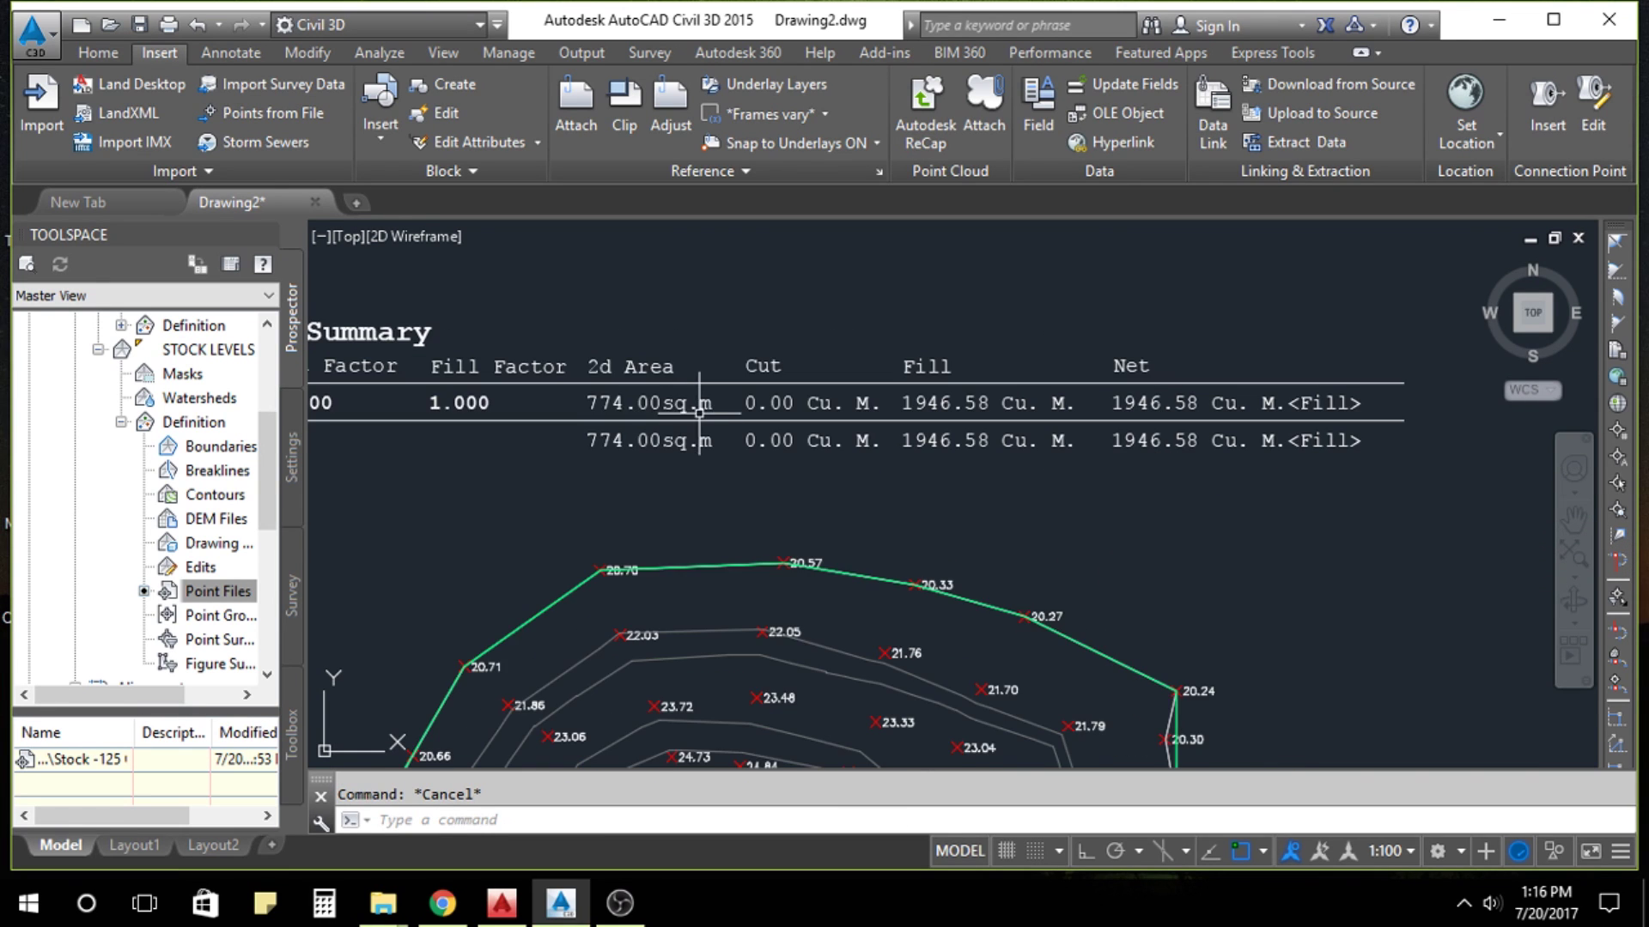
mouse_move(960, 412)
middle_down()
mouse_move(998, 418)
mouse_move(741, 445)
middle_up()
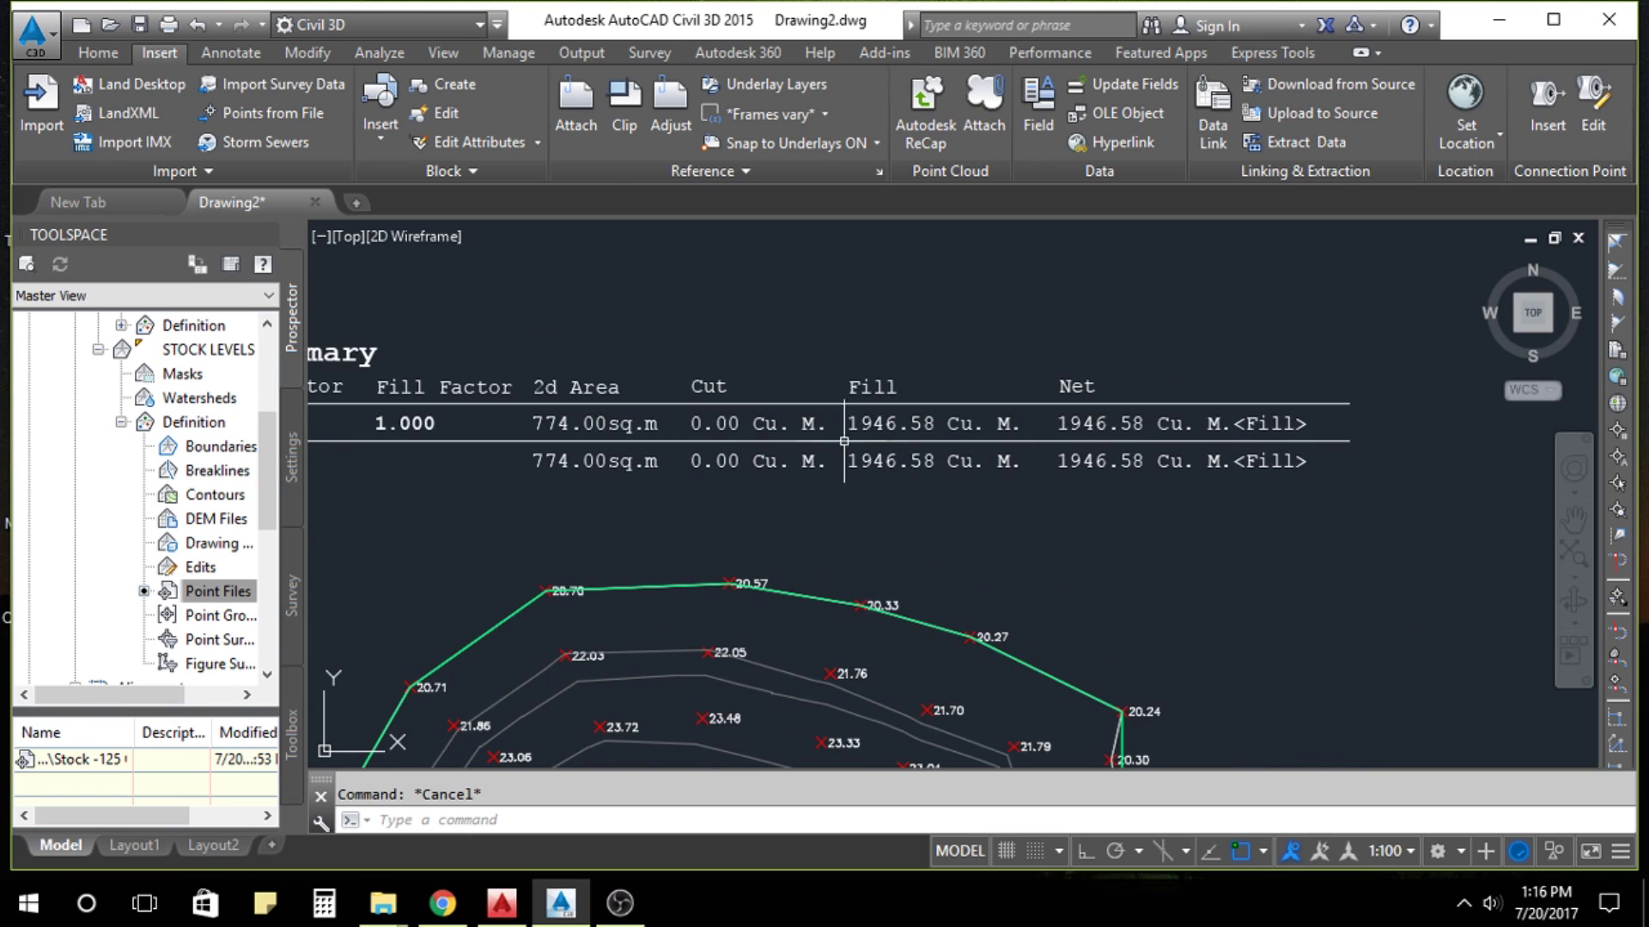
scroll(892, 296, down, 5)
click(828, 333)
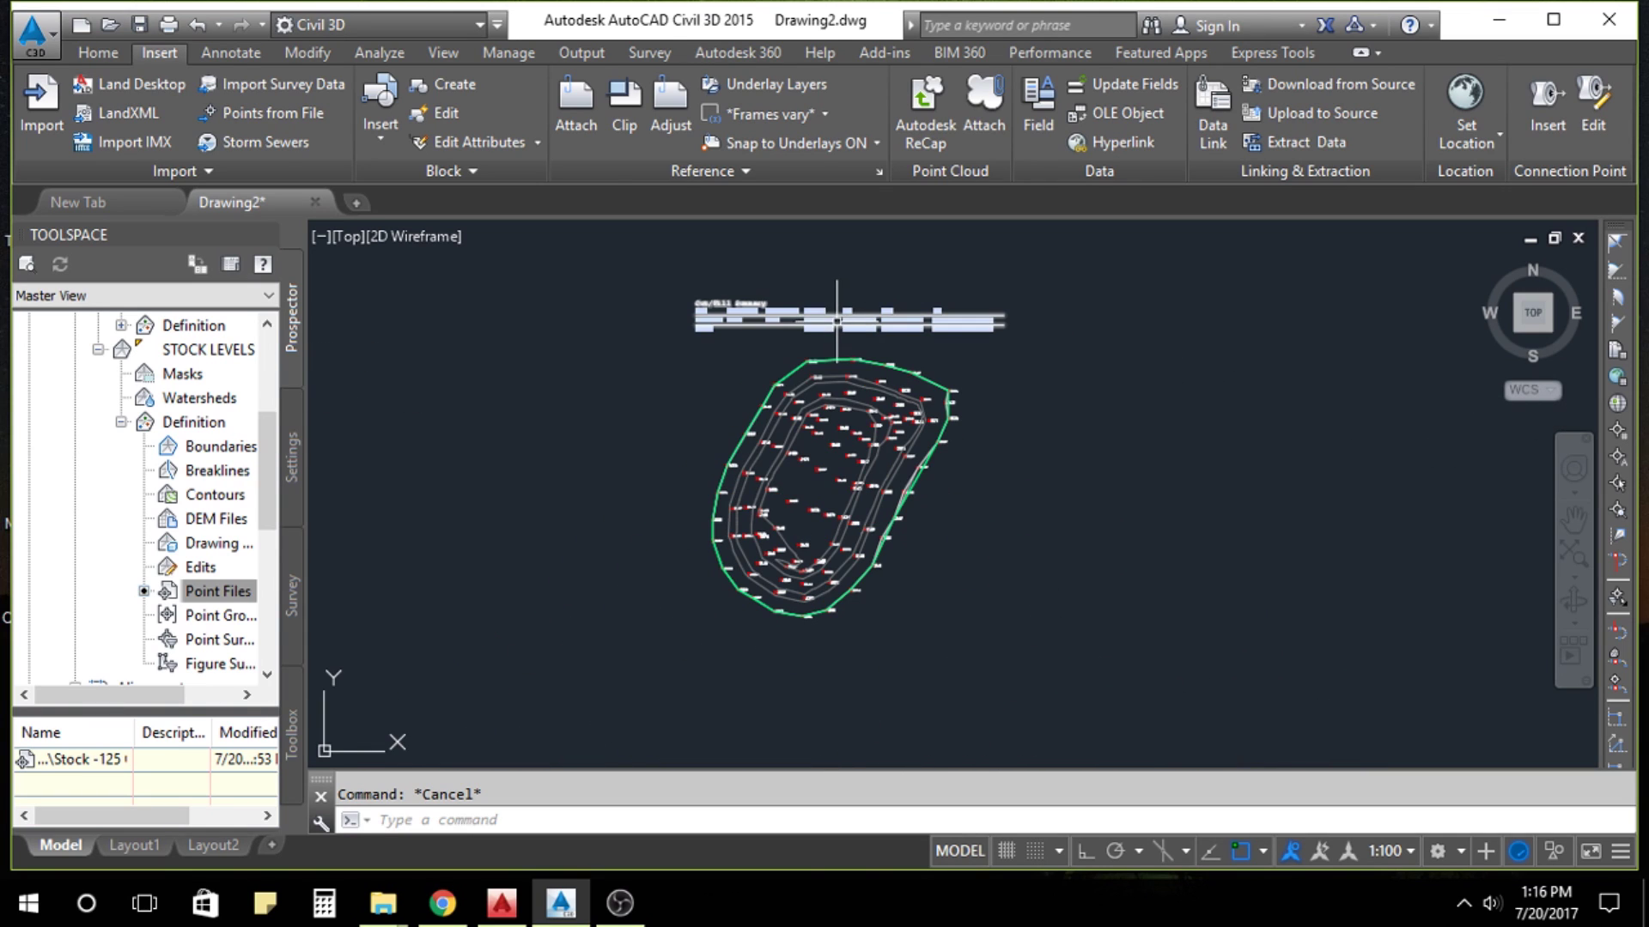
text(REC)
Frame the summary table and stockpile with a rectangle, then bring up Plot settings.
key(Return)
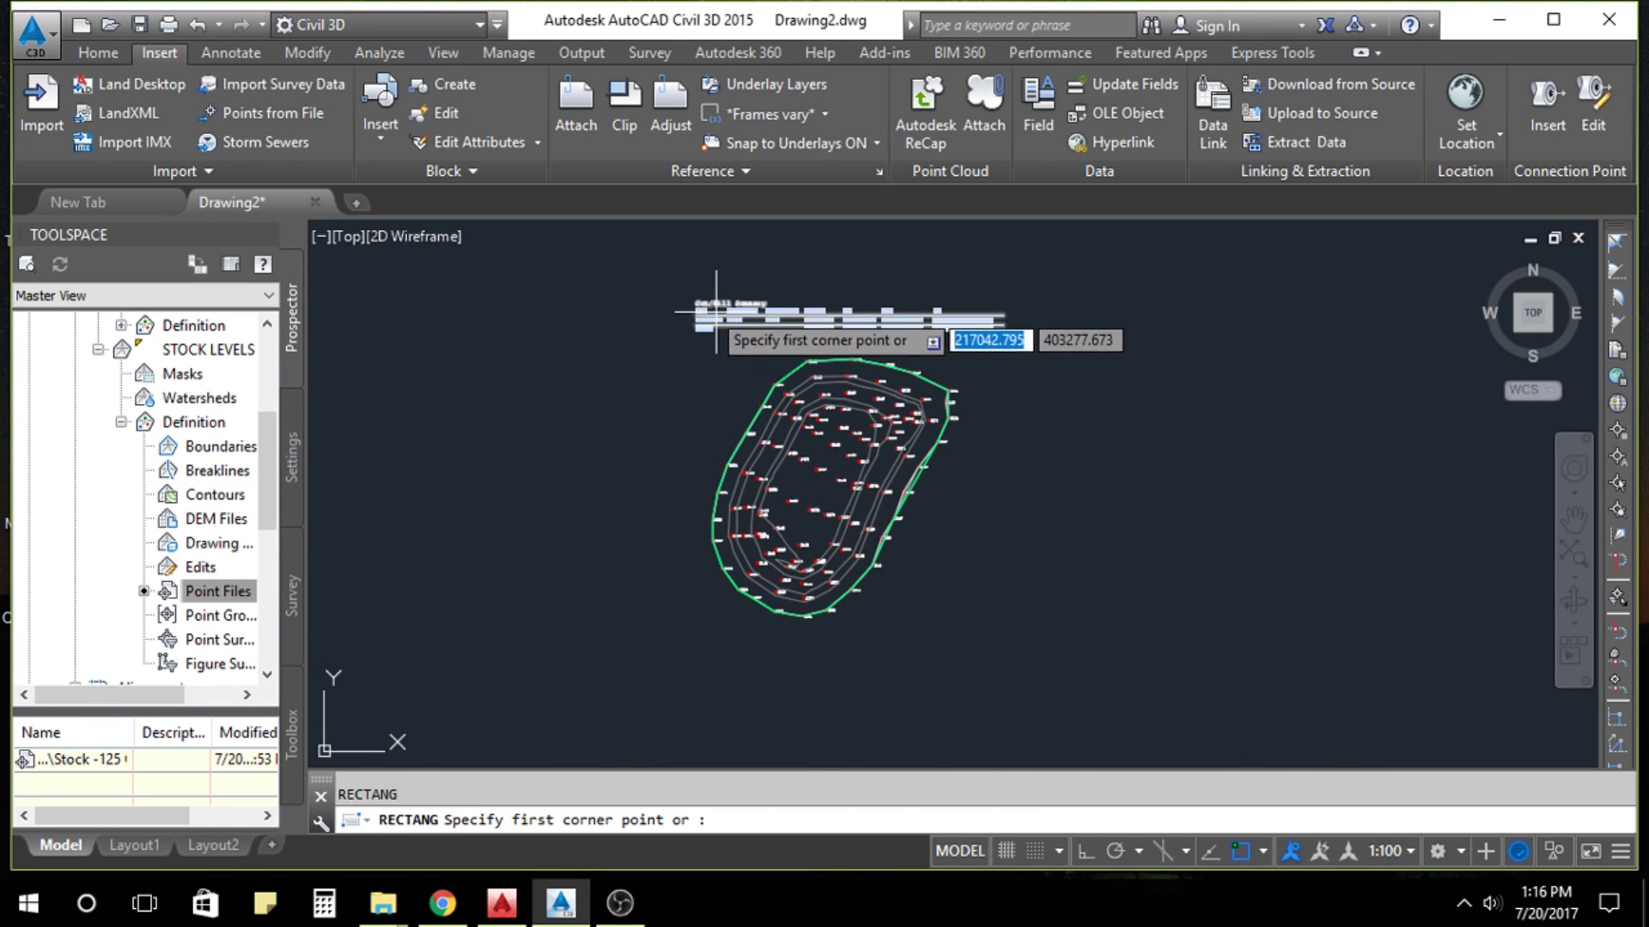
click(670, 291)
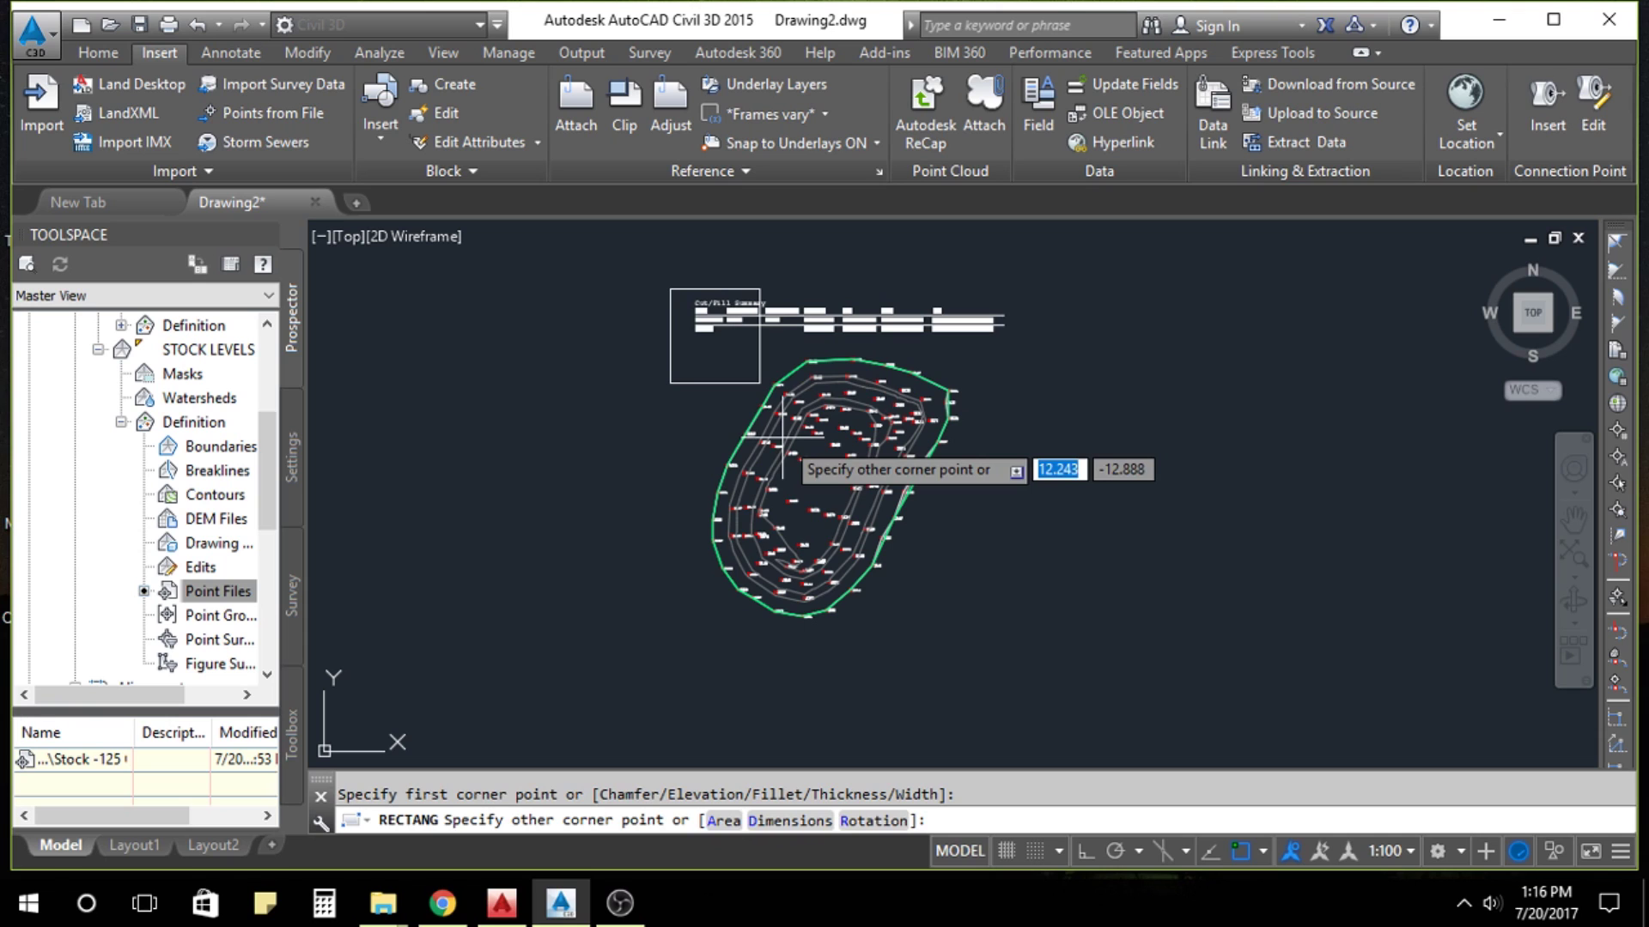
click(1024, 634)
key(Escape)
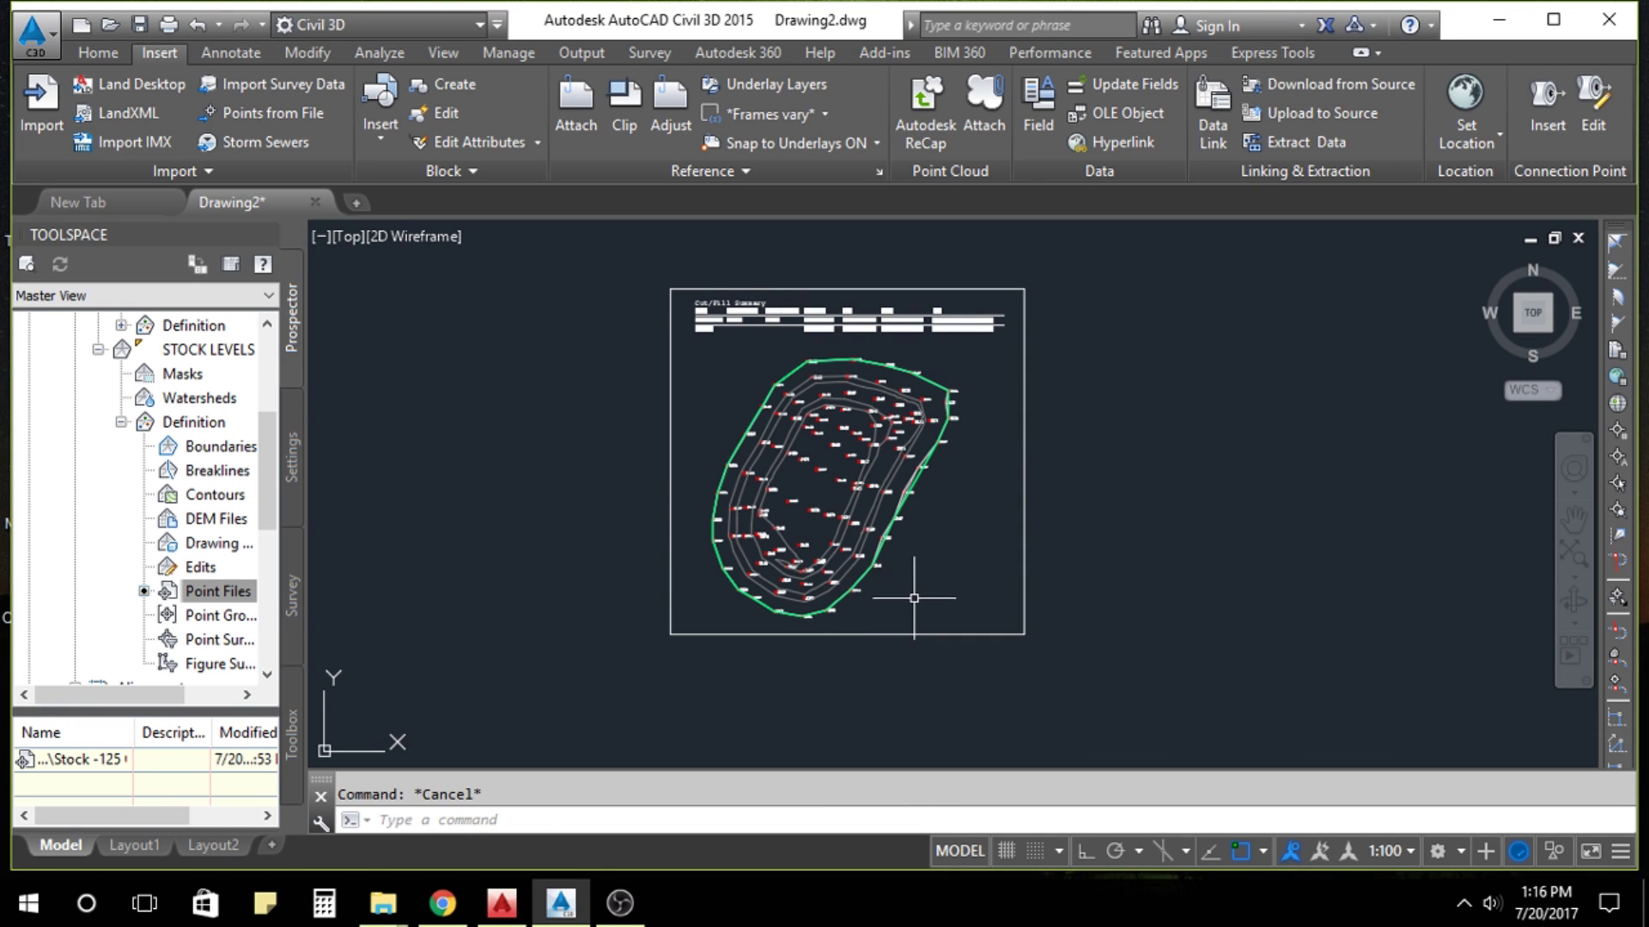
key(ctrl+p)
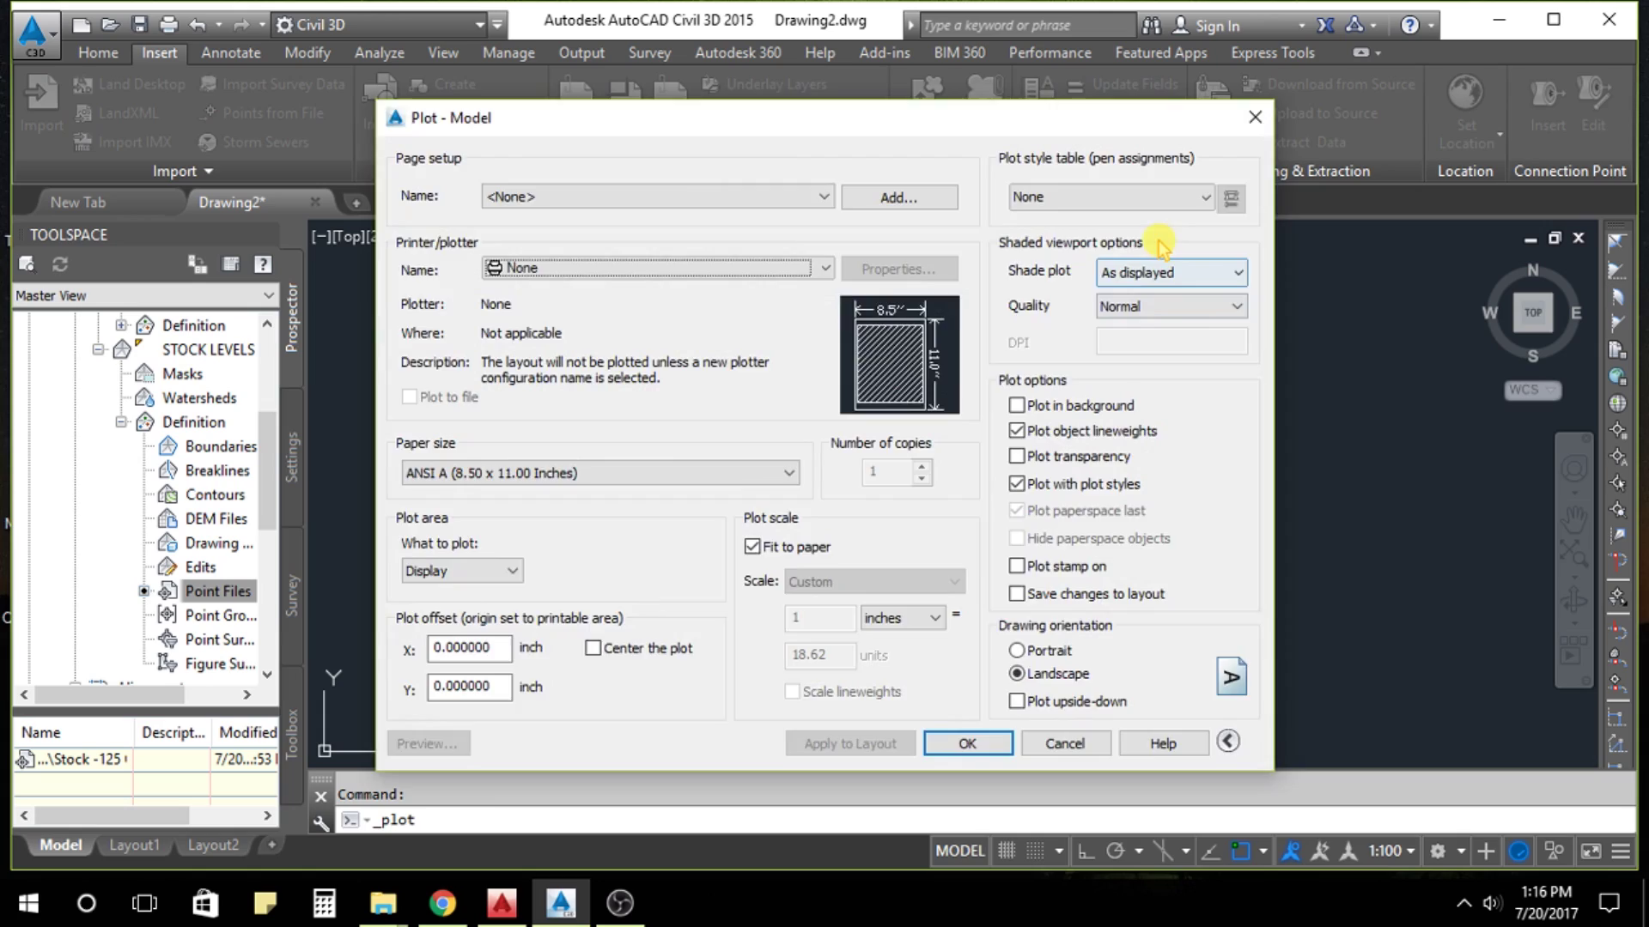